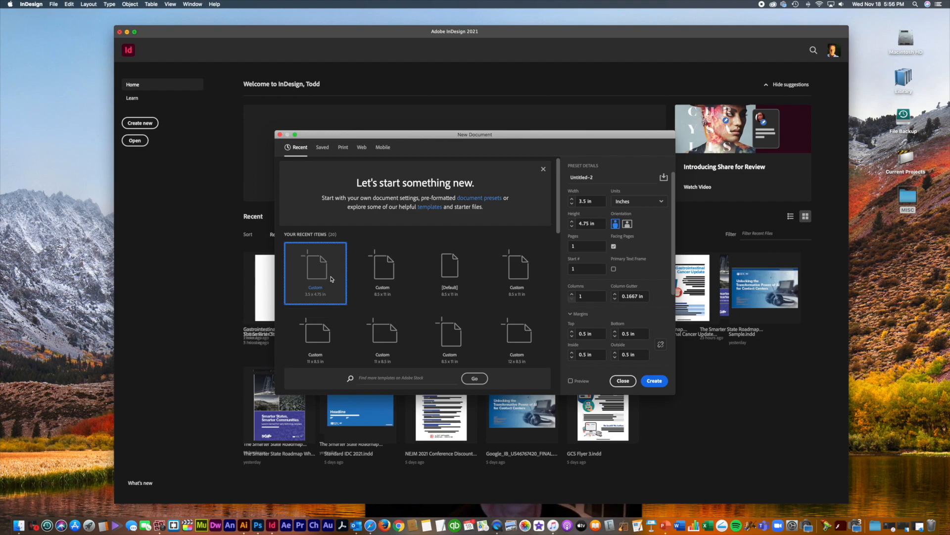
Step: Create a new blank 3.5 x 4.75 in document from the recent preset
double_click(342, 266)
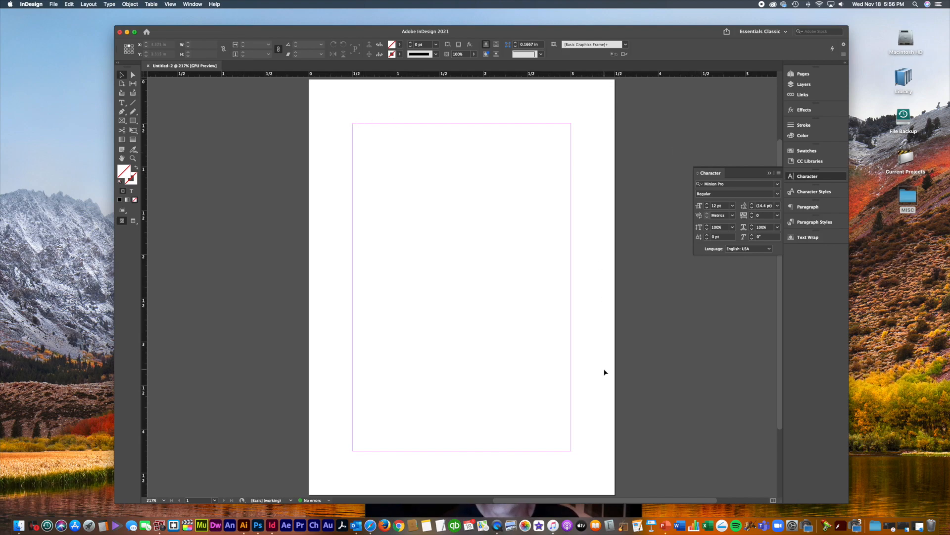
scroll(605, 372, down, 3)
scroll(605, 372, up, 4)
scroll(605, 372, down, 2)
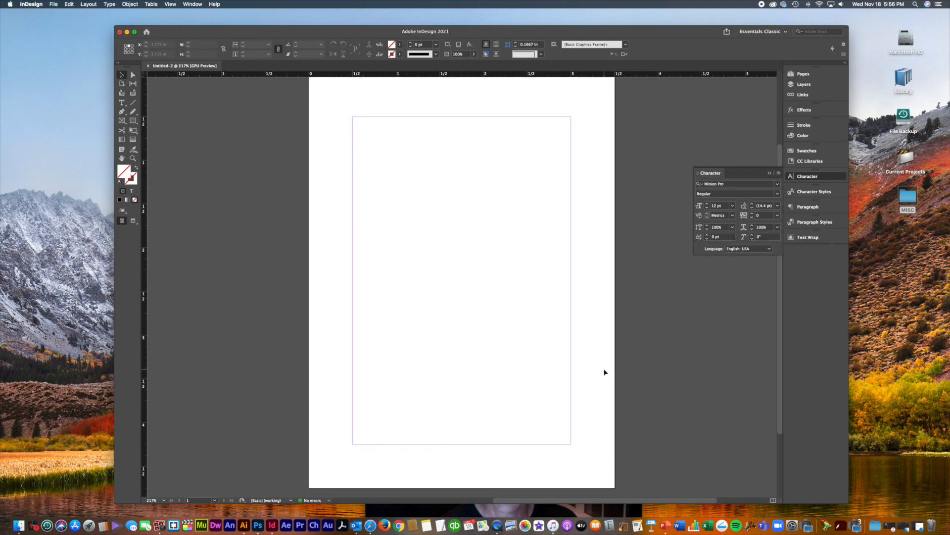
scroll(605, 372, up, 1)
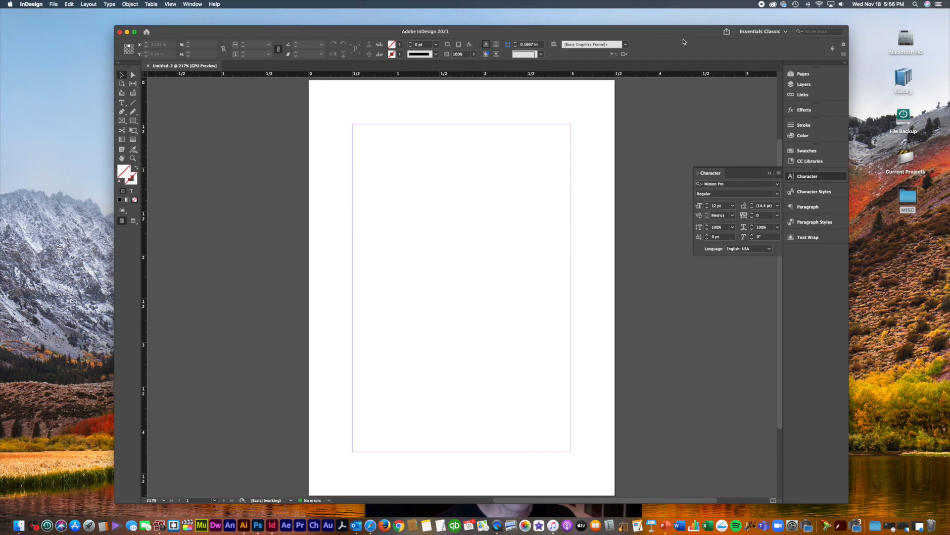
Step: Reposition the document window and shrink it to a smaller size on screen
drag(684, 32, 692, 15)
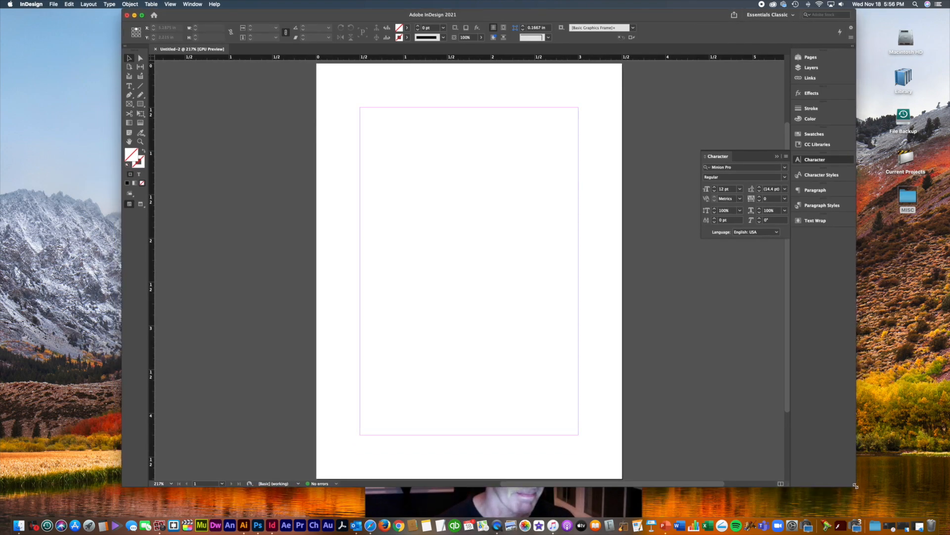
drag(855, 486, 816, 392)
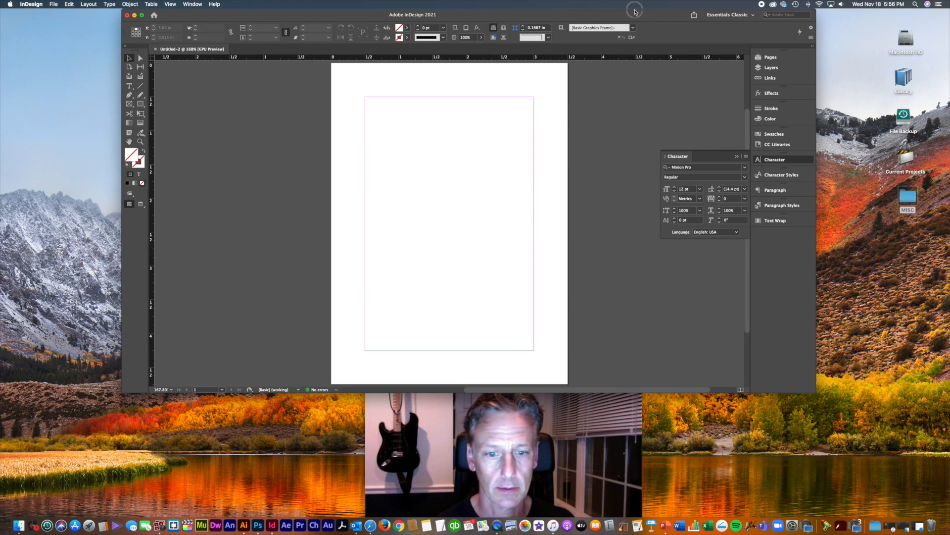
drag(635, 11, 651, 13)
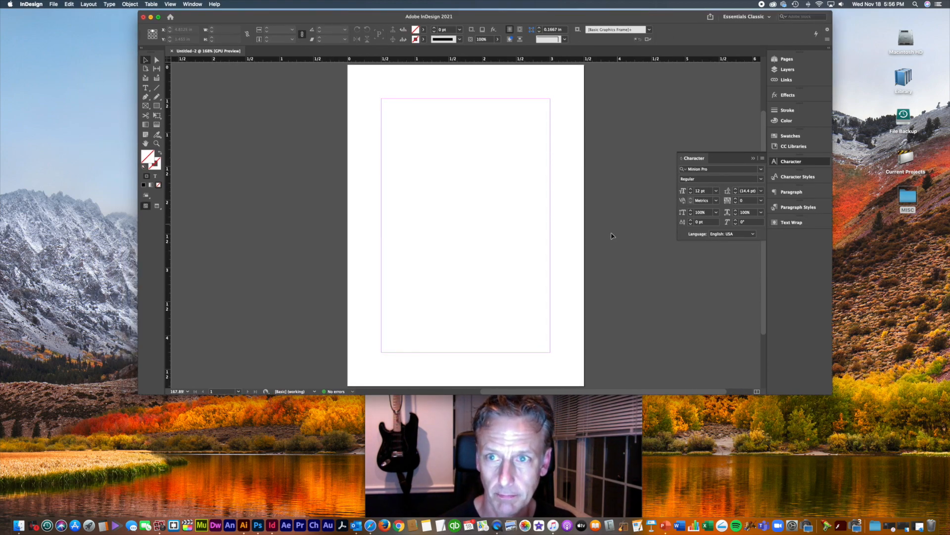
Step: Copy the scripture and service-time lines from the Outlook 'ad' email, then minimize Outlook
click(361, 516)
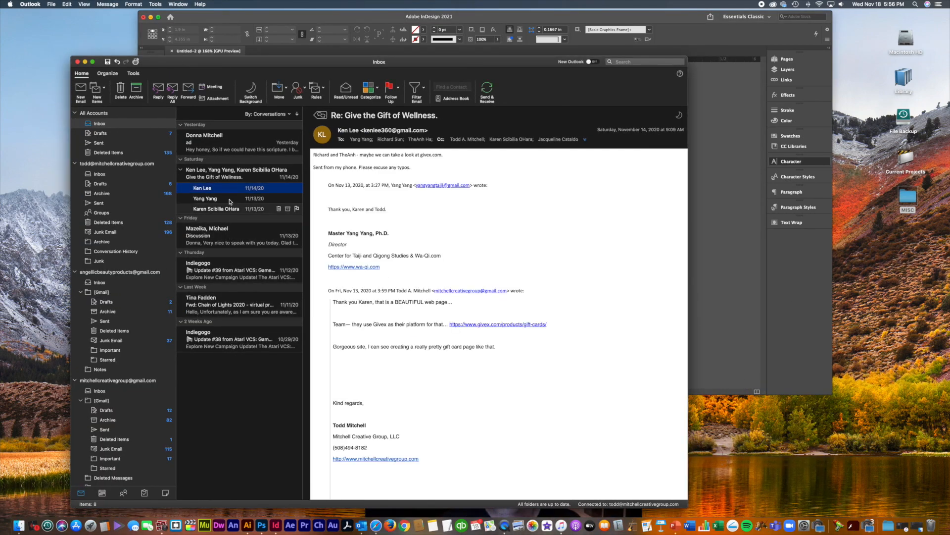
click(221, 147)
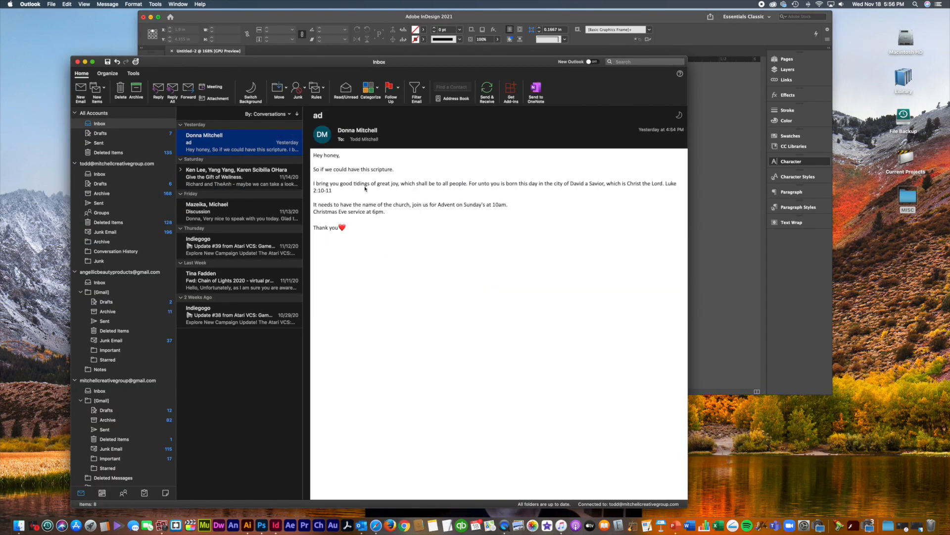
drag(402, 215, 302, 183)
key(super+c)
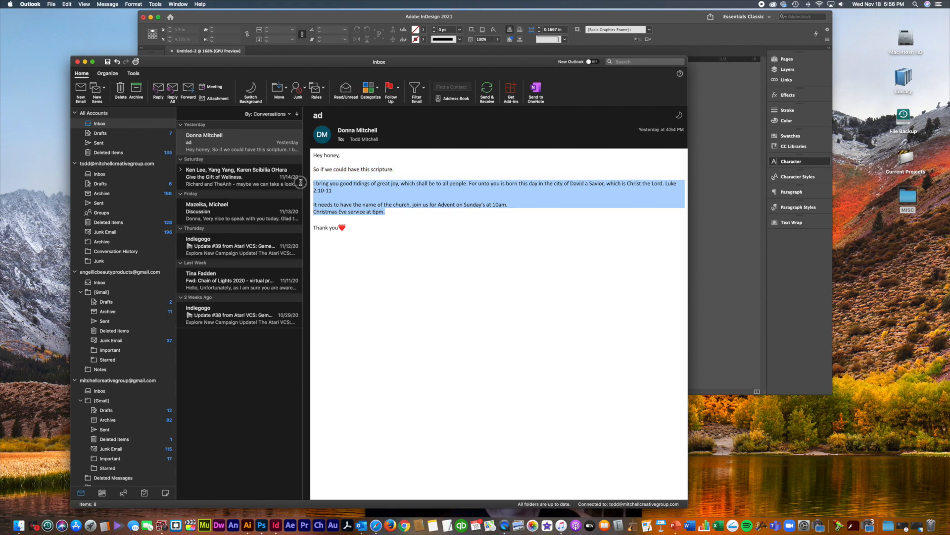
click(85, 62)
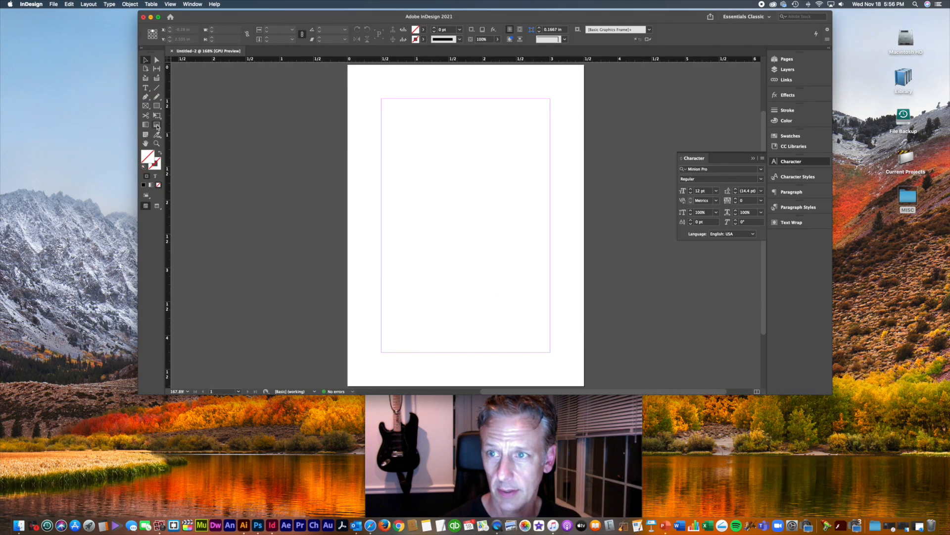
Step: Draw a text frame, paste the scripture and service-time text, and center-align it
click(148, 89)
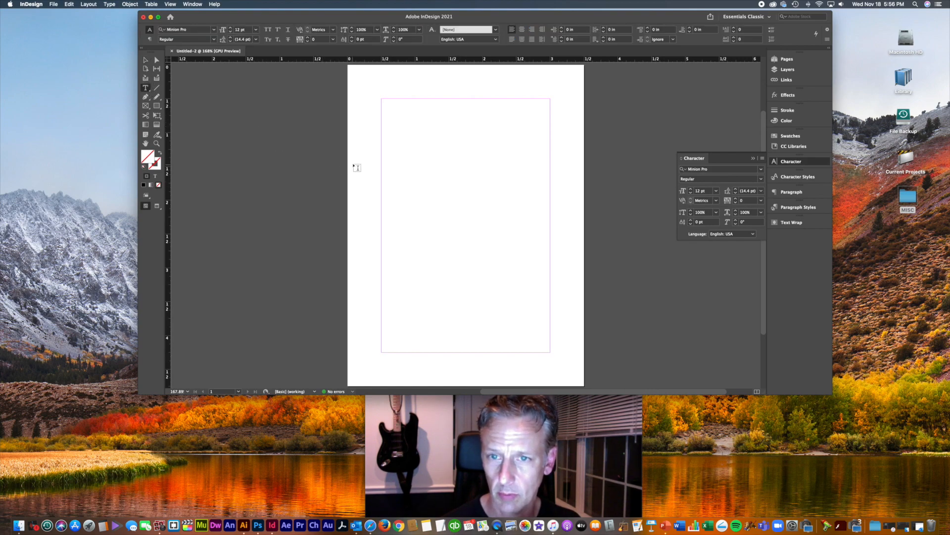
drag(359, 130, 565, 348)
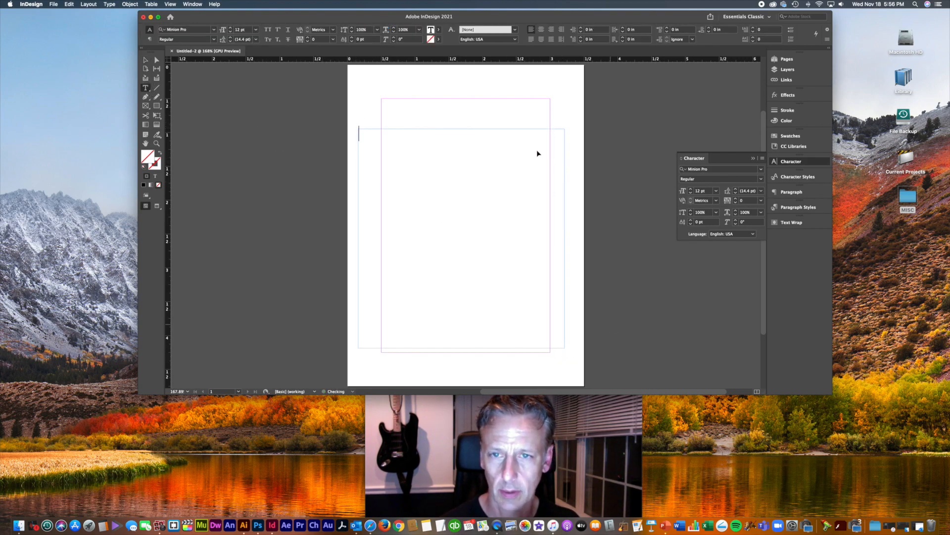
key(super+v)
key(super+a)
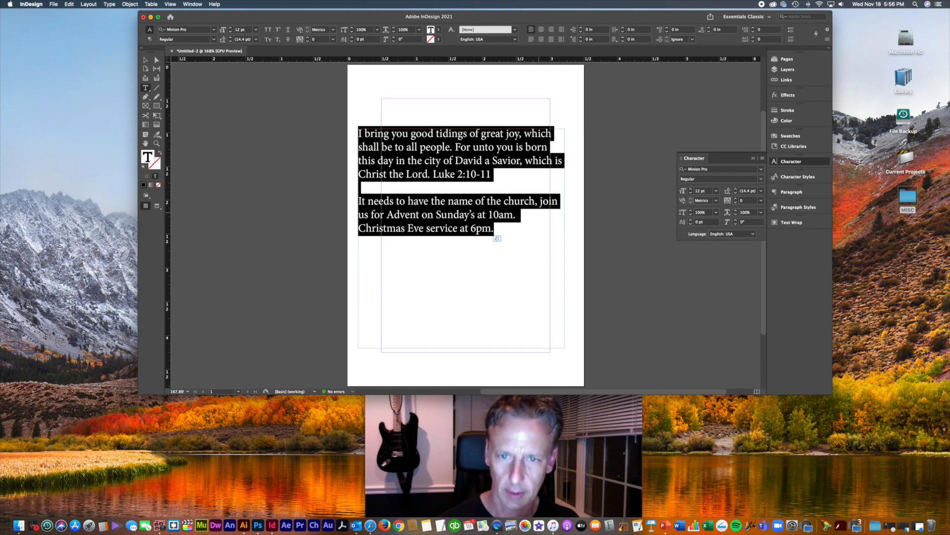
key(super+shift+c)
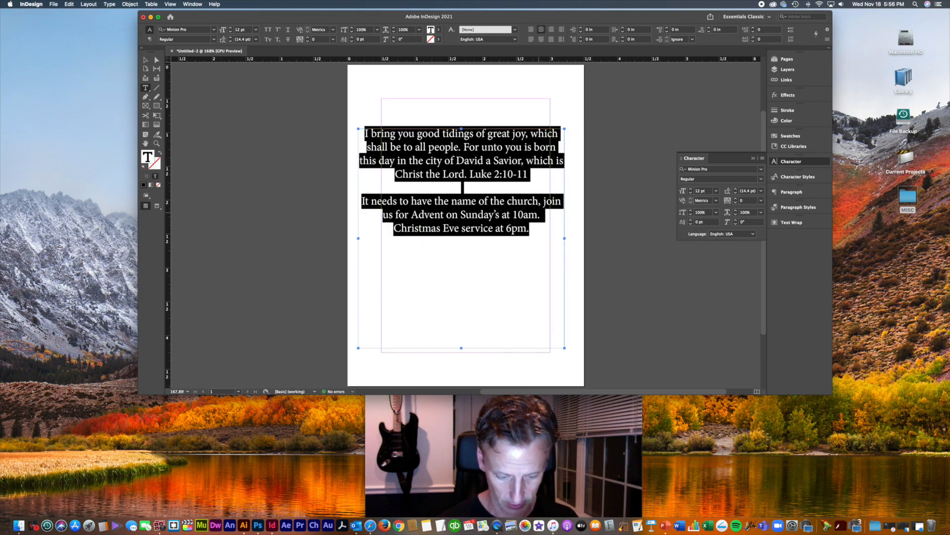
Step: Zoom in and move the pasted text frame into position near the page top
key(super+equal)
scroll(510, 214, right, 5)
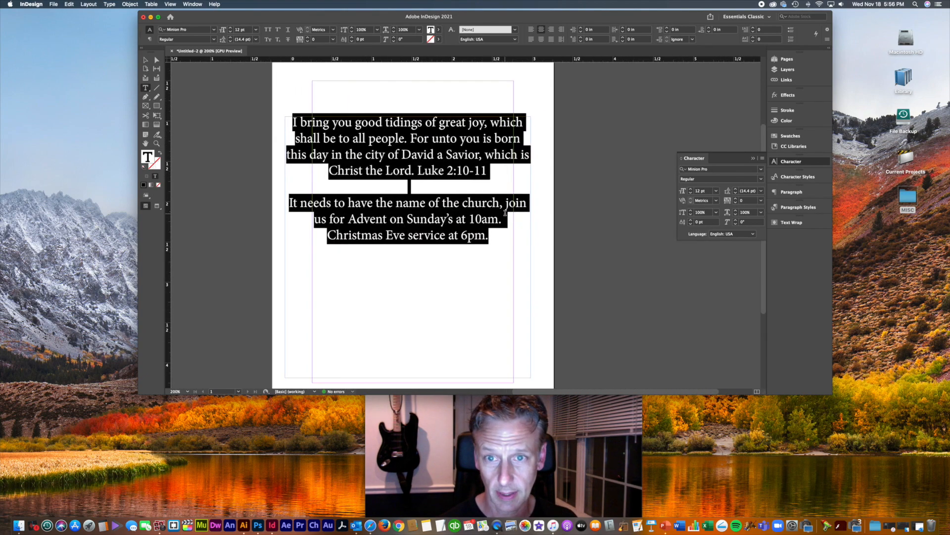
click(503, 212)
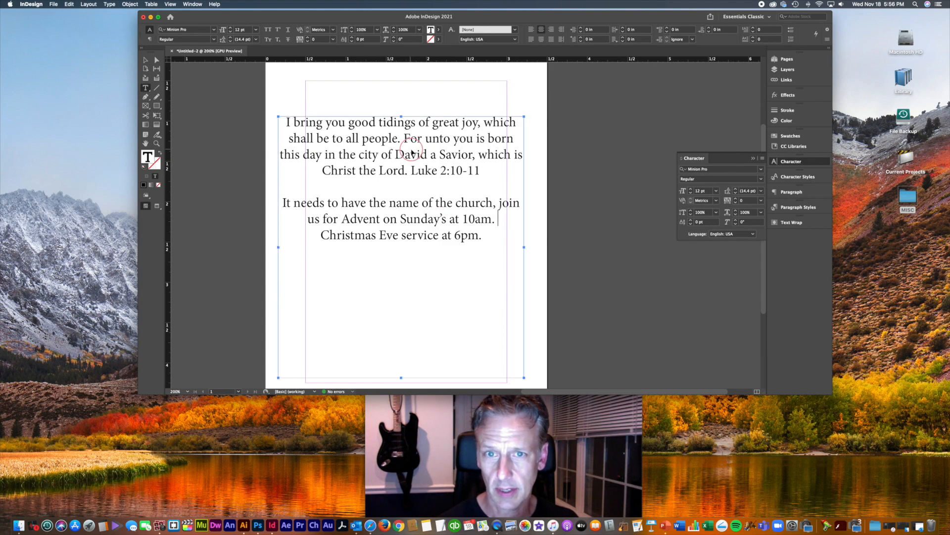
drag(412, 155, 437, 170)
scroll(408, 167, up, 1)
scroll(406, 168, up, 1)
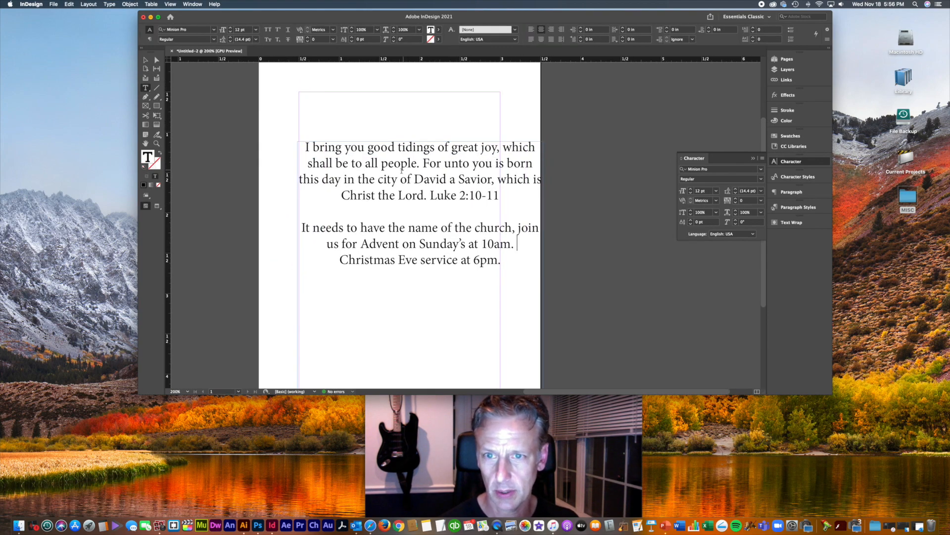
scroll(412, 177, right, 2)
drag(436, 185, 424, 186)
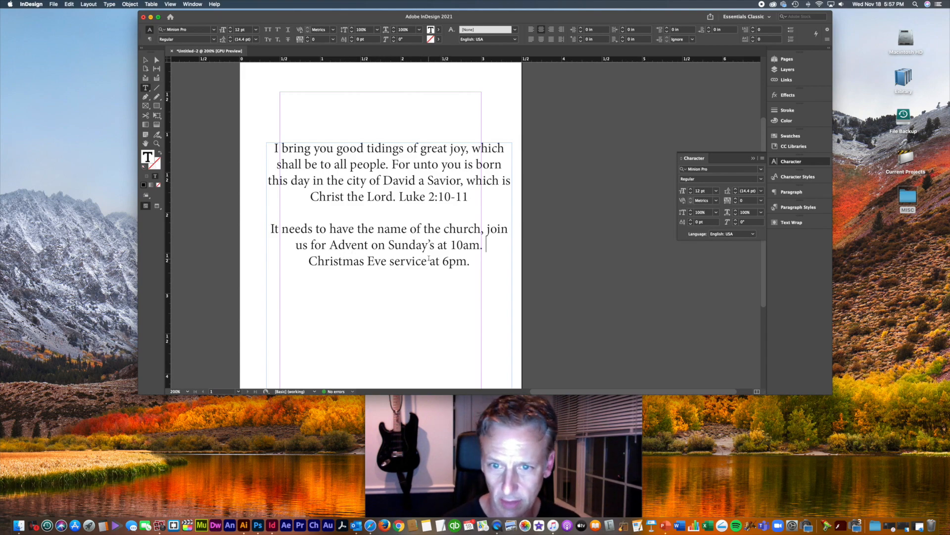
scroll(429, 258, down, 1)
scroll(464, 296, down, 5)
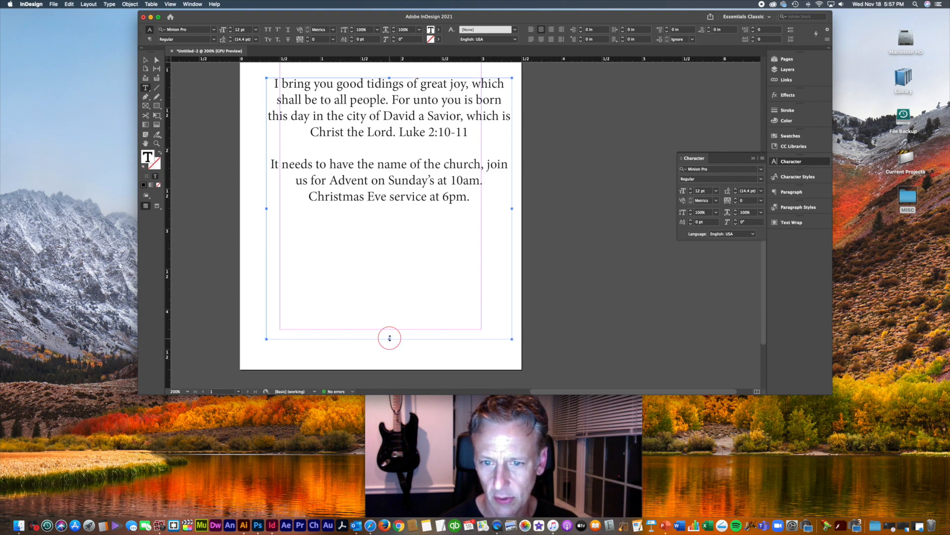
Step: Fit the scripture frame to its text and add a centered 'First Congregational Church of Sutton' line below
drag(389, 339, 390, 216)
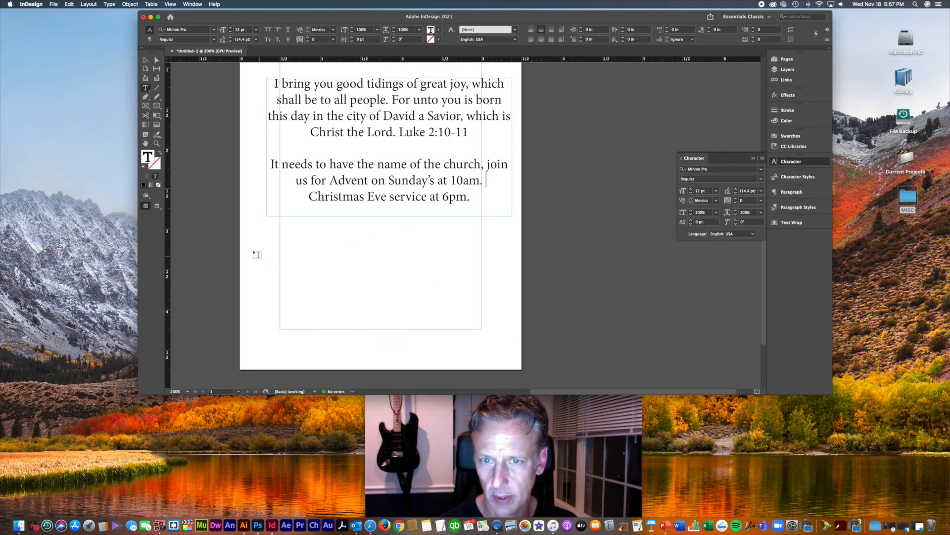
drag(253, 239, 507, 279)
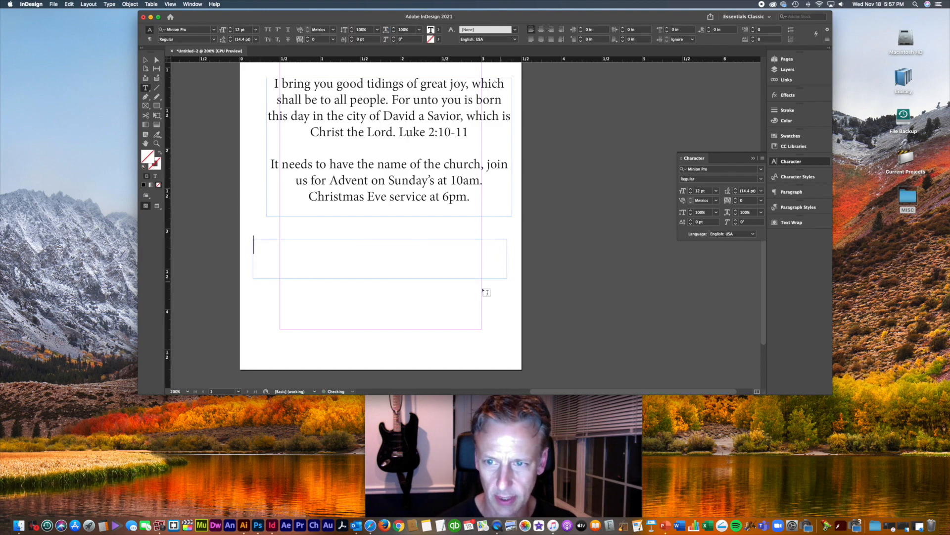
text(Fir)
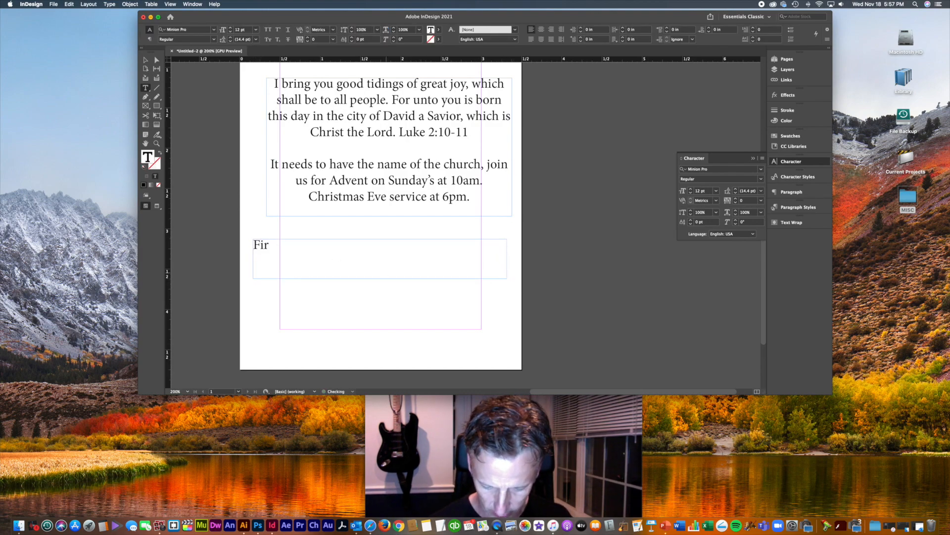
text(st)
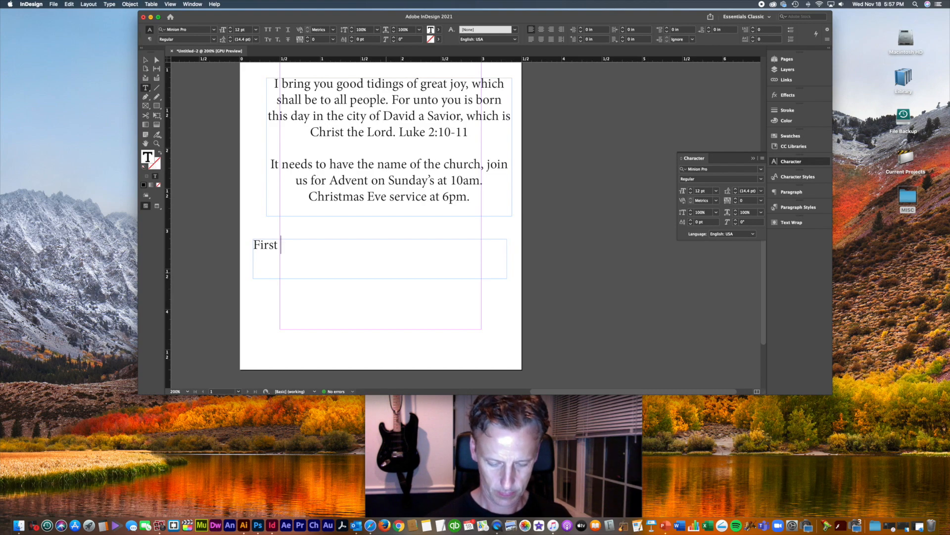
text( Congre)
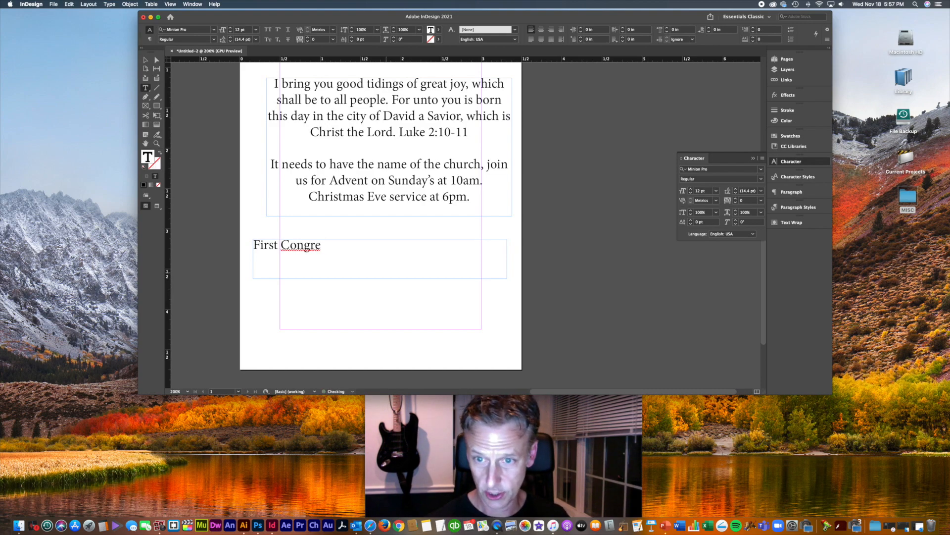
text(gational)
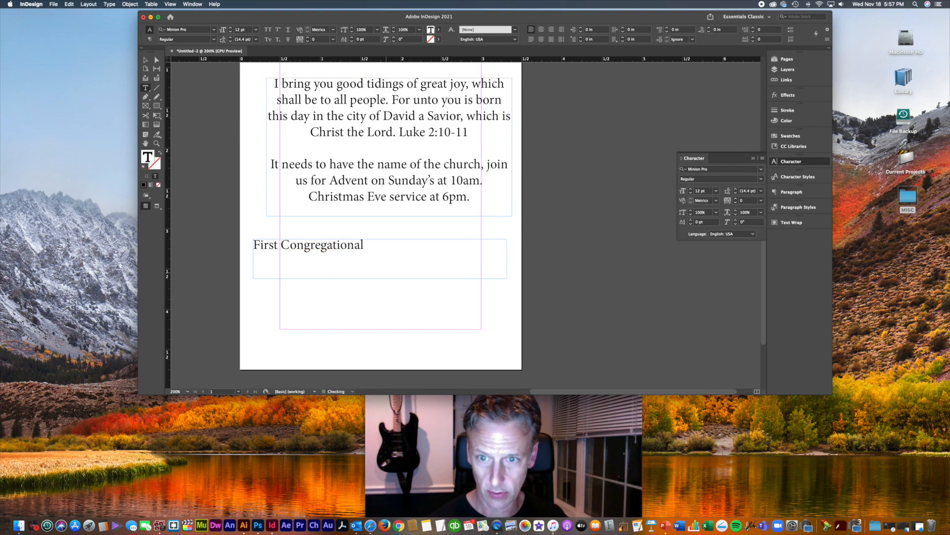
text( Church)
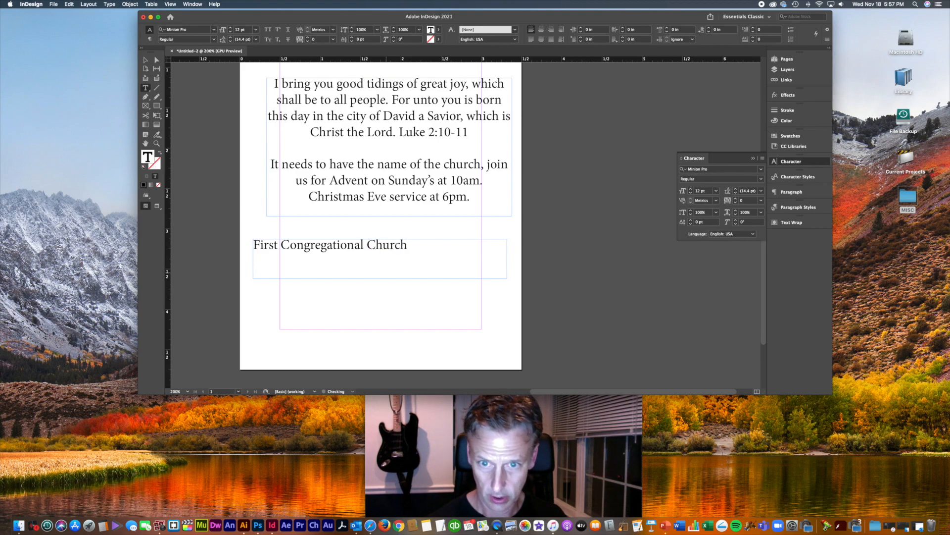
text( of SUtto)
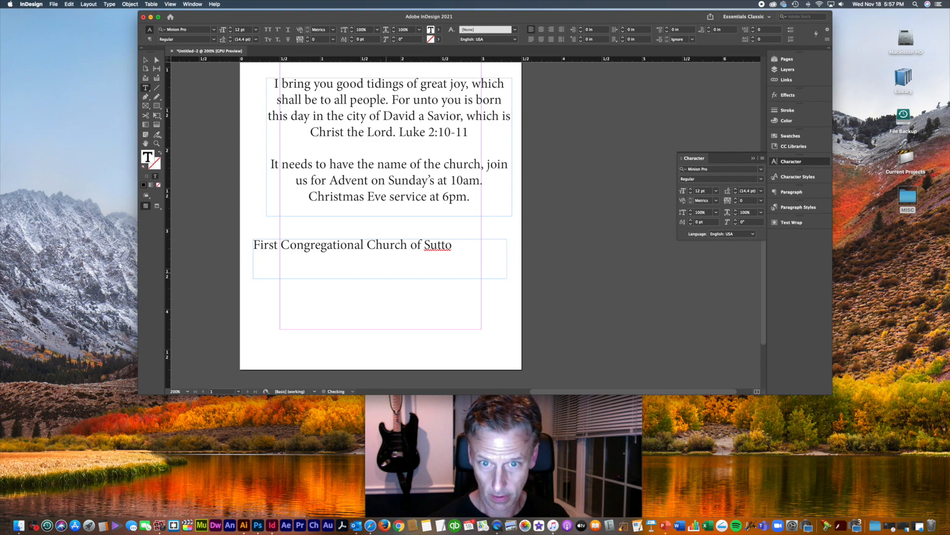
text(n)
key(super+a)
key(super+shift+c)
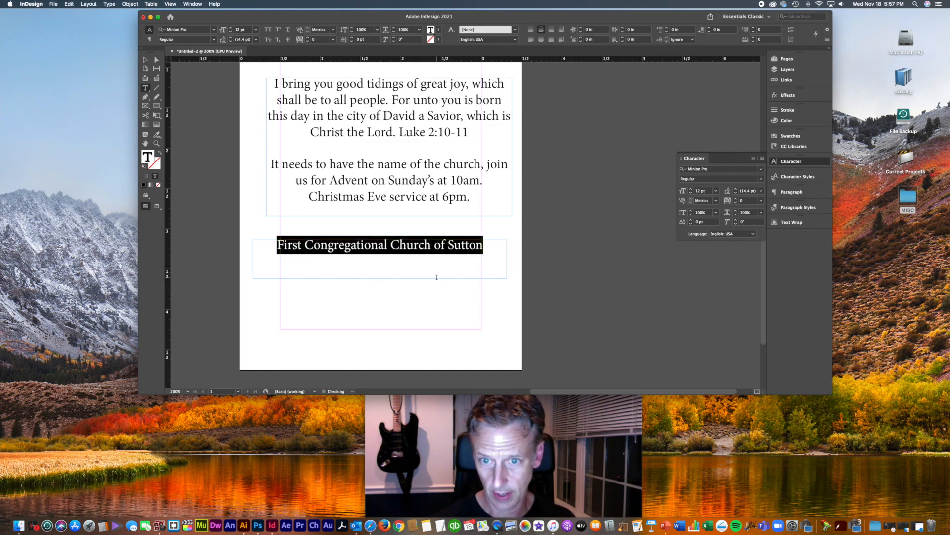
click(455, 250)
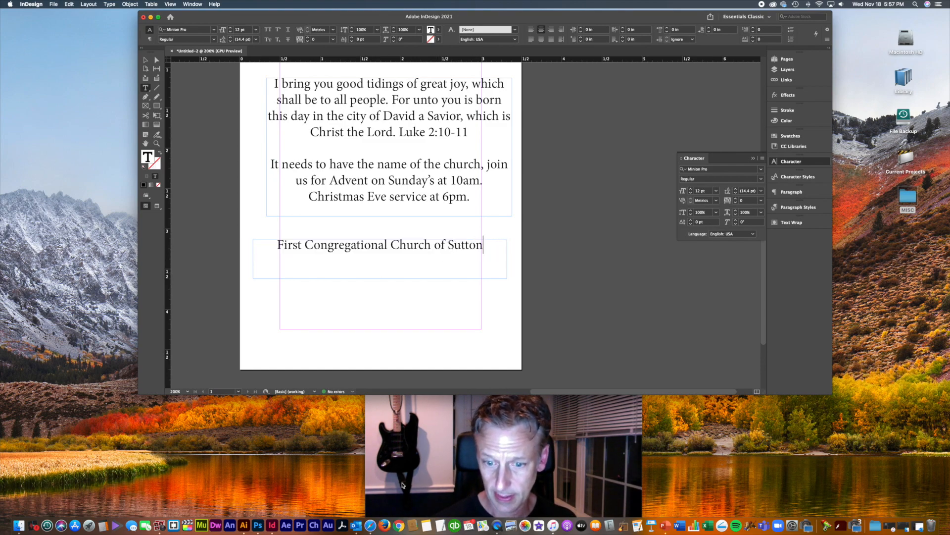
click(371, 524)
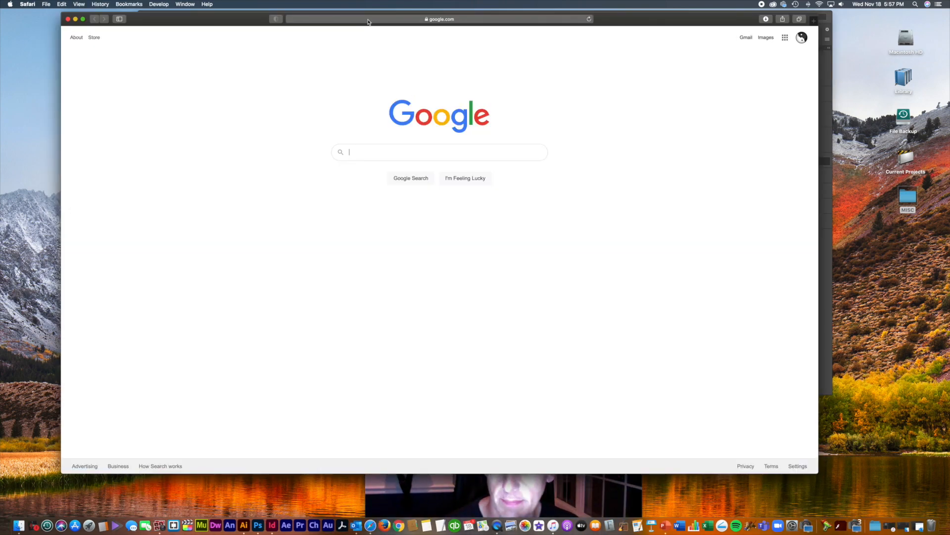
Step: Load suttonfirstchurch.net in Safari
click(378, 20)
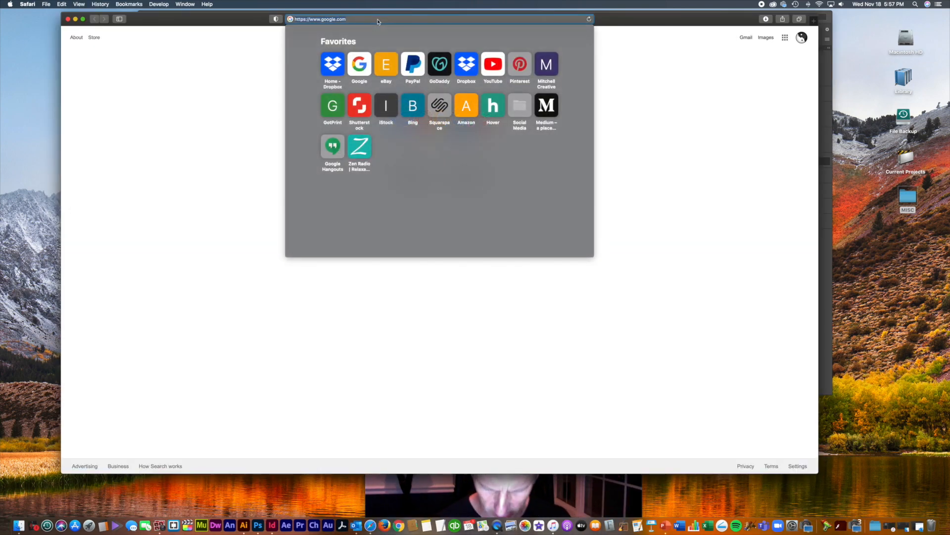
text(sutton)
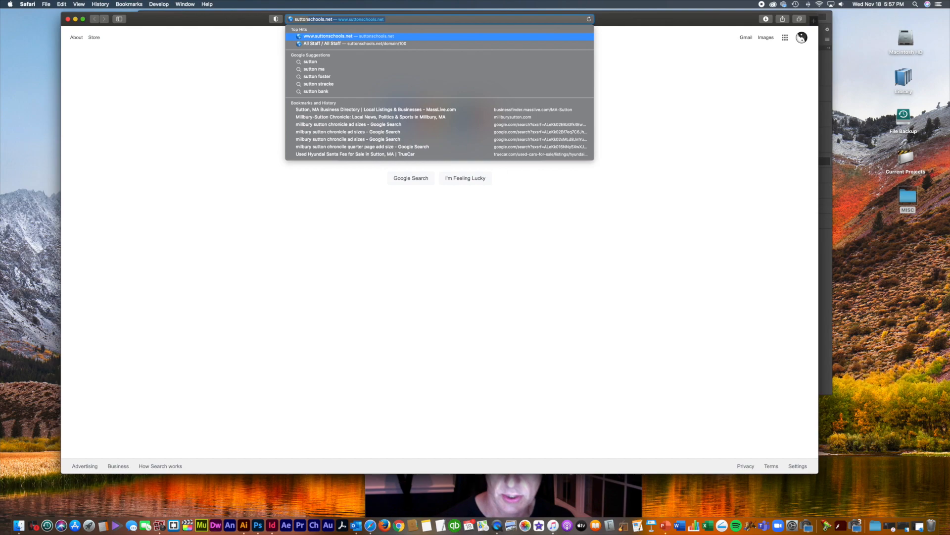
text(first)
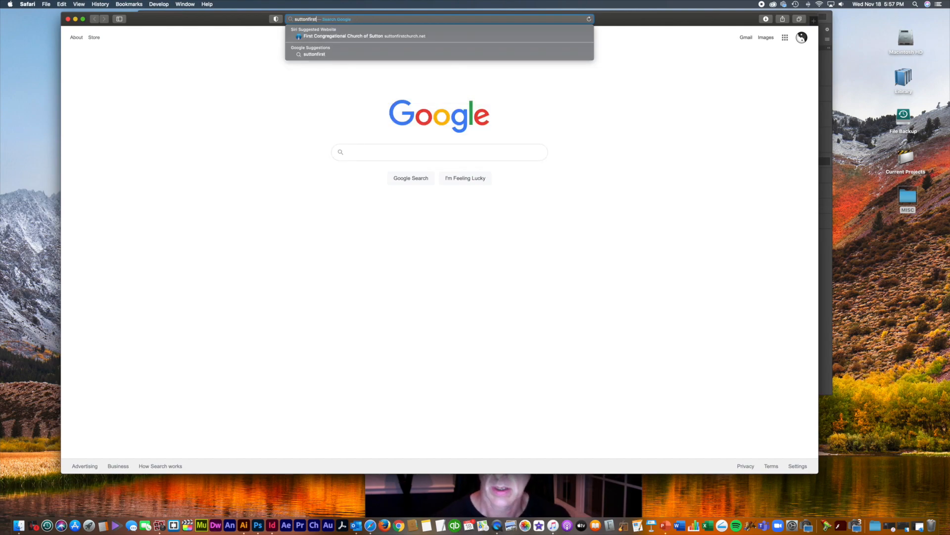
text(church)
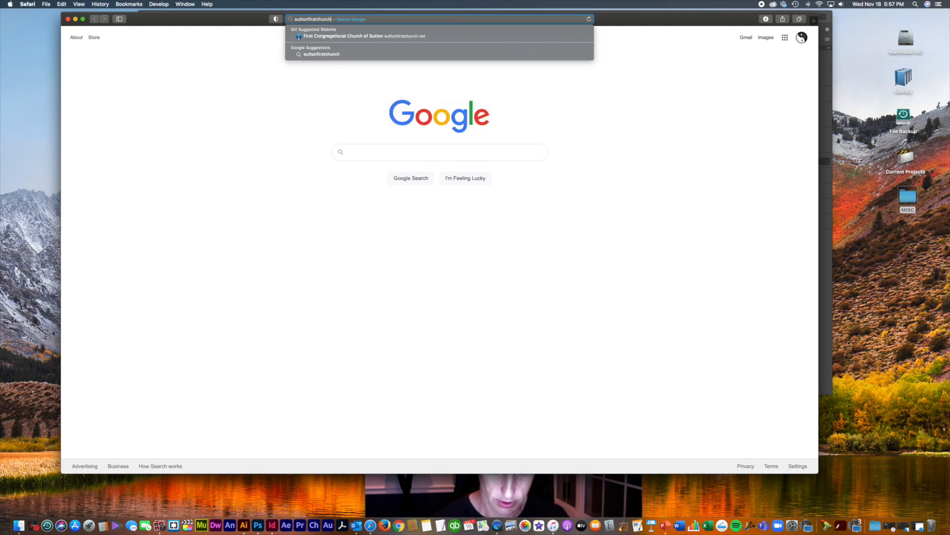
text(.)
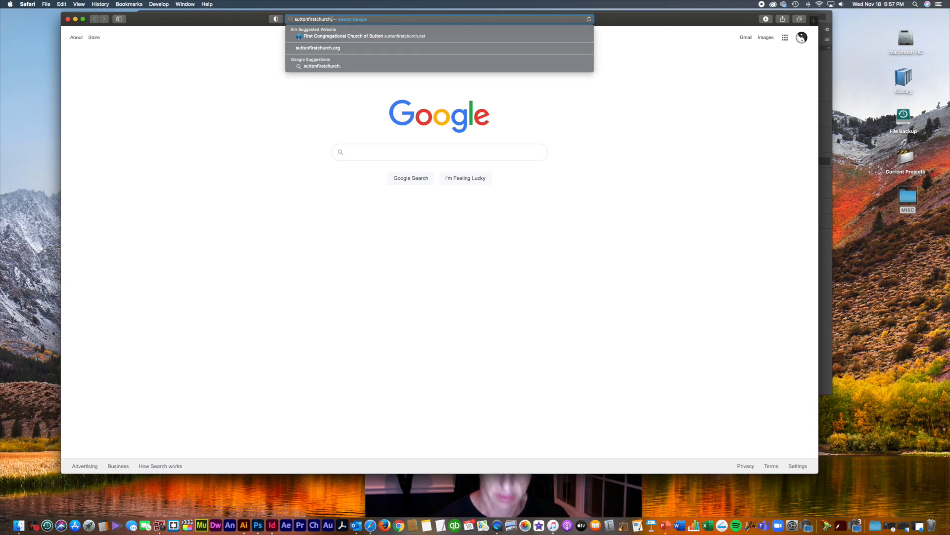
text(net)
key(Return)
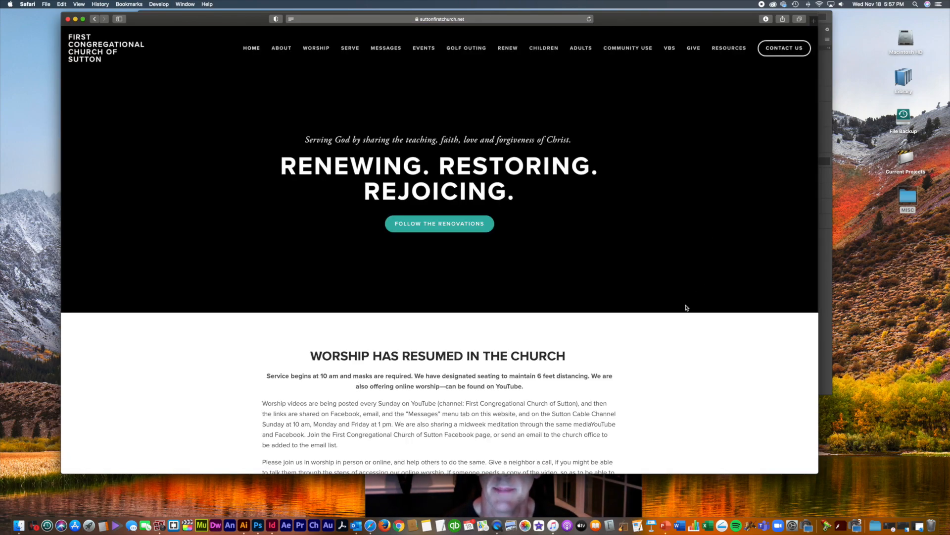
Step: Copy the church's full street address from the website footer
scroll(687, 307, down, 10)
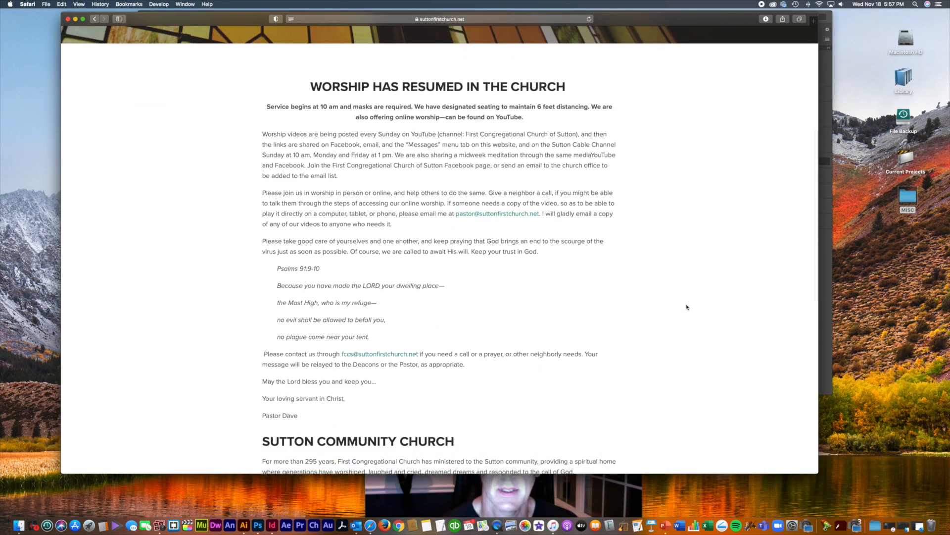
scroll(686, 308, down, 15)
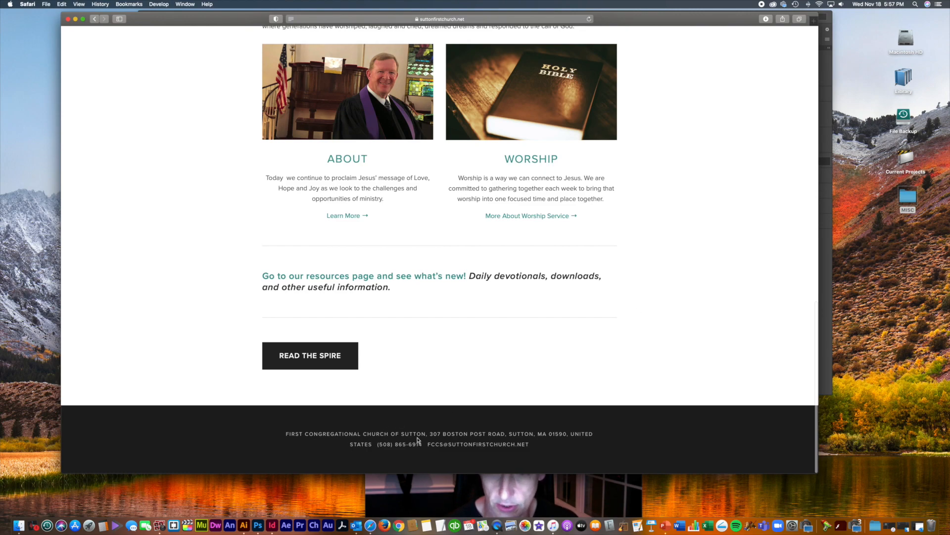
drag(430, 434, 501, 434)
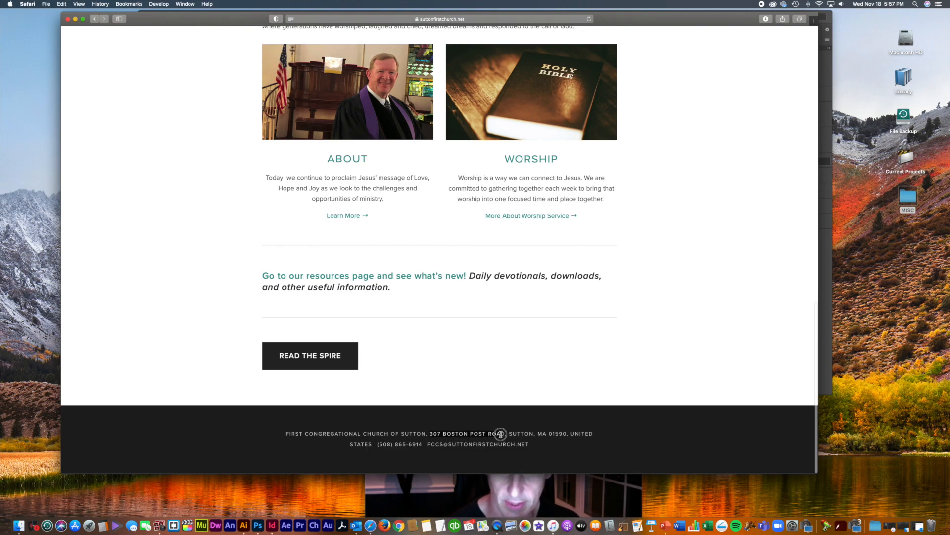
click(502, 434)
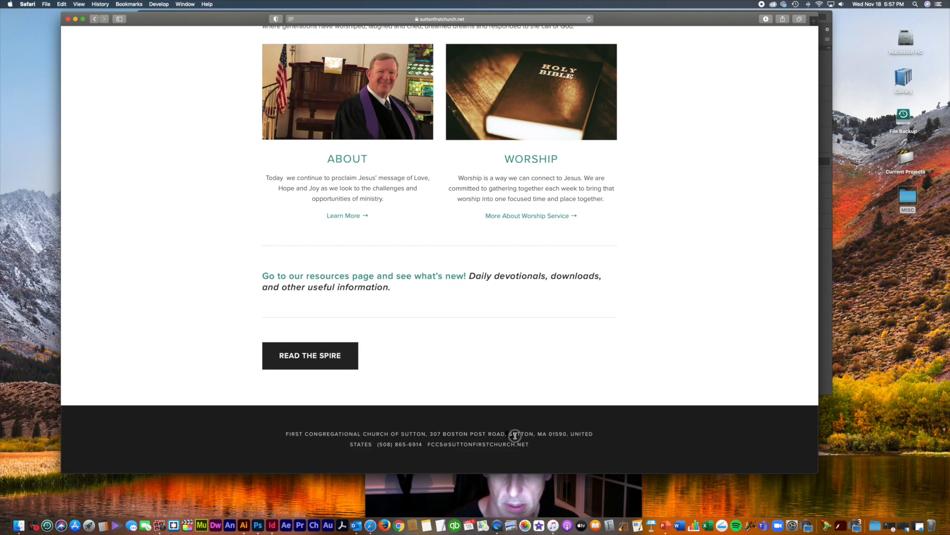
drag(429, 434, 505, 433)
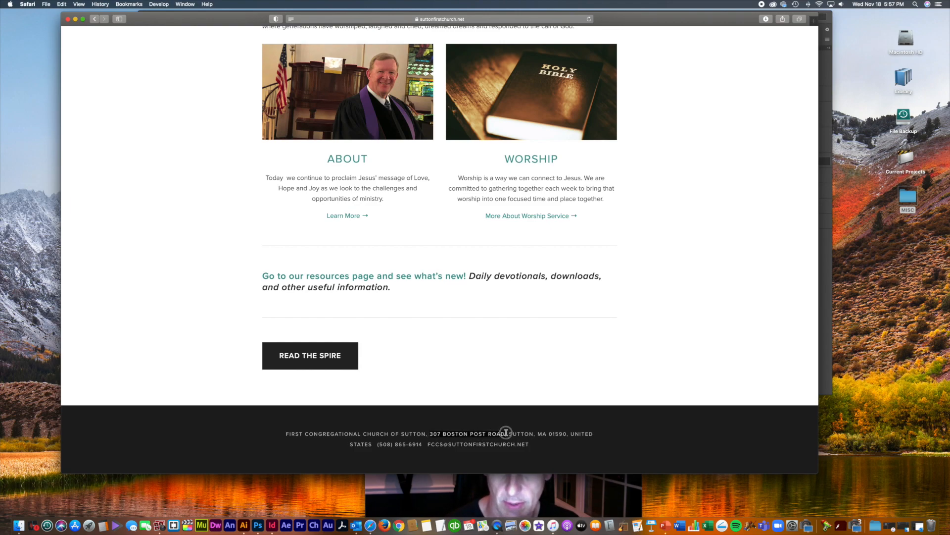
key(super+c)
drag(640, 21, 673, 423)
Step: Paste the street address as a second footer line and convert both lines to Title Case
click(434, 274)
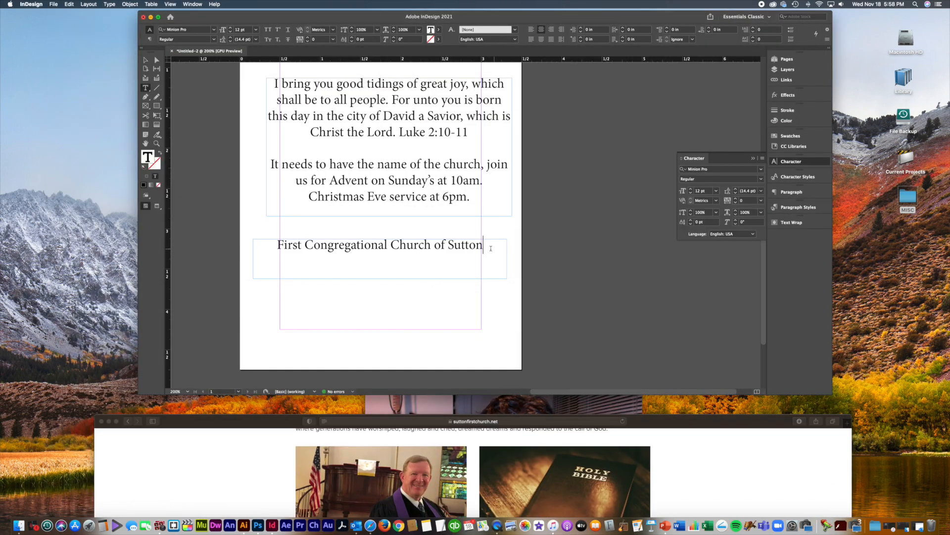
key(Return)
key(super+v)
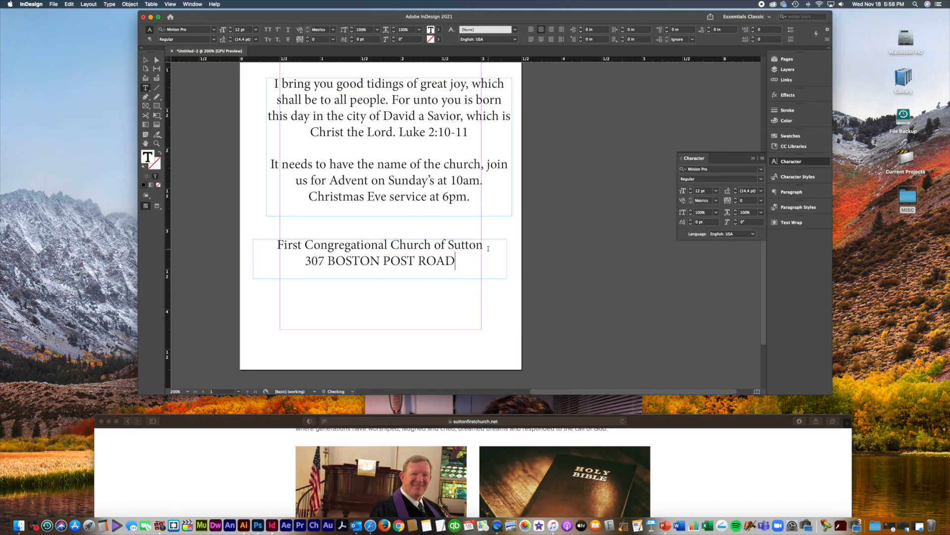
key(super+a)
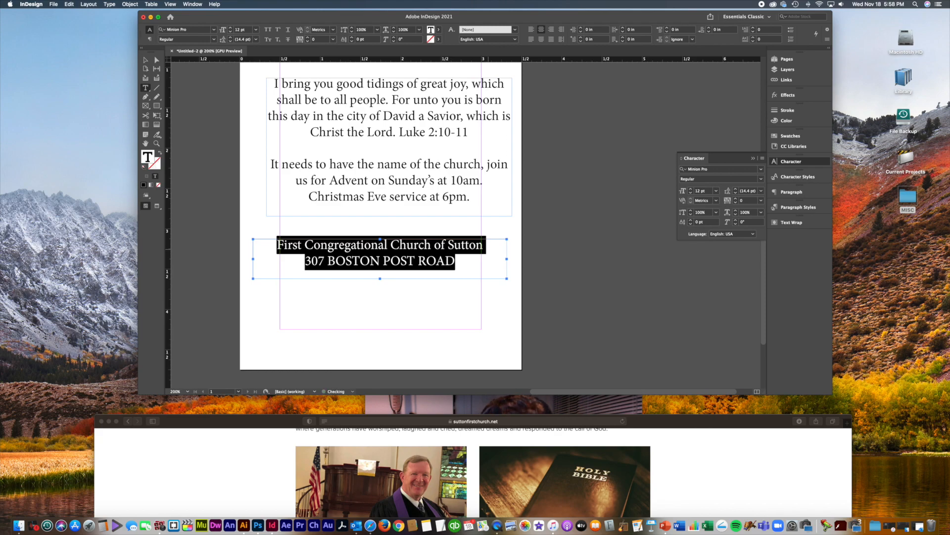
click(108, 5)
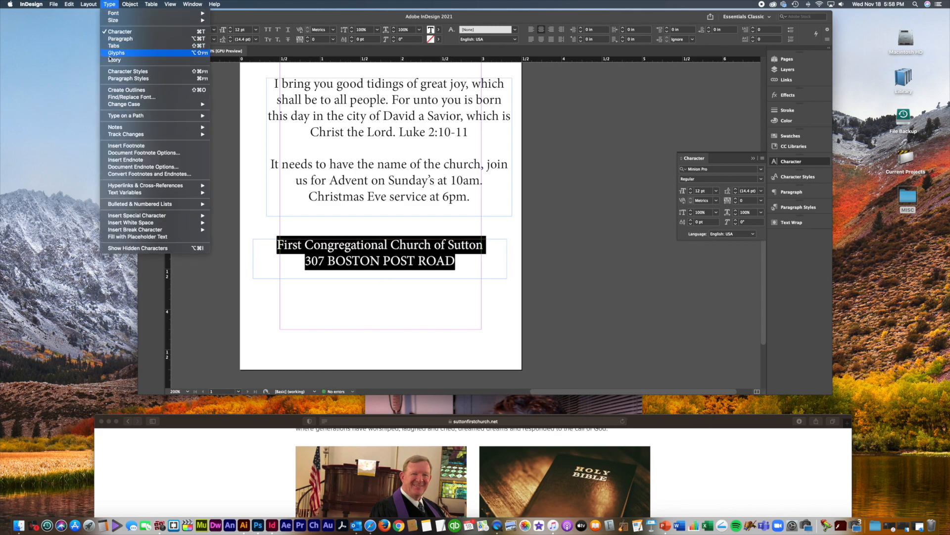
mouse_move(125, 104)
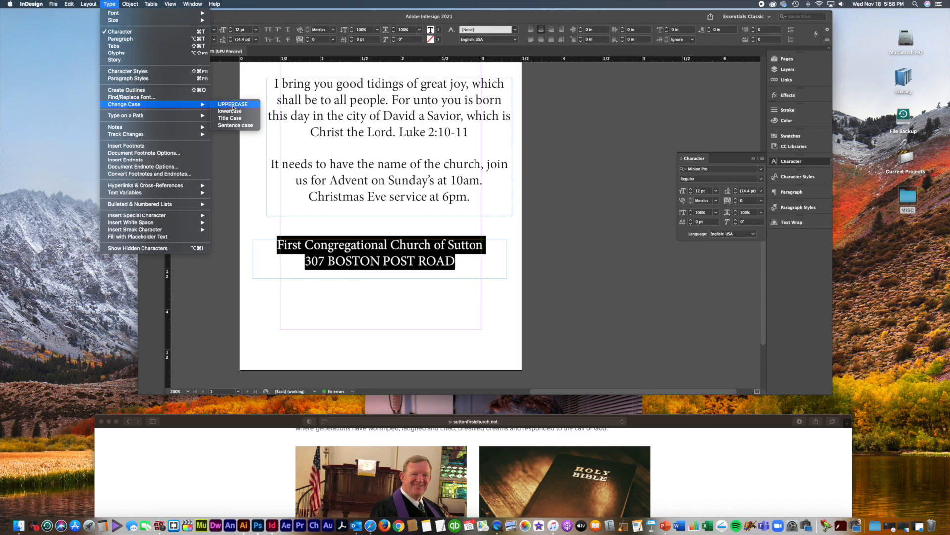
click(231, 119)
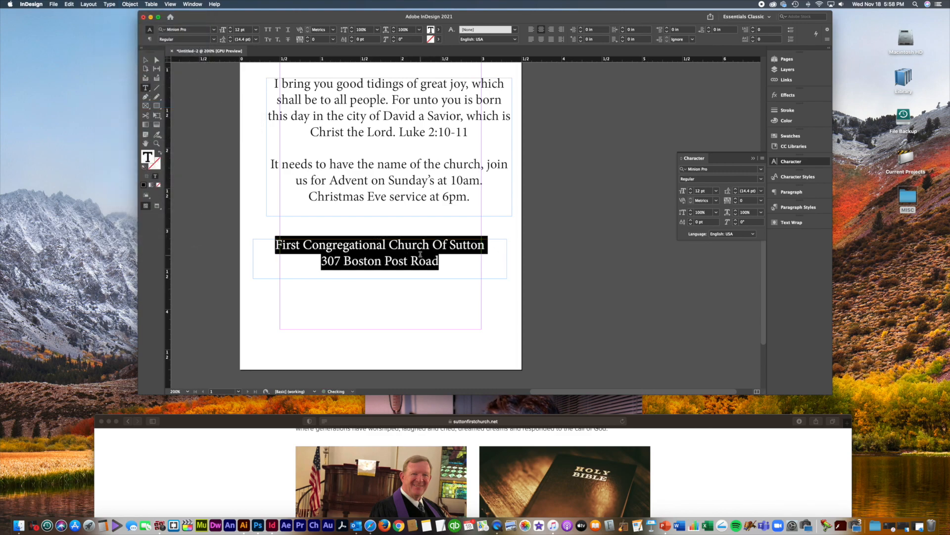
Step: Copy just the domain suttonfirstchurch.net from Safari's address bar
click(670, 452)
drag(676, 421, 662, 110)
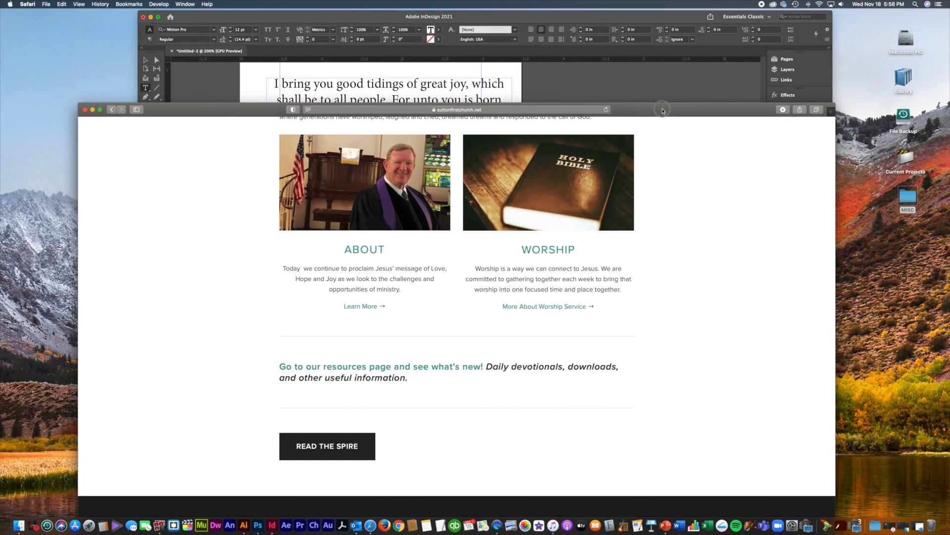
click(409, 110)
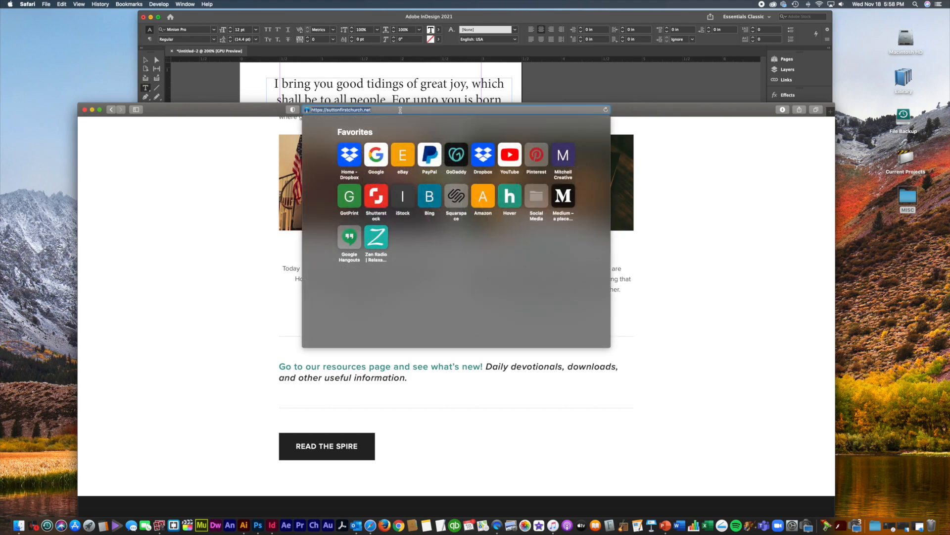
click(399, 110)
drag(378, 111, 329, 111)
key(super+c)
drag(653, 112, 671, 331)
click(509, 242)
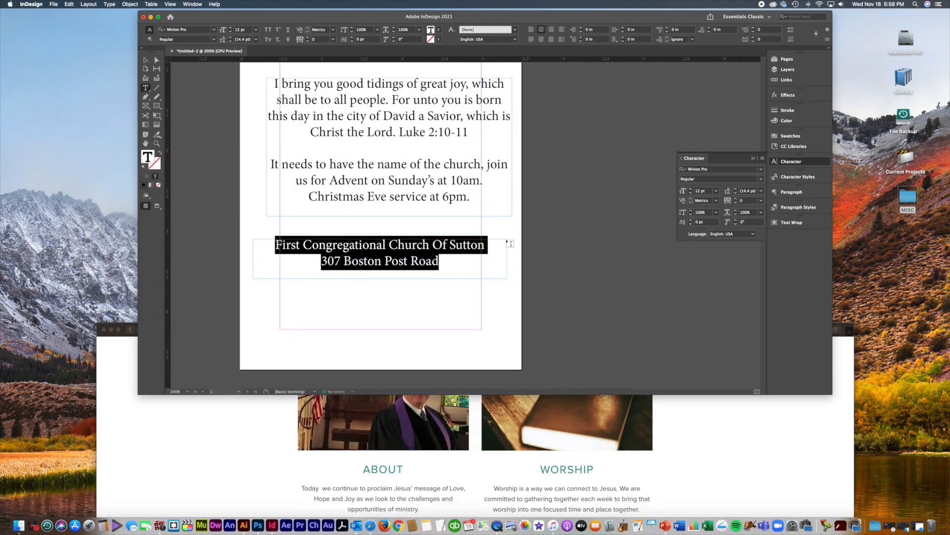
Step: Append a bullet and suttonfirstchurch.net after the address, and shrink the footer to 8 pt
click(438, 259)
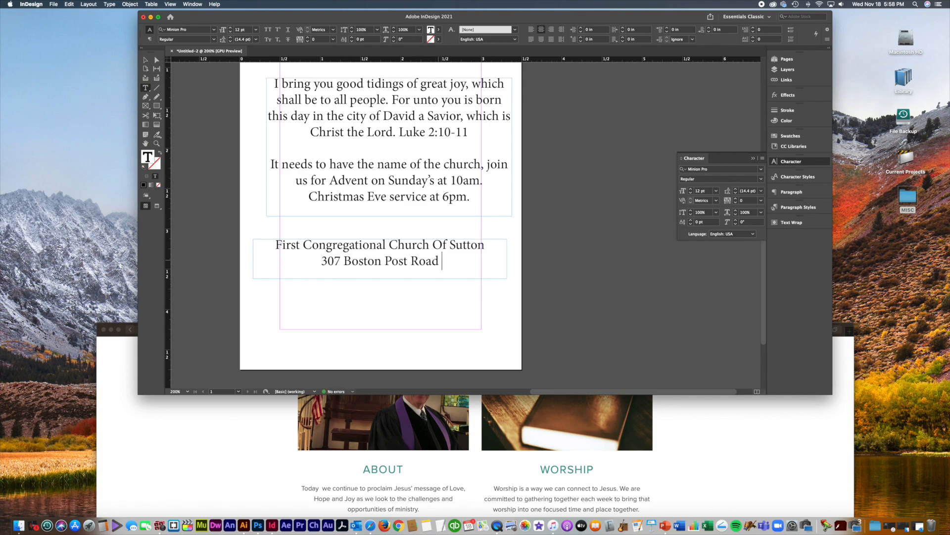
text(•)
key(super+v)
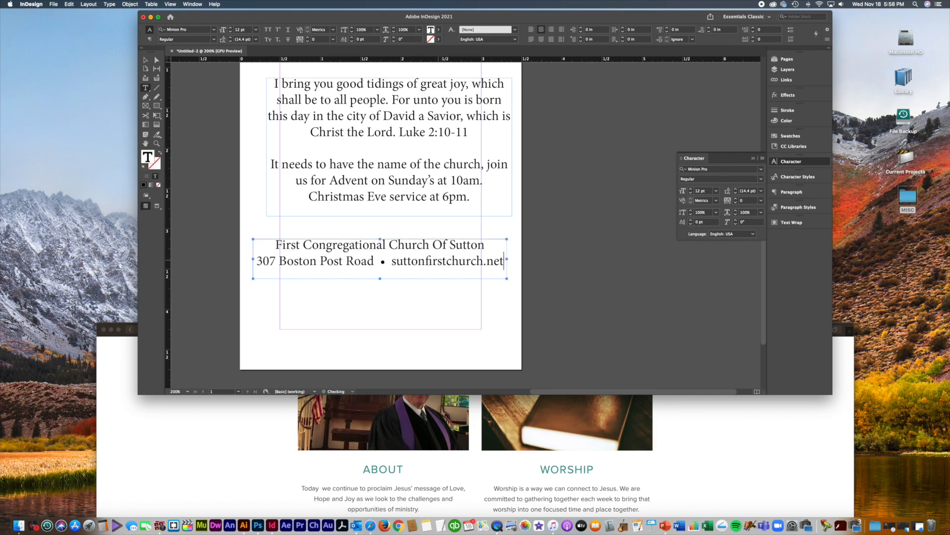
key(super+a)
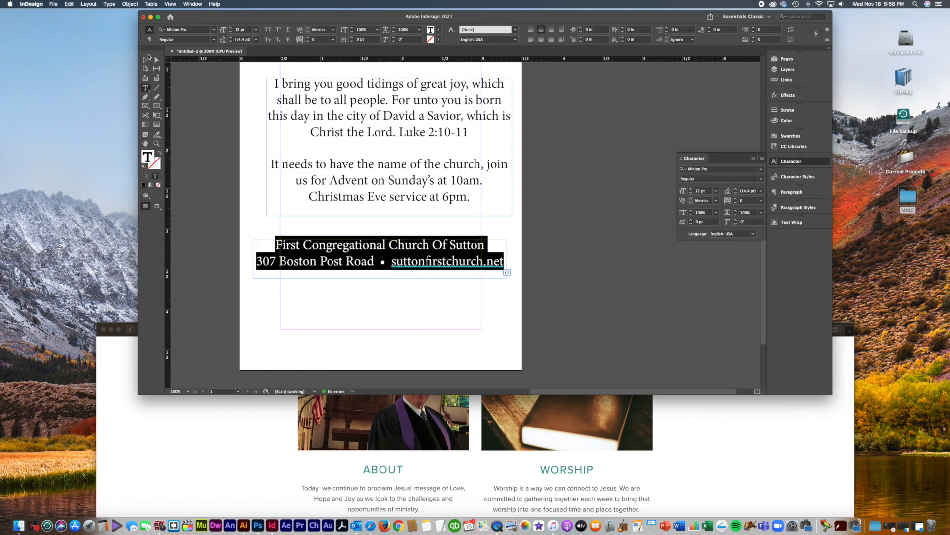
key(super+shift+comma)
key(super+shift+comma)
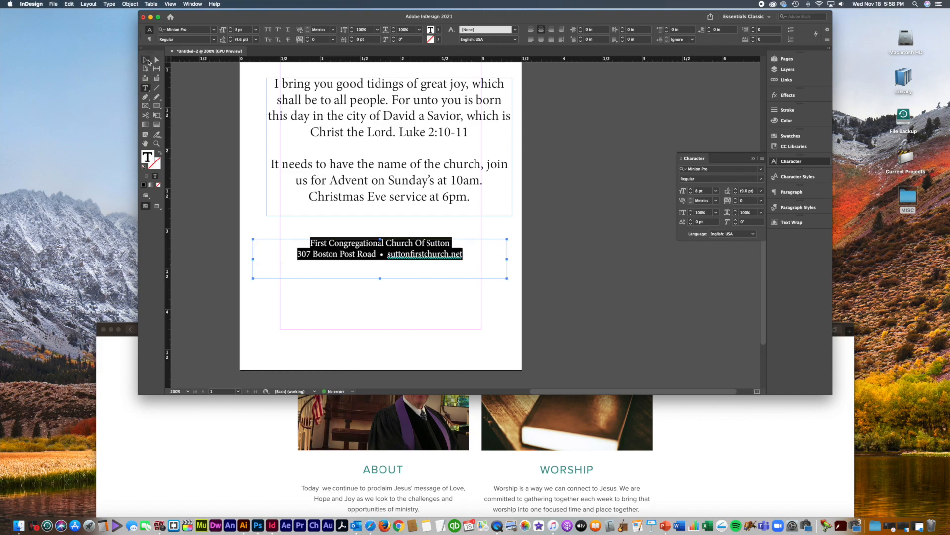
Step: Move the footer frame to the page bottom and widen it to the right edge
click(148, 62)
drag(424, 261, 418, 342)
drag(494, 350, 524, 349)
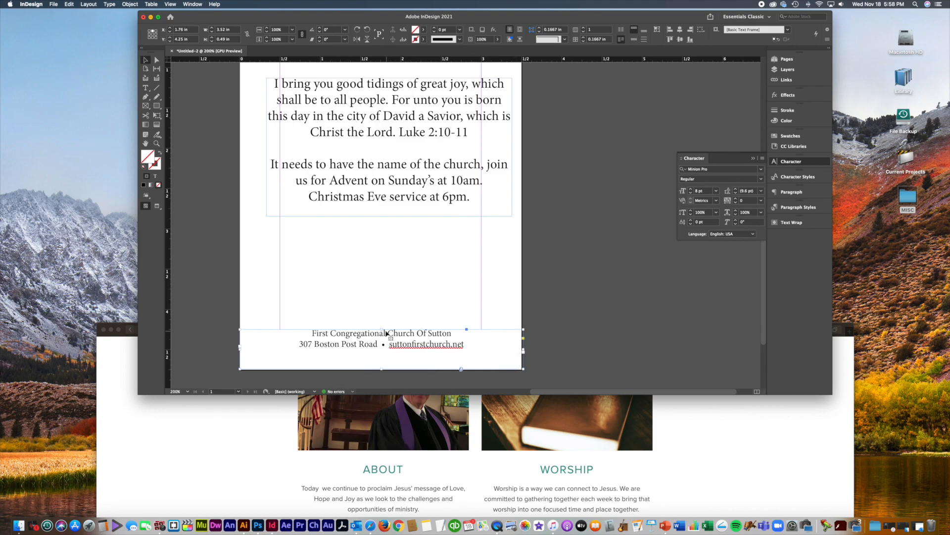
drag(382, 328, 399, 332)
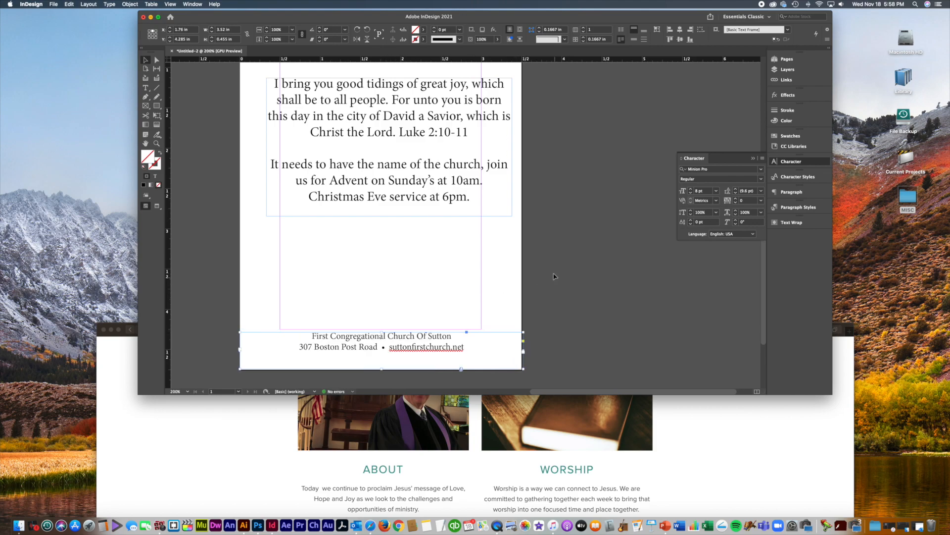
click(554, 276)
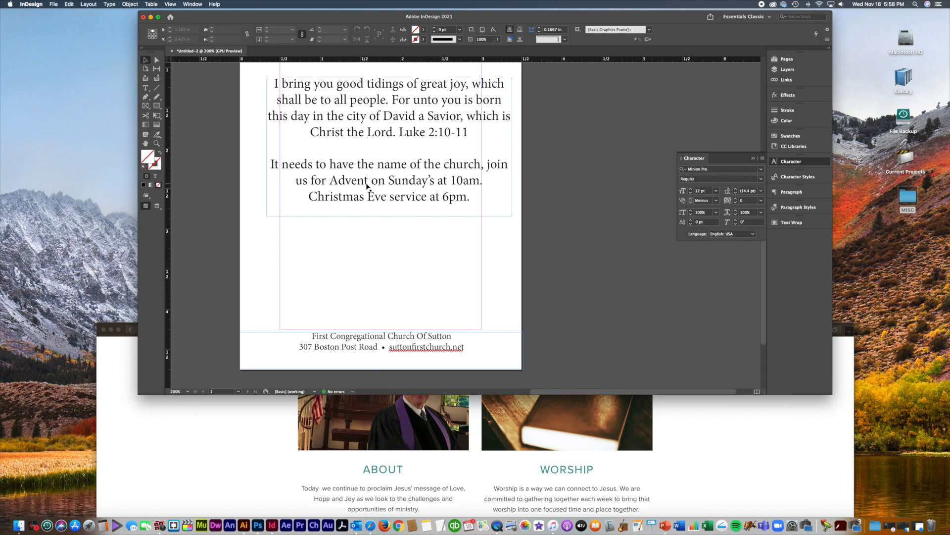
Step: Delete the placeholder note and capitalise 'Join' in the service-times paragraph
double_click(370, 181)
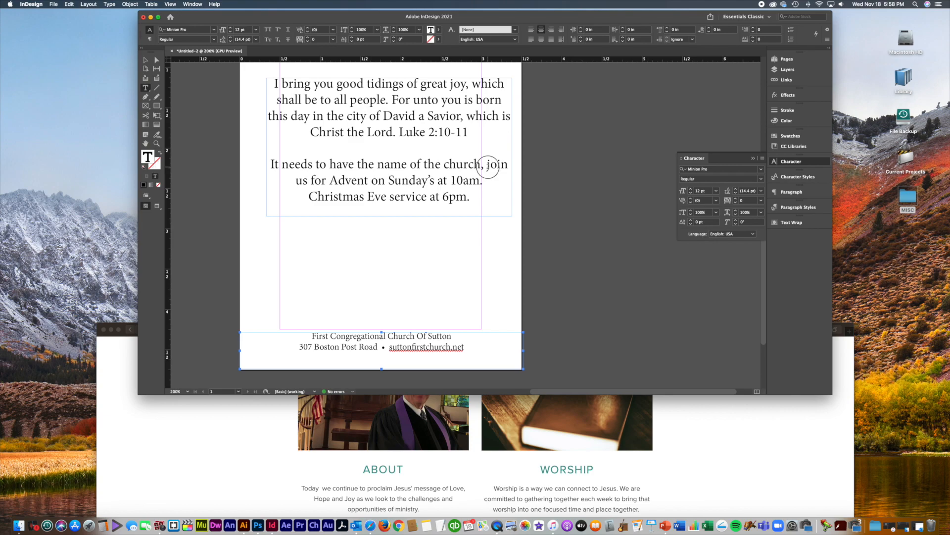
drag(488, 165, 186, 157)
click(474, 184)
key(BackSpace)
click(284, 165)
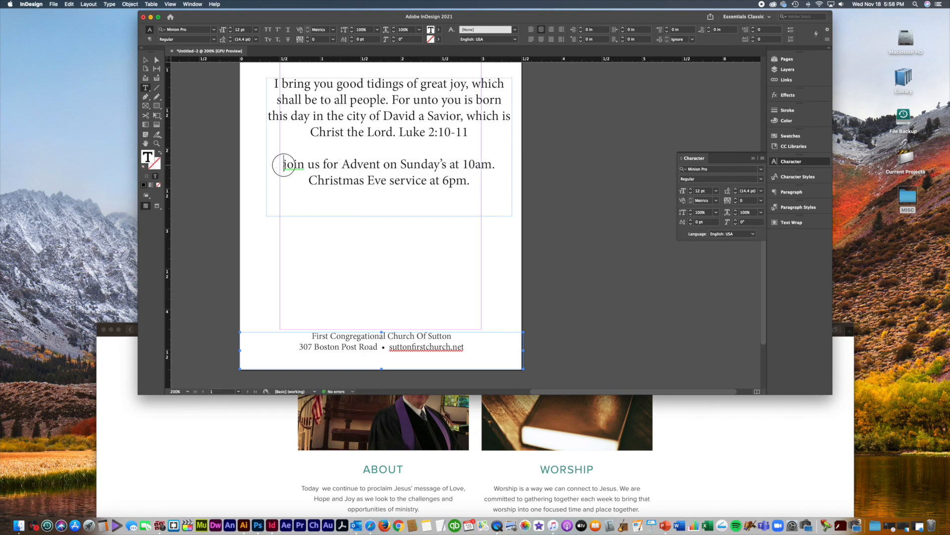
key(shift+Right)
text(J)
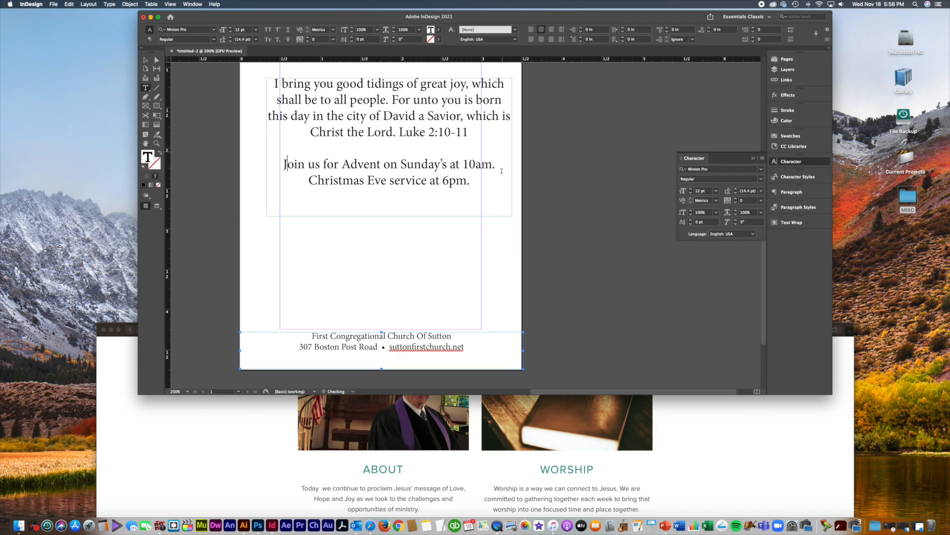
Step: Cut both service-time lines and paste them into a new frame below the scripture
drag(469, 181, 262, 163)
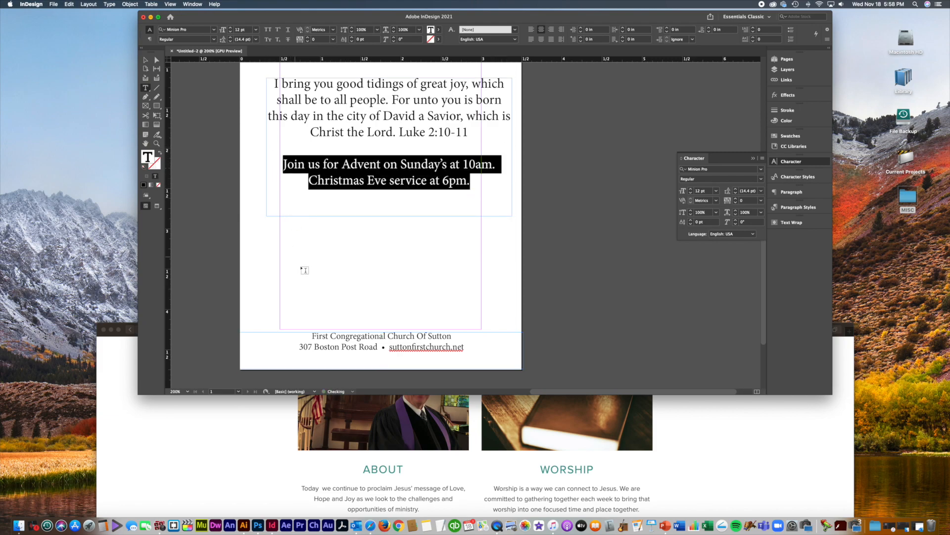
key(super+x)
drag(260, 234, 507, 292)
key(super+v)
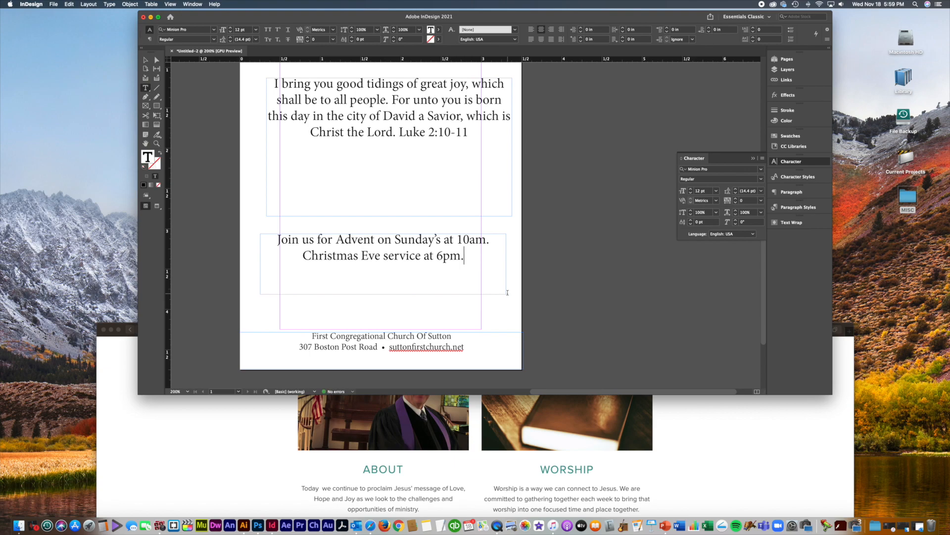
key(Escape)
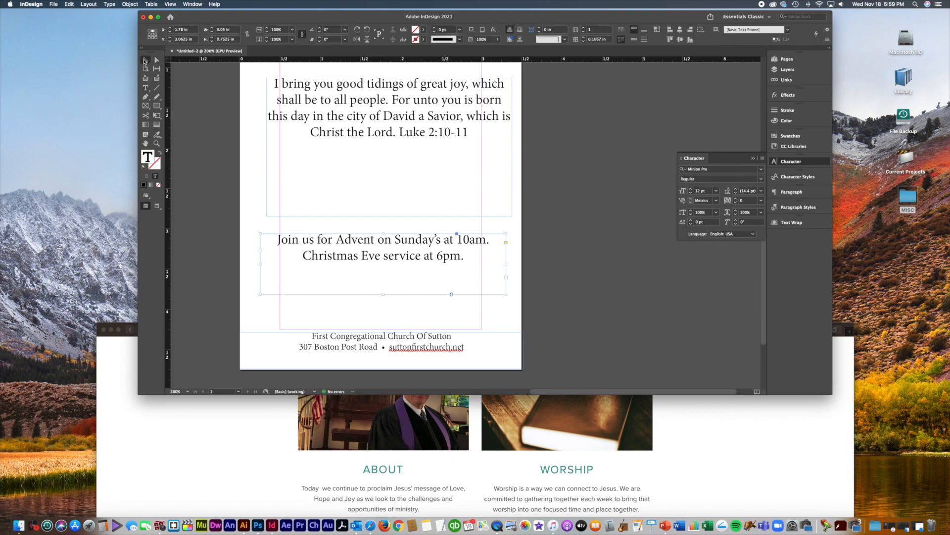
Step: Shorten and reposition the service-times frame
scroll(291, 144, down, 1)
mouse_move(378, 290)
mouse_down()
mouse_move(382, 255)
mouse_move(381, 294)
mouse_move(376, 270)
mouse_up()
drag(400, 250, 400, 264)
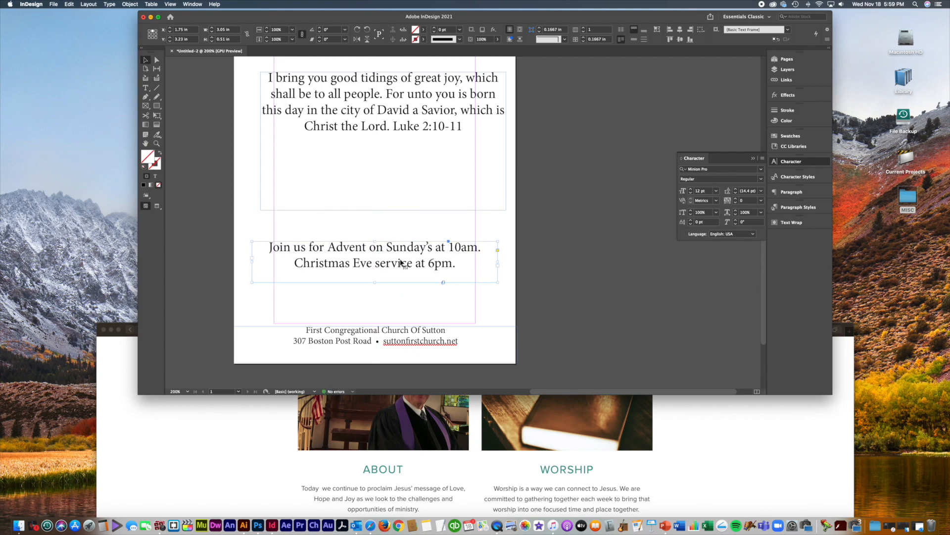
click(531, 261)
Step: Narrow the verse frame so it rewraps onto five lines, and move it up
scroll(531, 261, down, 10)
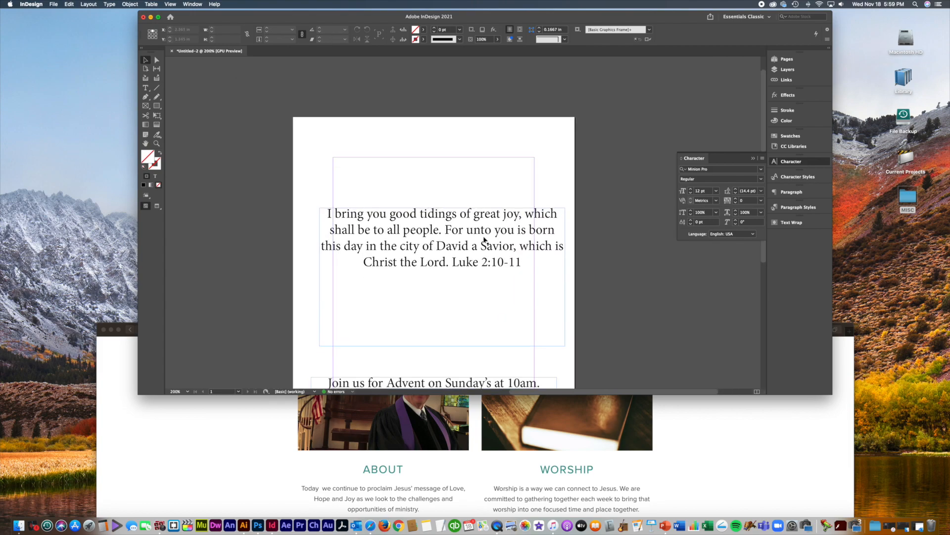
scroll(466, 111, up, 6)
click(563, 268)
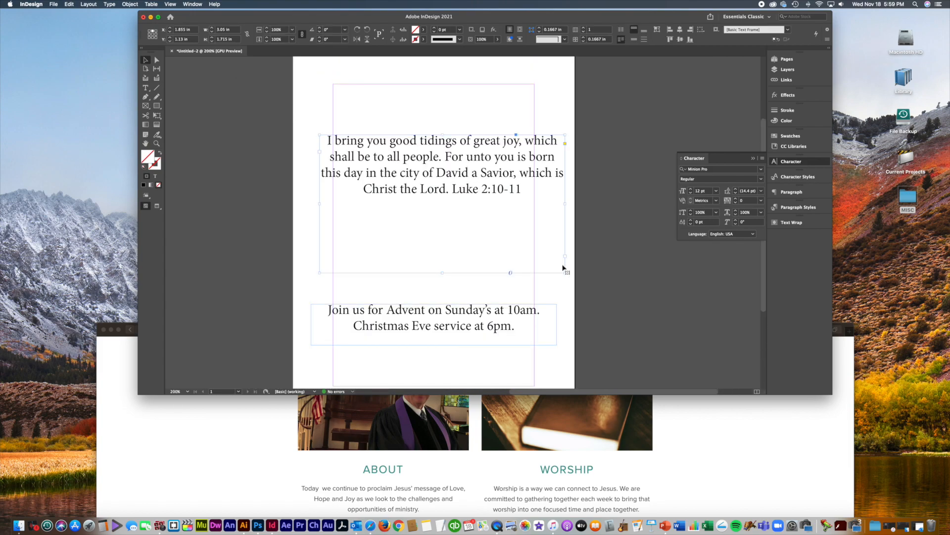
drag(566, 273, 514, 244)
drag(452, 181, 470, 172)
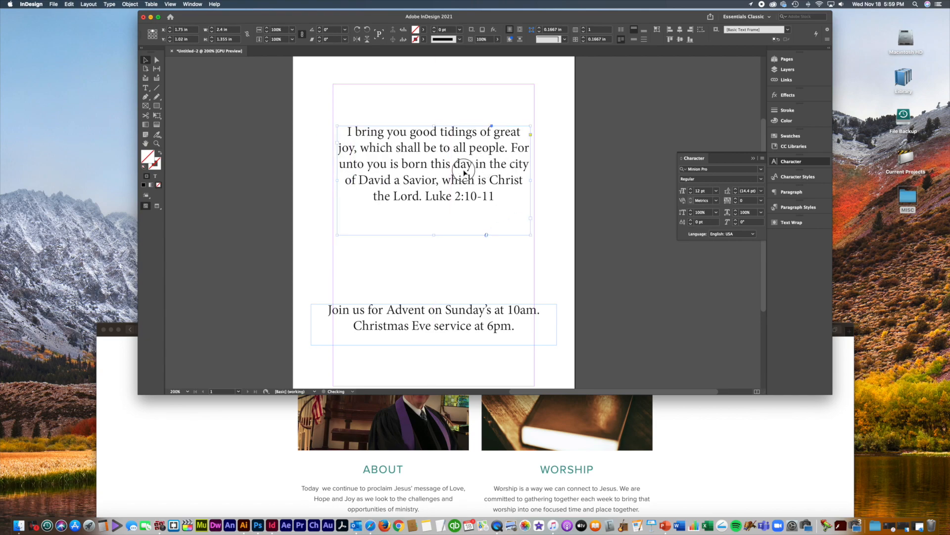
click(483, 256)
Step: Bring the page top into view and hide Safari
drag(469, 19, 455, 17)
drag(526, 173, 529, 112)
click(777, 475)
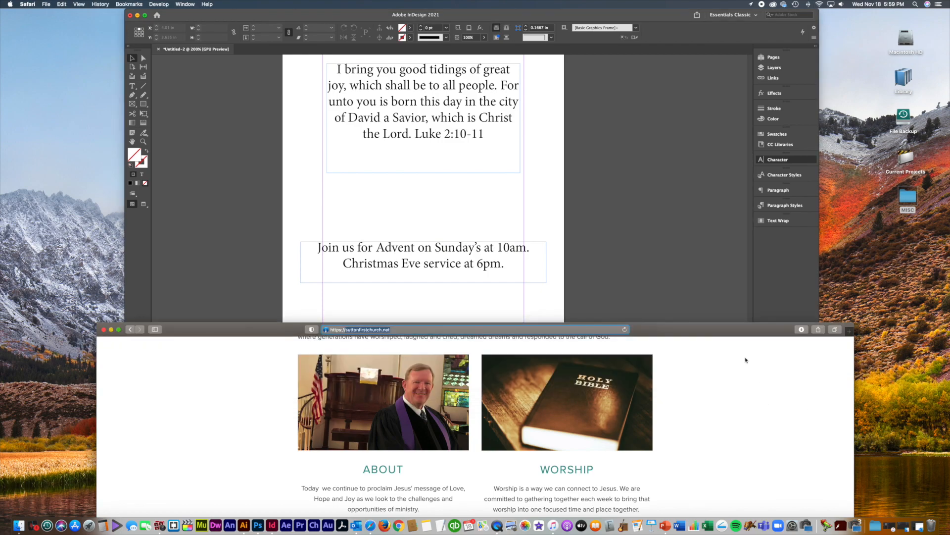
key(super+h)
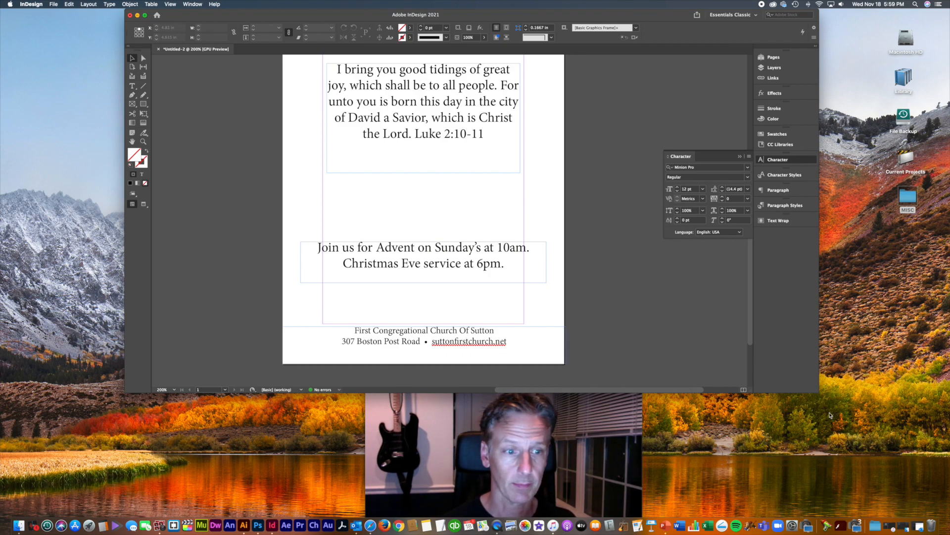
Step: Draw a rectangle across the top of the page and fill it with [Black]
drag(821, 393, 867, 407)
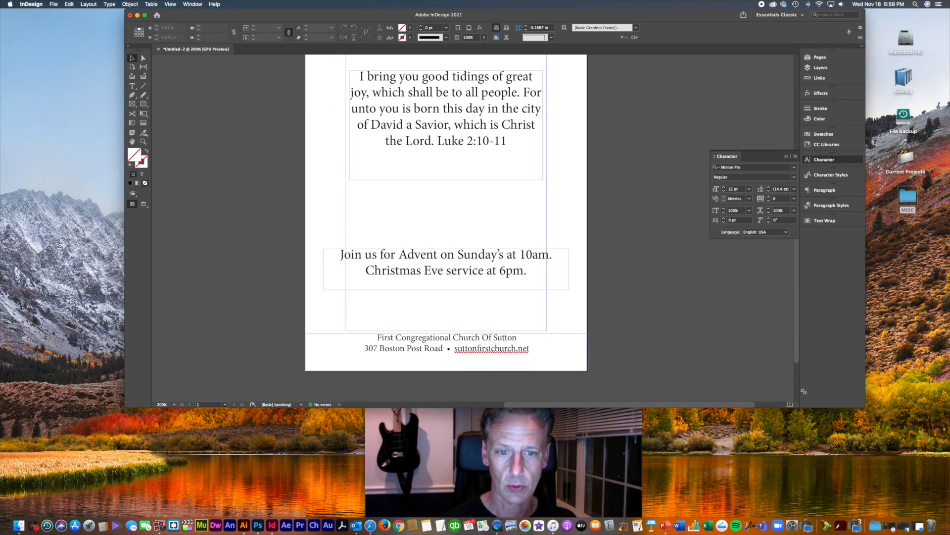
key(super+minus)
drag(629, 208, 610, 225)
click(143, 103)
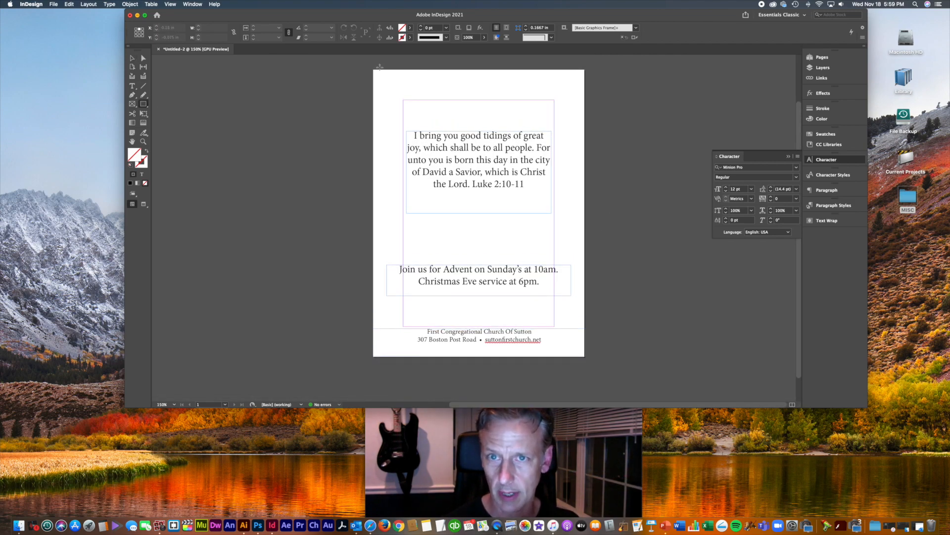
drag(373, 69, 585, 256)
click(132, 58)
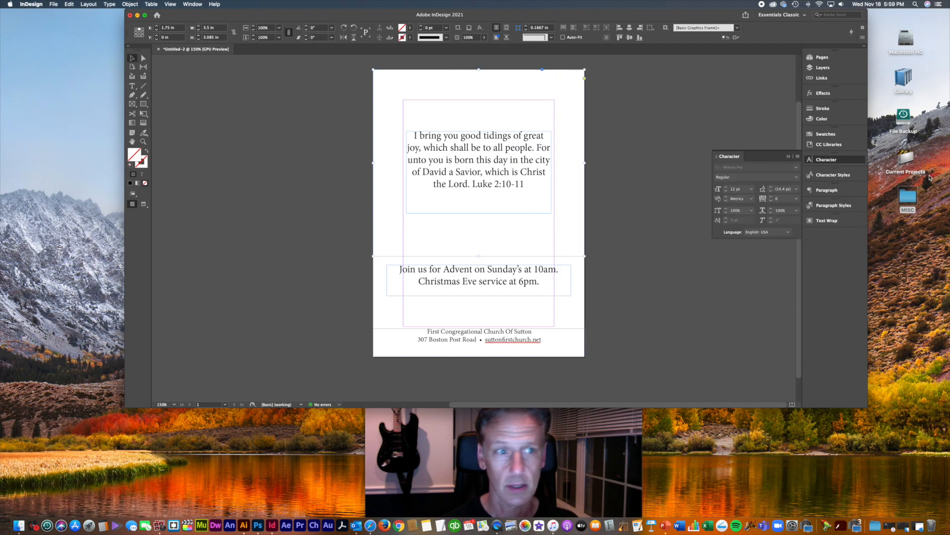
click(824, 133)
click(717, 142)
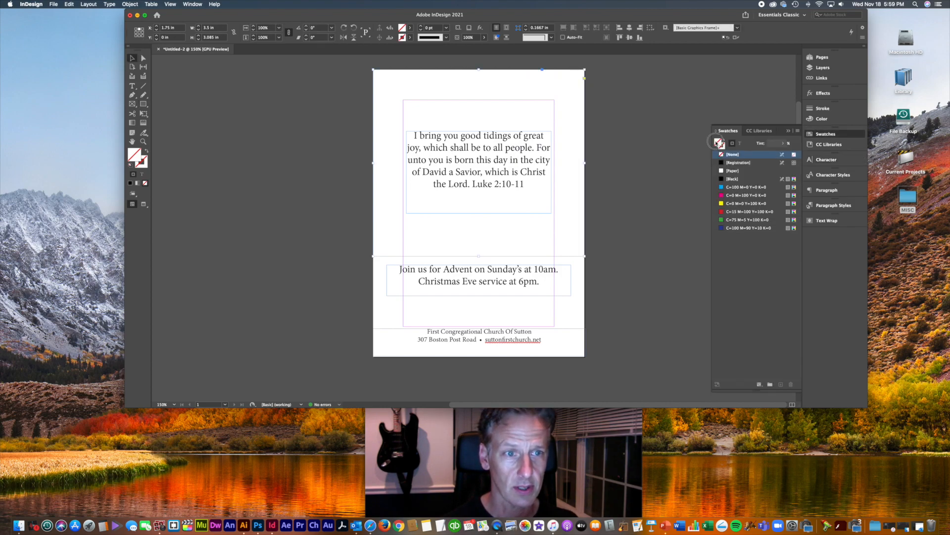
click(732, 180)
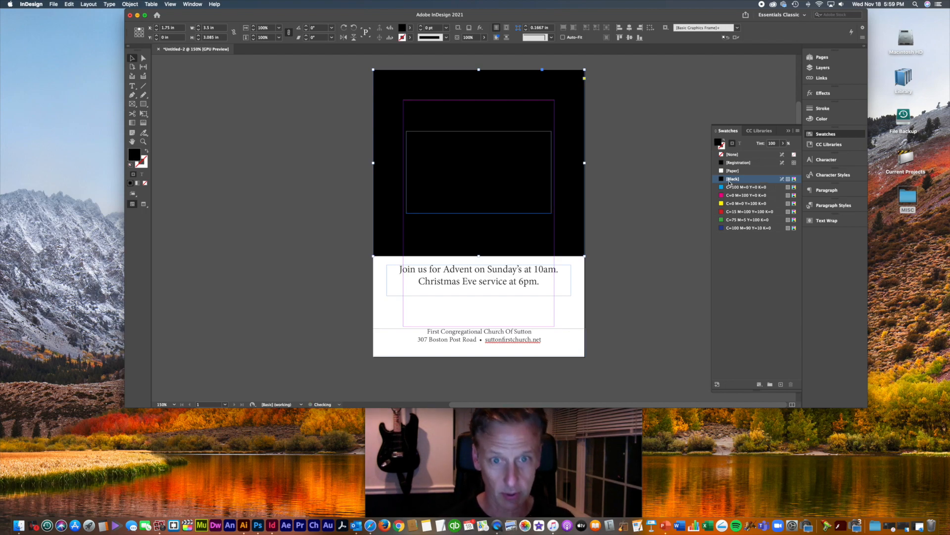
Step: Recolor the verse text white using the [Paper] swatch
click(492, 131)
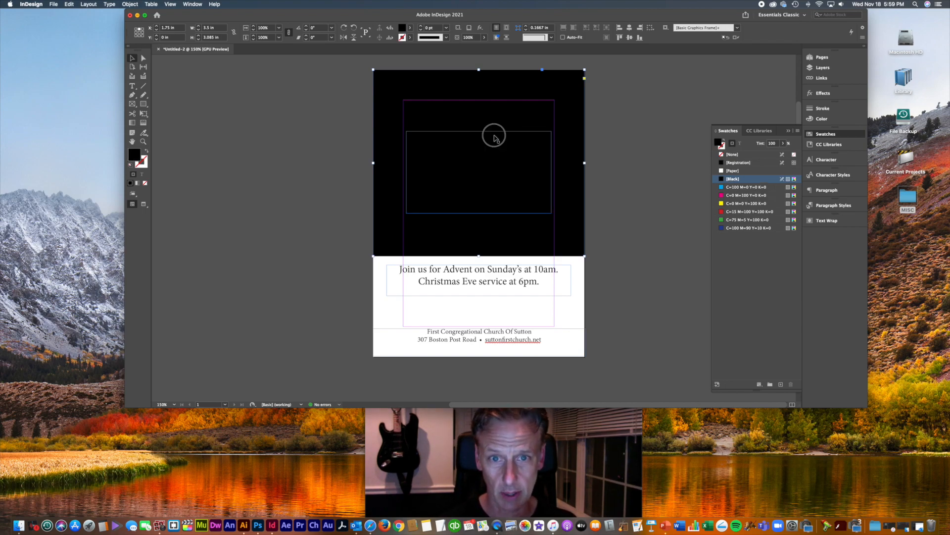
click(740, 143)
click(735, 171)
click(630, 212)
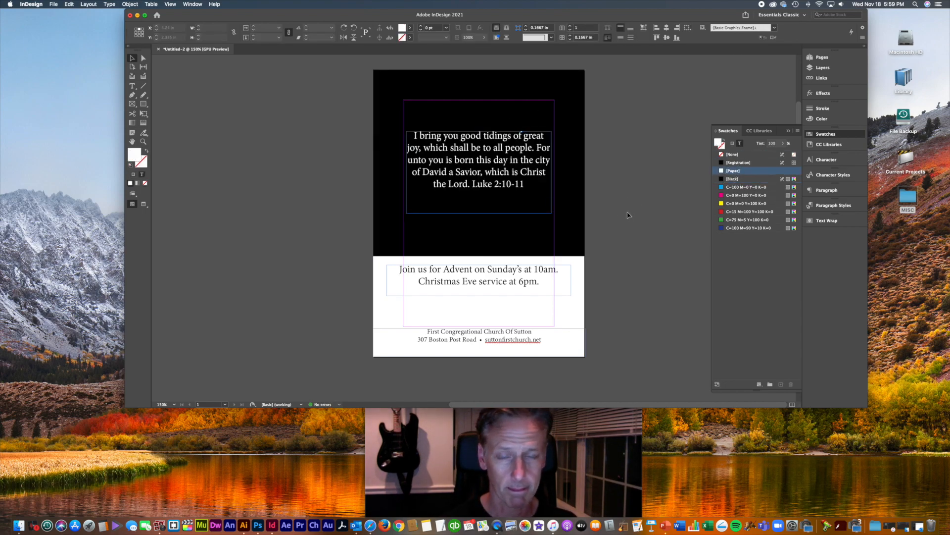
click(630, 211)
scroll(292, 157, up, 2)
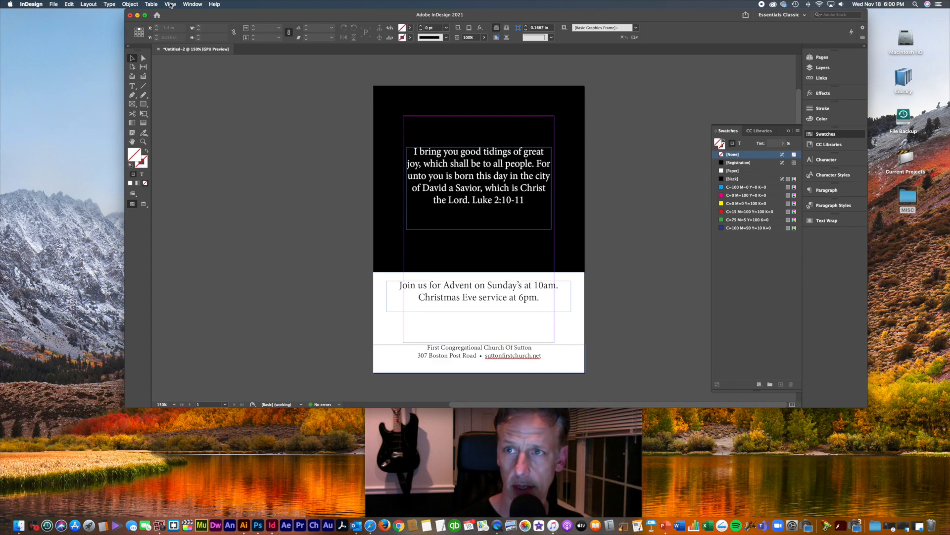
Step: Switch the flyer to Preview screen mode so guides and frame edges are hidden
click(171, 5)
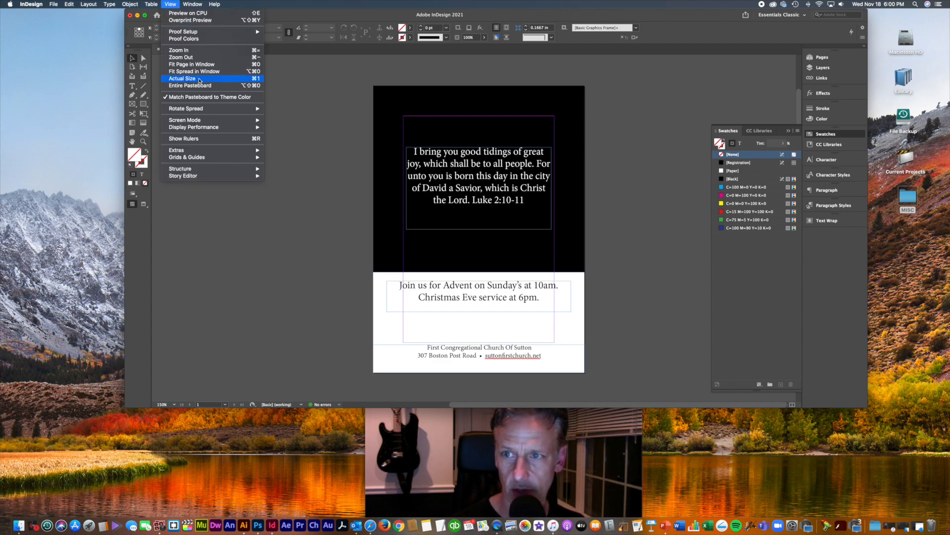
mouse_move(194, 121)
click(293, 127)
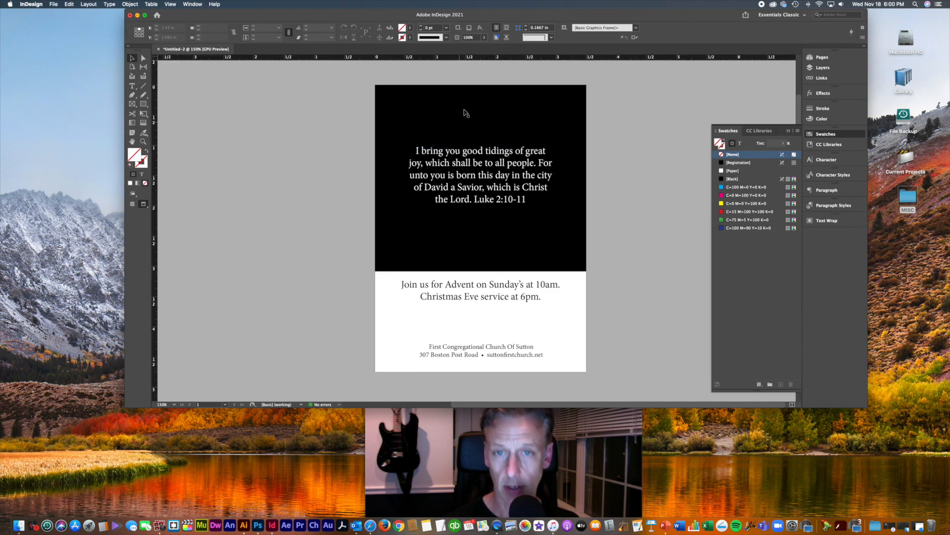
key(w)
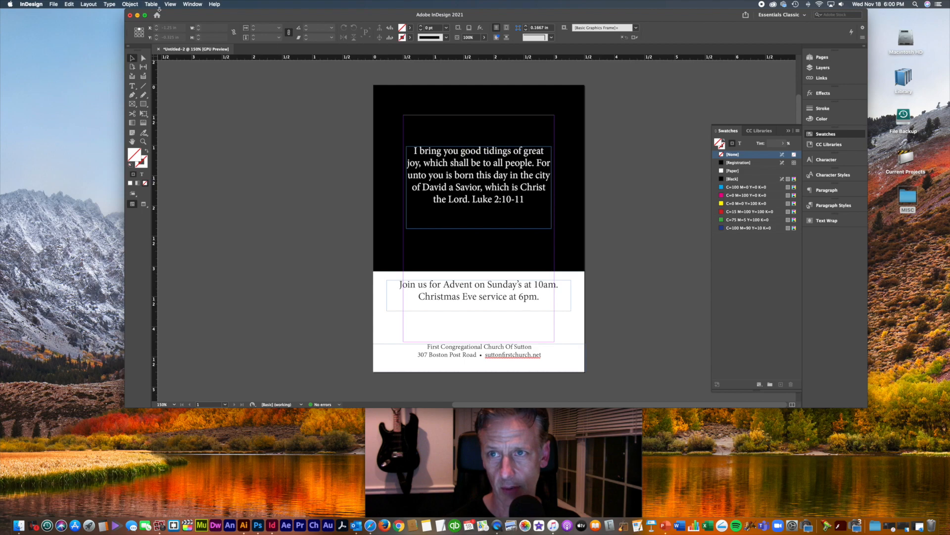
click(109, 4)
mouse_move(171, 4)
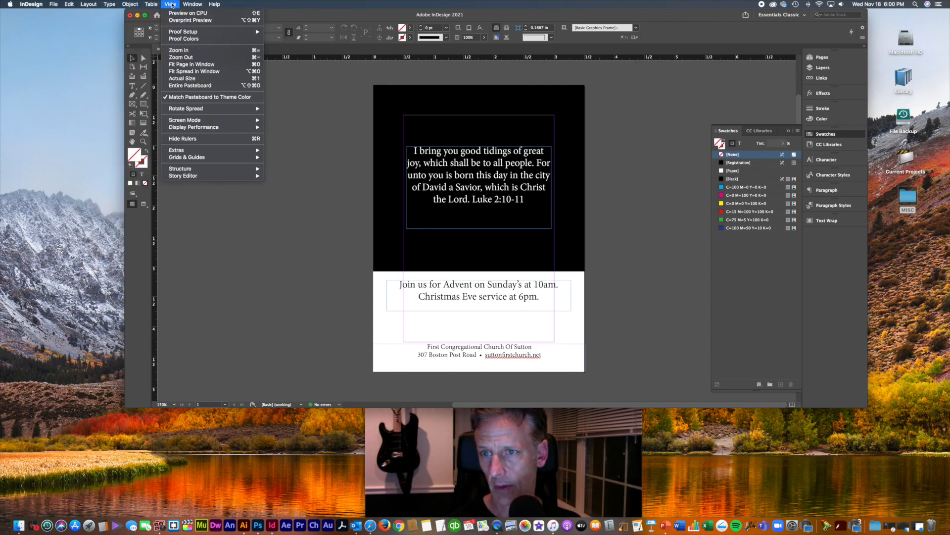
mouse_move(187, 121)
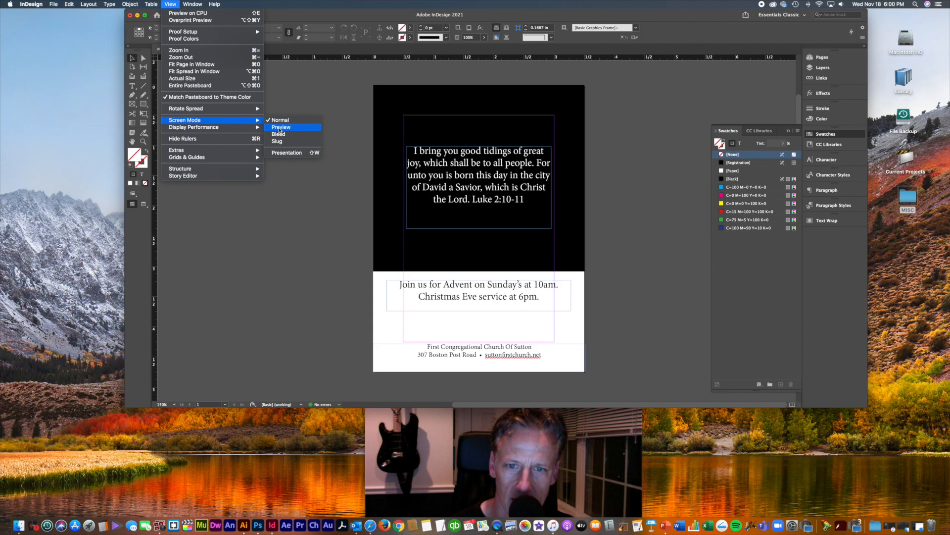
click(279, 128)
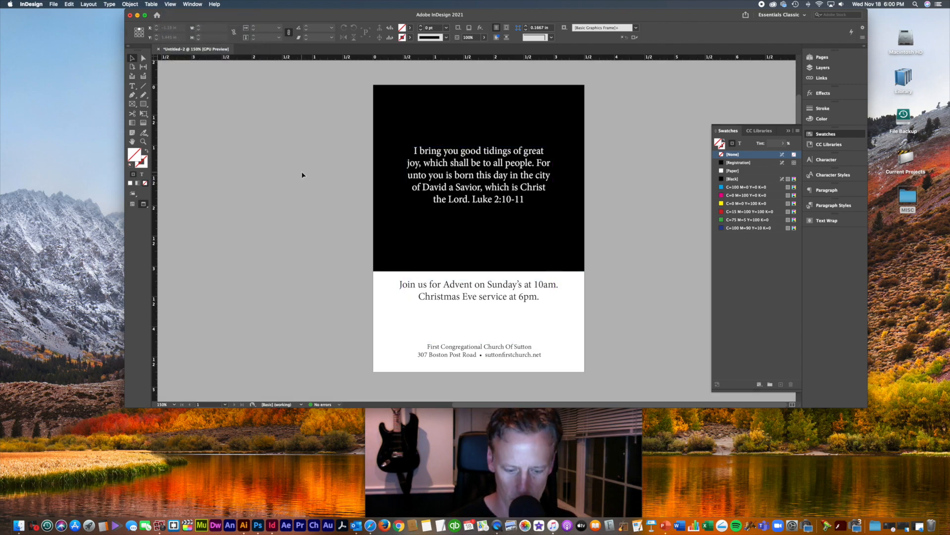
Step: Zoom to 200% and select the capital O of 'Of' in the footer text
key(super+equal)
scroll(501, 297, down, 3)
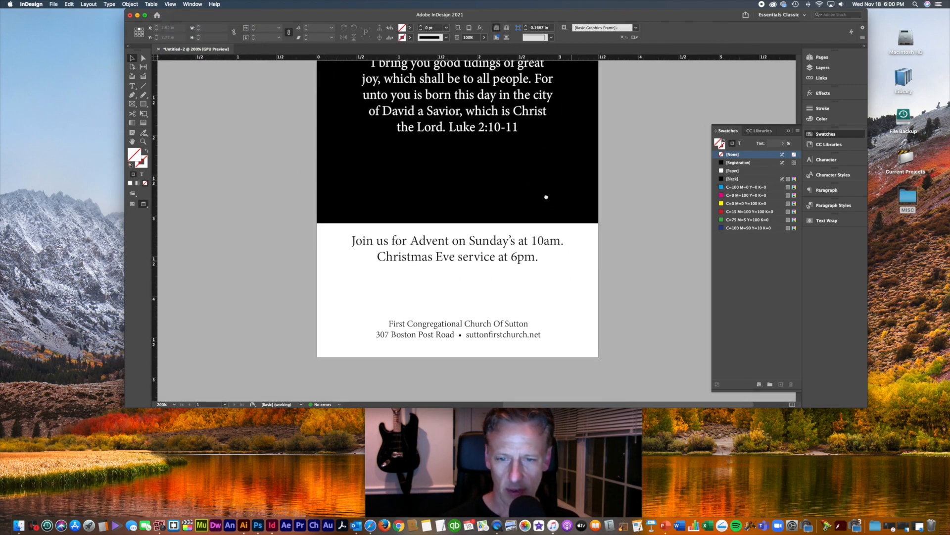
click(512, 329)
click(617, 297)
double_click(527, 328)
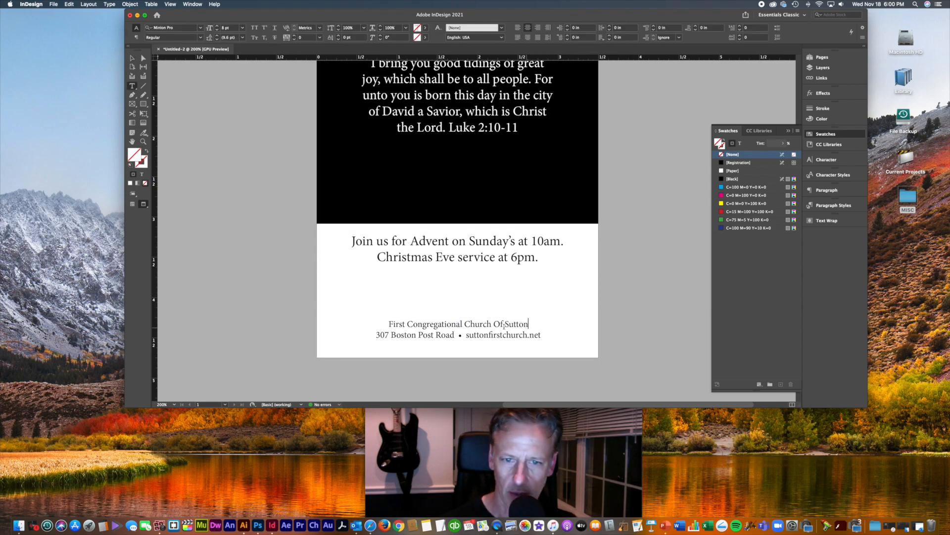
drag(494, 324, 500, 324)
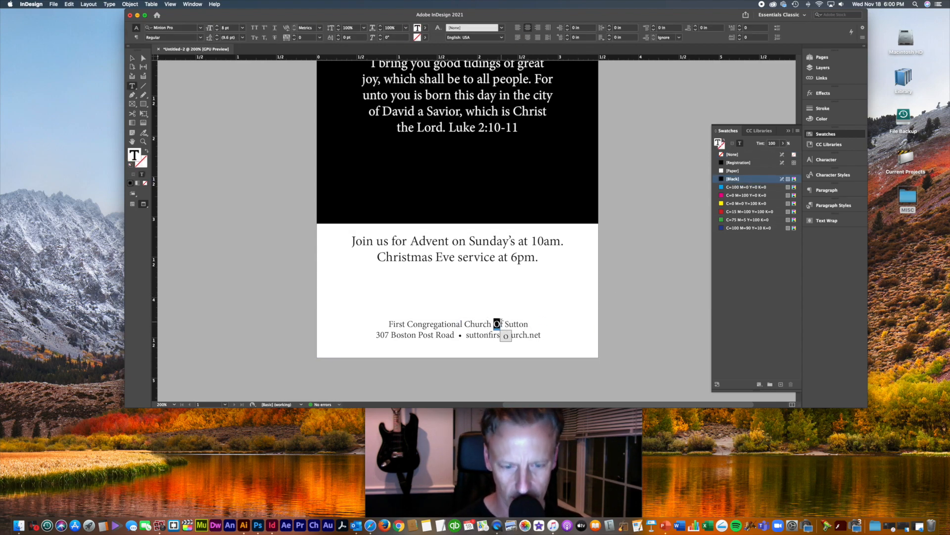
Step: Replace the footer's capital O with a lowercase 'o' and hide the rulers
text(o)
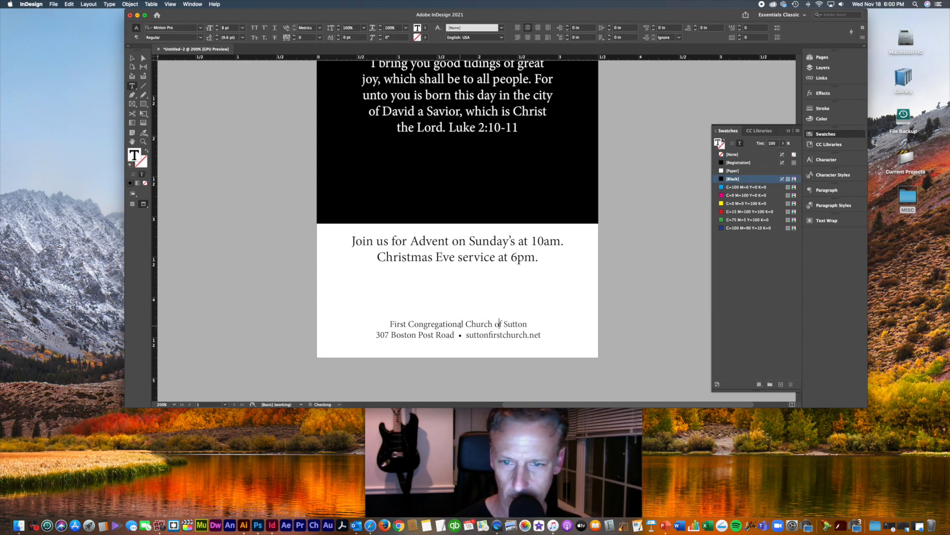
click(132, 58)
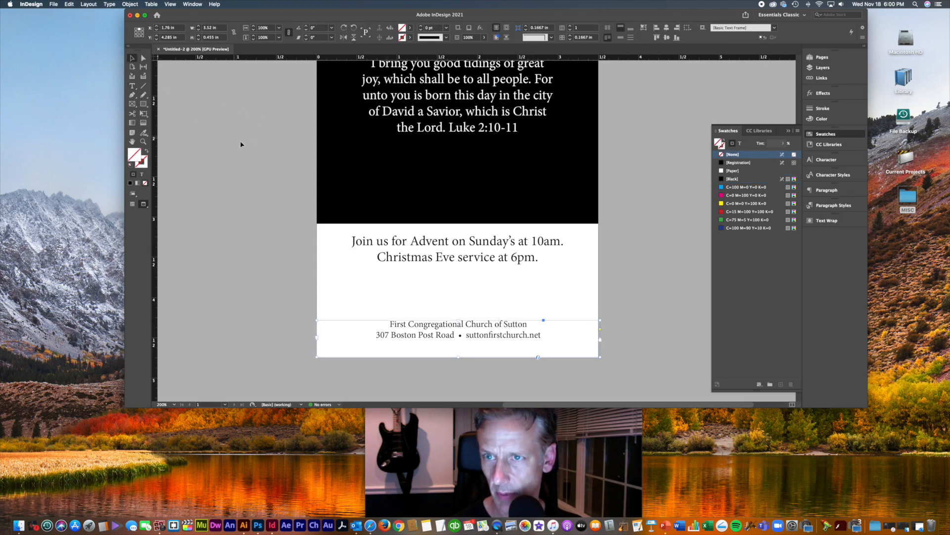
click(241, 141)
key(super+r)
Step: Narrow and recentre the verse frame so the white text wraps onto six lines
scroll(257, 198, up, 5)
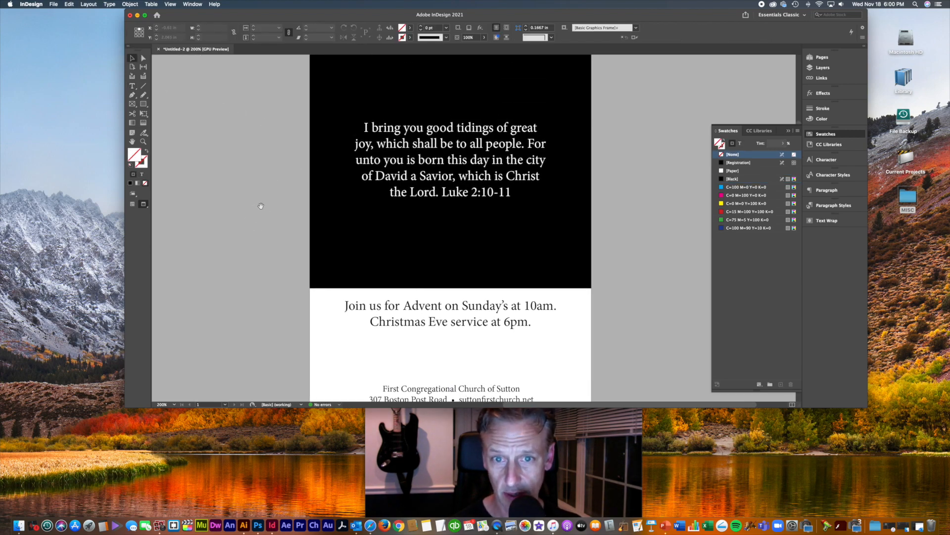
click(482, 218)
drag(482, 217, 494, 225)
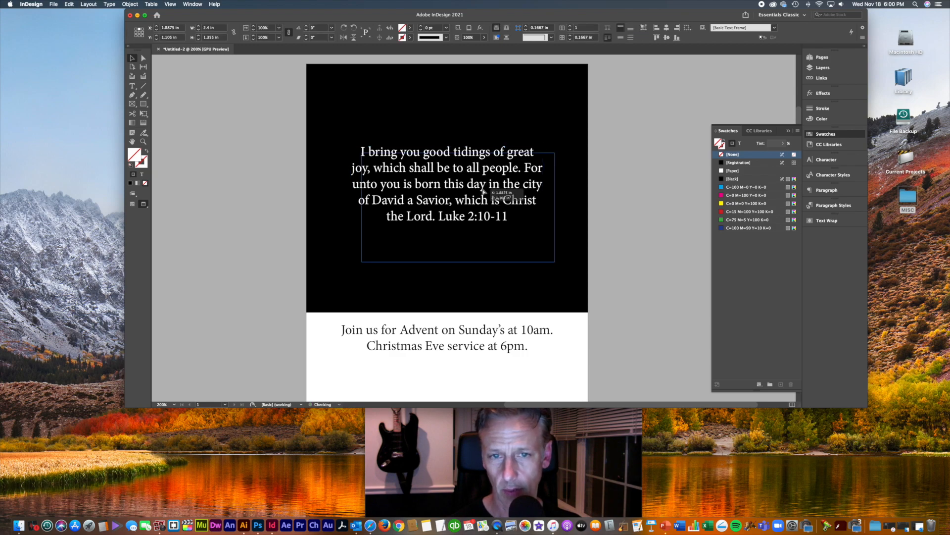
drag(557, 263, 528, 260)
mouse_move(492, 219)
mouse_down()
mouse_move(501, 221)
mouse_move(490, 216)
mouse_up()
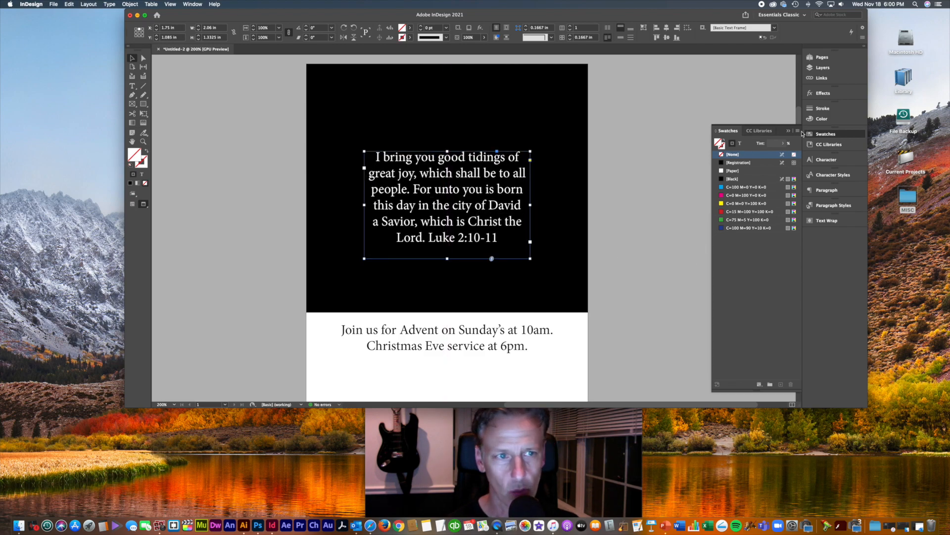
click(789, 131)
click(696, 258)
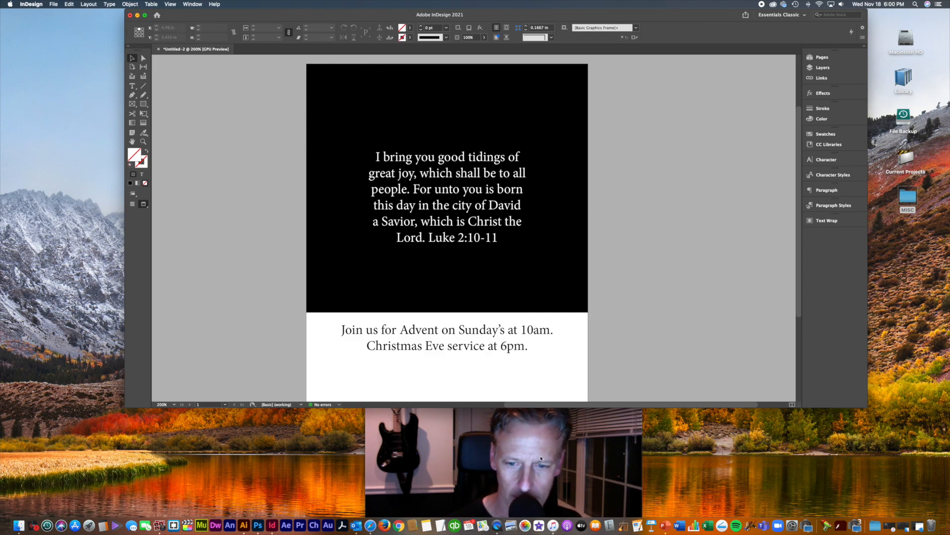
click(370, 525)
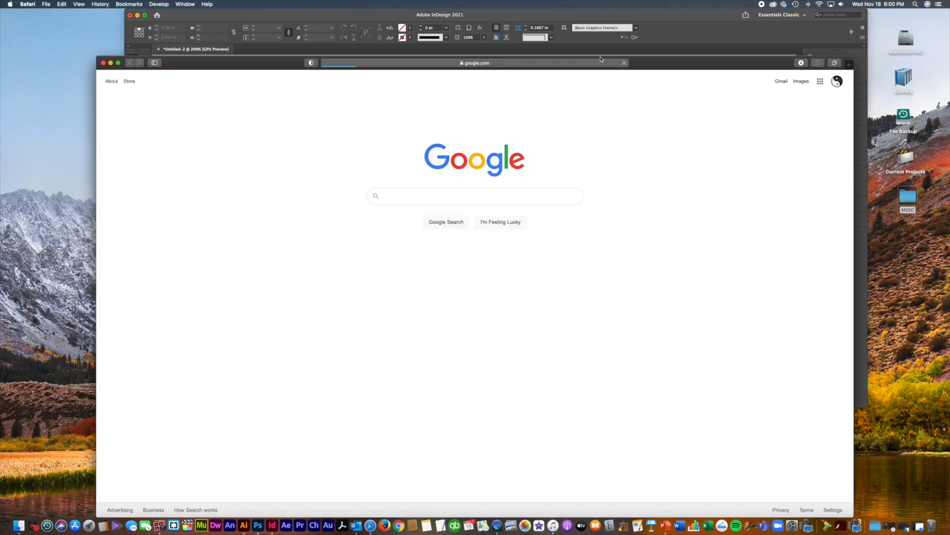
Step: Go to Shutterstock from Safari's favourites and move the browser aside to reveal the flyer
click(599, 63)
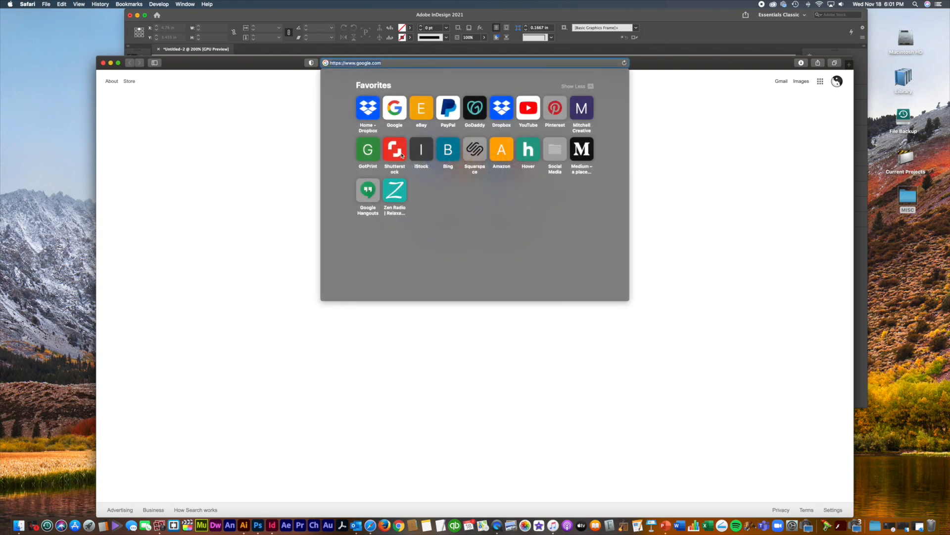
click(395, 151)
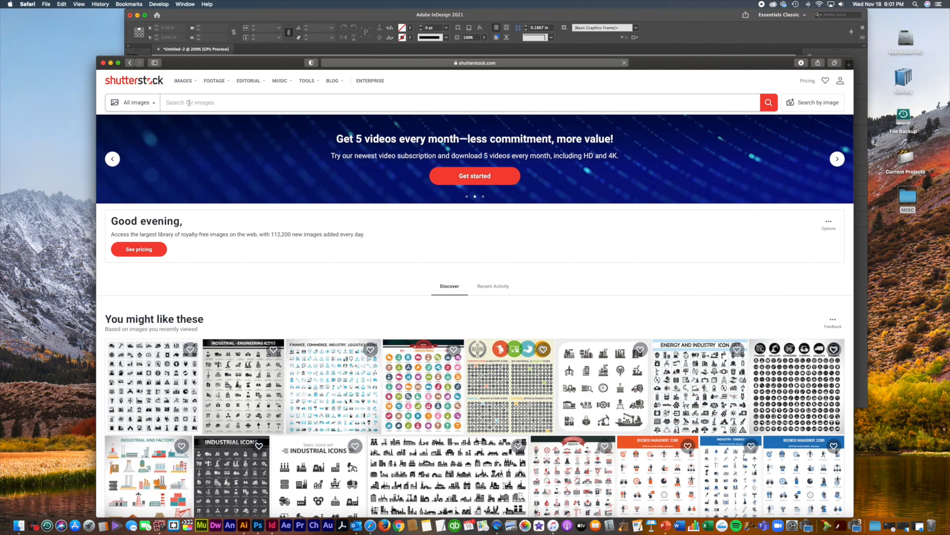
click(212, 64)
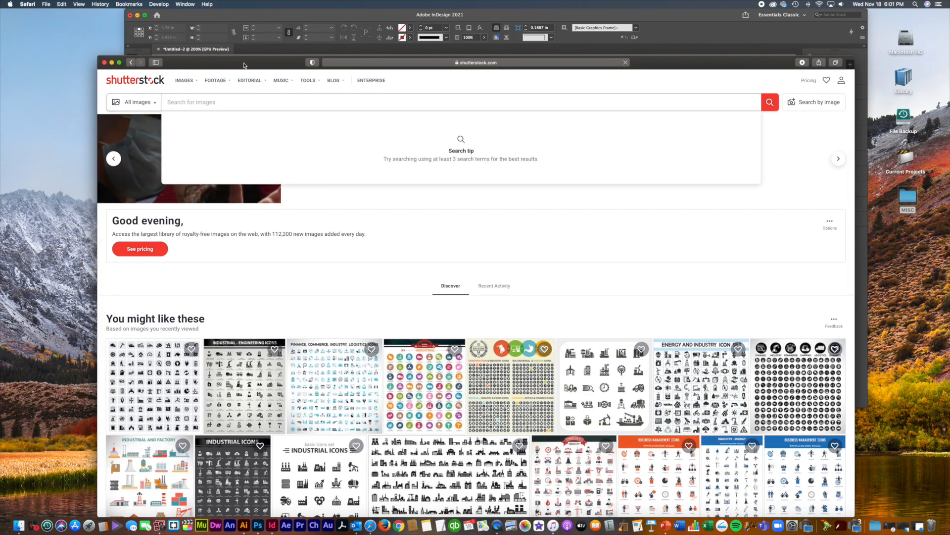
drag(212, 64, 306, 401)
Step: Select the Advent service text in the flyer, then move Shutterstock back over it
click(410, 247)
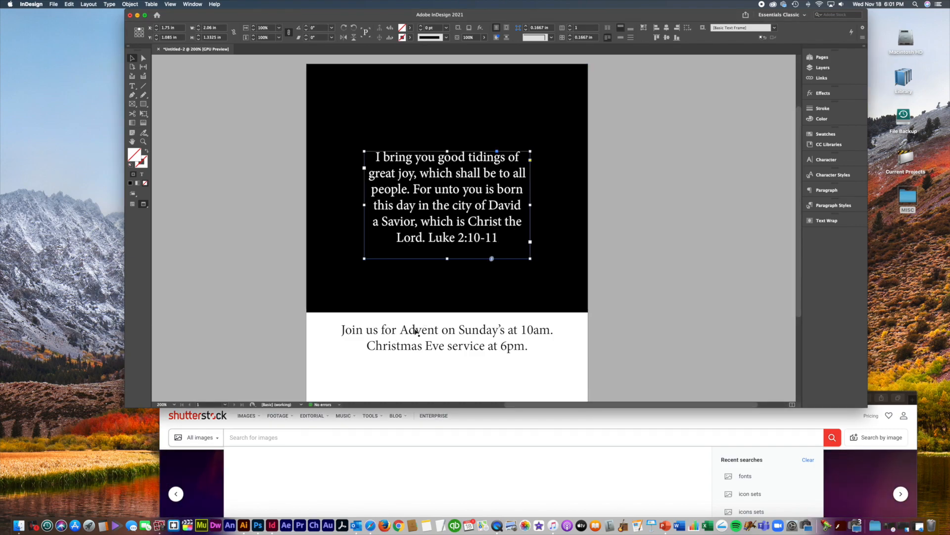
click(501, 342)
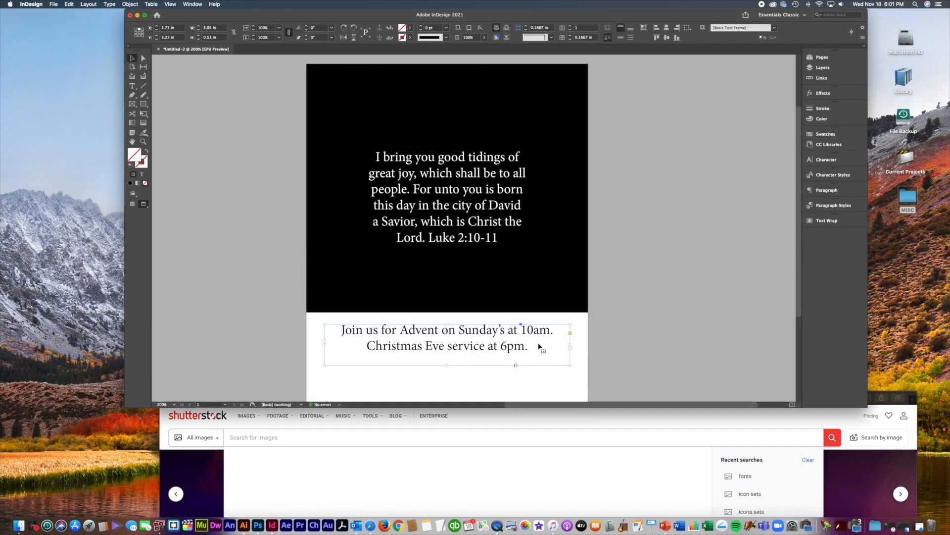
double_click(416, 330)
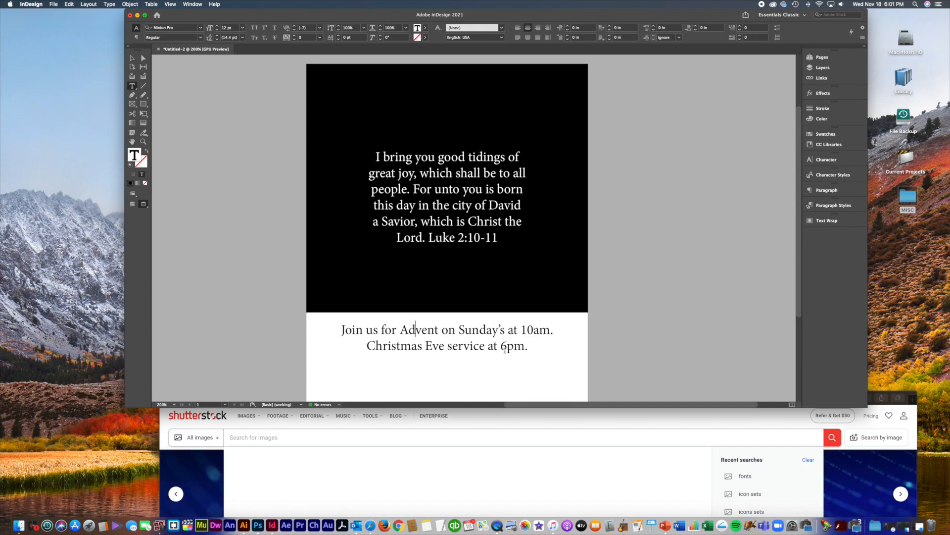
click(598, 422)
drag(338, 400, 249, 41)
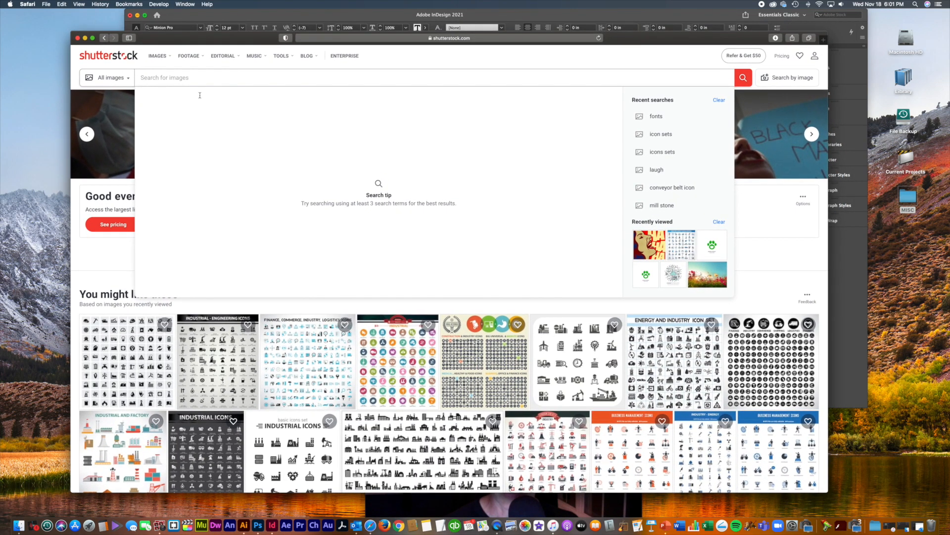
Step: Search Shutterstock for 'jesus manger night'
click(163, 77)
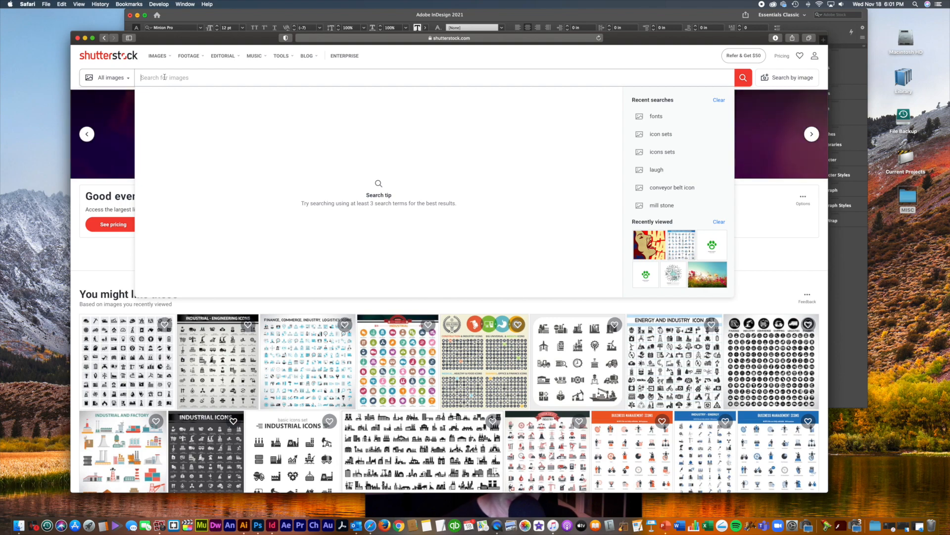
text(jesus)
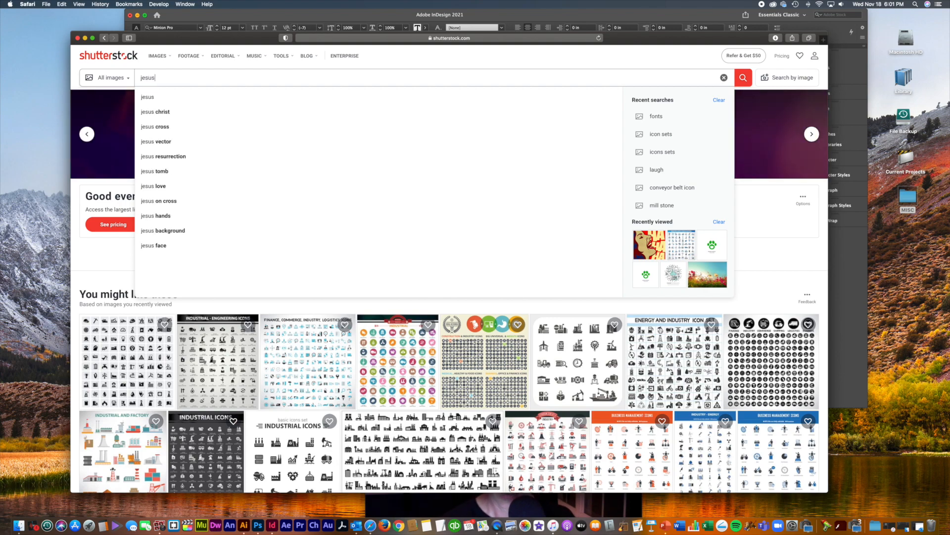
text( mange)
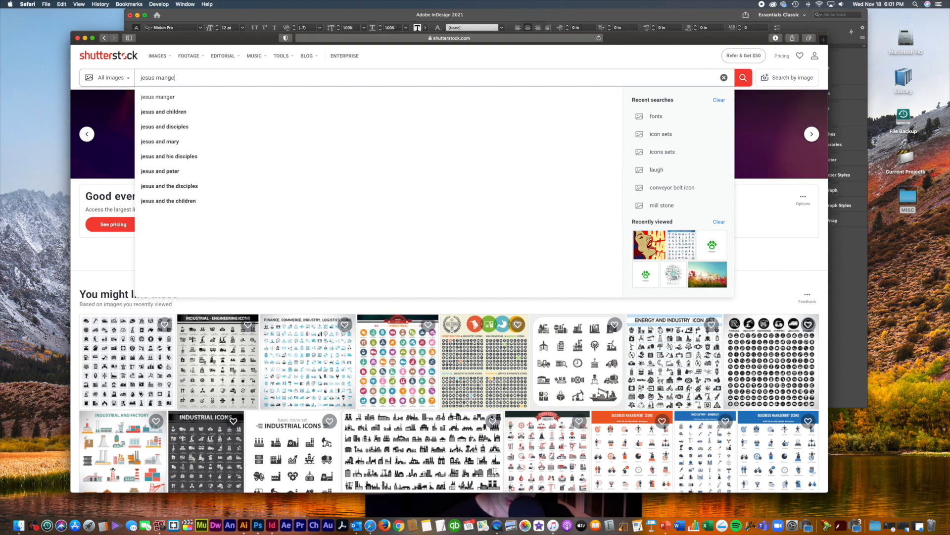
text(r night time)
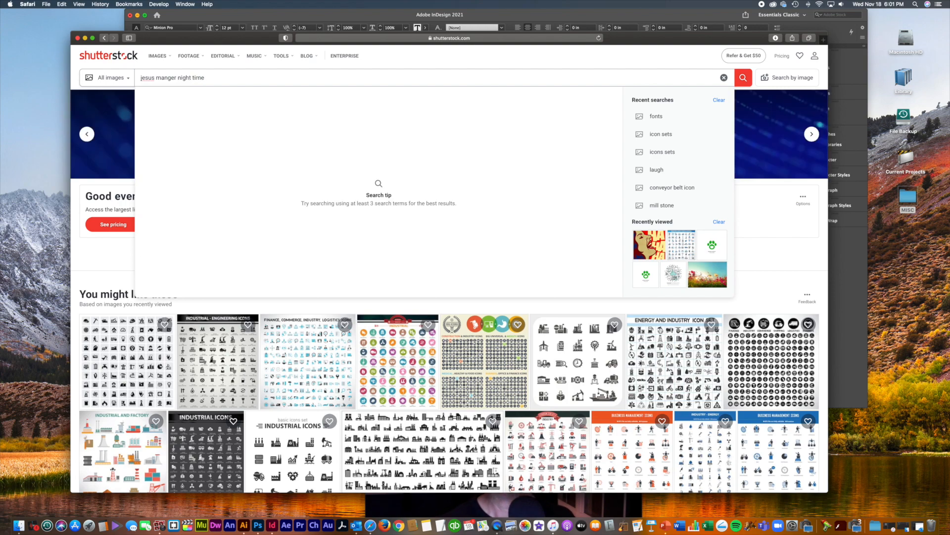
key(Return)
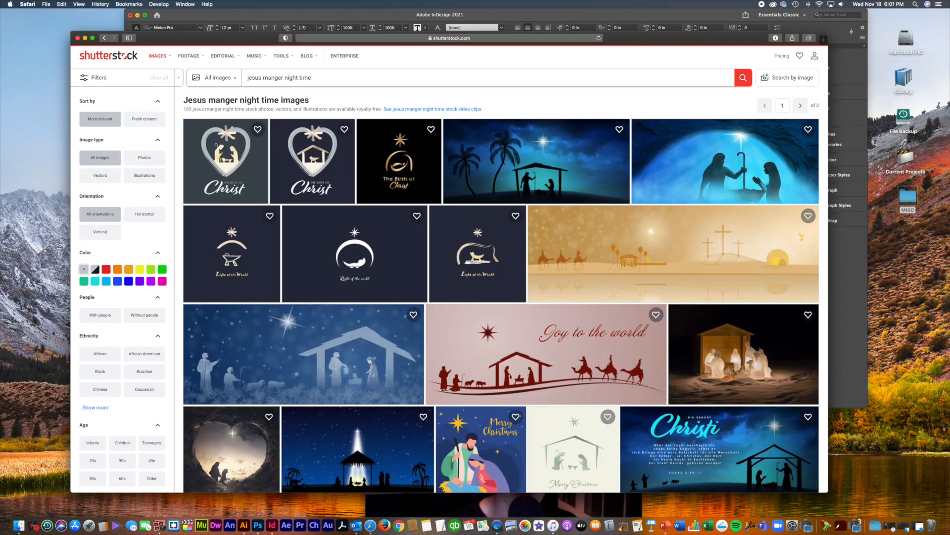
Step: Scroll up and down through the nativity night-scene results grid
mouse_move(573, 228)
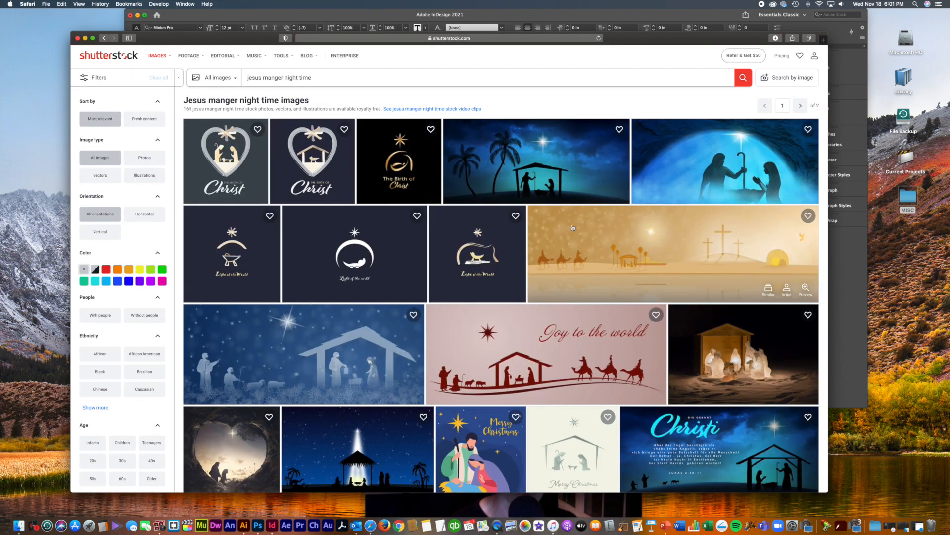
scroll(572, 228, down, 8)
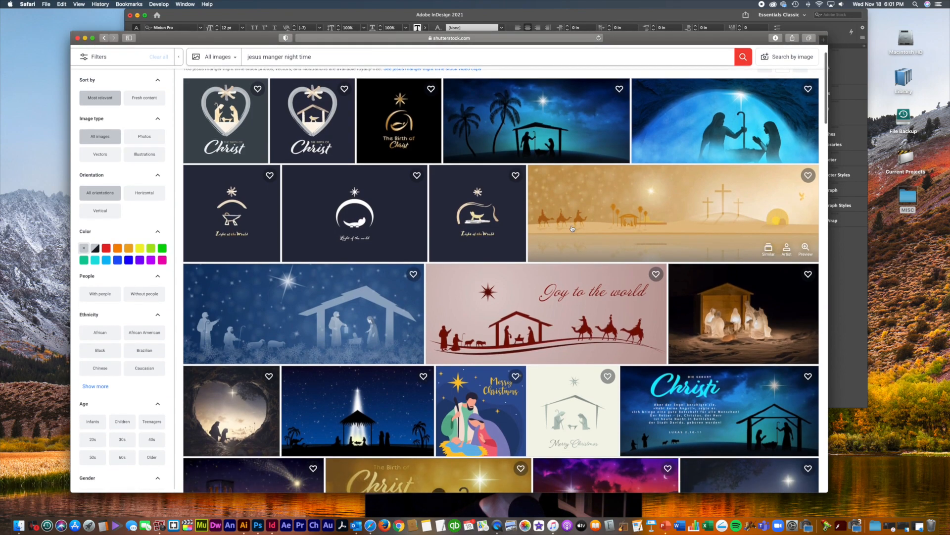
scroll(572, 228, down, 2)
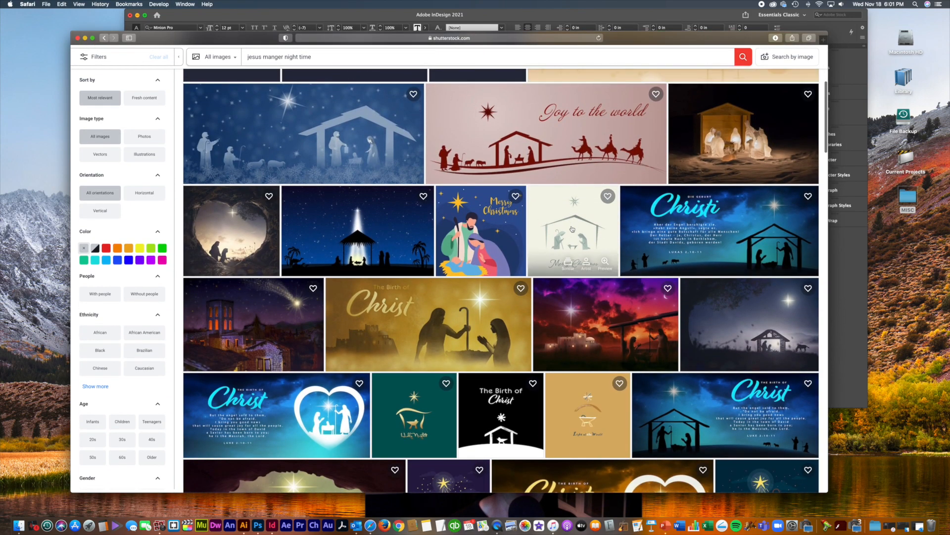
scroll(572, 229, down, 15)
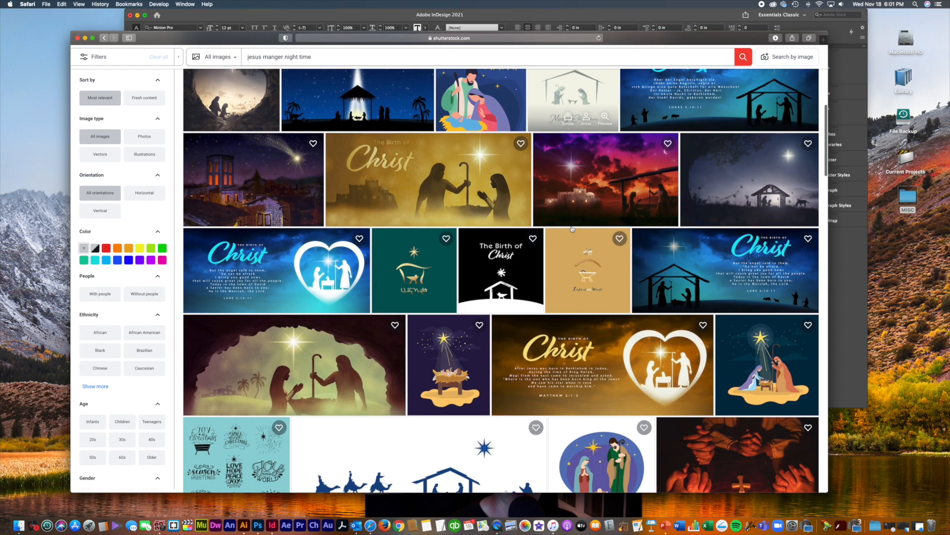
scroll(572, 229, down, 10)
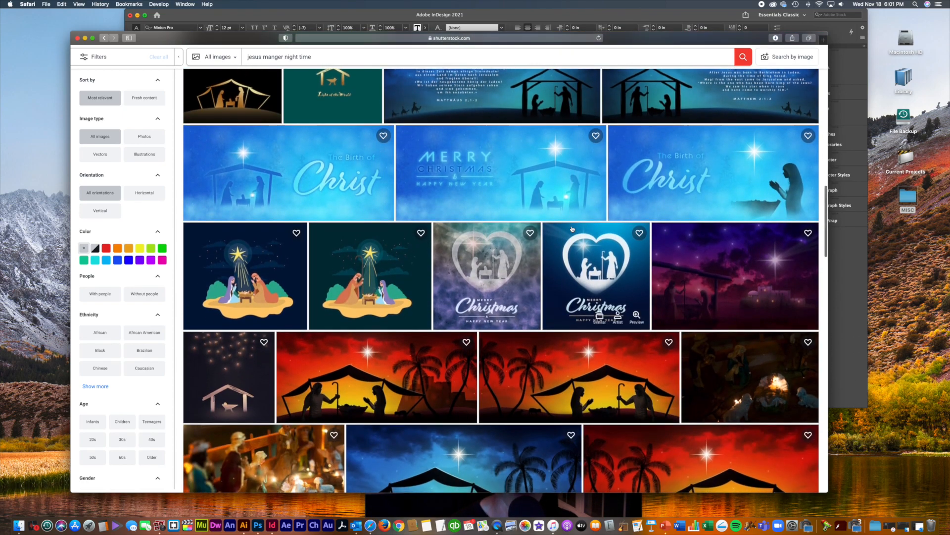
scroll(572, 229, down, 5)
scroll(572, 229, down, 11)
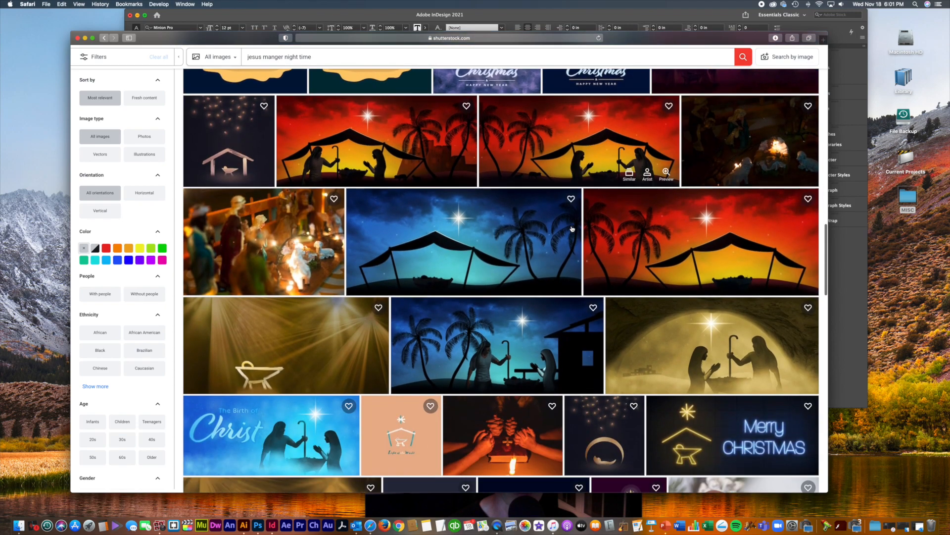
scroll(572, 228, up, 20)
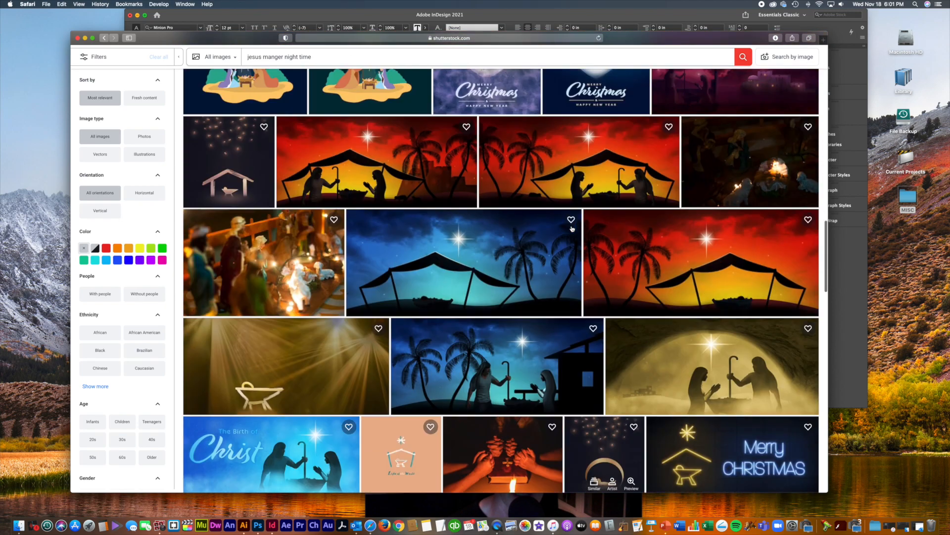
scroll(572, 229, up, 12)
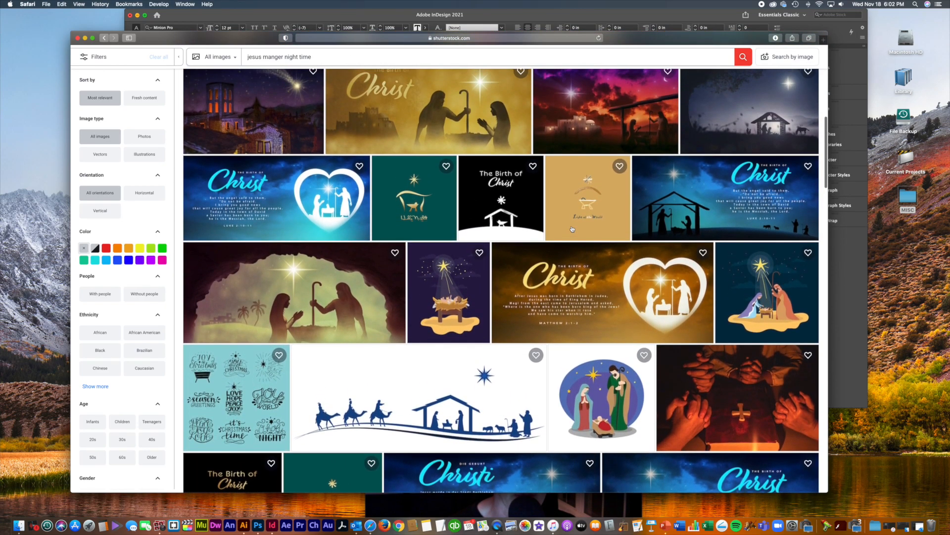
scroll(573, 229, up, 1)
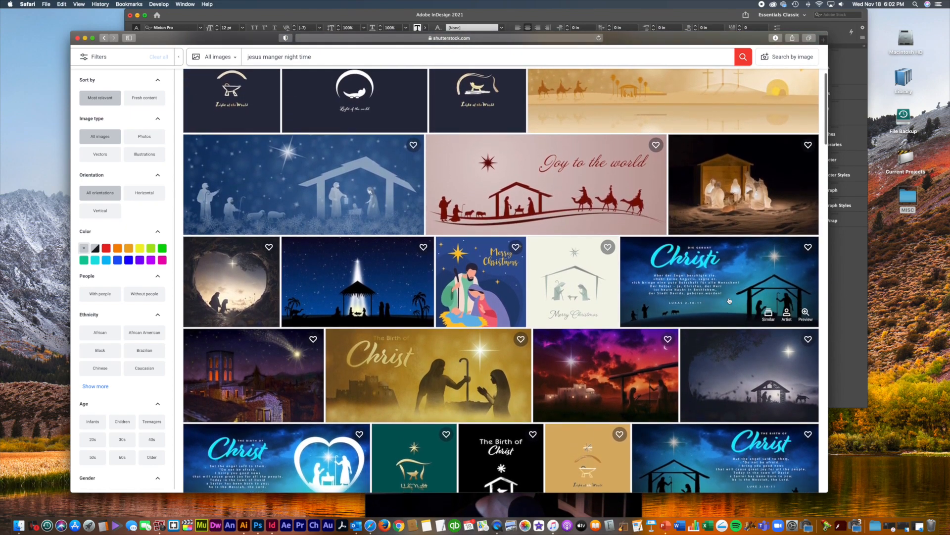
scroll(730, 300, down, 4)
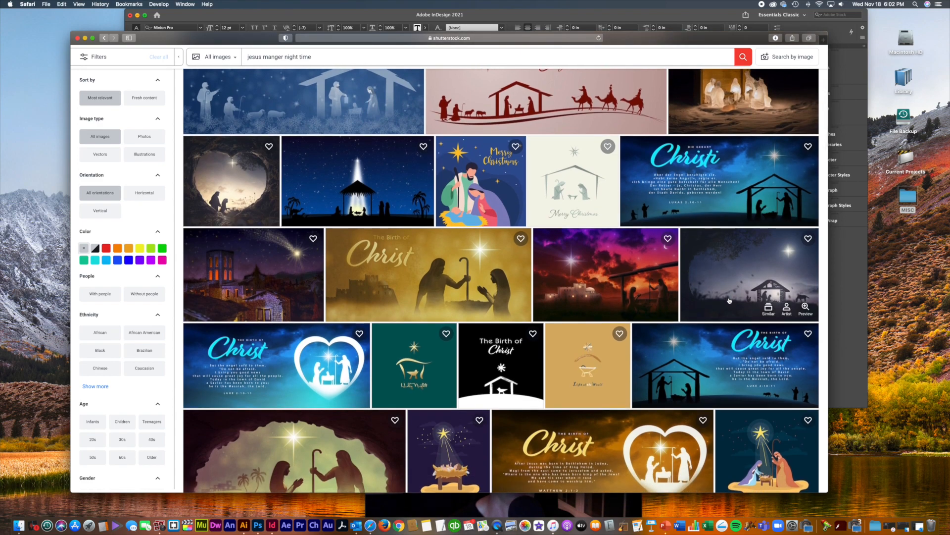
scroll(730, 300, down, 5)
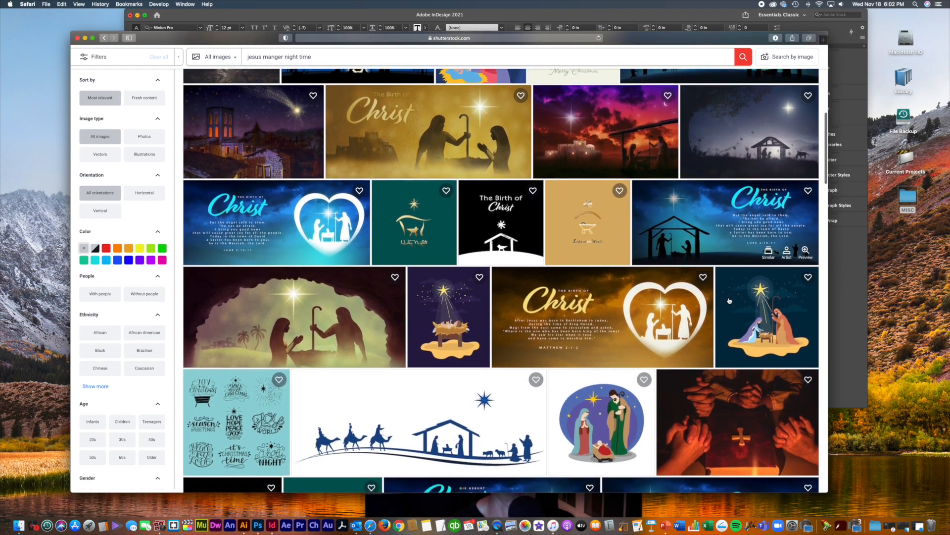
scroll(729, 301, up, 8)
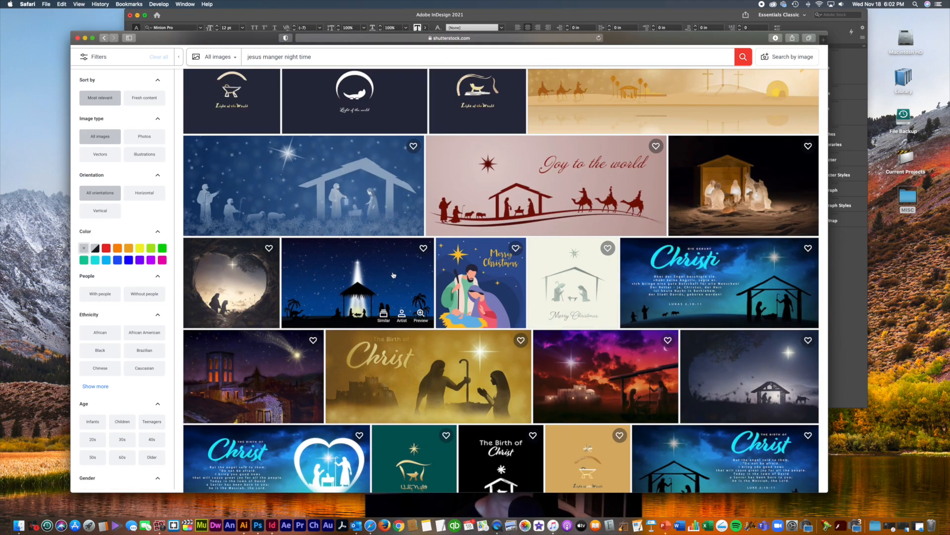
Step: Open the blue starlit nativity stable image and drag its preview onto the desktop as a JPG
click(394, 275)
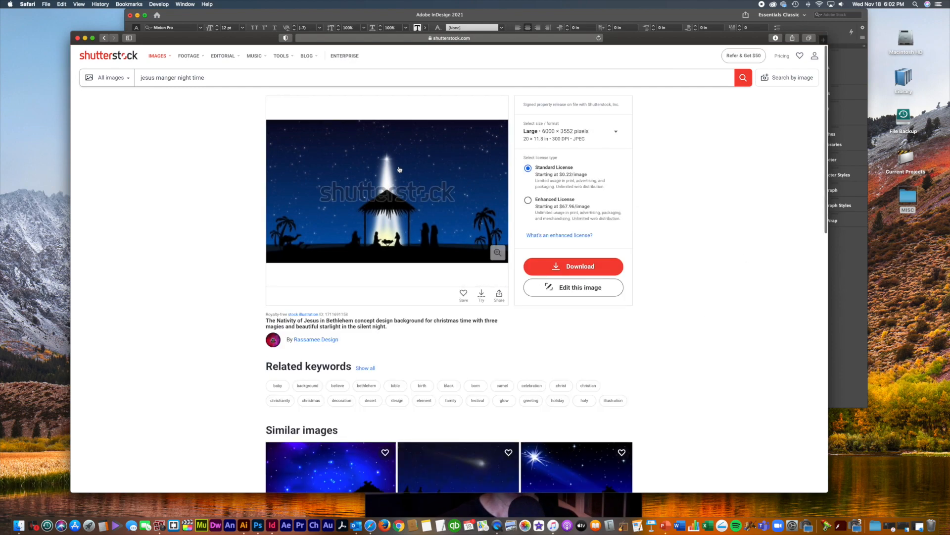
drag(446, 171, 912, 289)
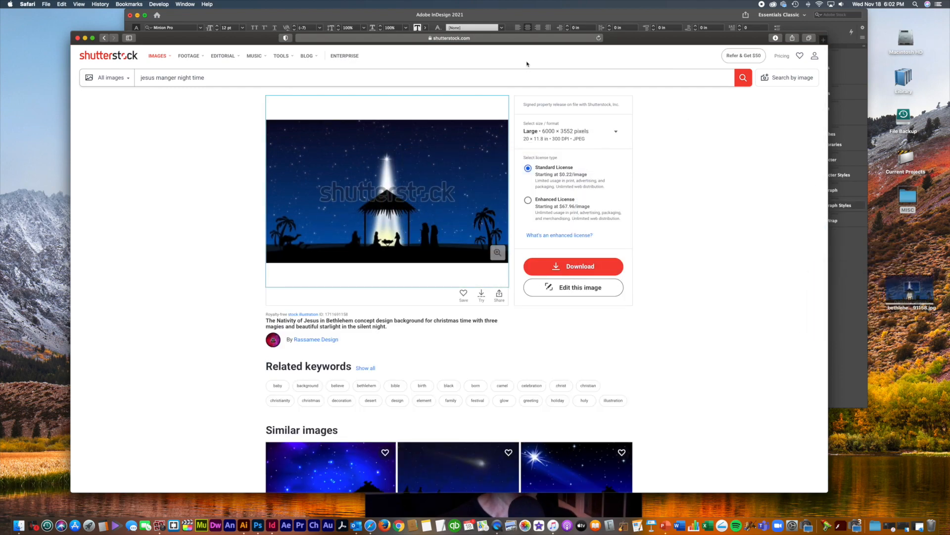
drag(201, 41, 80, 436)
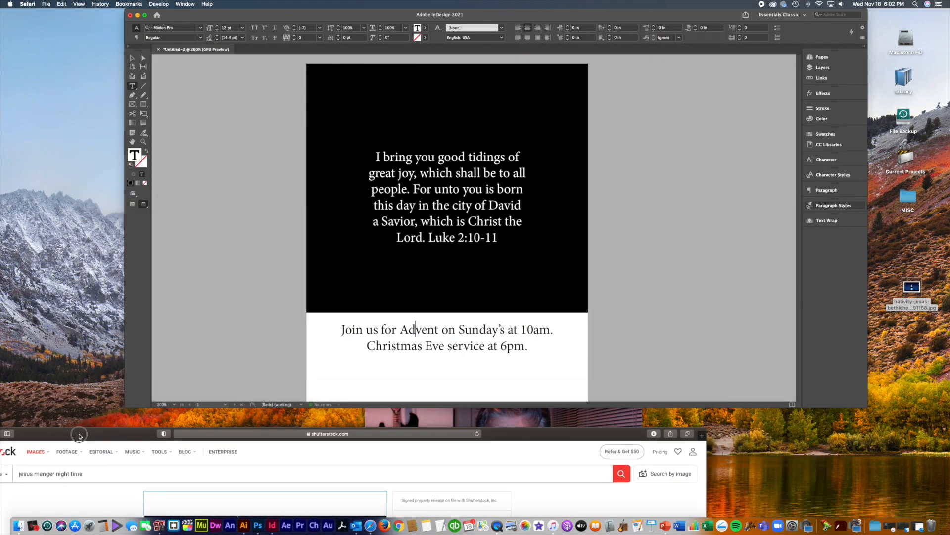
Step: Back in the flyer, place the nativity JPG from the desktop onto the page
click(654, 365)
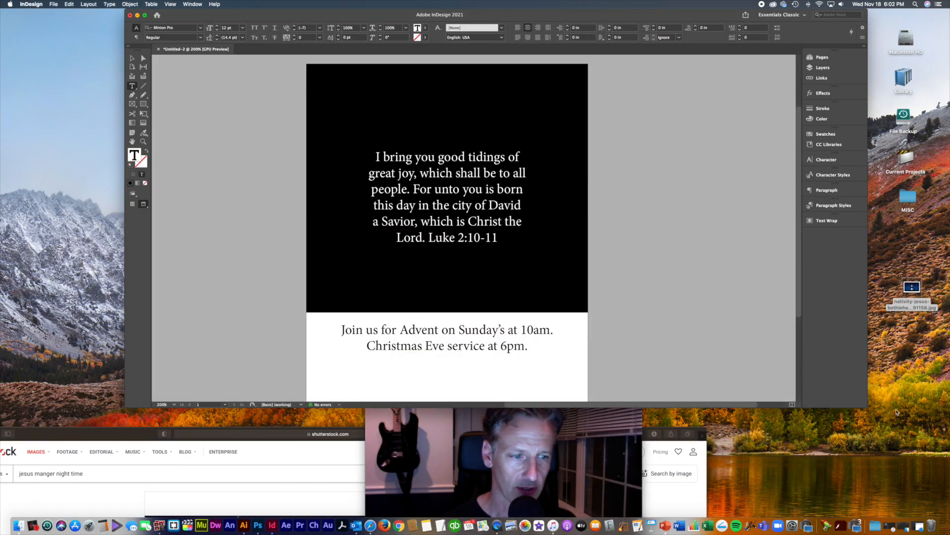
drag(866, 405, 863, 384)
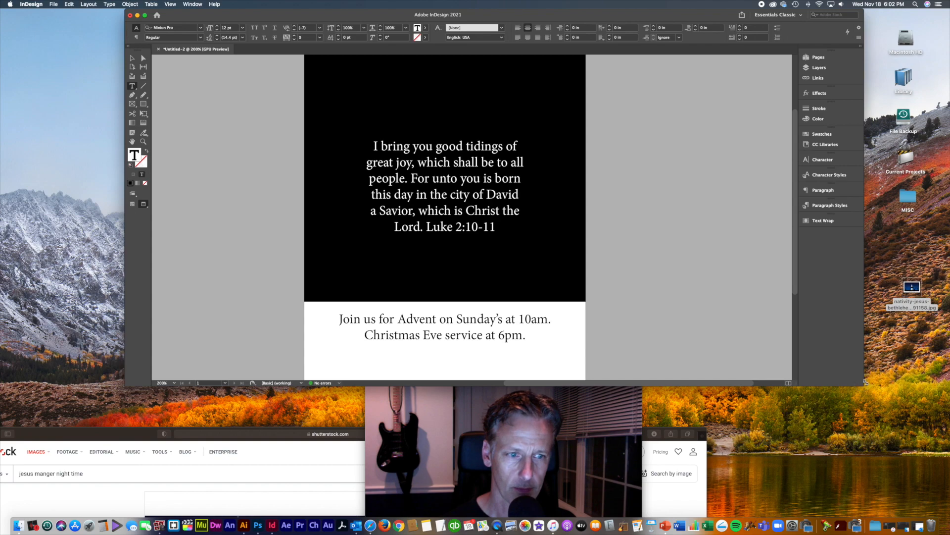
scroll(672, 246, up, 4)
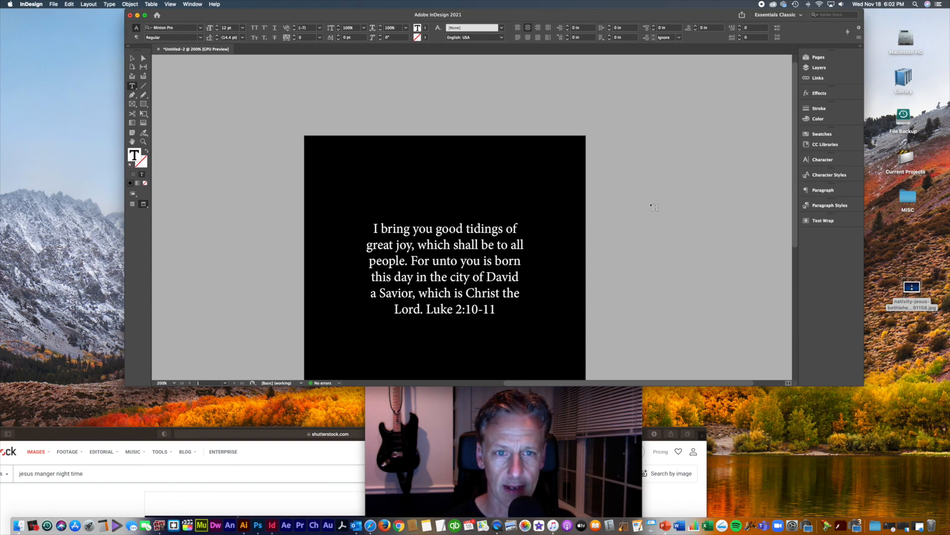
key(super+shift+a)
click(134, 59)
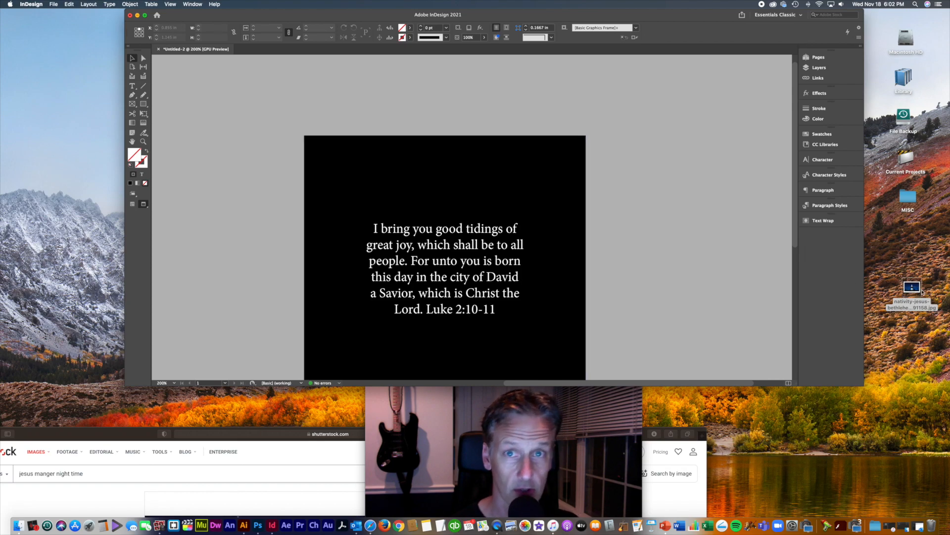
drag(922, 293, 494, 177)
Step: Enlarge and position the nativity image so it fills the flyer's top, showing the star
click(517, 172)
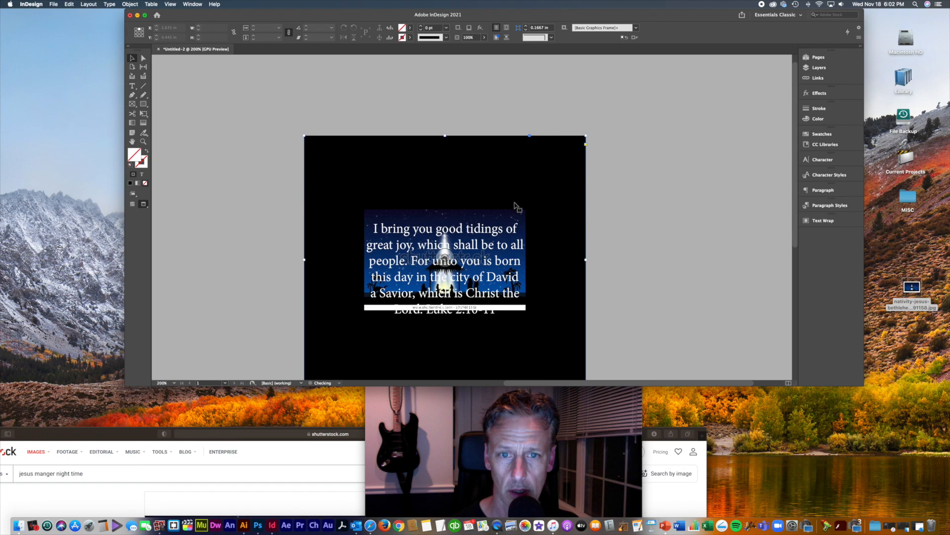
click(525, 183)
click(524, 211)
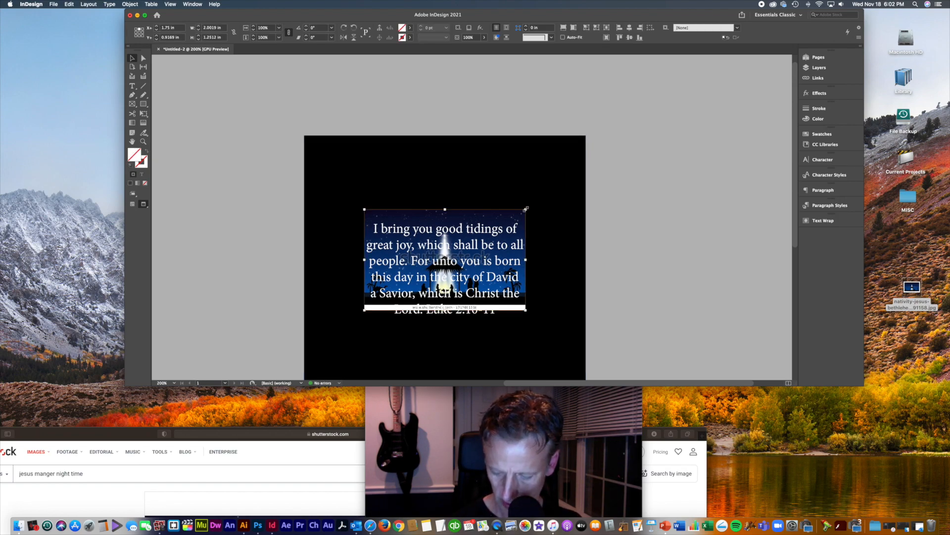
drag(526, 209, 687, 108)
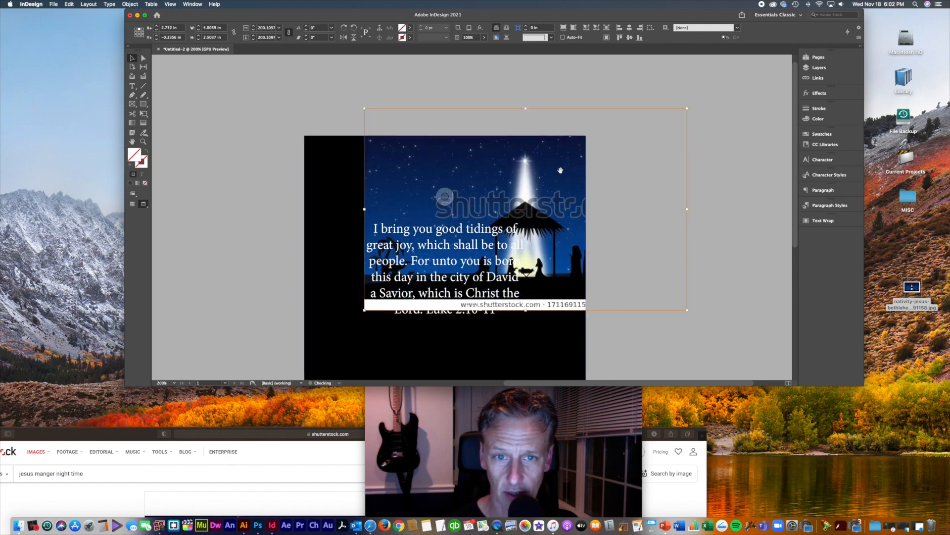
drag(509, 220, 440, 290)
drag(619, 178, 680, 97)
drag(553, 170, 521, 184)
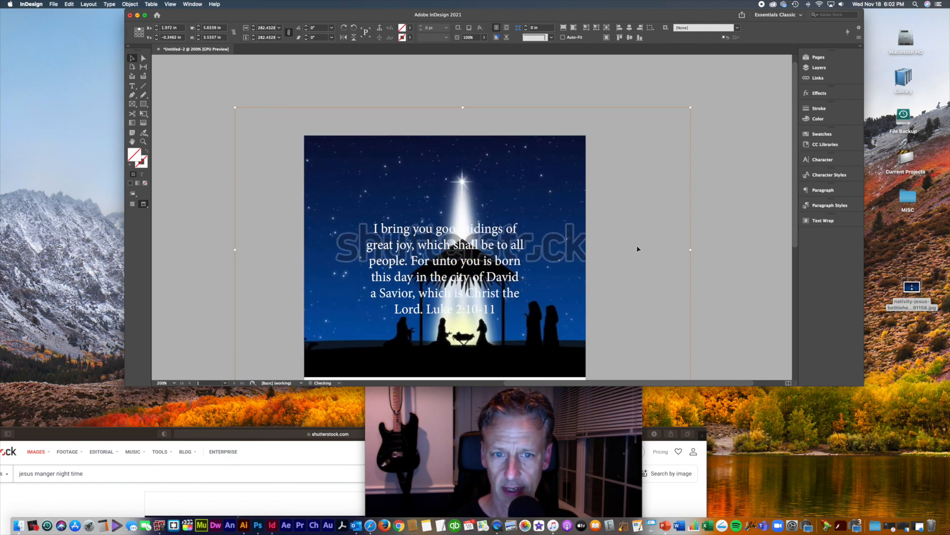
scroll(638, 252, down, 5)
scroll(637, 251, down, 3)
scroll(618, 234, up, 5)
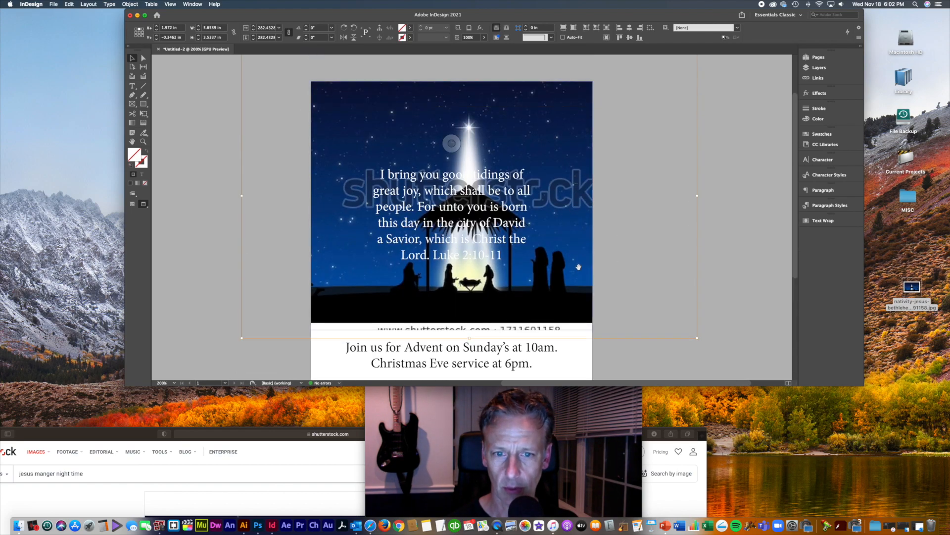
drag(579, 267, 581, 288)
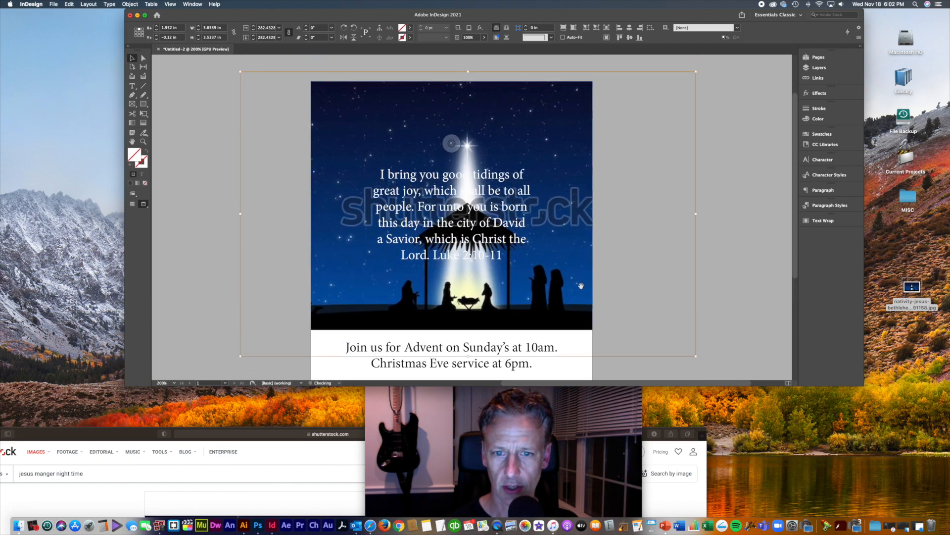
Step: Move the verse frame higher and widen it so the text reflows onto five lines
click(718, 269)
drag(524, 254, 505, 197)
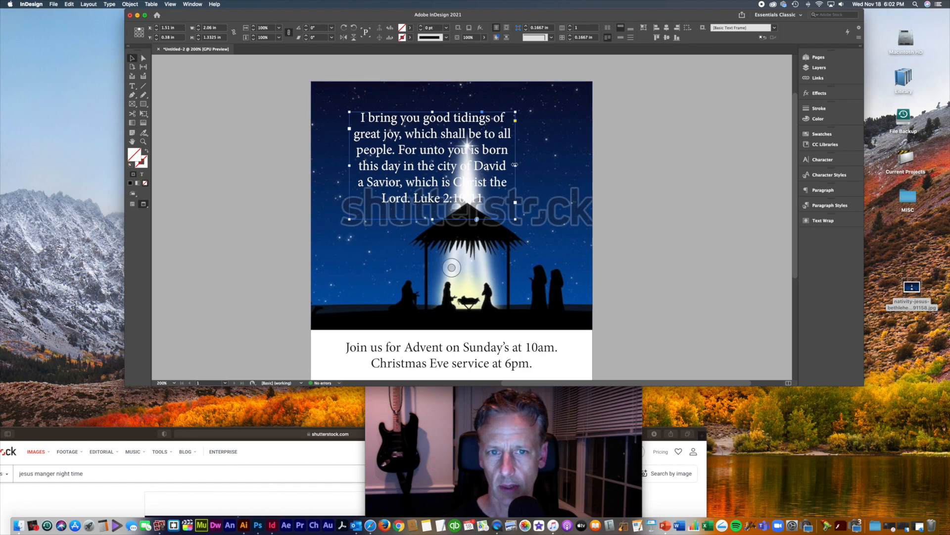
drag(516, 165, 571, 166)
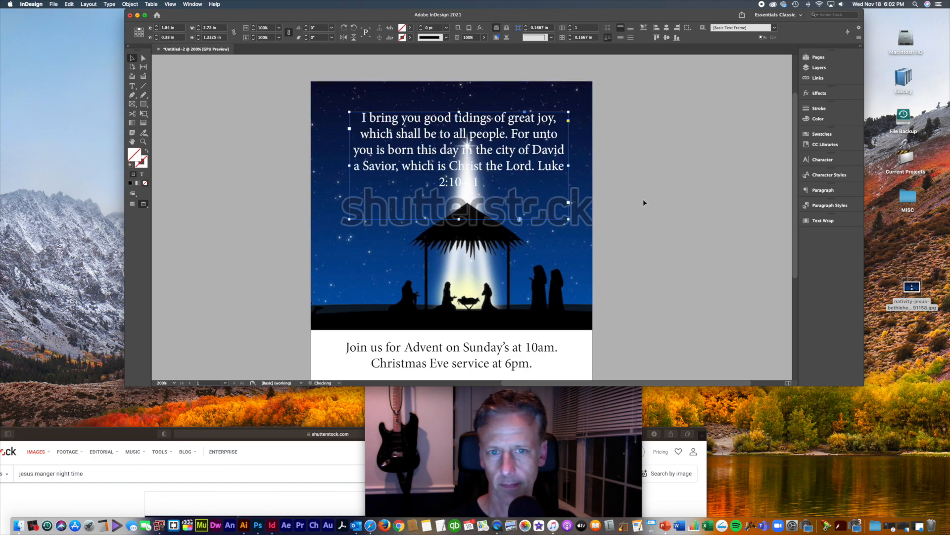
click(649, 244)
scroll(652, 242, down, 5)
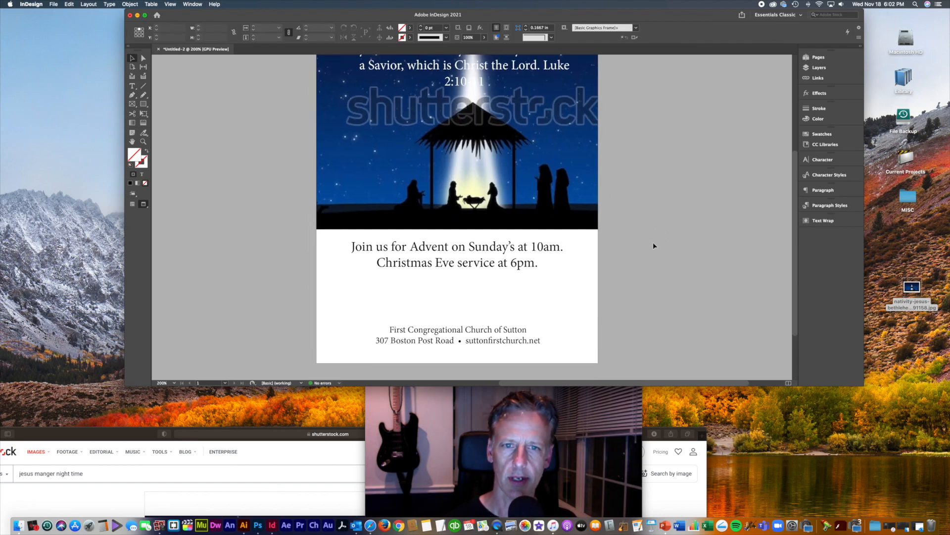
key(super+1)
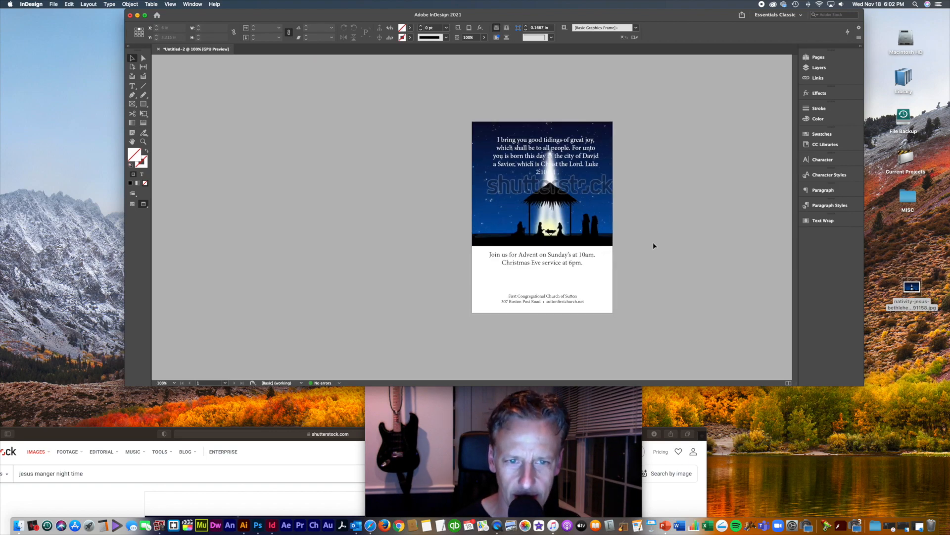
key(super+equal)
drag(657, 239, 629, 257)
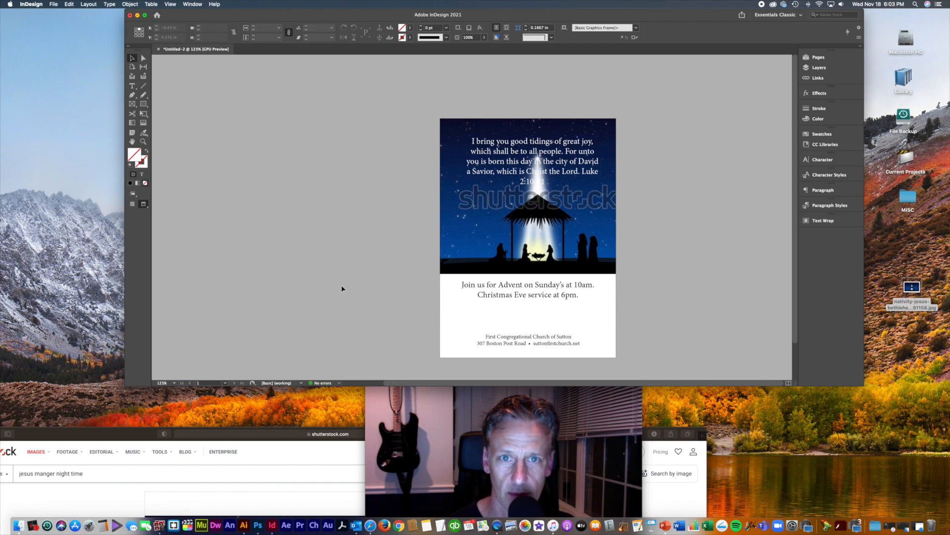
Step: Maximize Safari and save the similar comet-and-magi image to the desktop
click(324, 449)
double_click(132, 435)
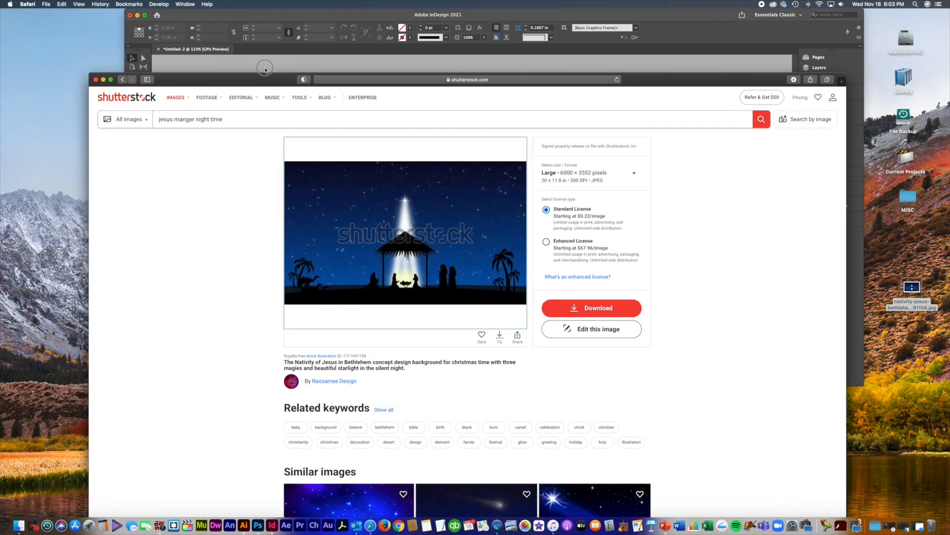
scroll(609, 265, down, 8)
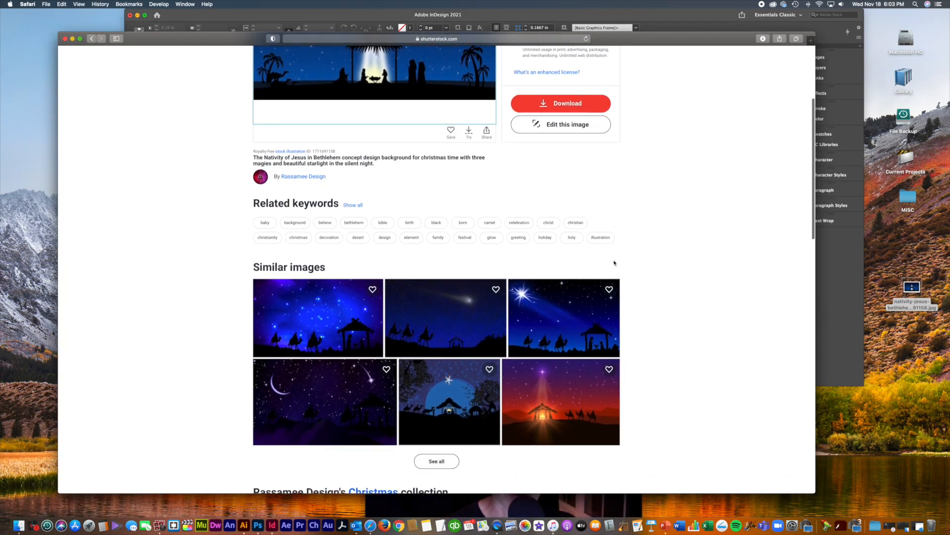
mouse_move(453, 321)
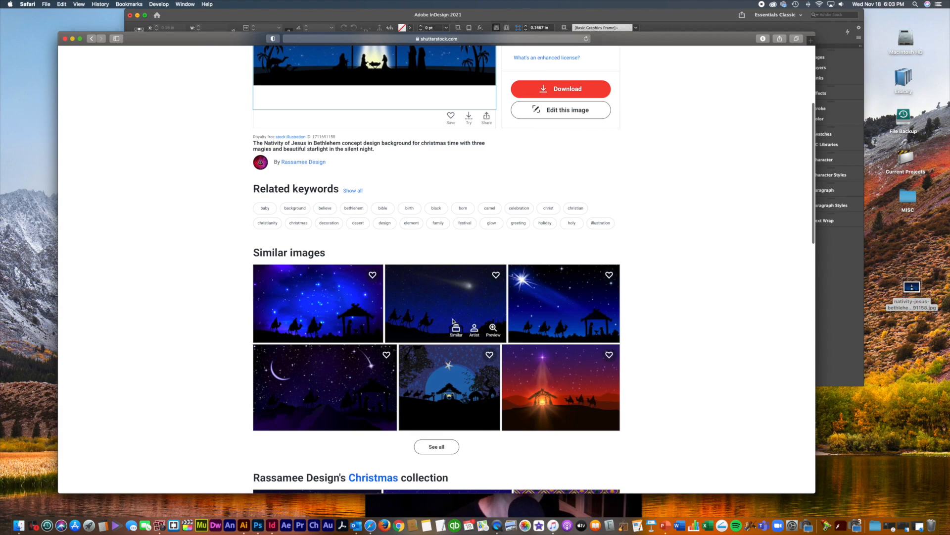
click(481, 299)
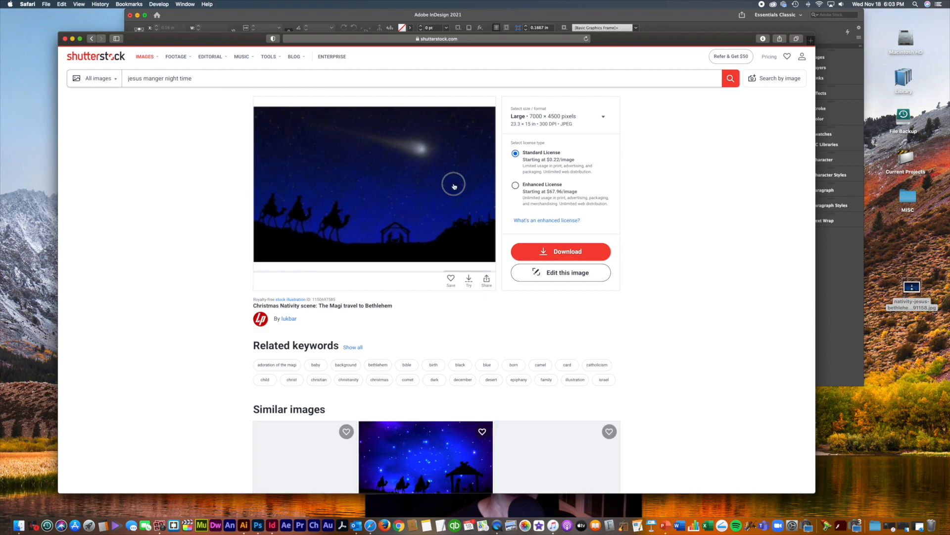
drag(422, 178, 923, 365)
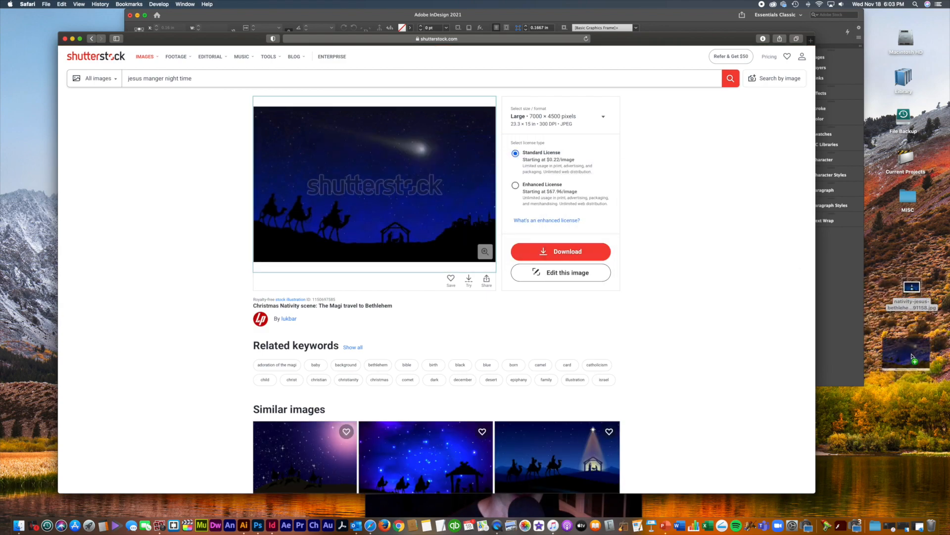
Step: Save the blue nativity greeting image with camels to the desktop
scroll(739, 380, down, 2)
scroll(738, 383, down, 5)
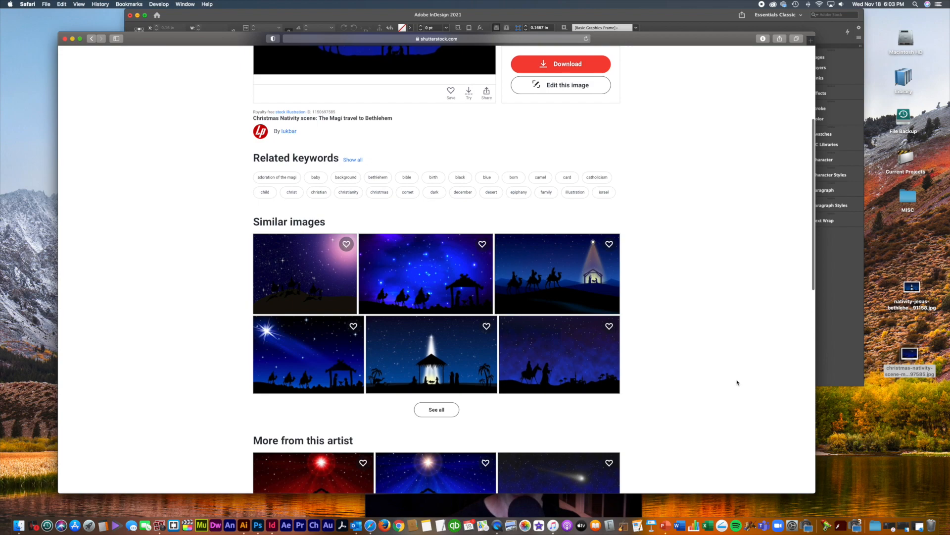
scroll(738, 381, down, 4)
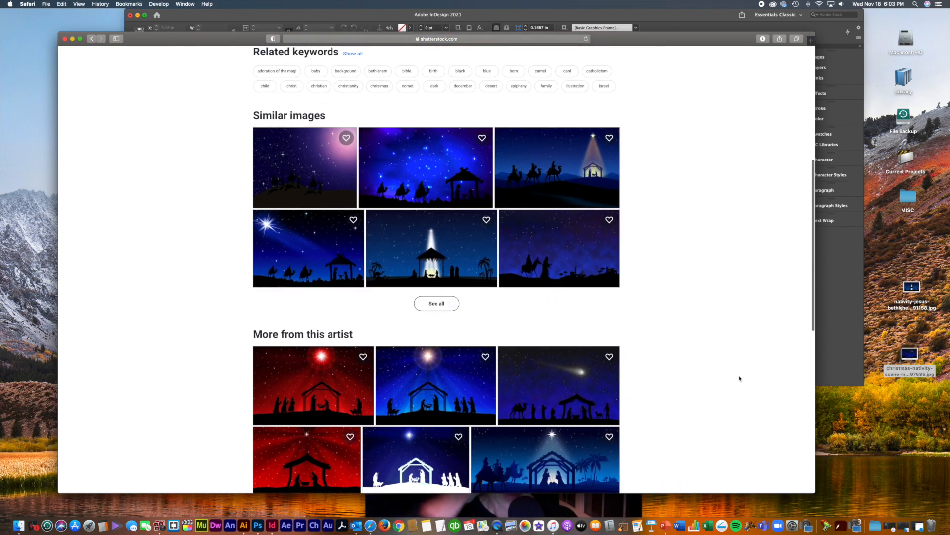
scroll(740, 378, down, 4)
scroll(739, 379, down, 1)
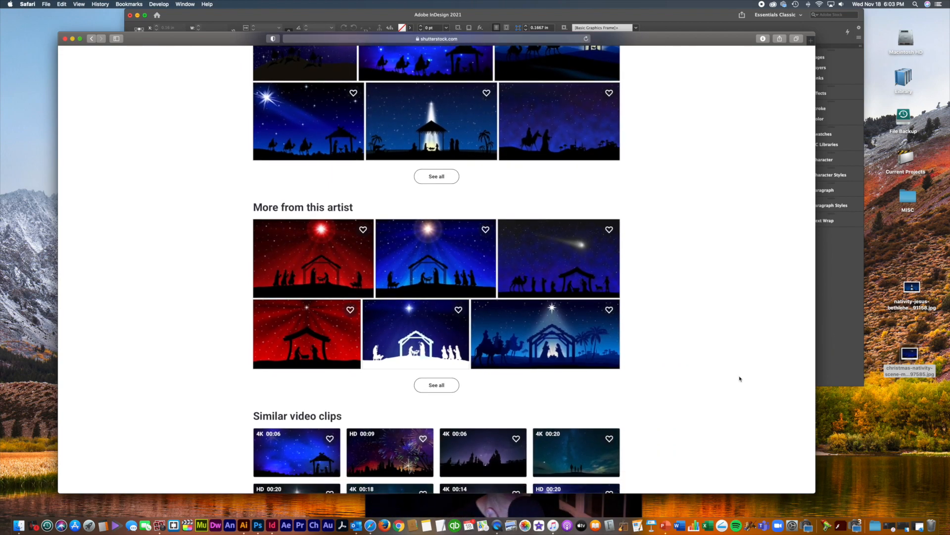
scroll(740, 379, down, 4)
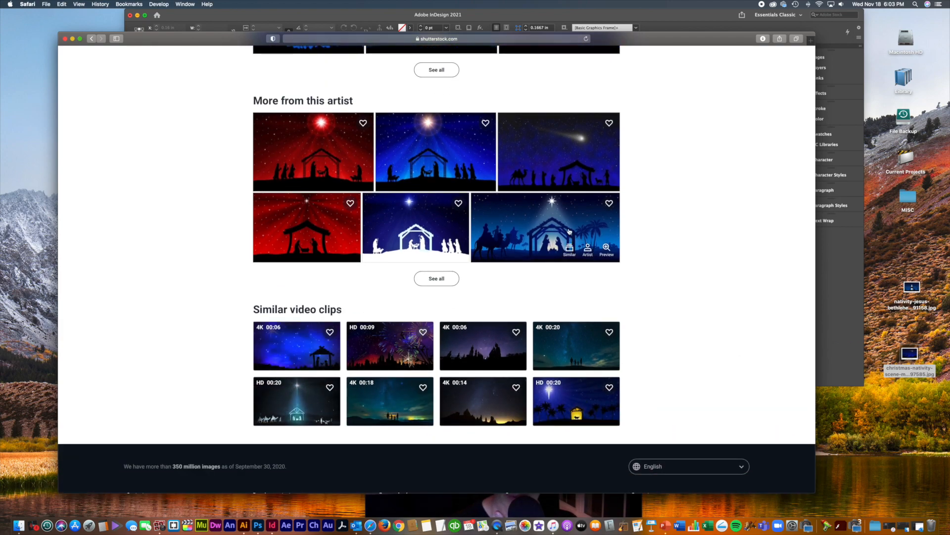
click(569, 231)
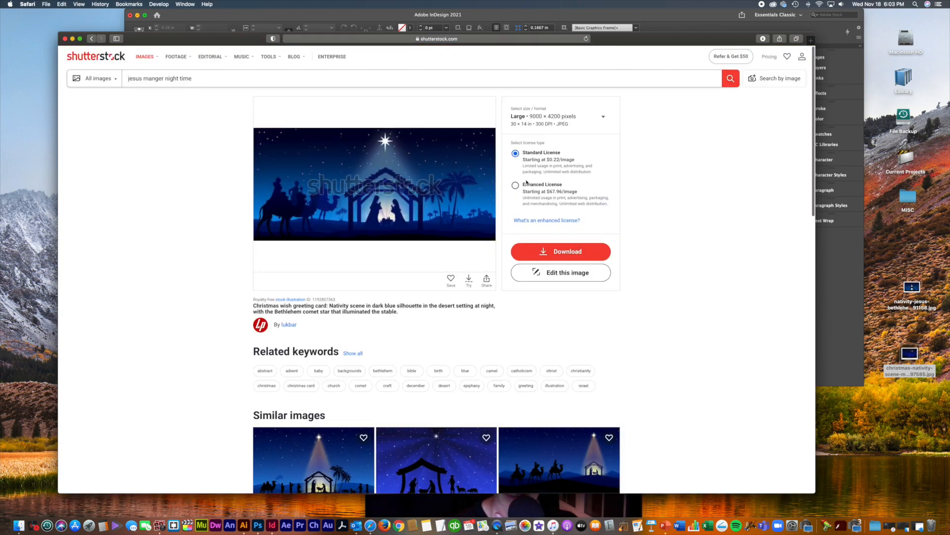
drag(417, 177, 663, 440)
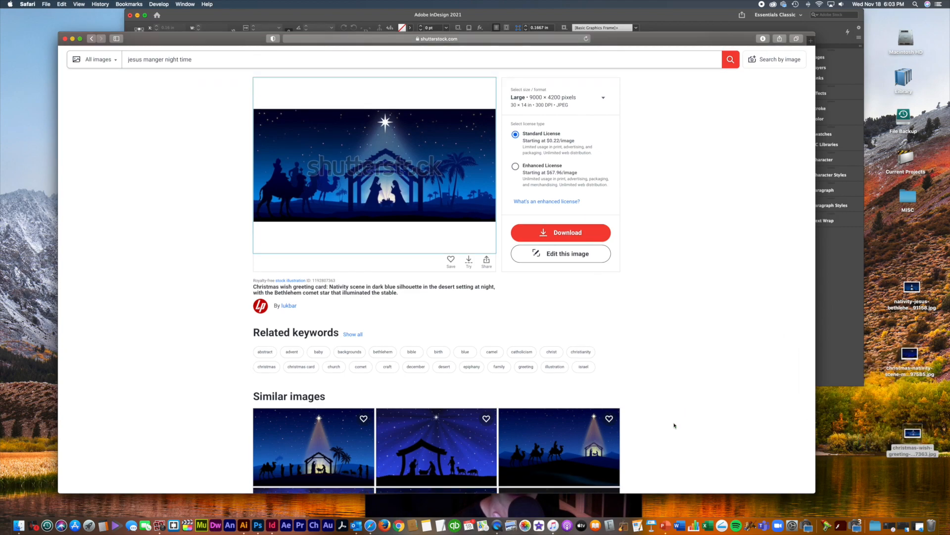
Step: Save 'The Magi go to the manger' image to the desktop and minimize Safari
scroll(675, 426, down, 5)
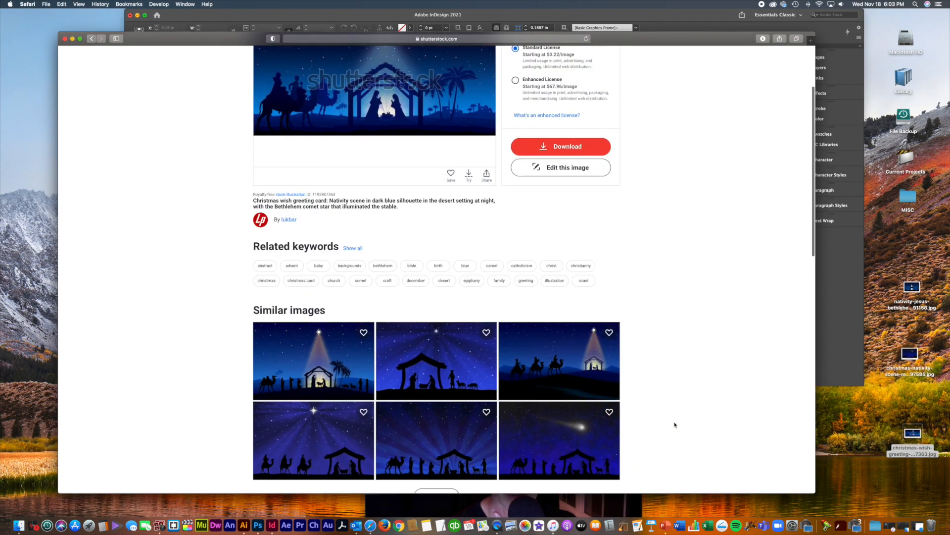
click(459, 351)
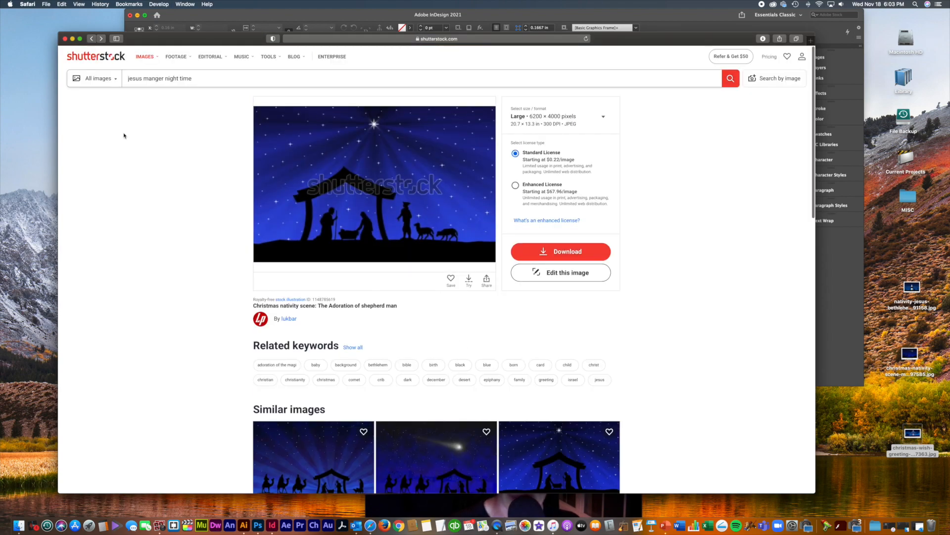
scroll(238, 366, down, 2)
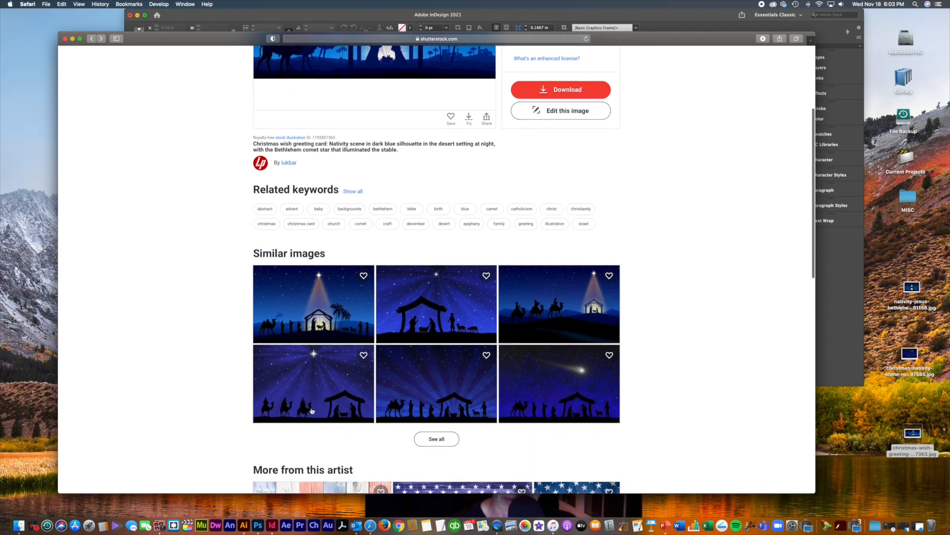
mouse_move(329, 374)
click(336, 377)
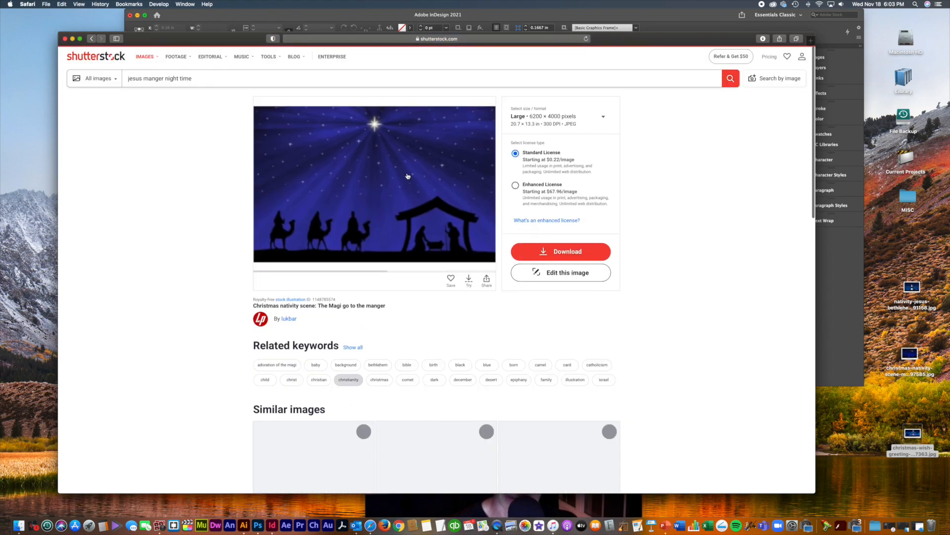
drag(391, 183, 866, 434)
drag(660, 41, 691, 497)
double_click(691, 496)
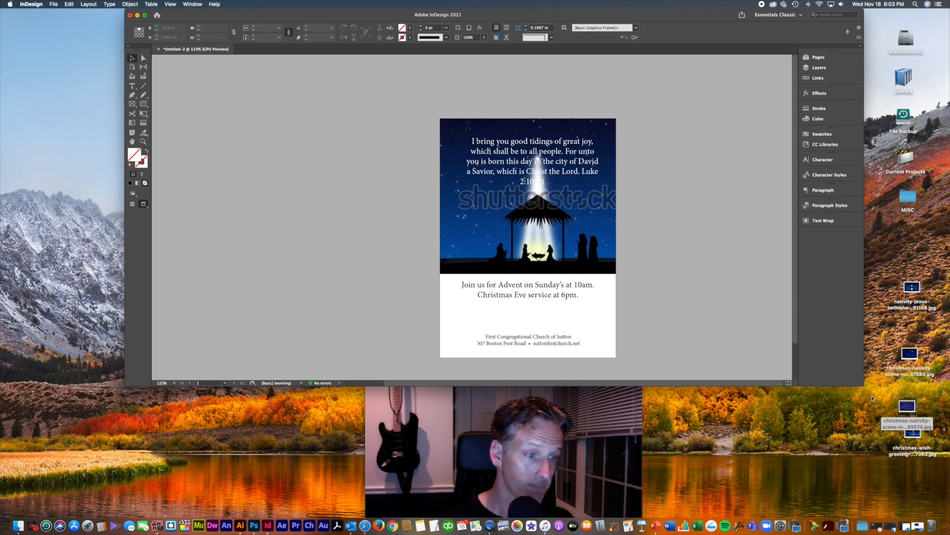
Step: Preview the downloaded nativity images on the desktop with Quick Look
drag(914, 411, 911, 398)
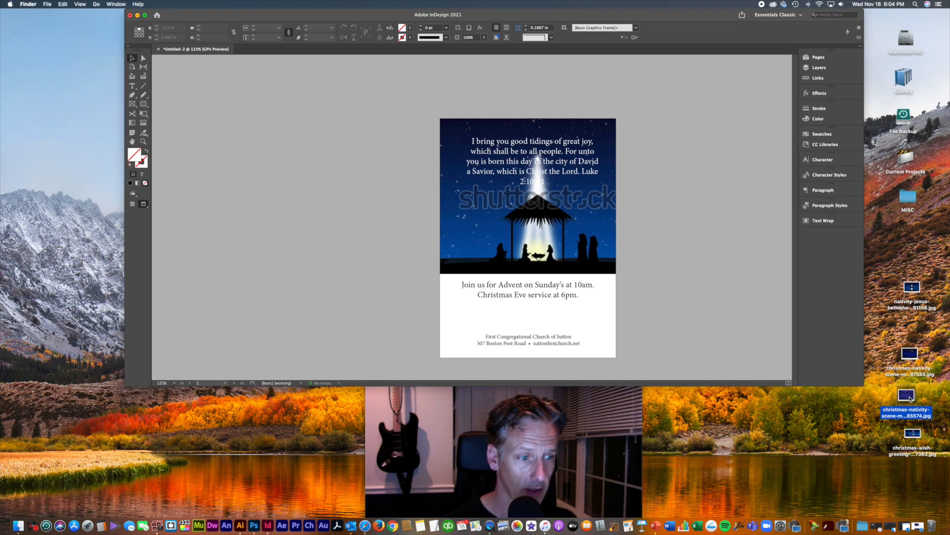
key(space)
key(space)
click(914, 434)
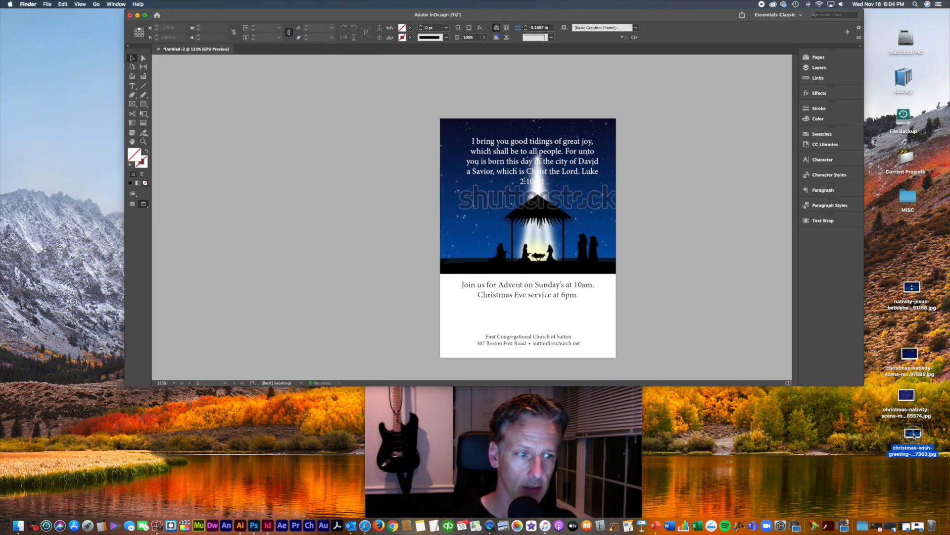
key(space)
key(space)
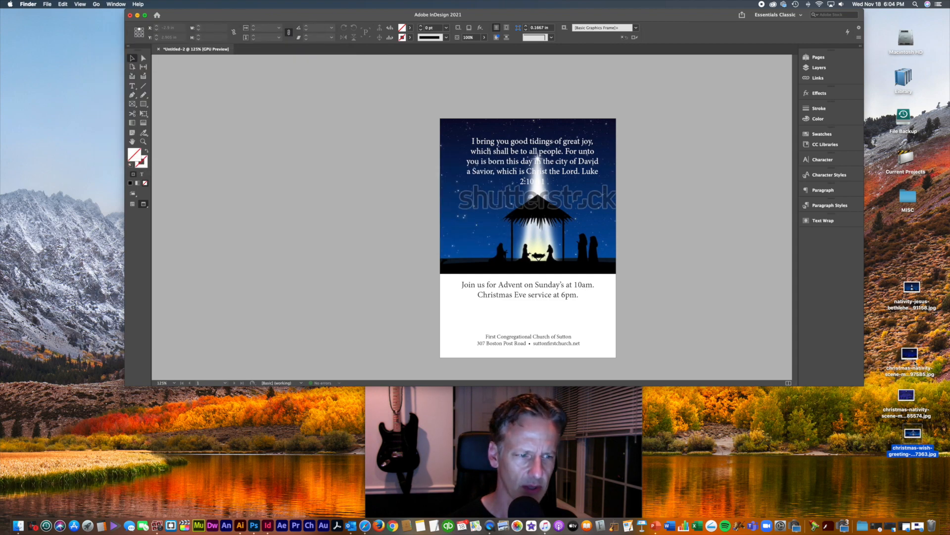
click(914, 354)
key(space)
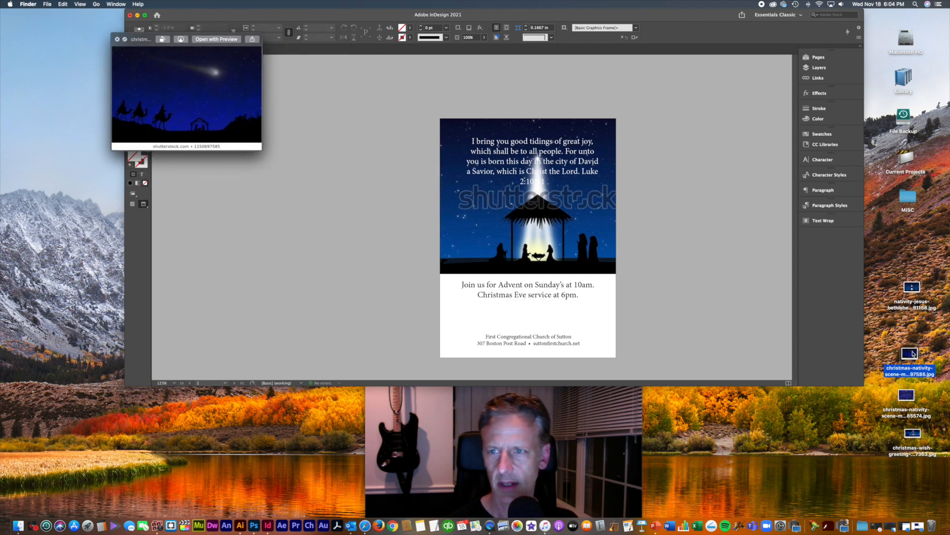
key(space)
Step: Drop the comet nativity image into the flyer's picture frame, shrinking and repositioning it slightly
drag(914, 355, 569, 235)
click(602, 236)
double_click(601, 238)
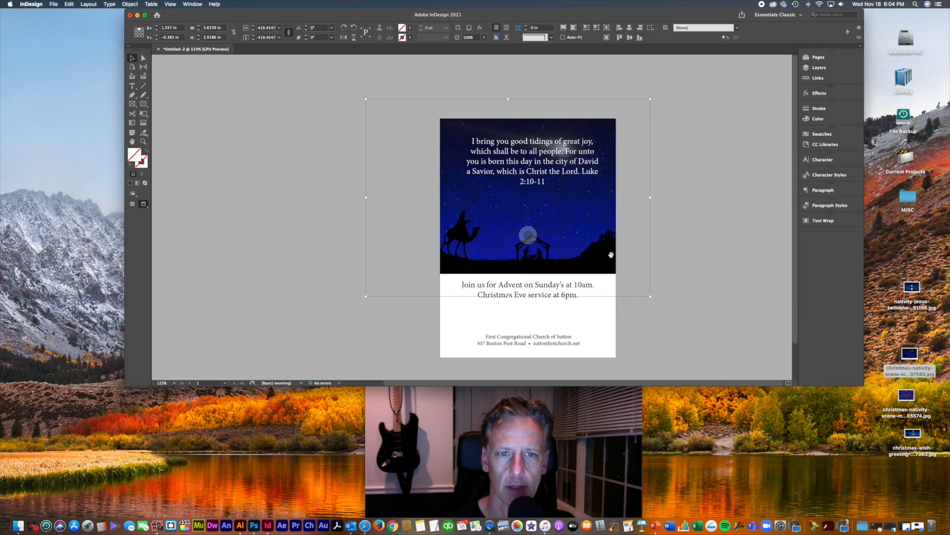
drag(650, 295, 634, 285)
mouse_move(585, 242)
mouse_down()
mouse_move(589, 300)
mouse_move(598, 254)
mouse_up()
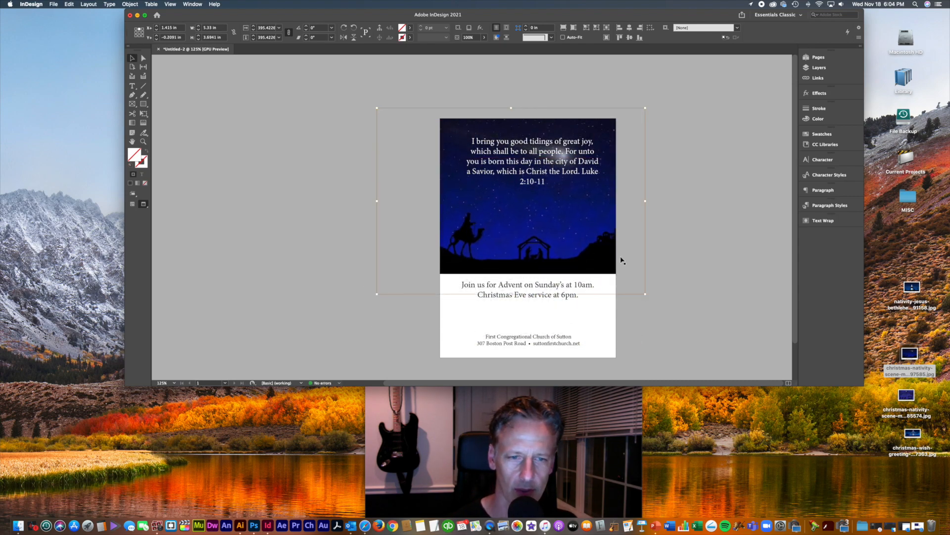
Step: Replace it with the Magi manger image, scaling it down and re-centring it in the frame
drag(906, 395, 574, 243)
double_click(575, 248)
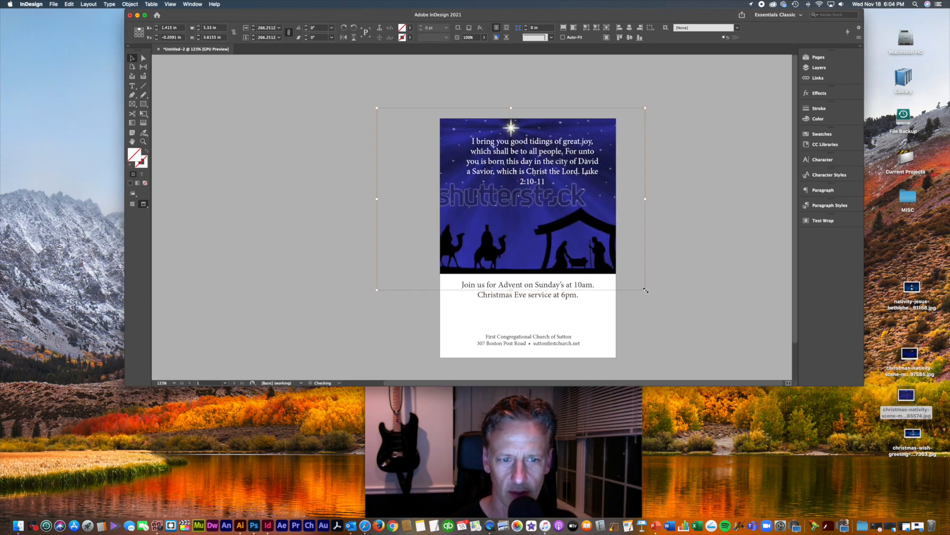
drag(646, 290, 628, 276)
mouse_move(584, 235)
mouse_down()
mouse_move(608, 242)
mouse_move(586, 240)
mouse_move(597, 237)
mouse_up()
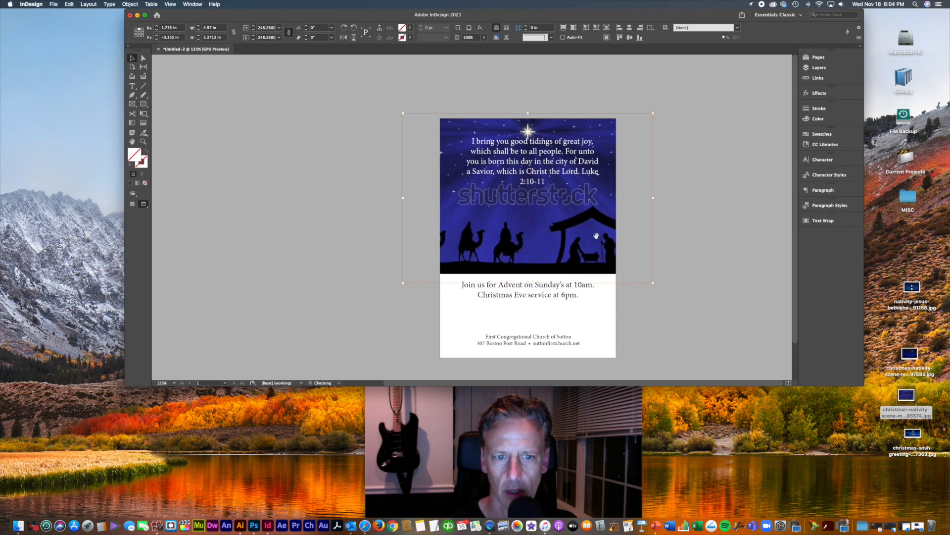
drag(654, 111, 649, 115)
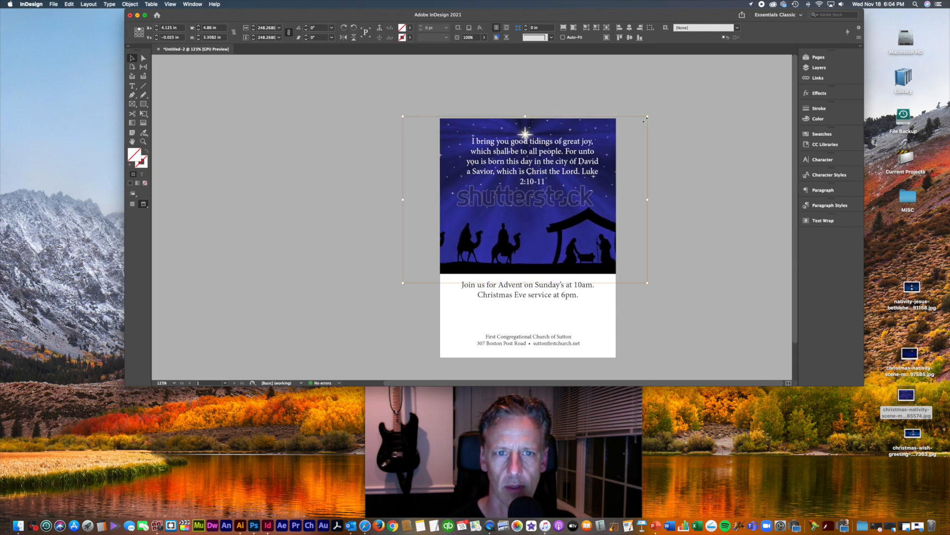
drag(589, 245, 593, 254)
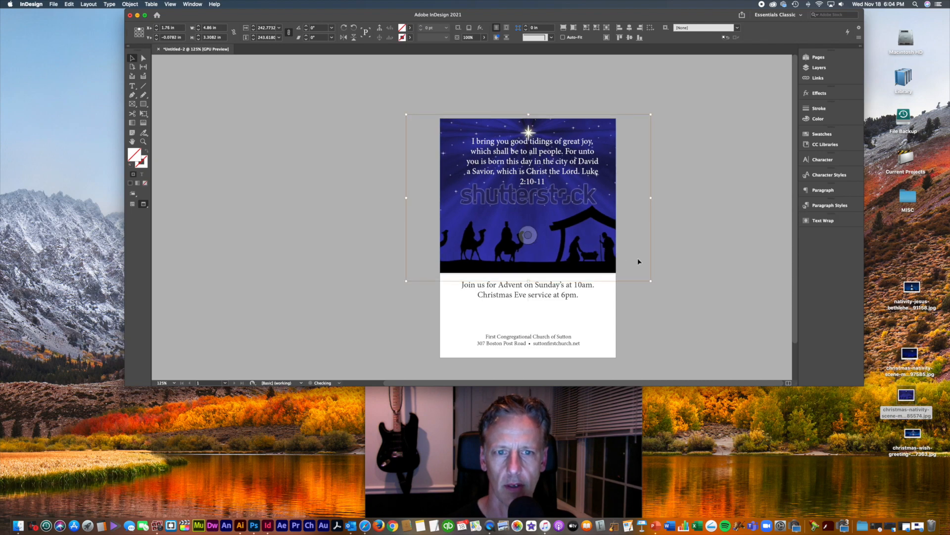
click(693, 272)
Step: Move the Bible-verse text frame slightly lower on the image
click(549, 166)
drag(550, 166, 546, 183)
key(super+equal)
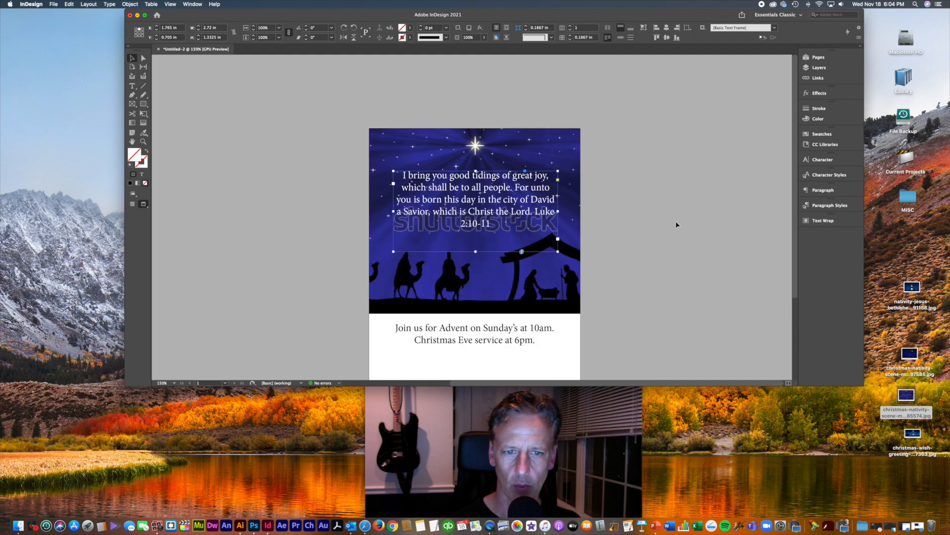
Step: Shift the nativity image left and scale it down proportionally inside its frame
double_click(564, 280)
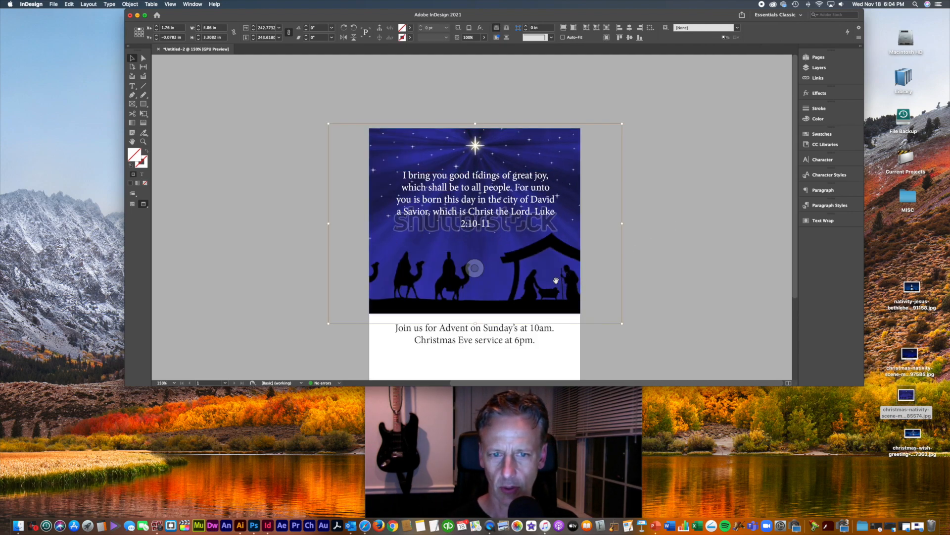
drag(557, 279, 526, 282)
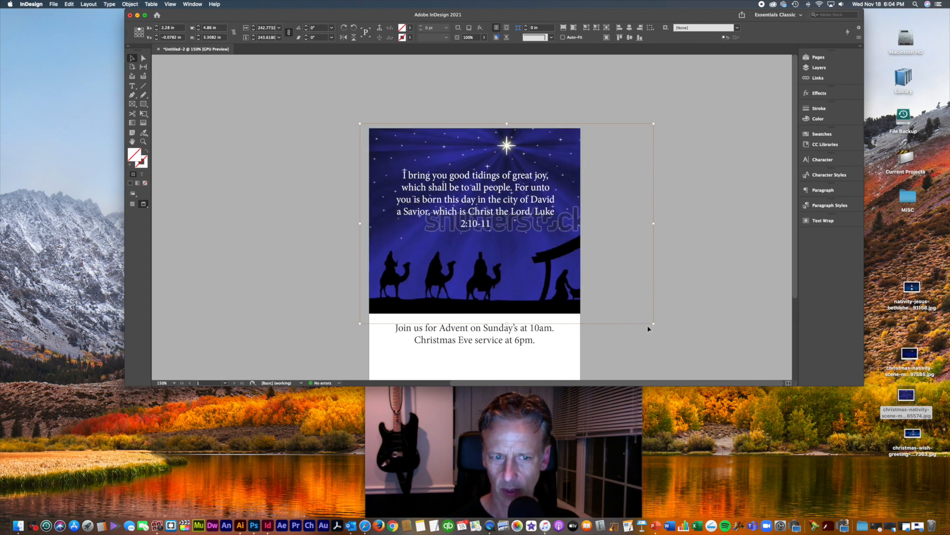
drag(654, 324, 564, 265)
click(649, 272)
Step: Zoom in closer and reselect the verse and image frames to check their placement
click(496, 214)
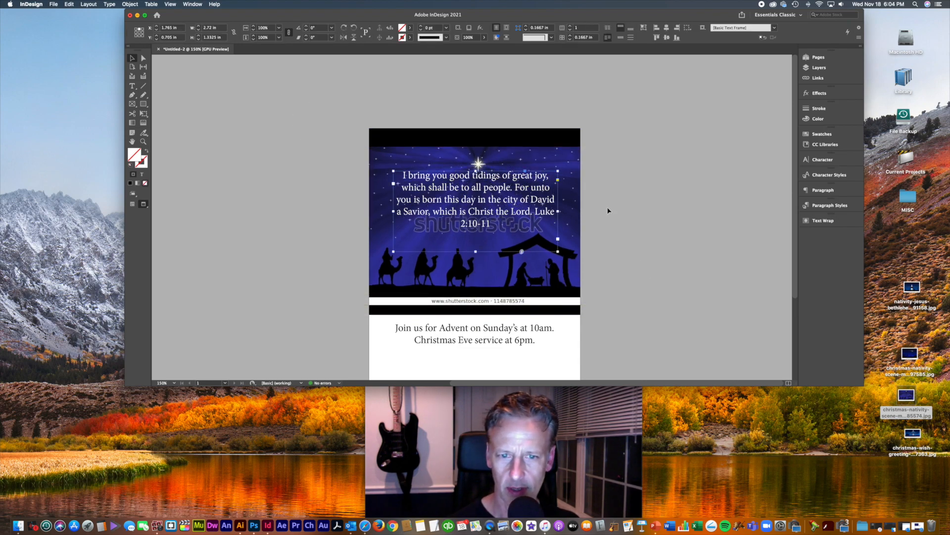
key(super+equal)
scroll(675, 244, down, 1)
click(523, 267)
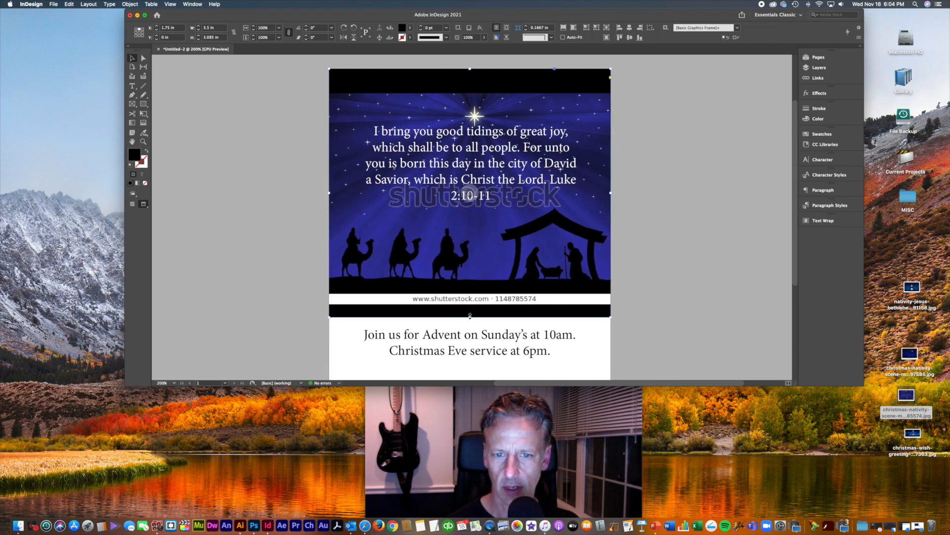
click(663, 243)
scroll(663, 244, up, 1)
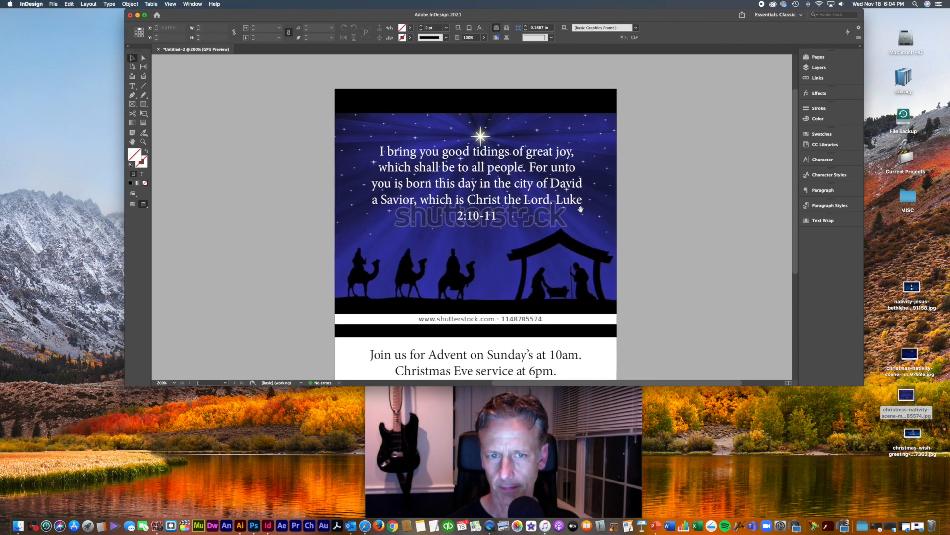
click(523, 187)
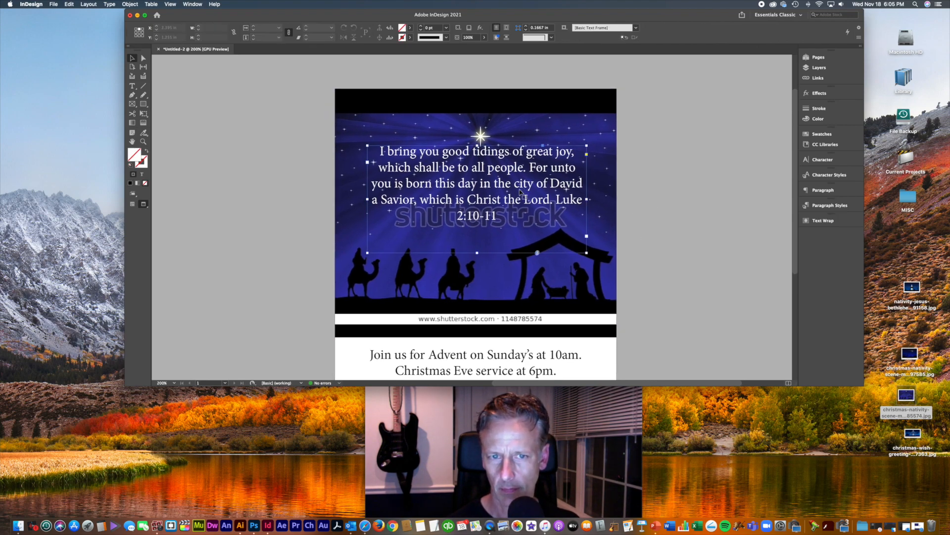
Step: Set the scripture verse in Gotham Bold at 10 pt
click(835, 160)
click(752, 167)
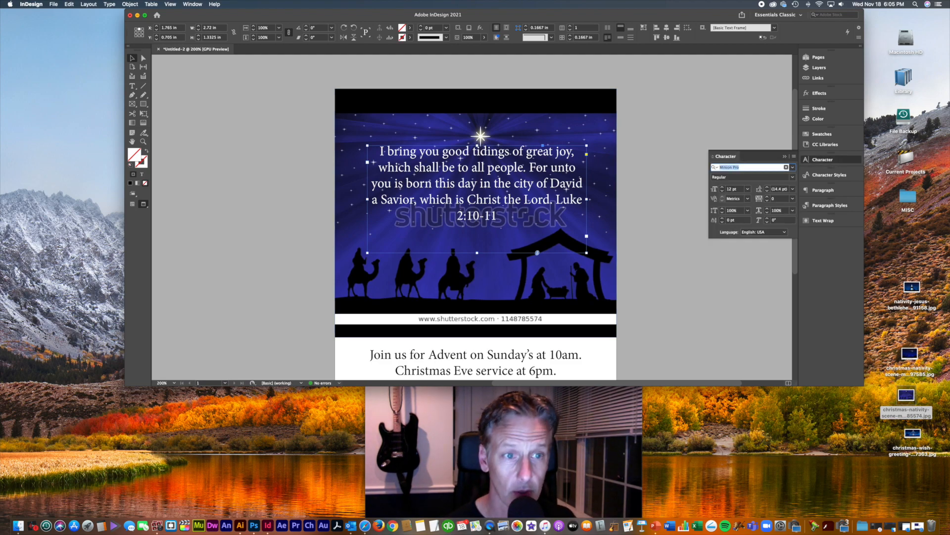
text(goth)
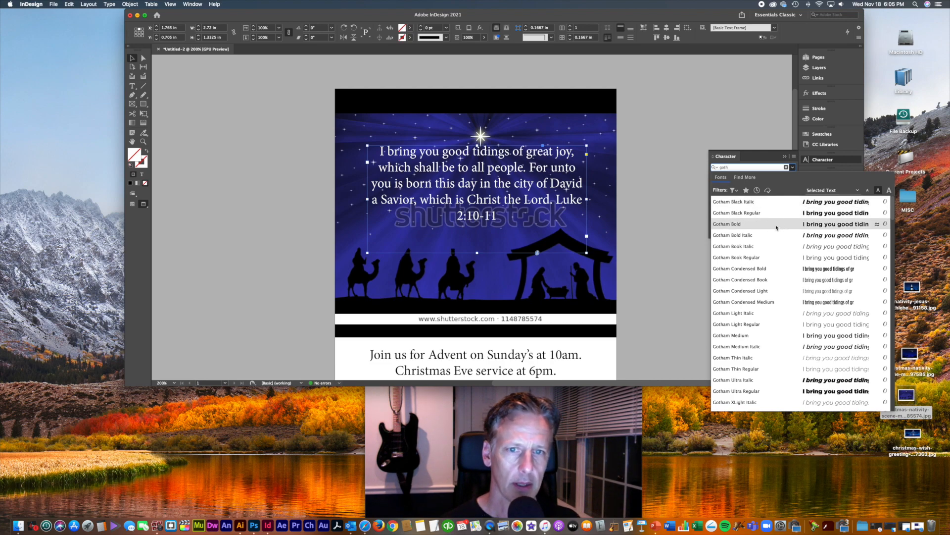
click(776, 228)
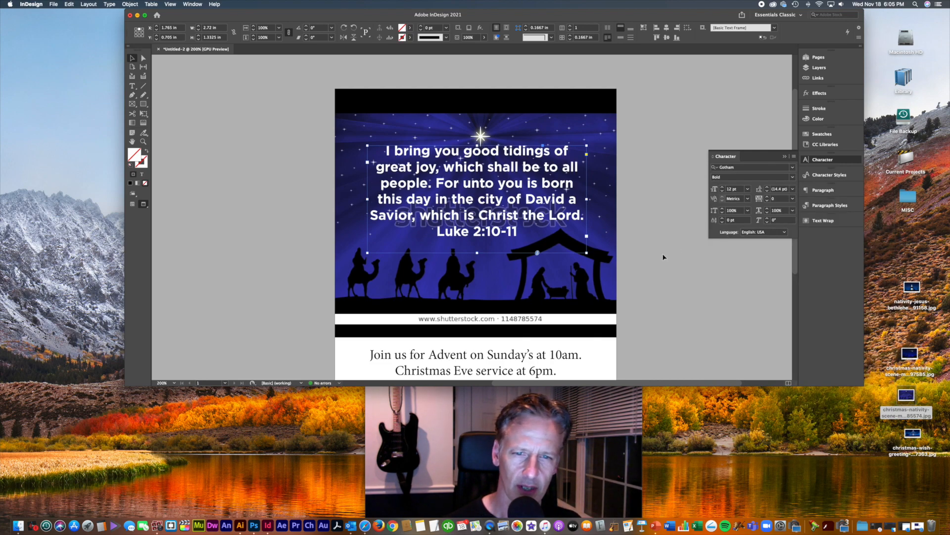
key(super+shift+comma)
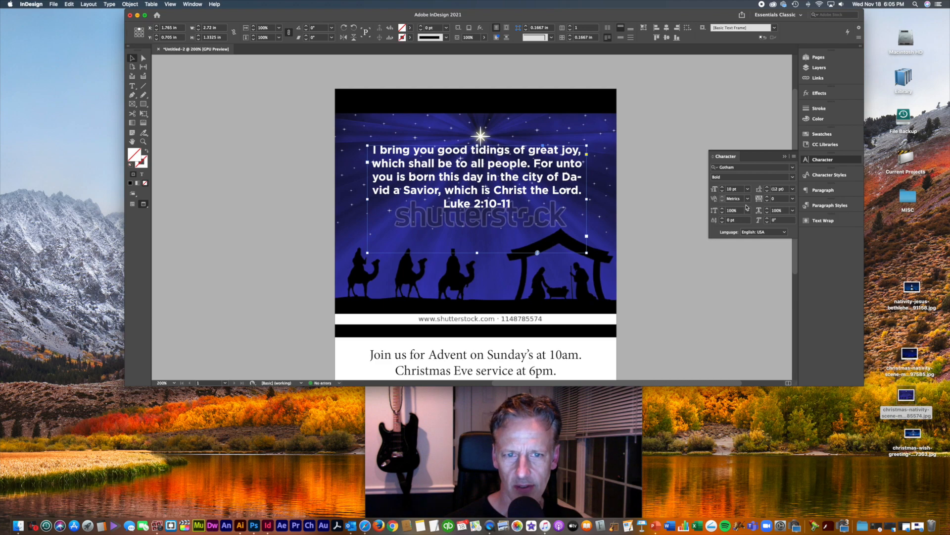
Step: Turn off hyphenation, narrow the verse frame, and set the leading to 14 pt
click(831, 192)
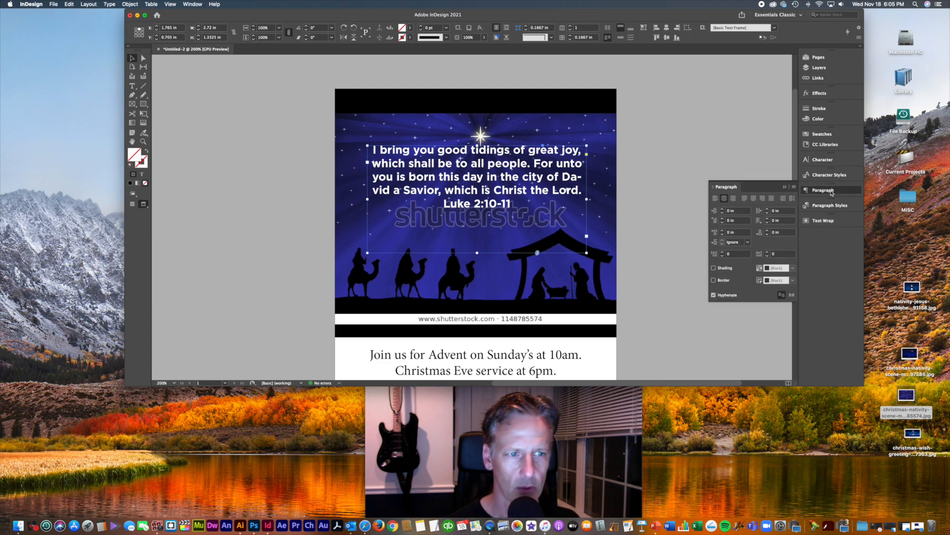
click(714, 295)
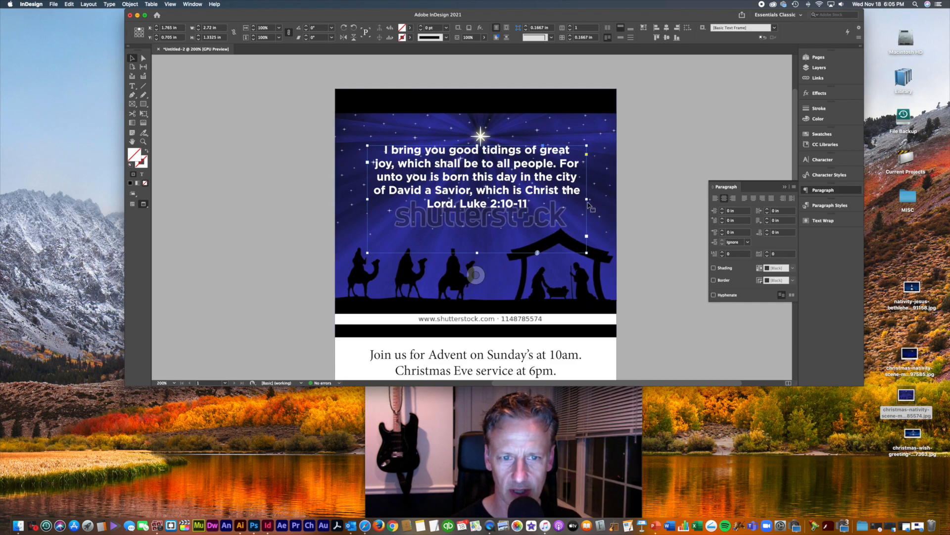
drag(586, 199, 539, 196)
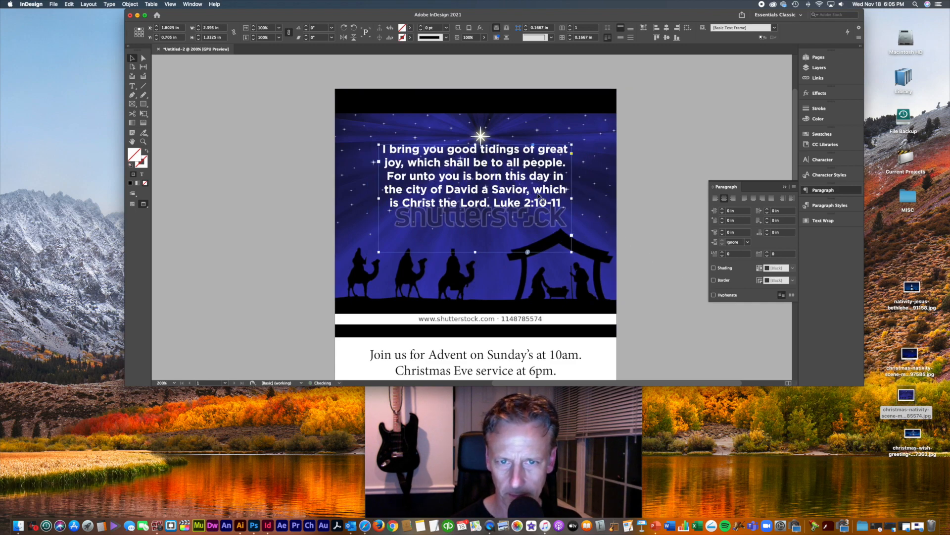
click(822, 161)
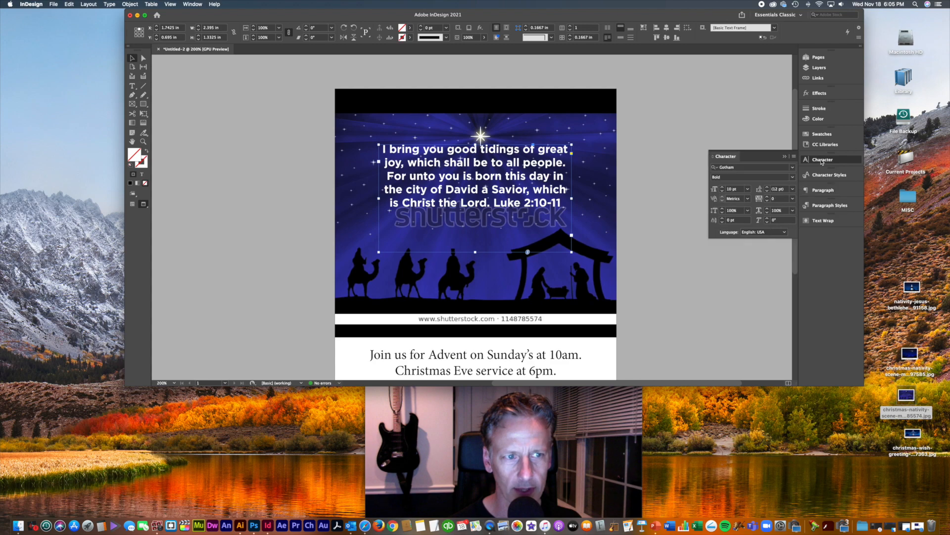
click(768, 187)
click(768, 187)
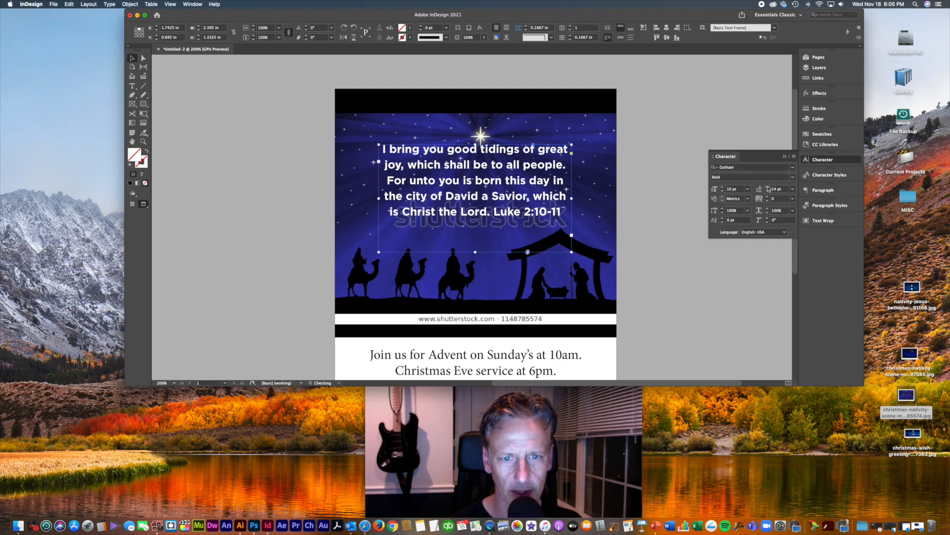
click(685, 232)
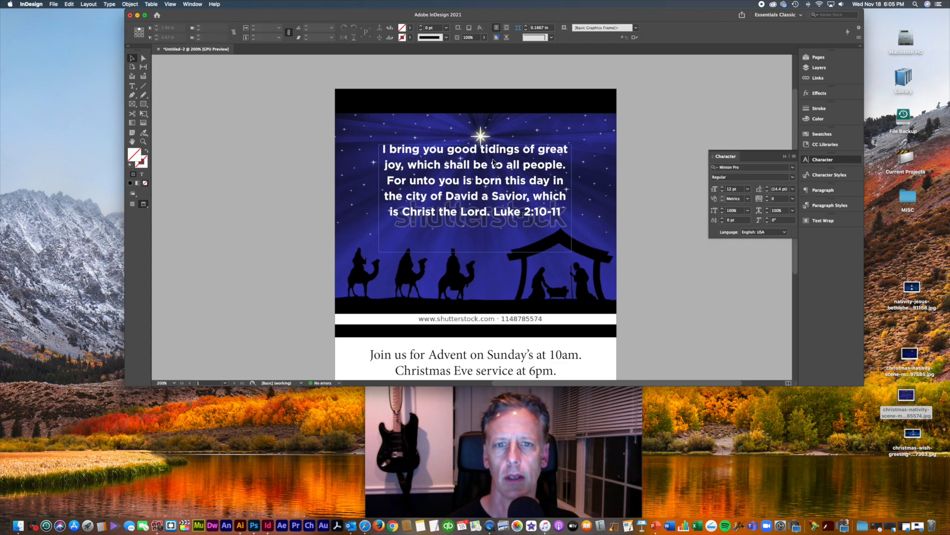
Step: Nudge the verse frame into alignment and zoom out to see the whole page
drag(514, 183, 516, 189)
click(655, 243)
scroll(655, 242, down, 3)
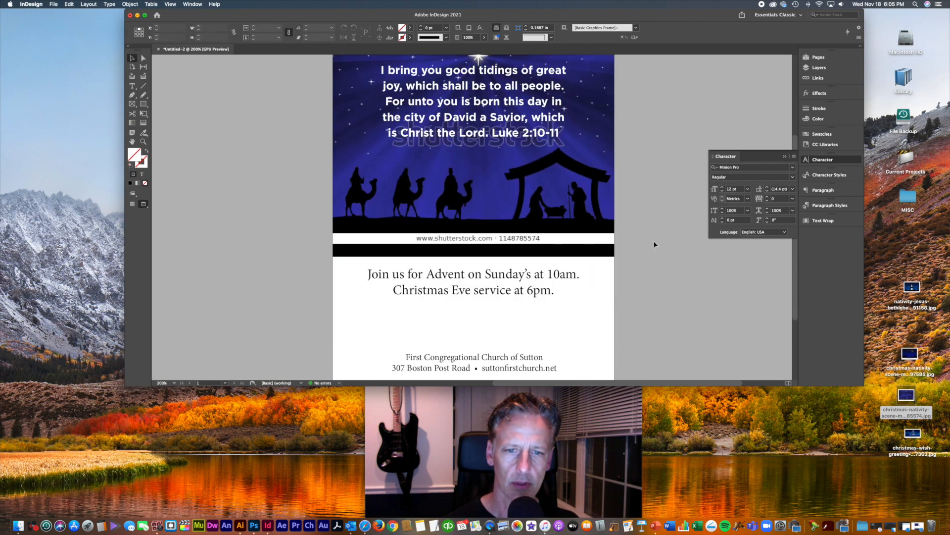
scroll(654, 244, up, 4)
key(super+minus)
scroll(654, 241, down, 3)
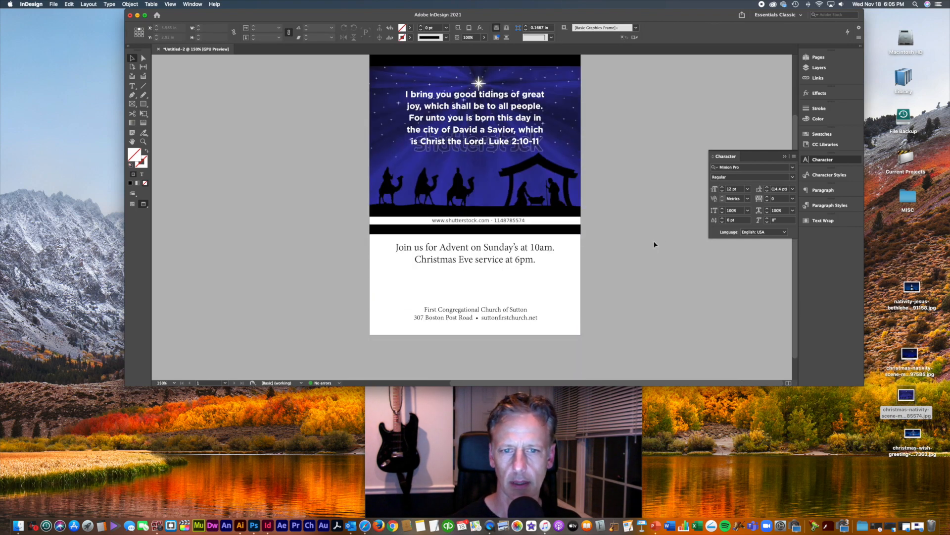
Step: Enlarge the Advent service-times frame and set its text in Gotham Bold at 10 pt
click(504, 265)
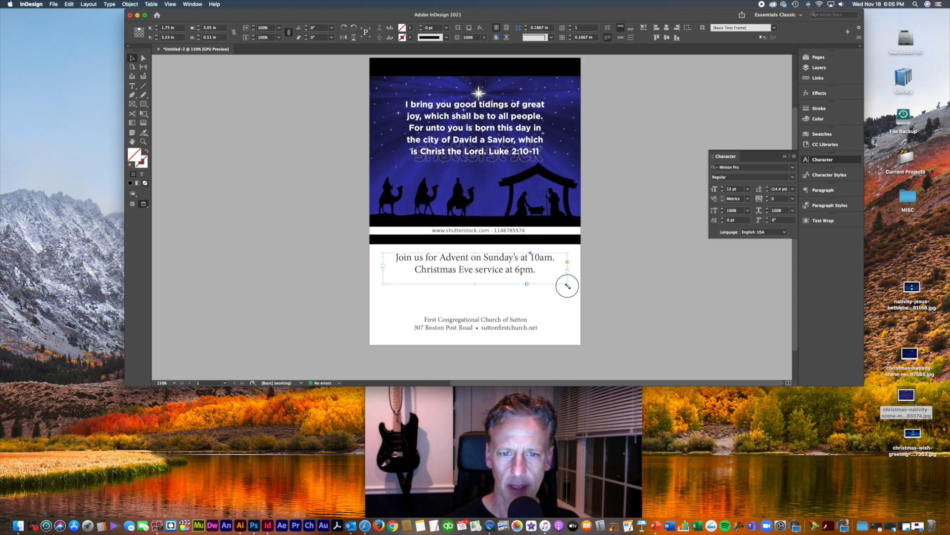
drag(568, 286, 570, 297)
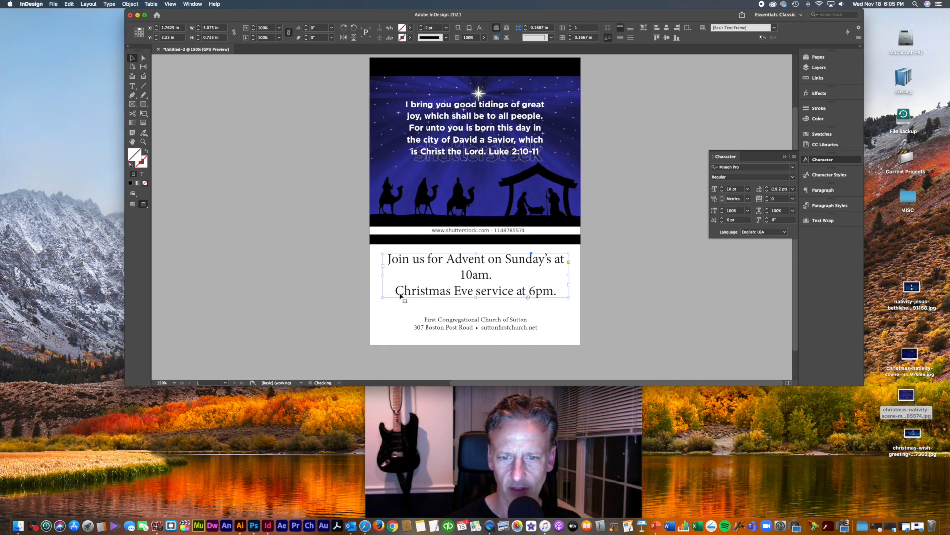
key(shift+super+comma)
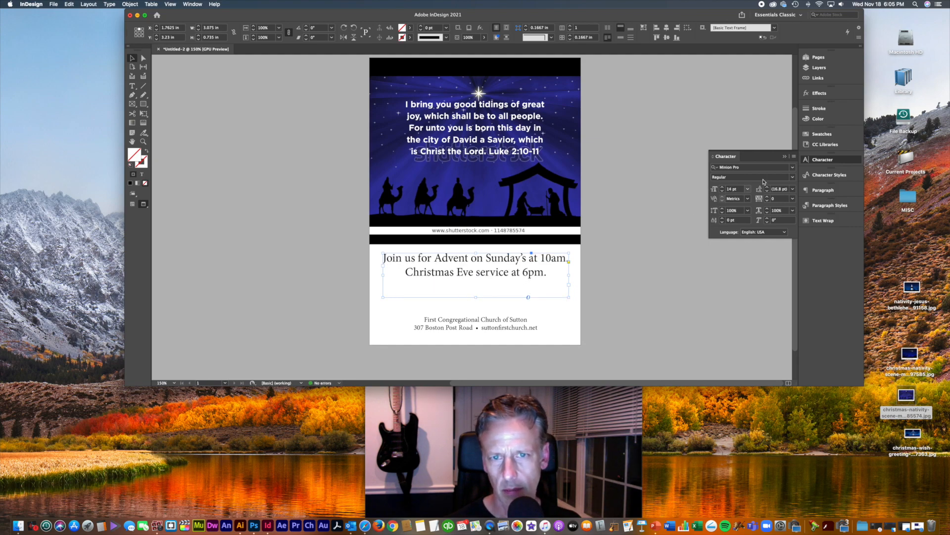
click(761, 168)
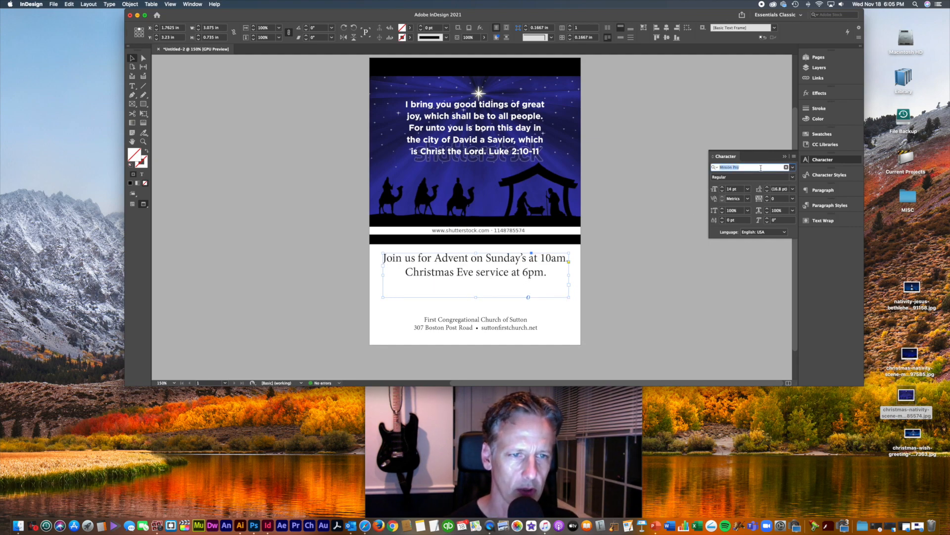
text(goth)
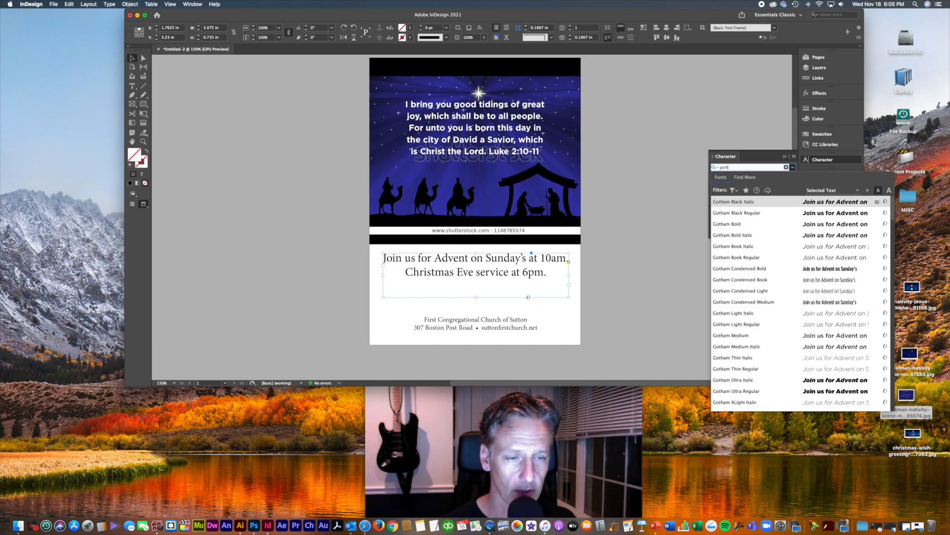
click(775, 226)
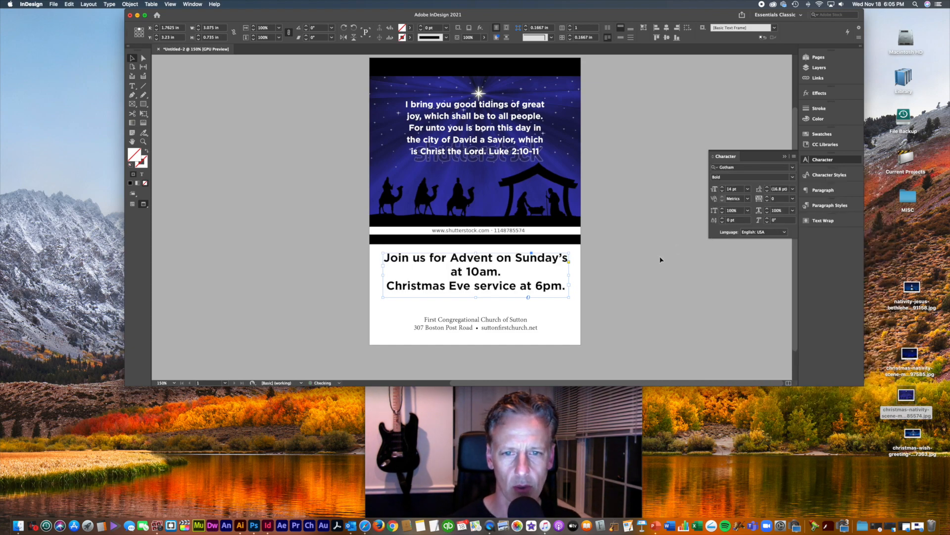
key(super+shift+comma)
key(super+shift+comma)
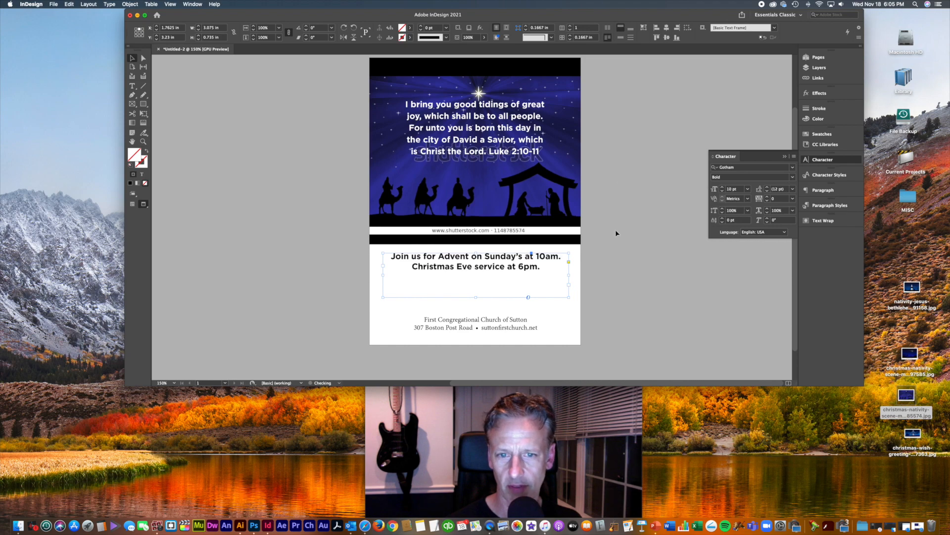
Step: Delete 'on' and 'service', put Sunday's on its own line, and drop the period after 10am
double_click(484, 268)
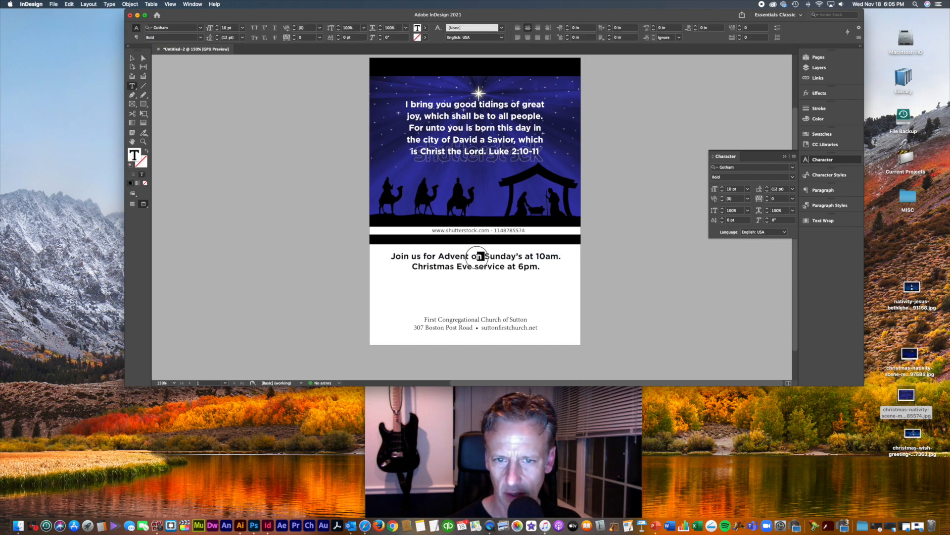
drag(477, 256, 469, 257)
key(BackSpace)
key(BackSpace)
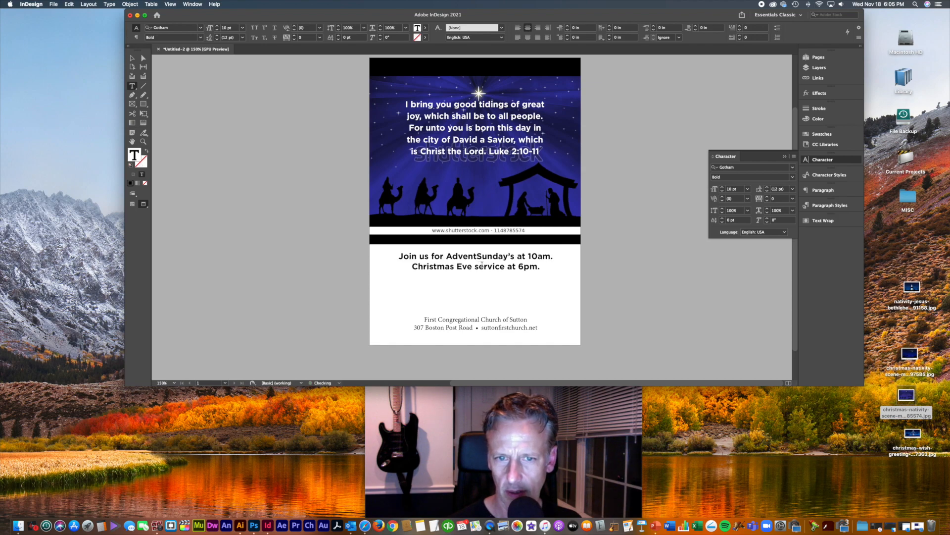
key(Return)
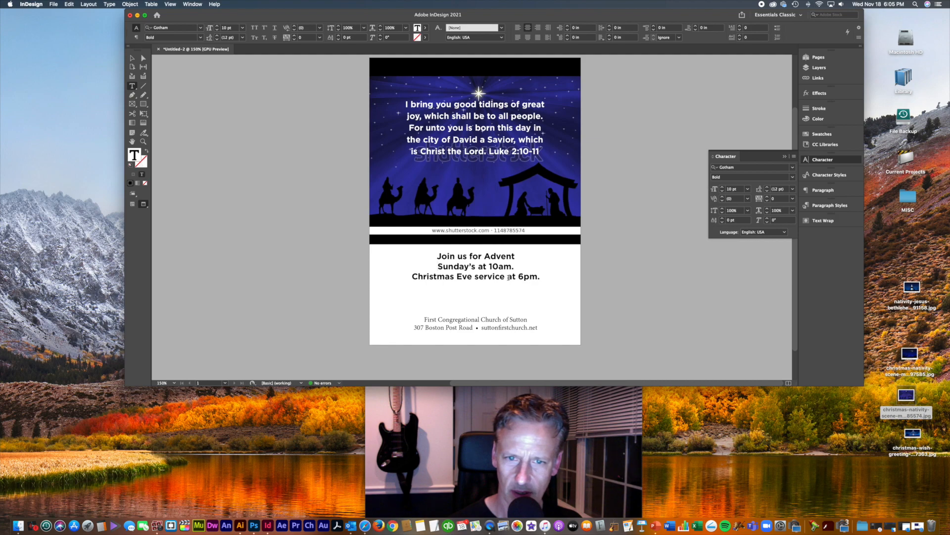
drag(509, 277, 475, 277)
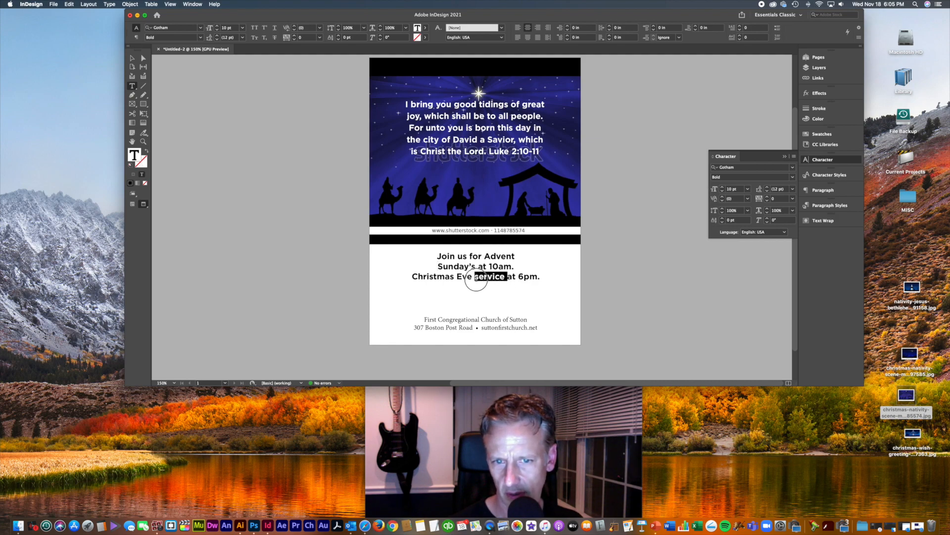
key(BackSpace)
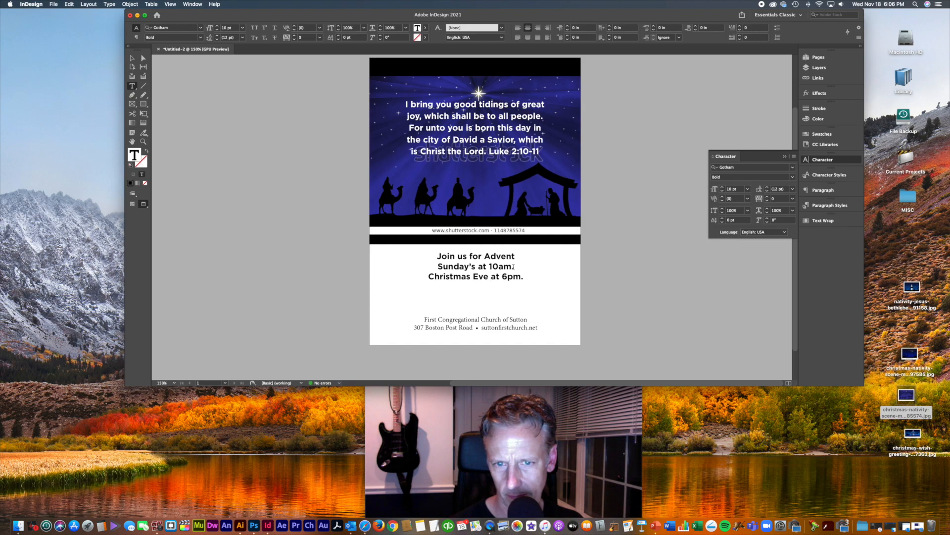
click(513, 266)
key(BackSpace)
Step: Give all the event lines 0.125 in space before
key(super+a)
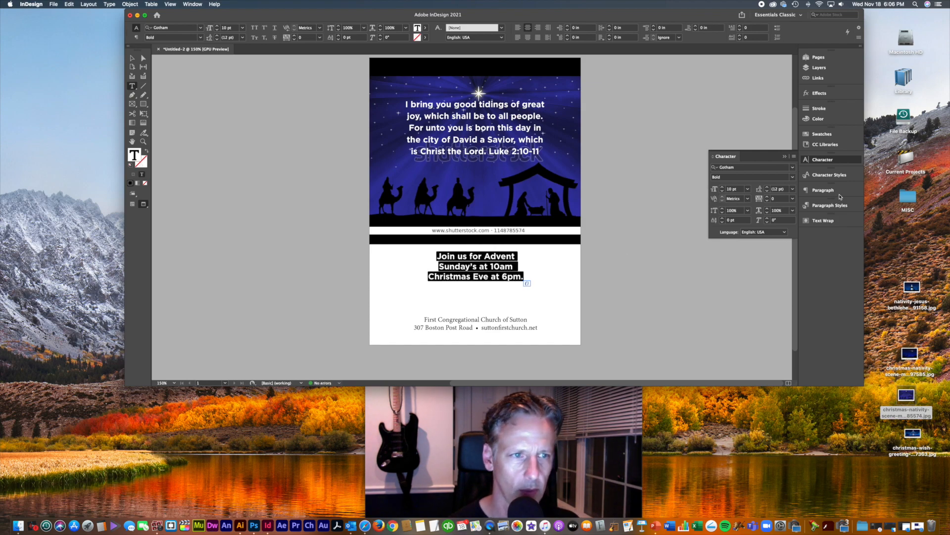
click(814, 191)
click(723, 230)
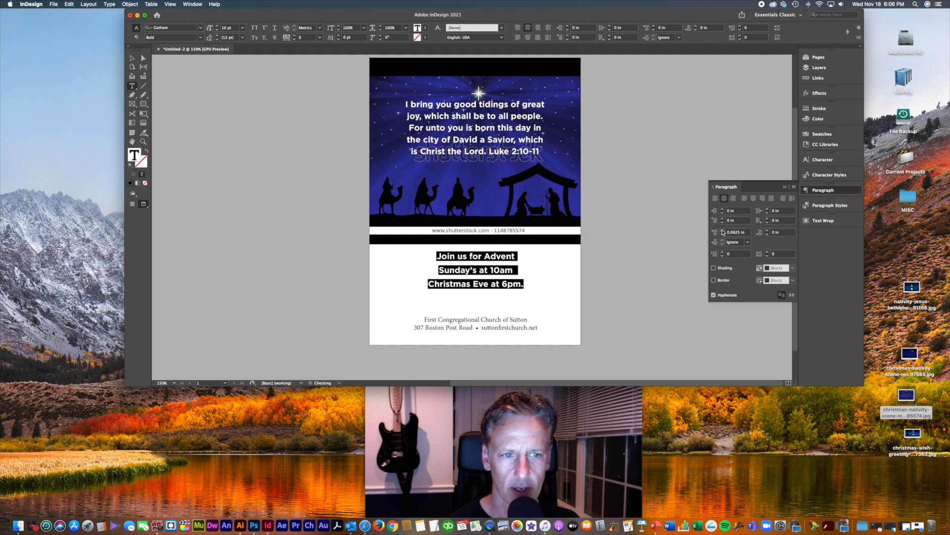
click(723, 231)
Step: Use a forced line break before Sunday's and remove the period after 6pm
click(438, 273)
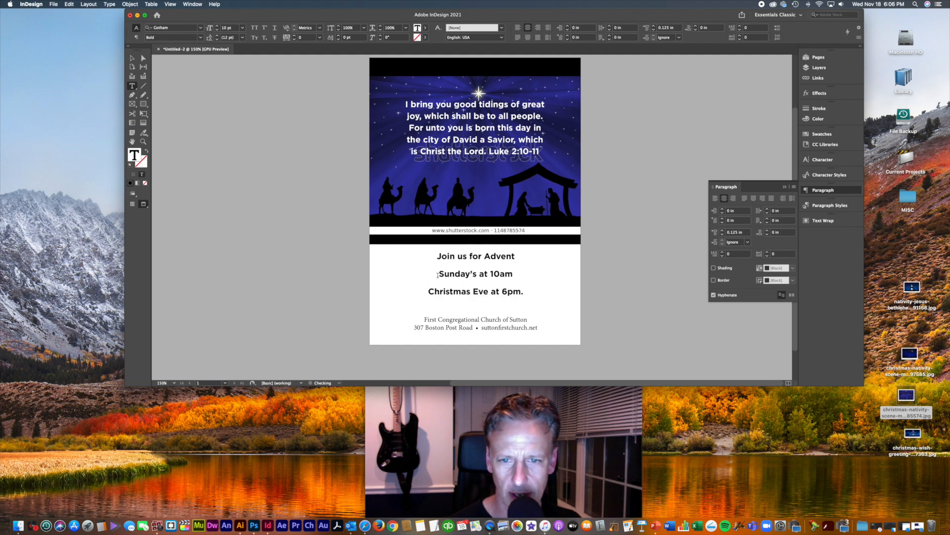
key(BackSpace)
key(shift+Return)
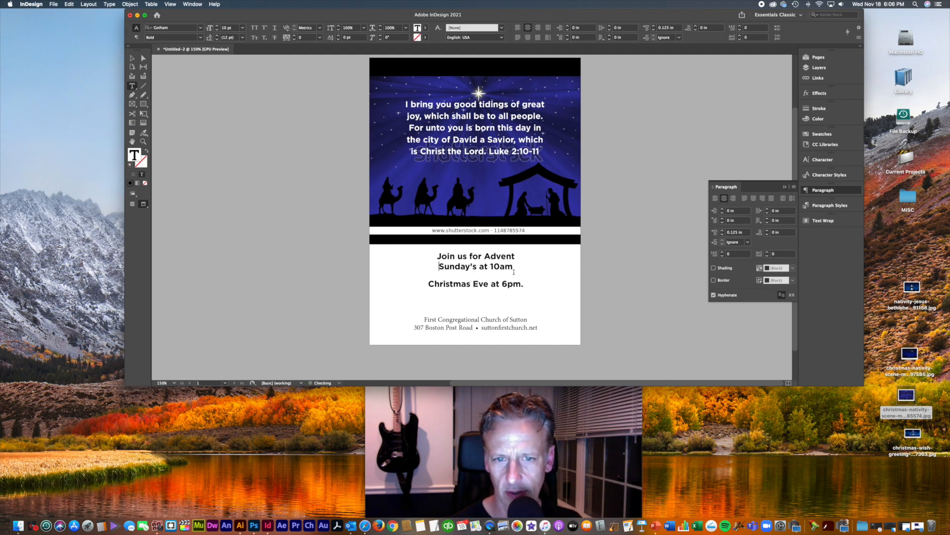
click(524, 284)
key(BackSpace)
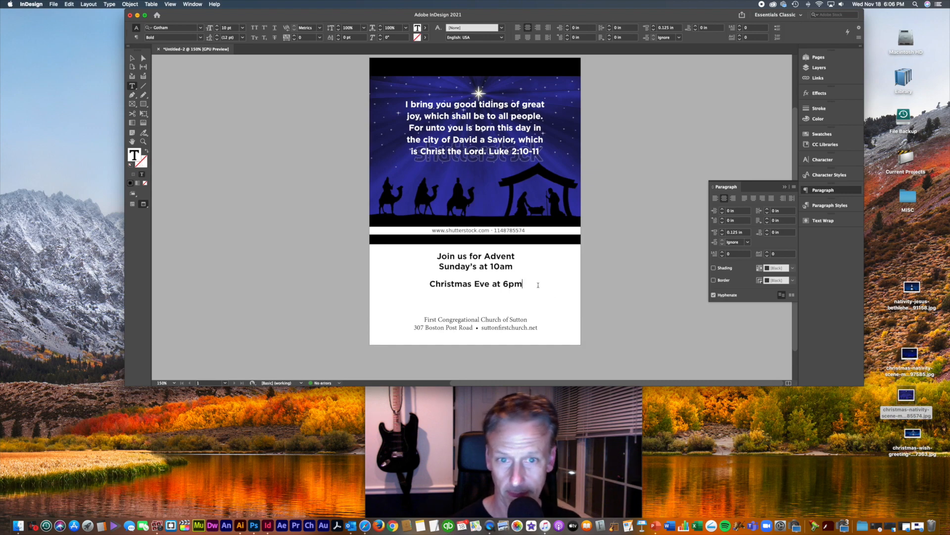
Step: Enlarge all the service-time lines to 12 pt
key(super+a)
key(super+shift+period)
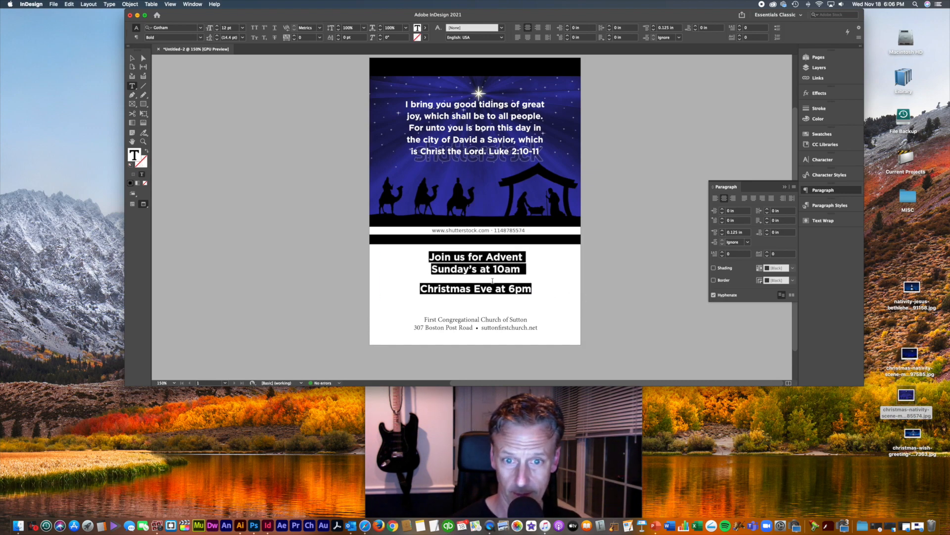
click(492, 303)
click(482, 323)
Step: Set the church name and address footer in Gotham Book Regular with 12 pt leading
key(super+a)
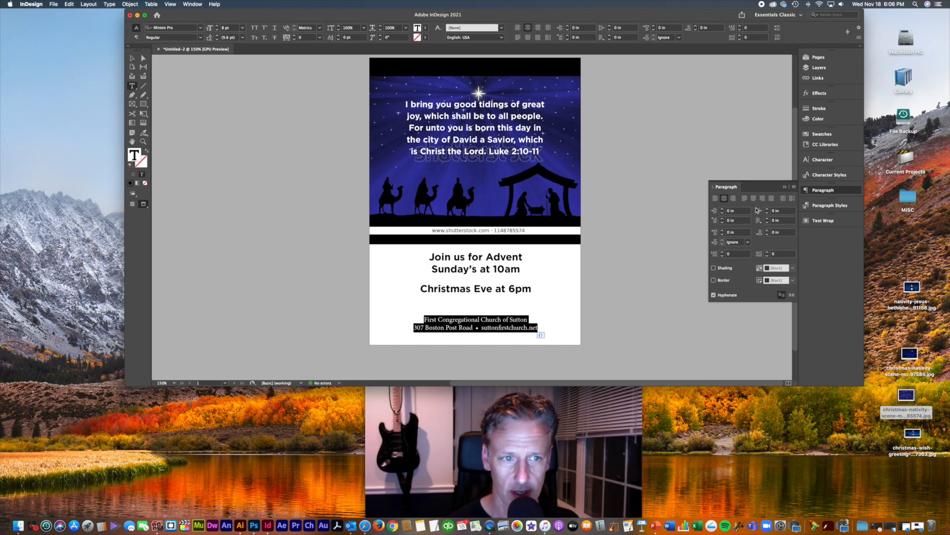
click(822, 159)
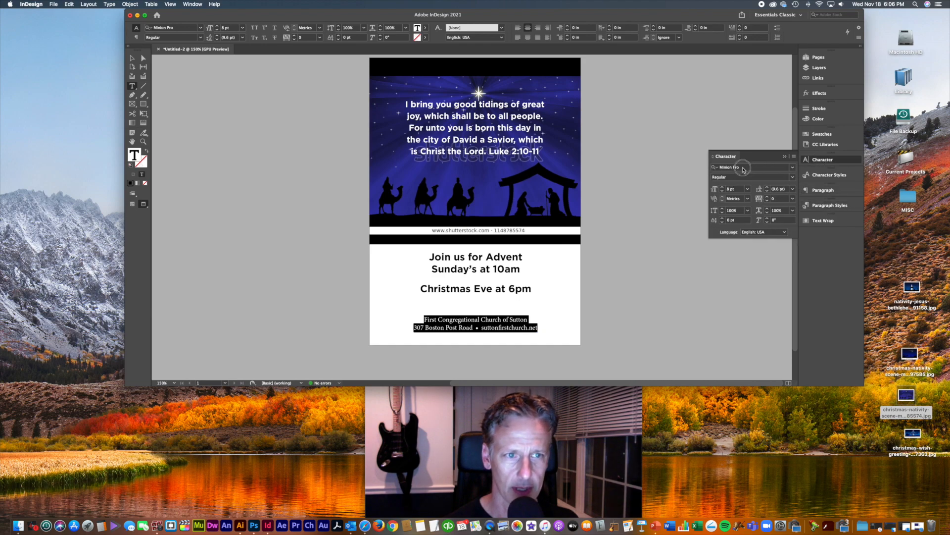
click(744, 168)
text(goth)
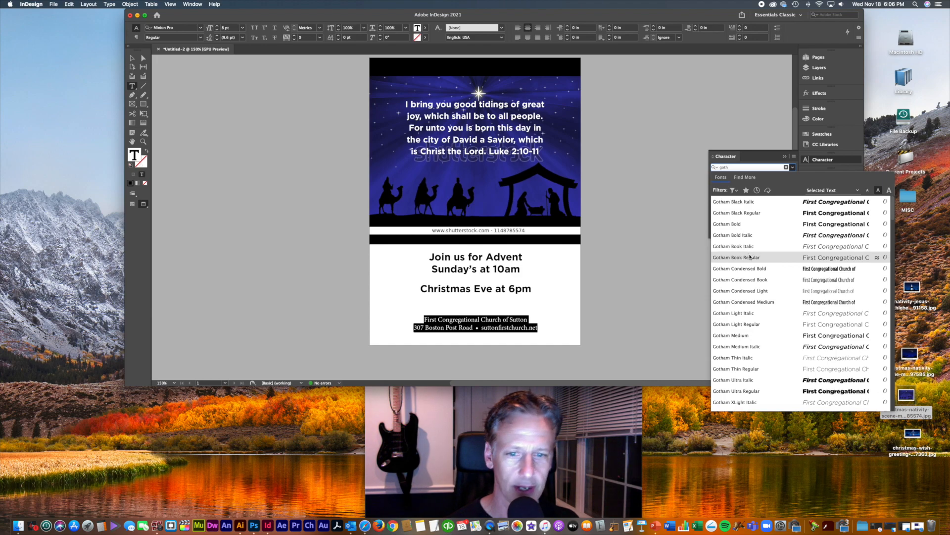
click(750, 257)
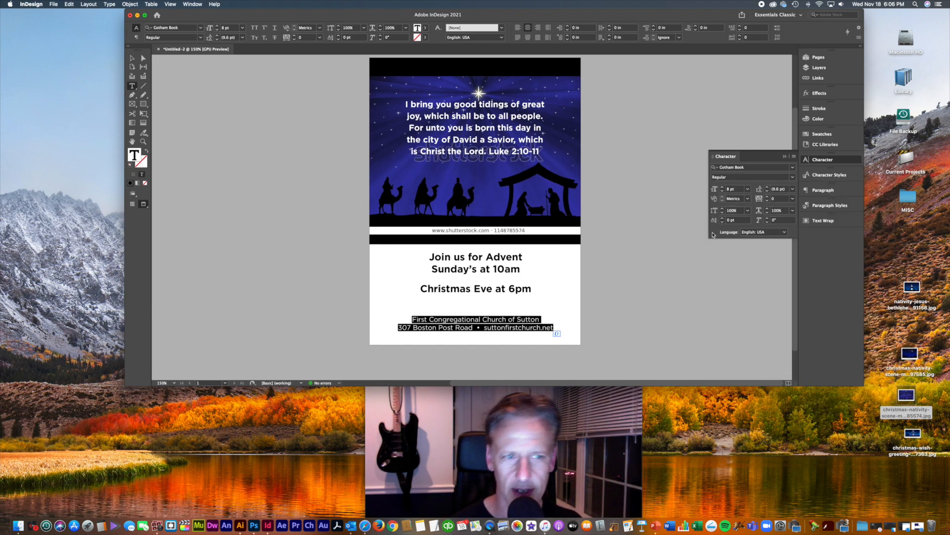
click(768, 188)
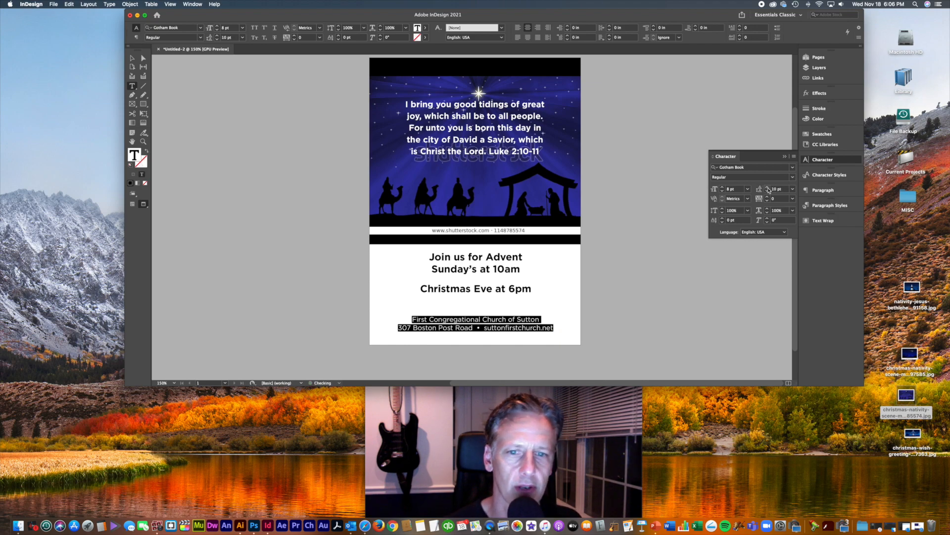
click(767, 187)
click(768, 188)
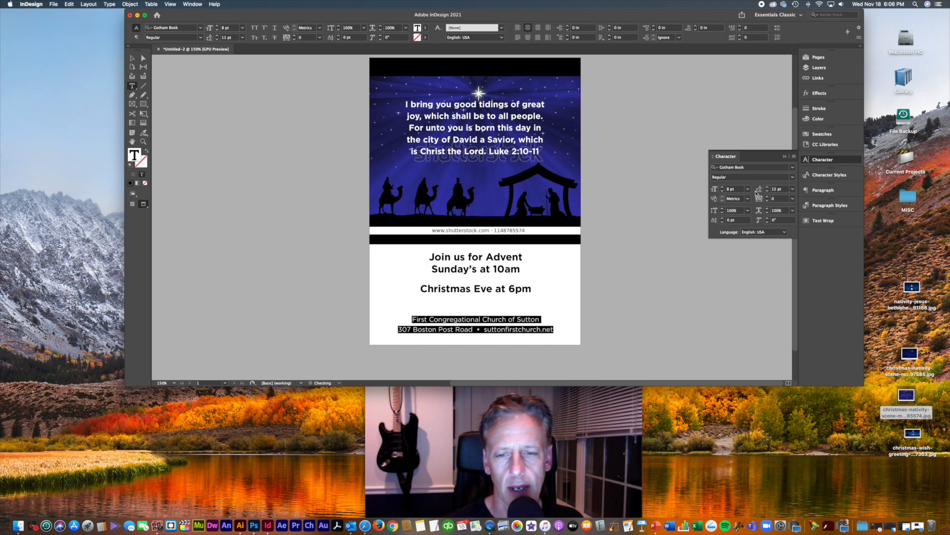
click(131, 59)
click(666, 311)
Step: Try Bickham Script Pro on the service-time text, sized around 24 pt
key(super+equal)
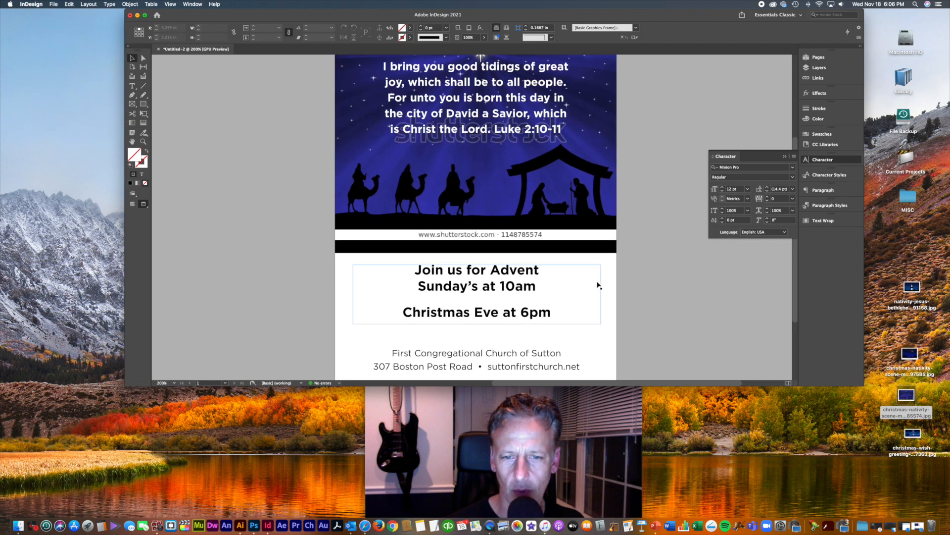
scroll(601, 282, down, 5)
click(494, 226)
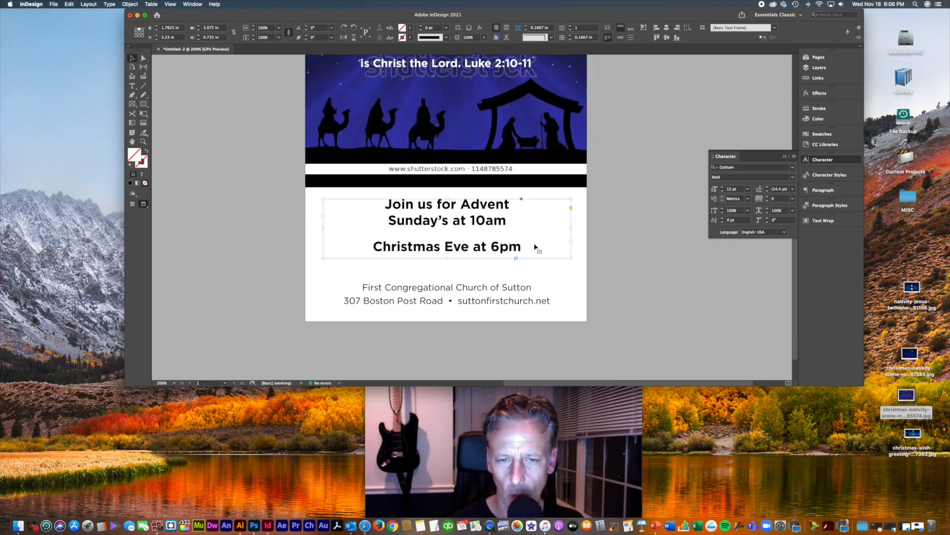
scroll(600, 265, up, 3)
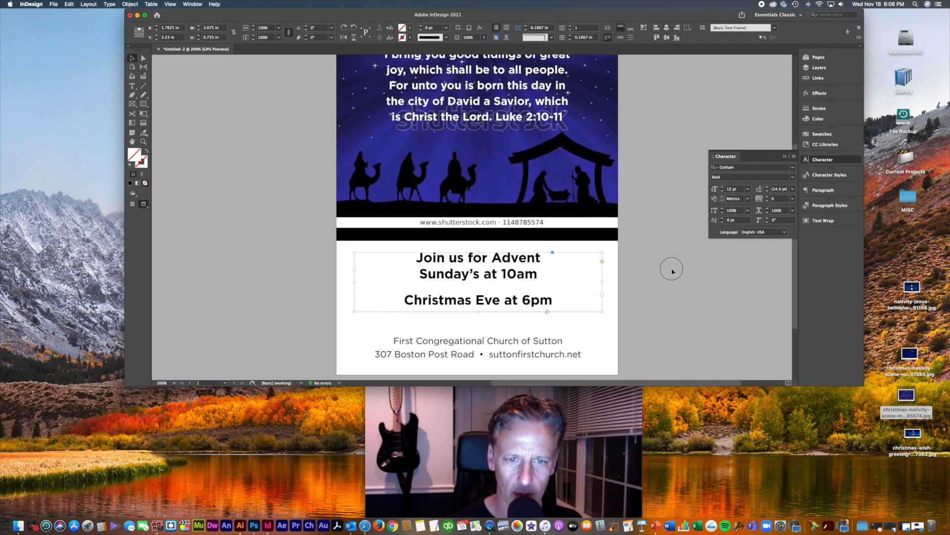
click(794, 168)
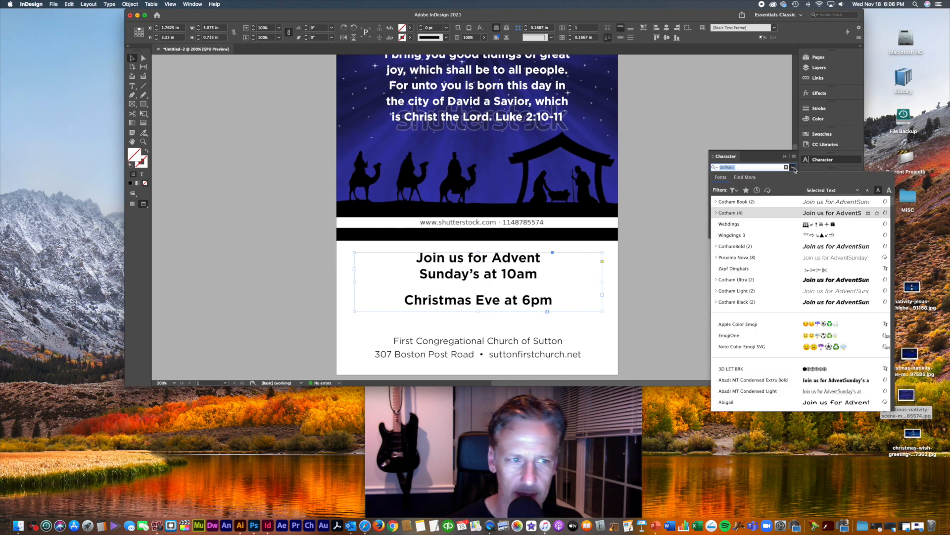
scroll(813, 272, down, 1)
scroll(813, 271, down, 5)
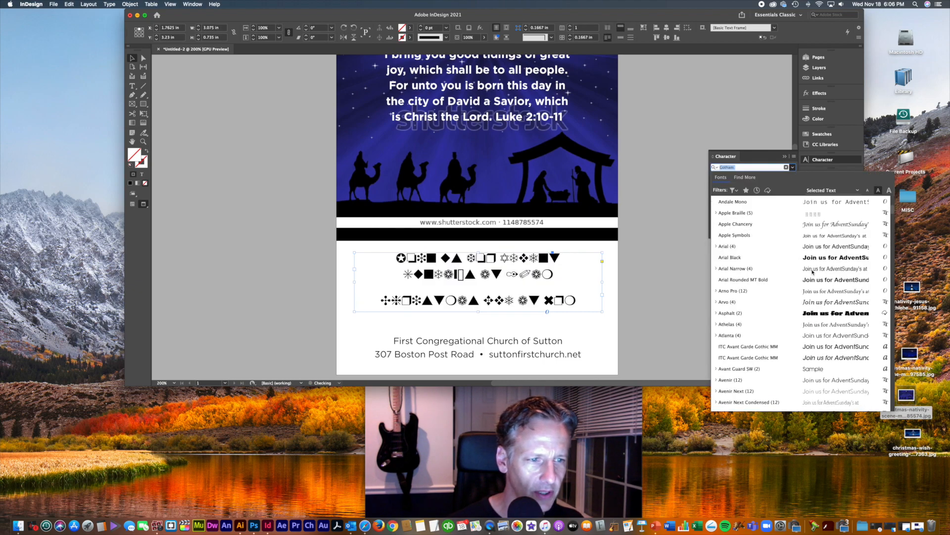
scroll(813, 271, down, 10)
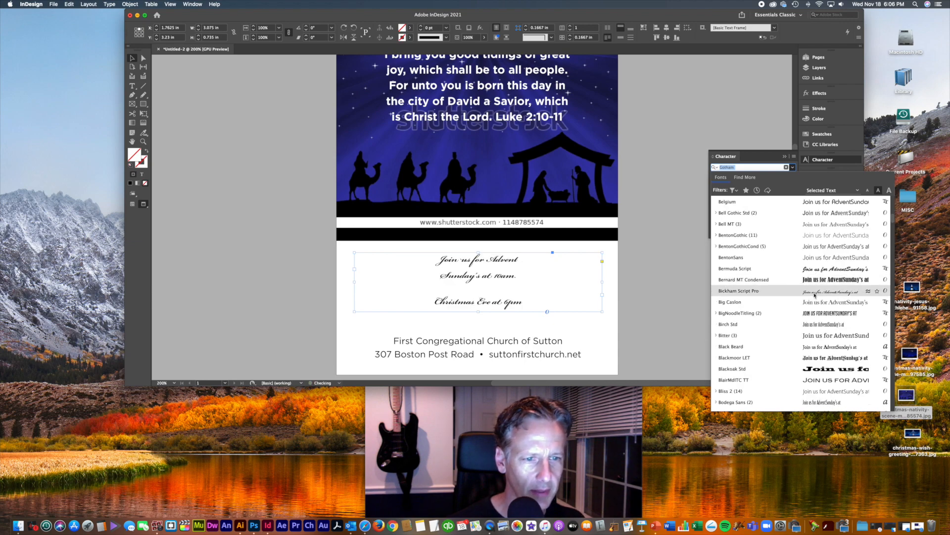
click(814, 292)
key(super+shift+period)
key(super+shift+period)
key(super+shift+period)
key(super+shift+period)
key(super+shift+period)
key(super+shift+period)
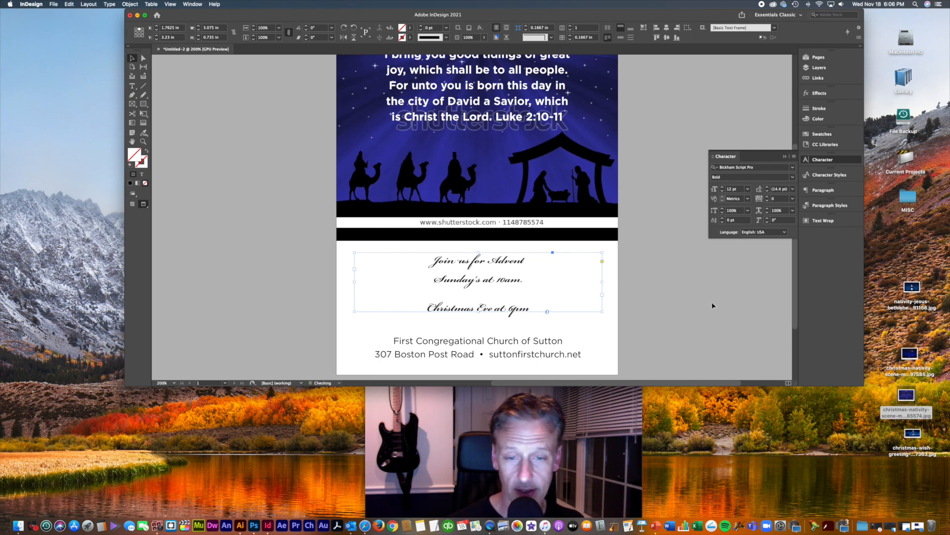
key(super+shift+comma)
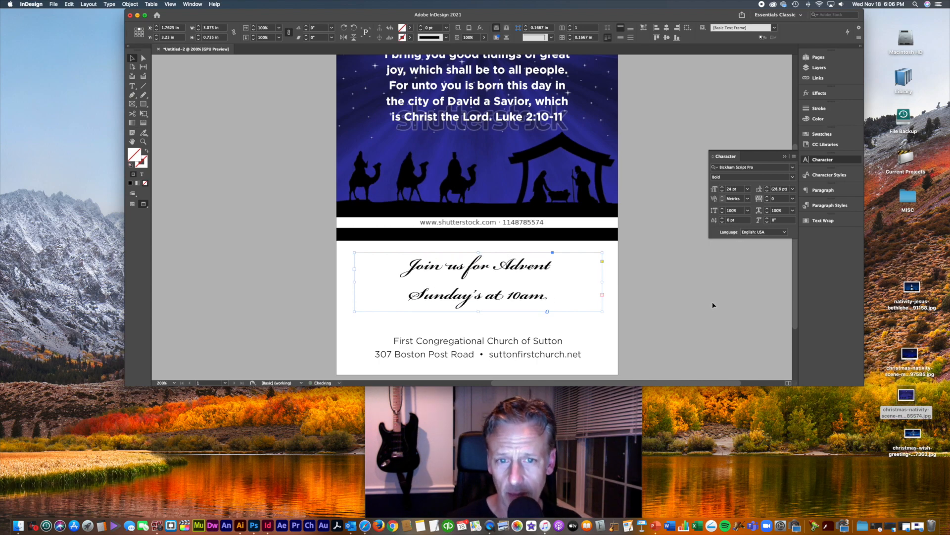
Step: Zoom between the whole page and 200% to judge the script version, enlarging it one step
key(super+minus)
key(super+minus)
key(super+minus)
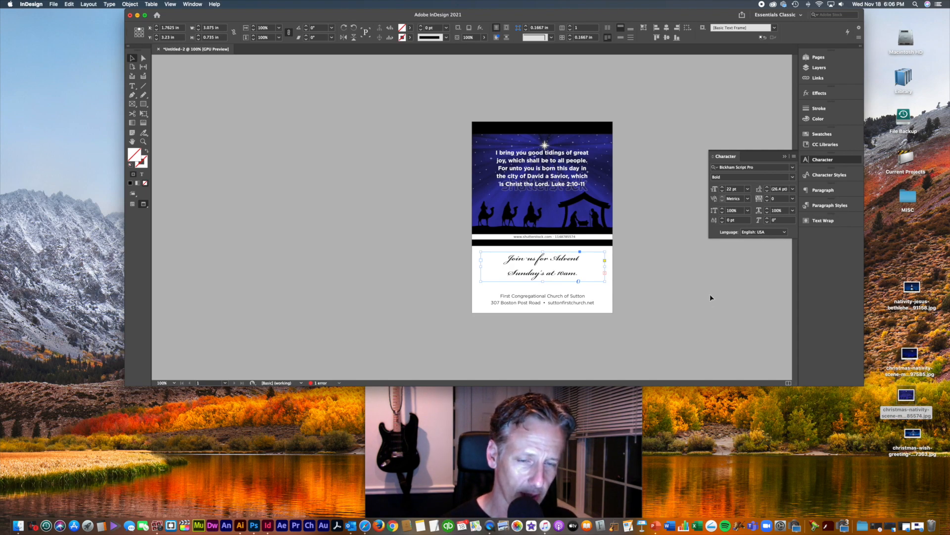
key(super+equal)
key(super+equal)
key(super+equal)
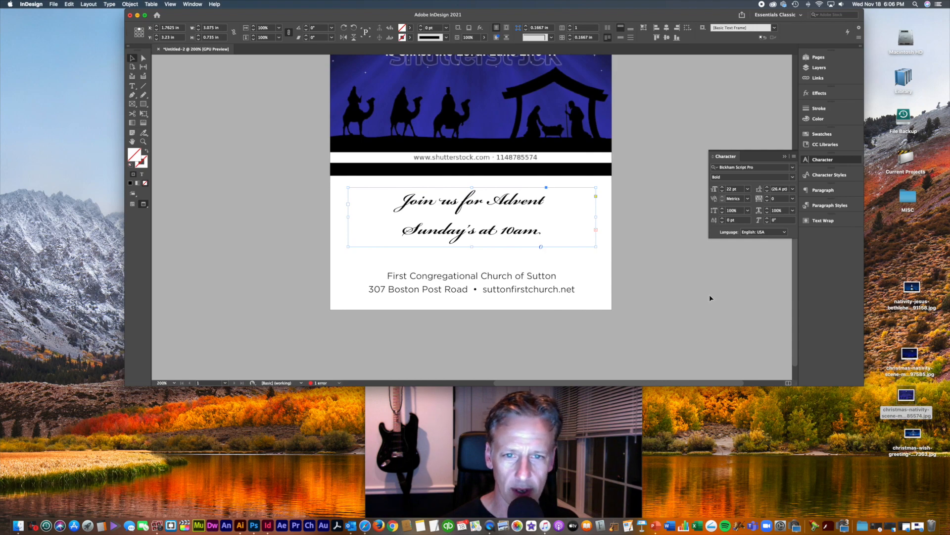
key(super+minus)
key(super+minus)
key(super+minus)
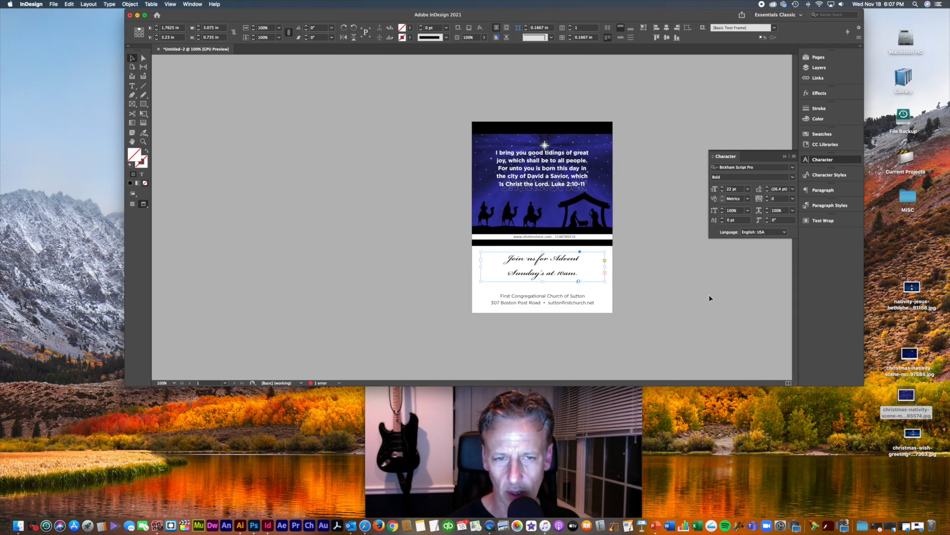
key(super+equal)
scroll(698, 296, up, 2)
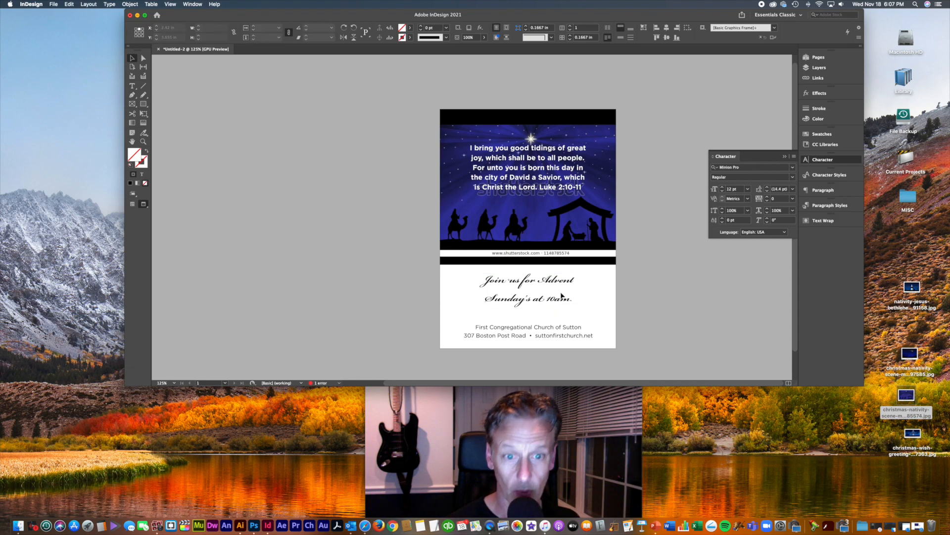
key(super+equal)
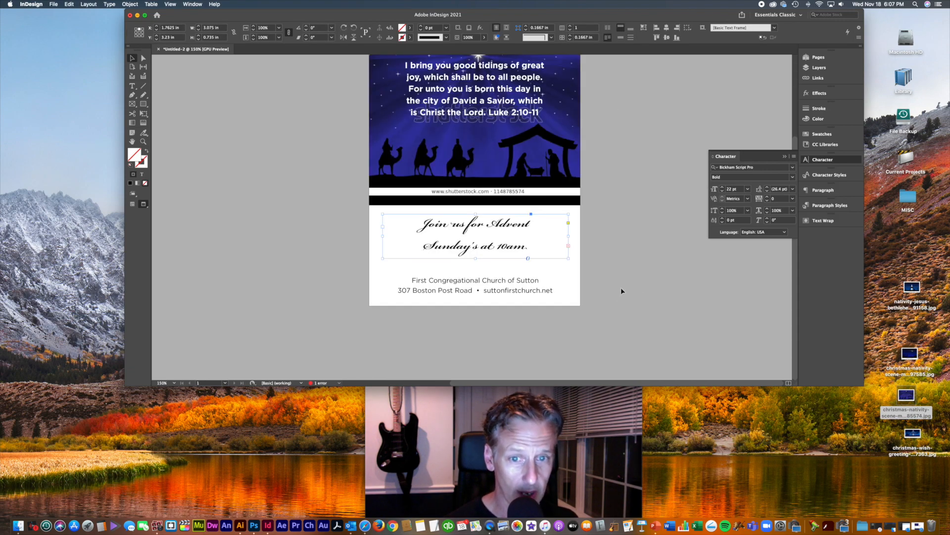
key(super+equal)
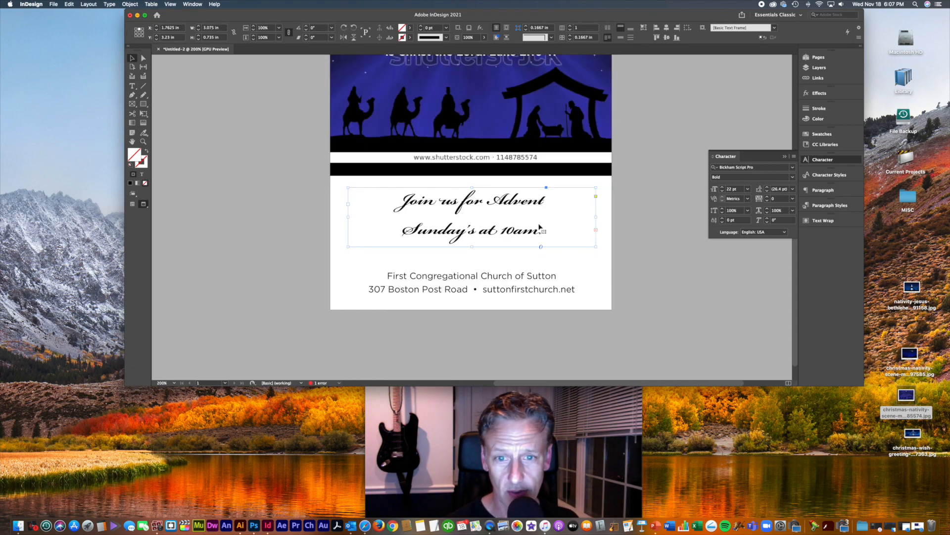
key(super+minus)
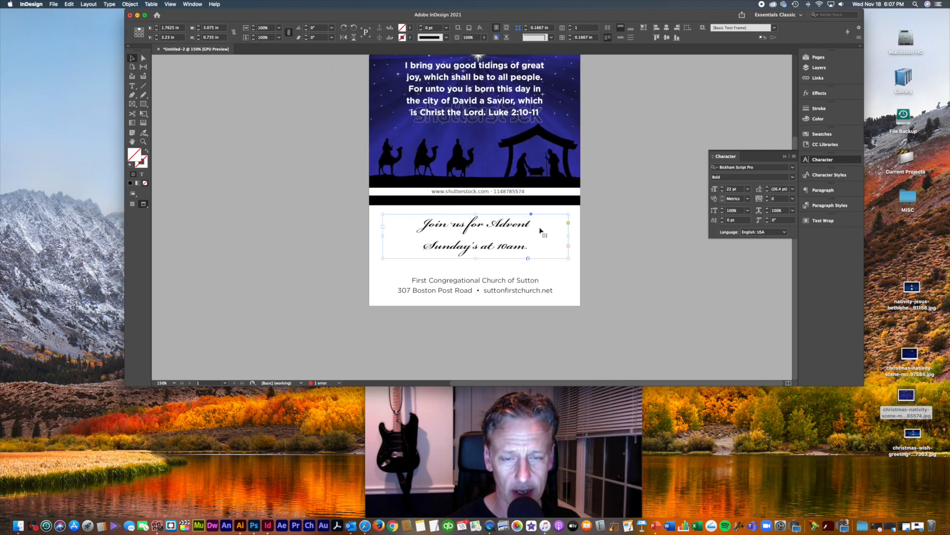
key(super+shift+period)
click(640, 252)
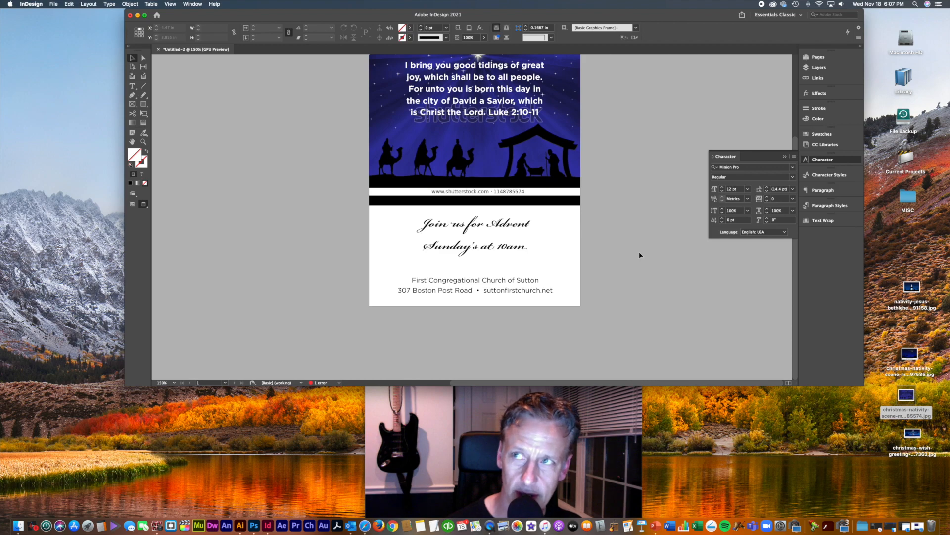
Step: Undo the script font and size changes, keeping the service lines in Gotham Bold
key(super+z)
key(super+z)
key(super+z)
key(super+z)
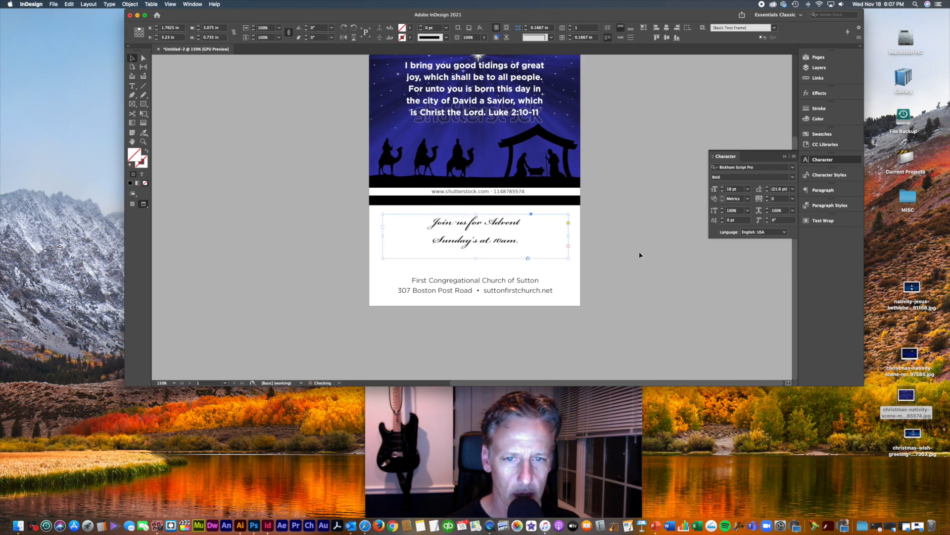
key(super+z)
key(super+z)
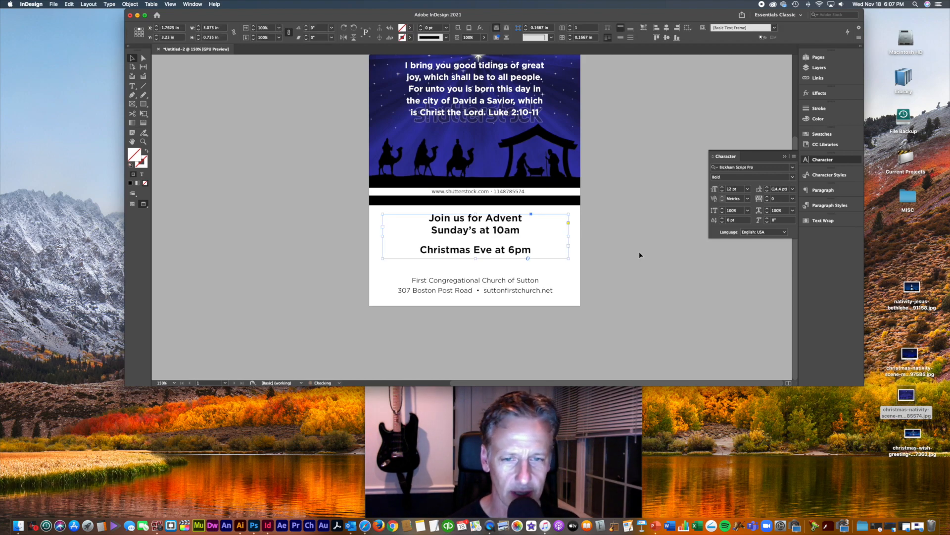
scroll(635, 254, up, 1)
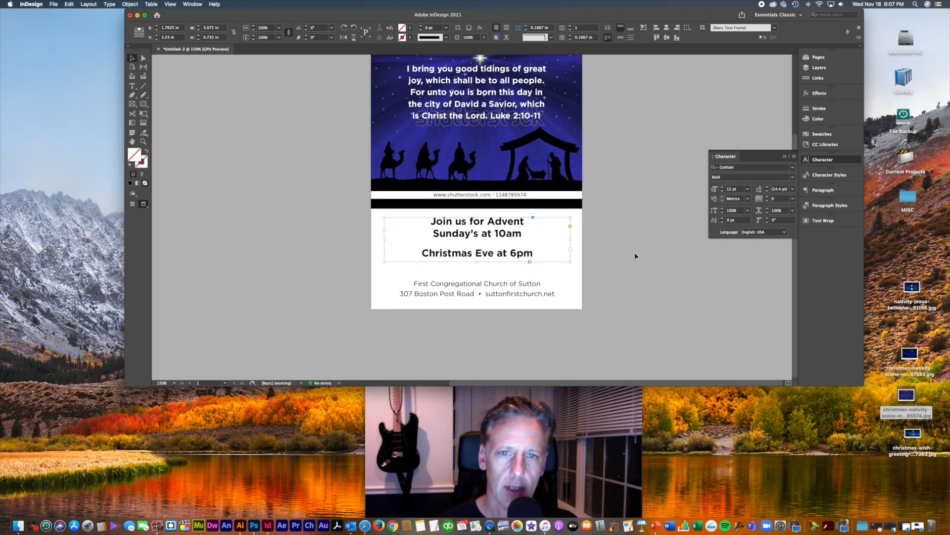
key(super+shift+z)
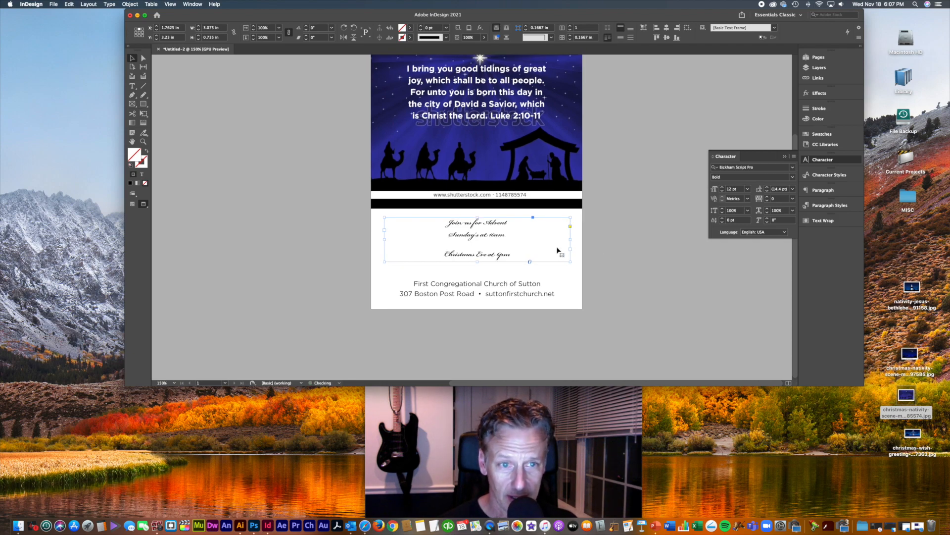
key(super+z)
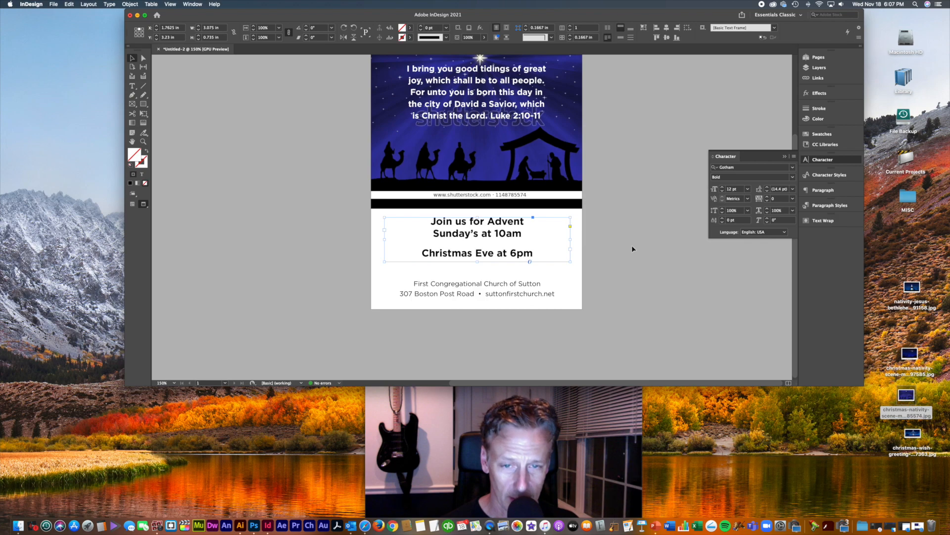
click(631, 248)
scroll(632, 248, up, 4)
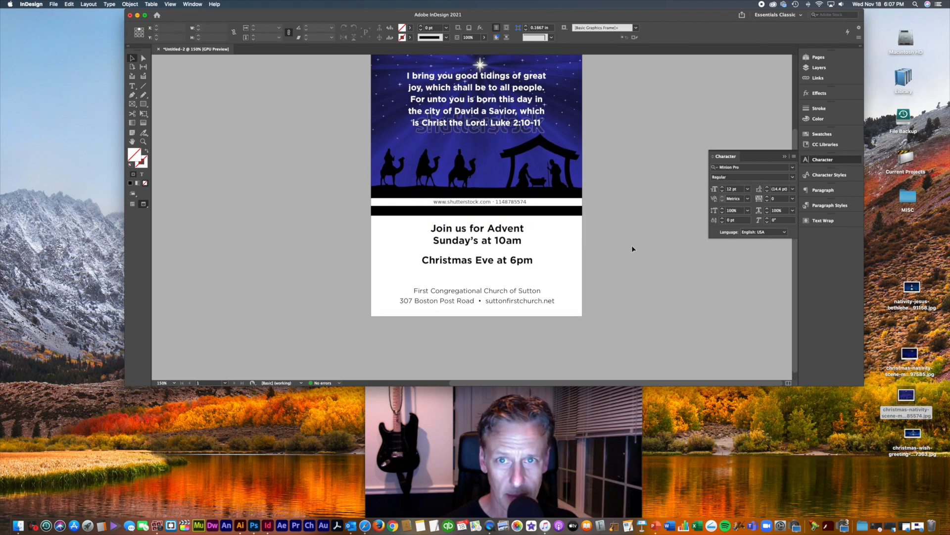
Step: Set the 'Join us for Advent' line in Bickham Script Pro at 34 pt
double_click(490, 248)
drag(526, 238, 409, 237)
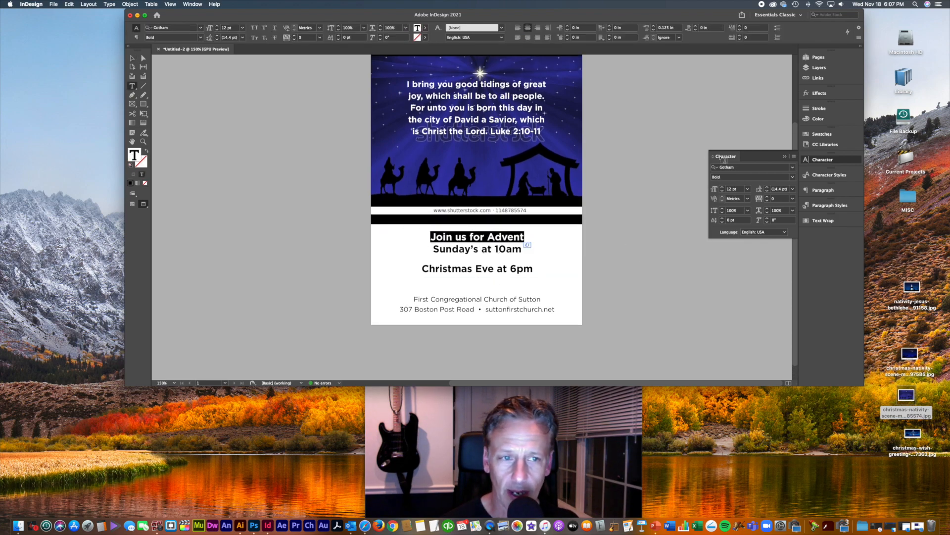
click(742, 167)
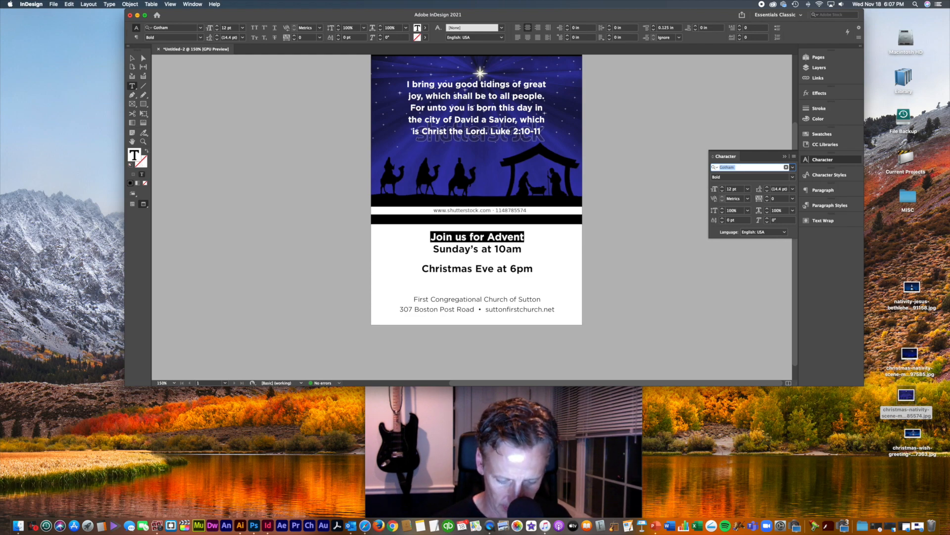
text(bold)
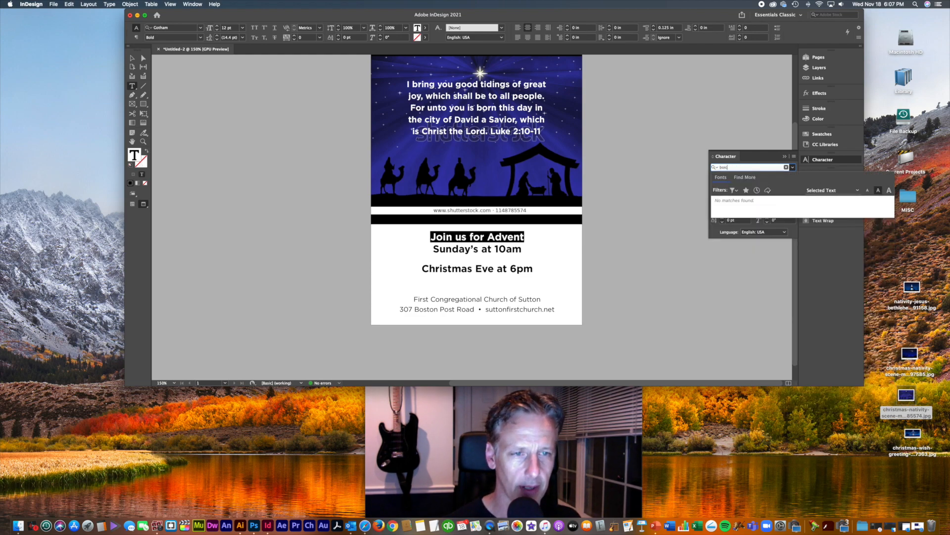
key(BackSpace)
key(BackSpace)
key(BackSpace)
text(ick)
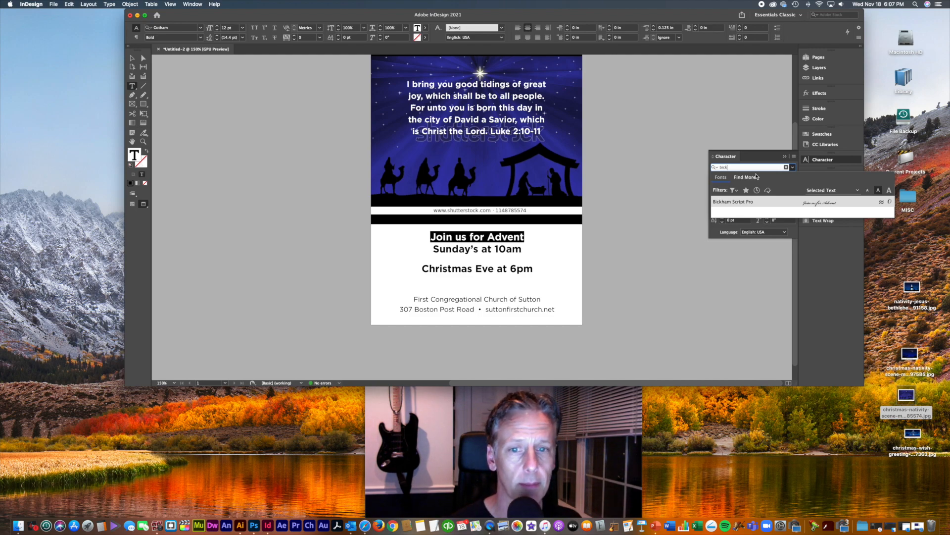
key(Return)
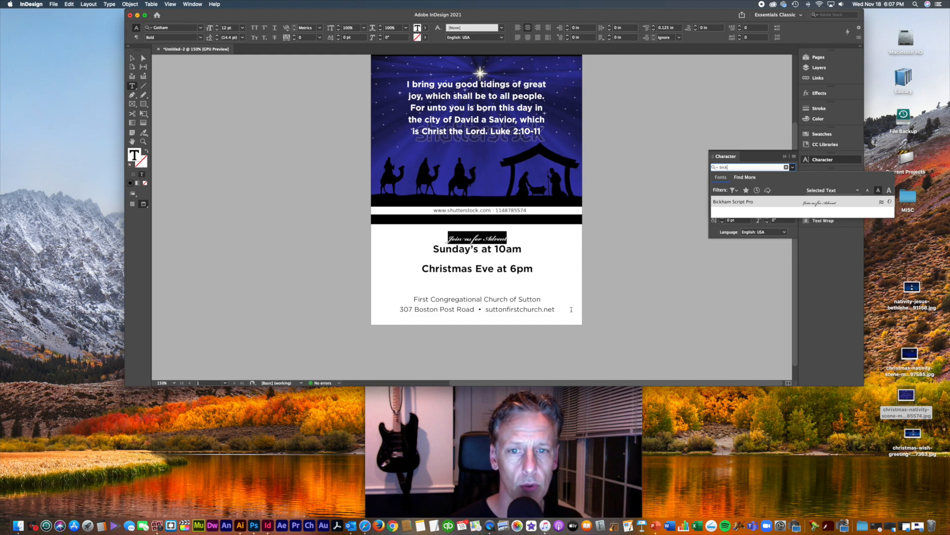
key(super+shift+period)
key(super+shift+period)
key(super+shift+period)
key(super+shift+period)
key(super+shift+period)
key(super+shift+period)
key(super+shift+period)
key(super+shift+period)
key(super+shift+period)
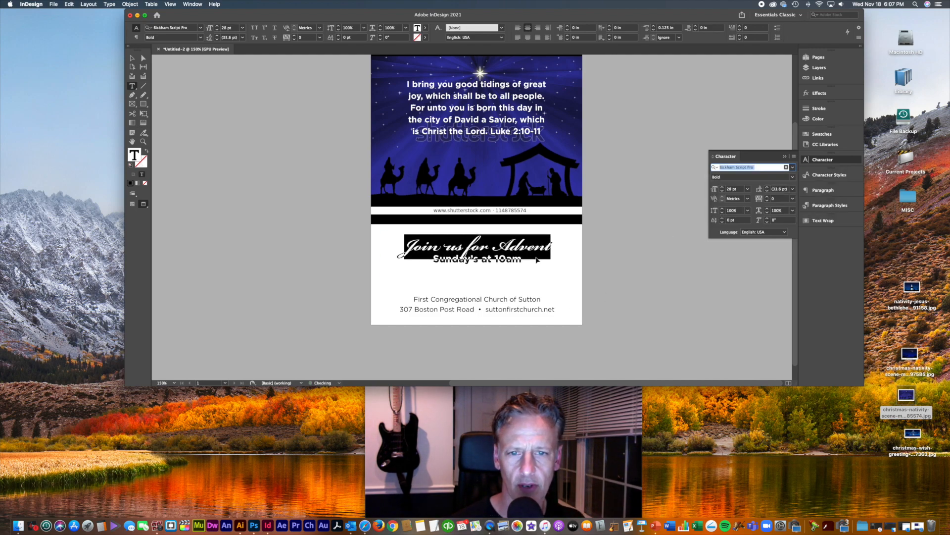
click(530, 259)
Step: Remove the service times from the headline frame and shrink the frame to fit the headline
click(132, 58)
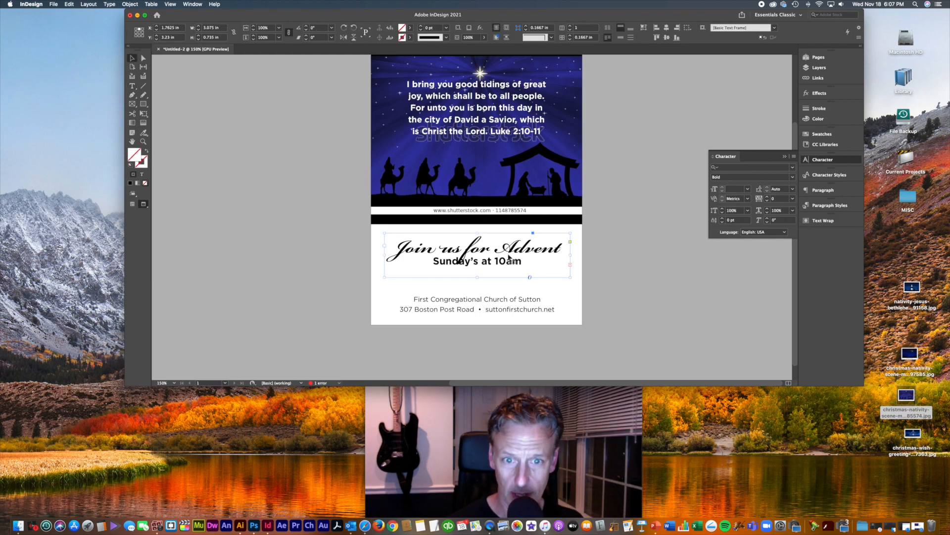
drag(478, 277, 478, 324)
double_click(530, 267)
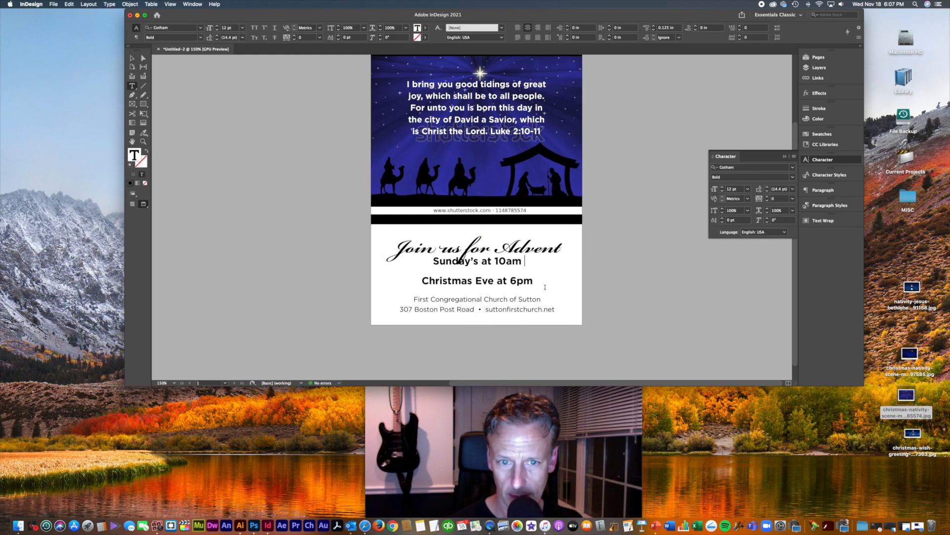
drag(542, 284, 427, 267)
key(BackSpace)
key(BackSpace)
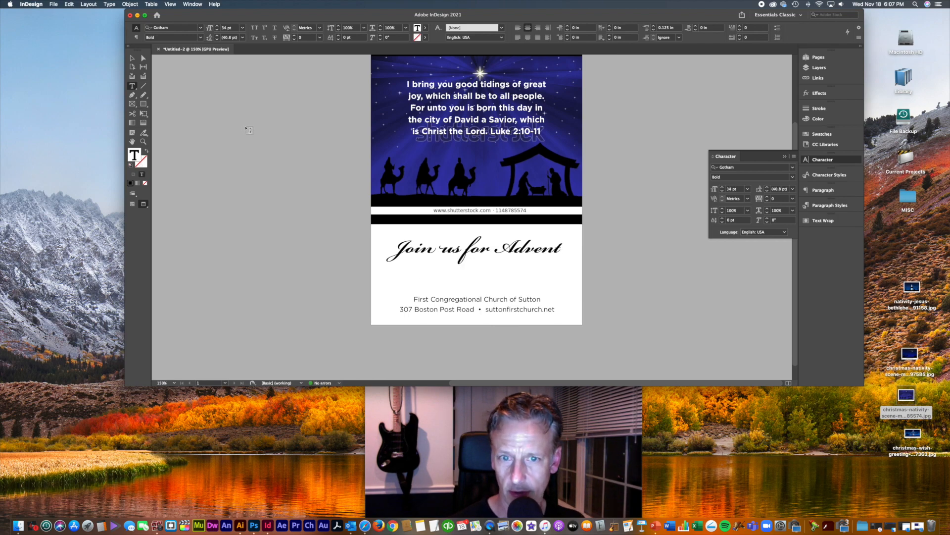
click(132, 58)
drag(501, 274, 500, 265)
drag(477, 312, 477, 261)
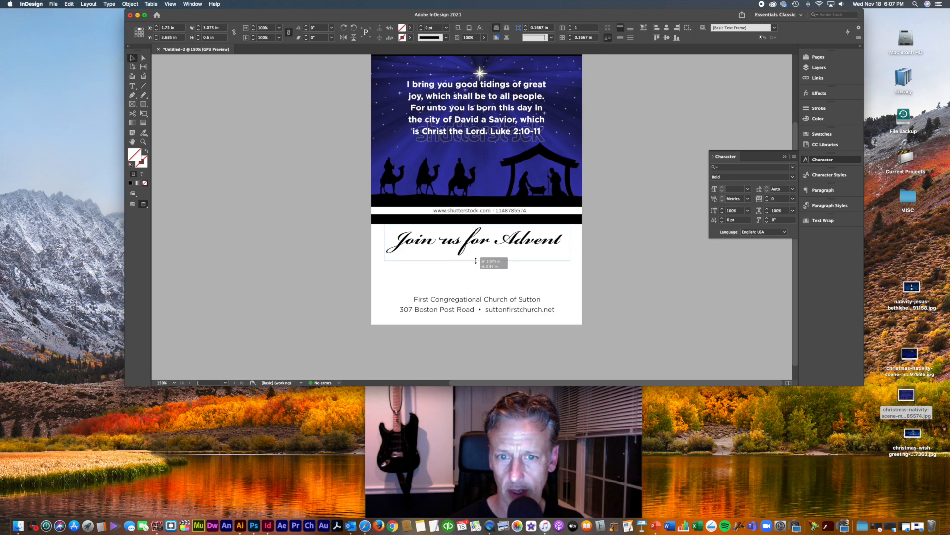
click(644, 270)
Step: Paste a copy frame below the headline holding only Sunday's and Christmas Eve times on separate lines
key(super+v)
drag(529, 214, 543, 276)
double_click(543, 275)
drag(430, 280, 369, 266)
key(BackSpace)
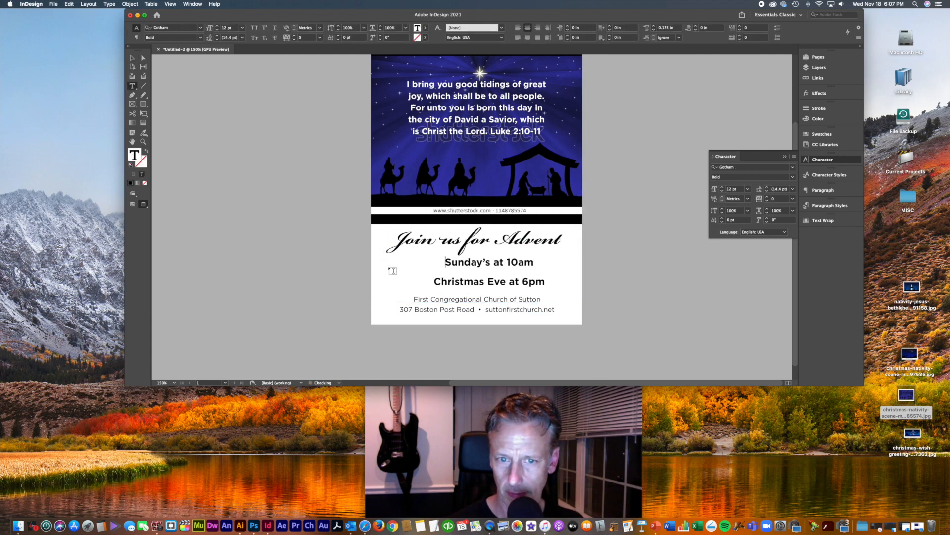
click(435, 282)
key(BackSpace)
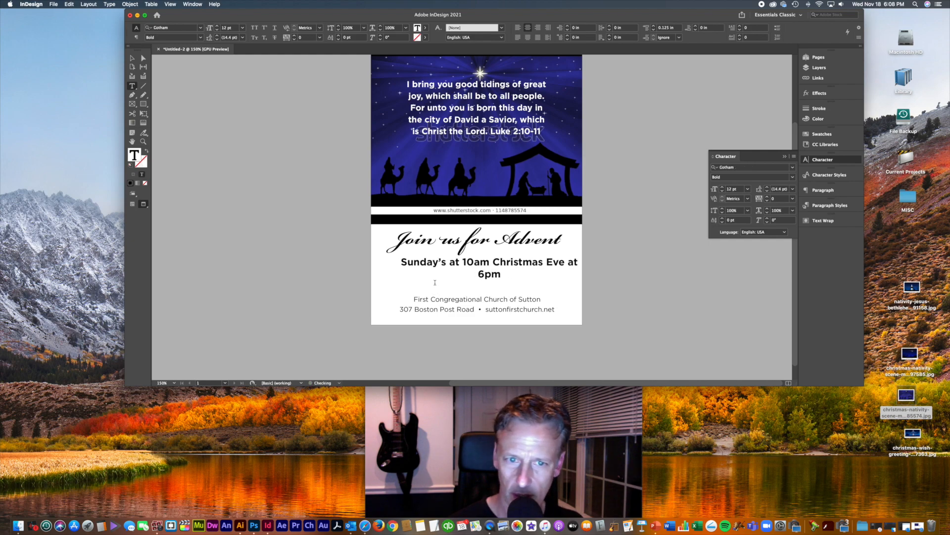
key(Return)
key(Escape)
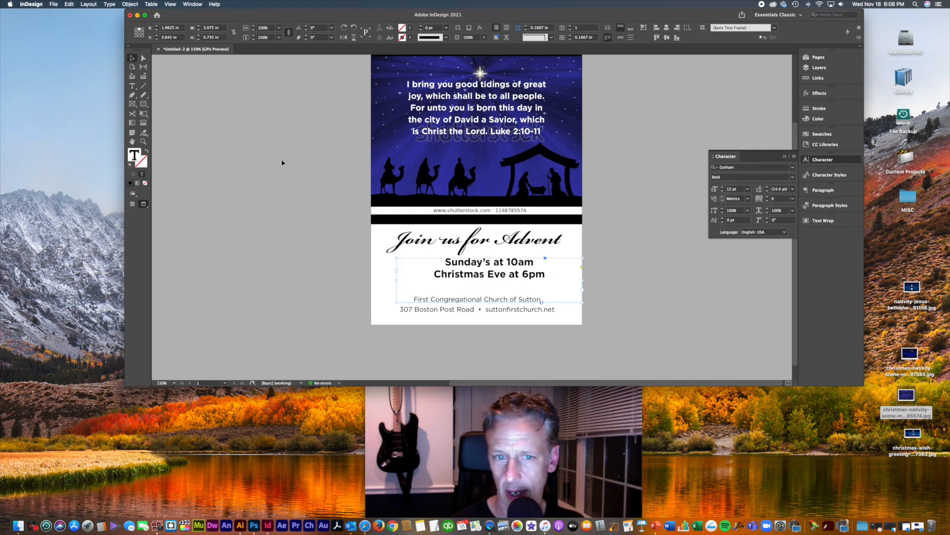
Step: Shorten the service-times frame to fit and nudge the address frame's top edge
drag(490, 302, 507, 275)
click(547, 242)
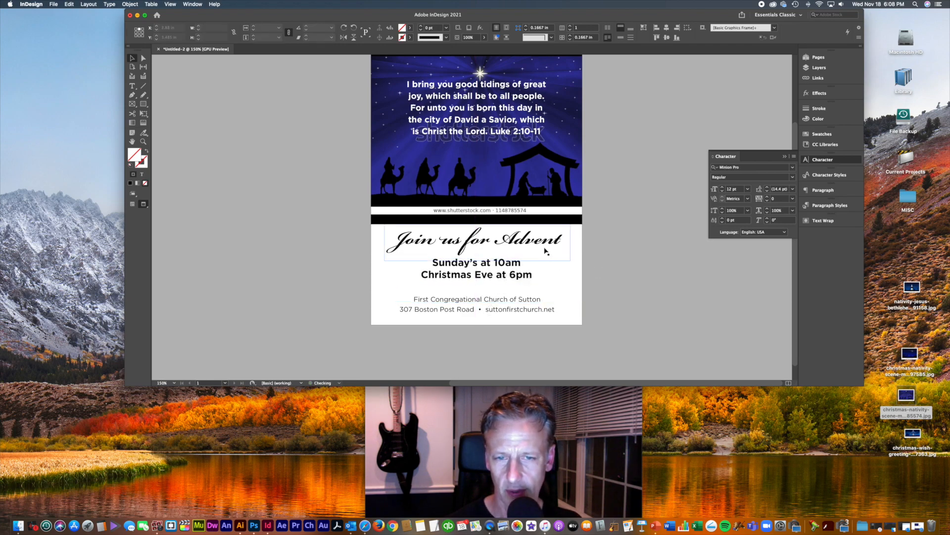
click(567, 281)
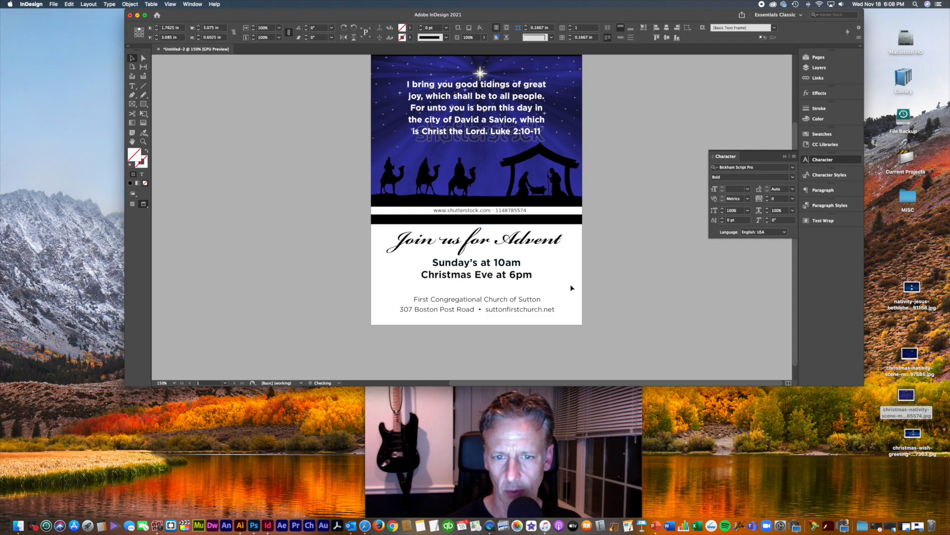
click(481, 299)
drag(479, 296, 478, 298)
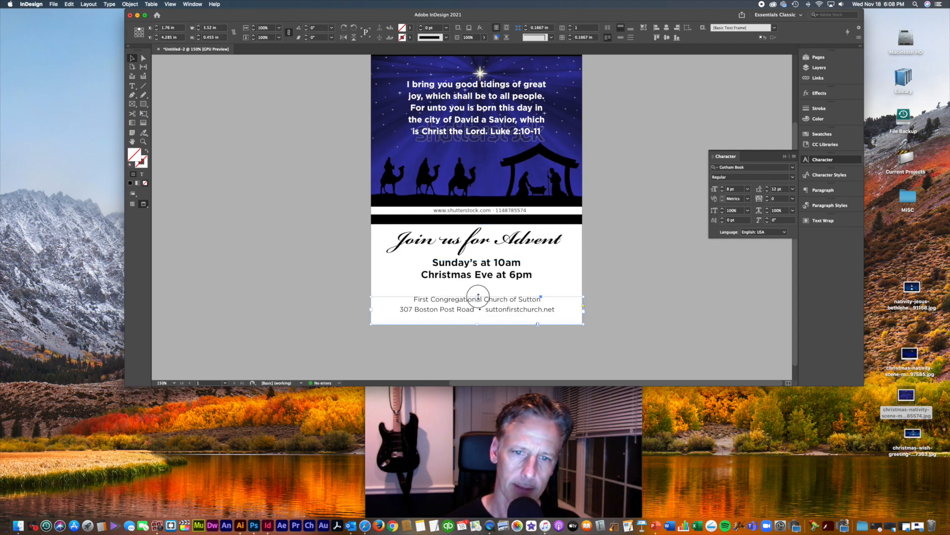
click(632, 294)
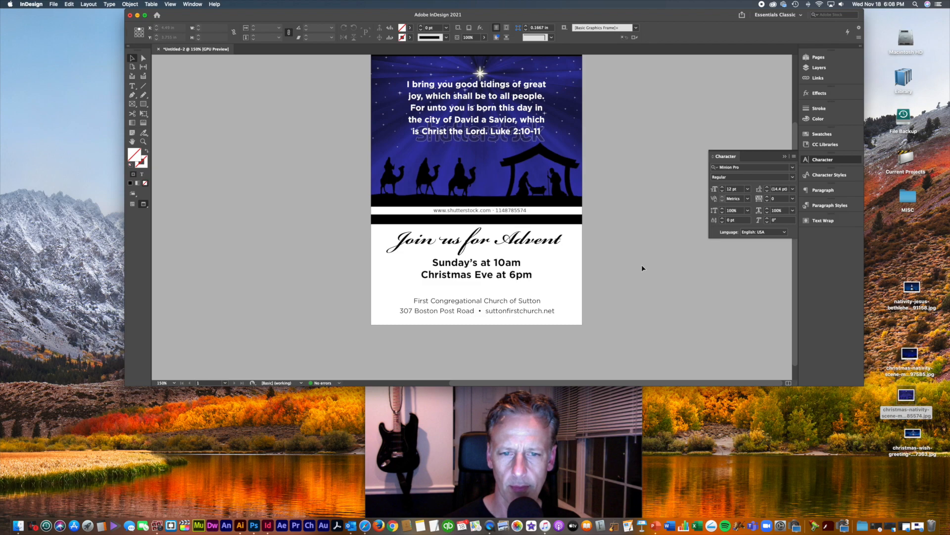
Step: Crop the watermark strip off the bottom of the nativity image at 200% zoom
key(super+equal)
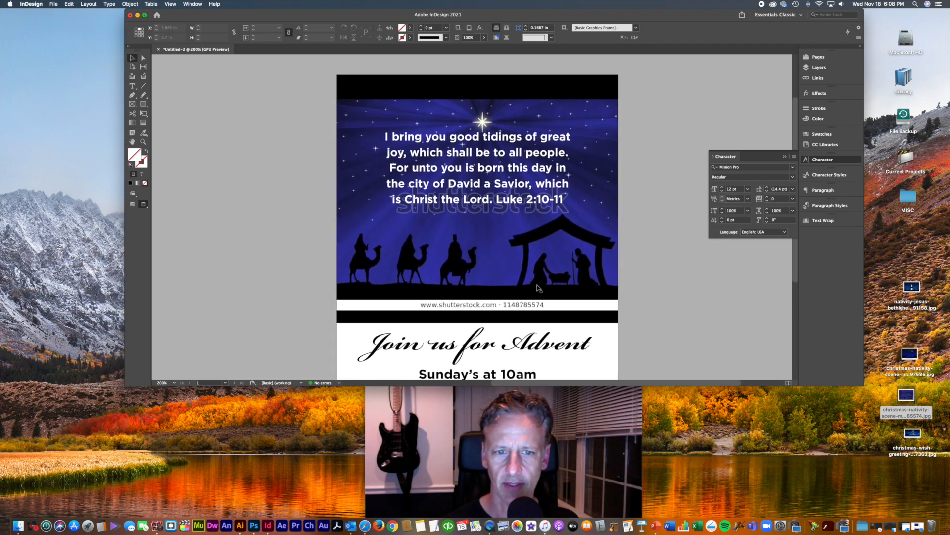
click(538, 288)
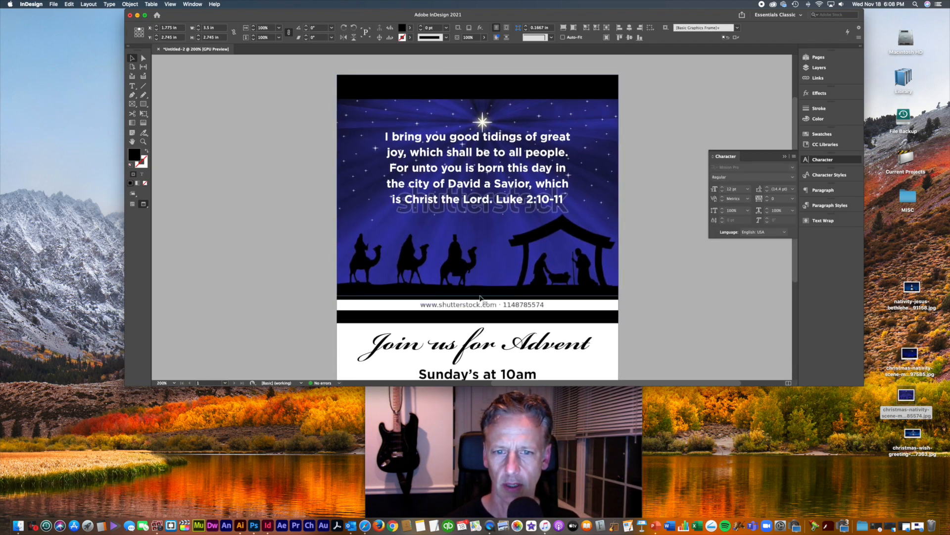
drag(480, 296, 480, 296)
click(643, 278)
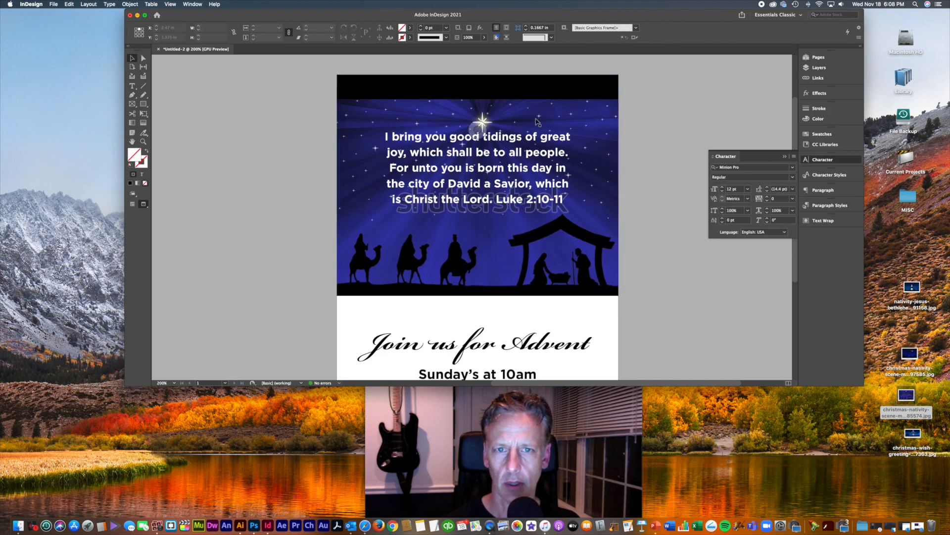
Step: Move the nativity image, verse, headline and service-times frames up the page
mouse_move(596, 116)
mouse_down()
mouse_move(596, 101)
mouse_move(600, 107)
mouse_up()
click(521, 189)
drag(525, 173, 531, 159)
click(636, 262)
click(602, 216)
scroll(553, 265, down, 5)
drag(542, 262, 532, 207)
drag(497, 278, 500, 260)
drag(505, 216, 503, 218)
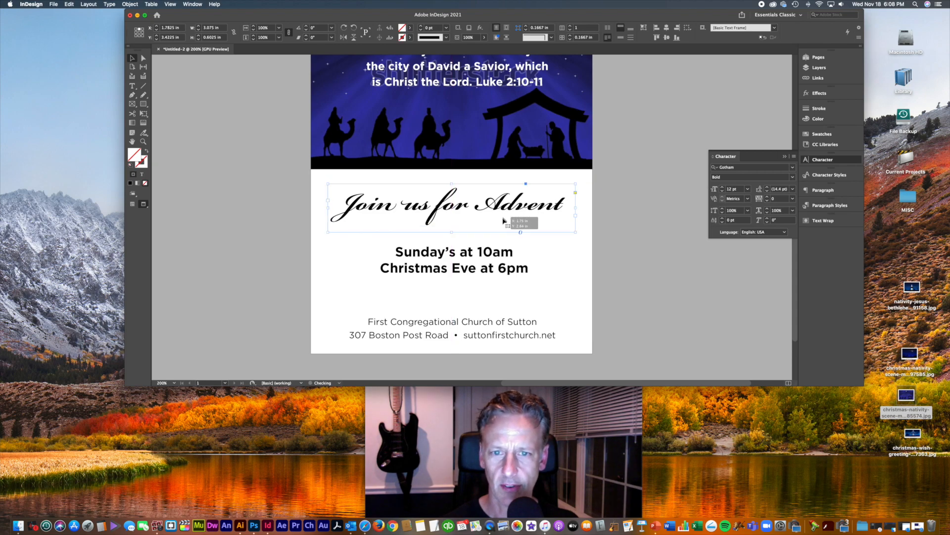
drag(513, 266, 515, 267)
drag(497, 216, 497, 204)
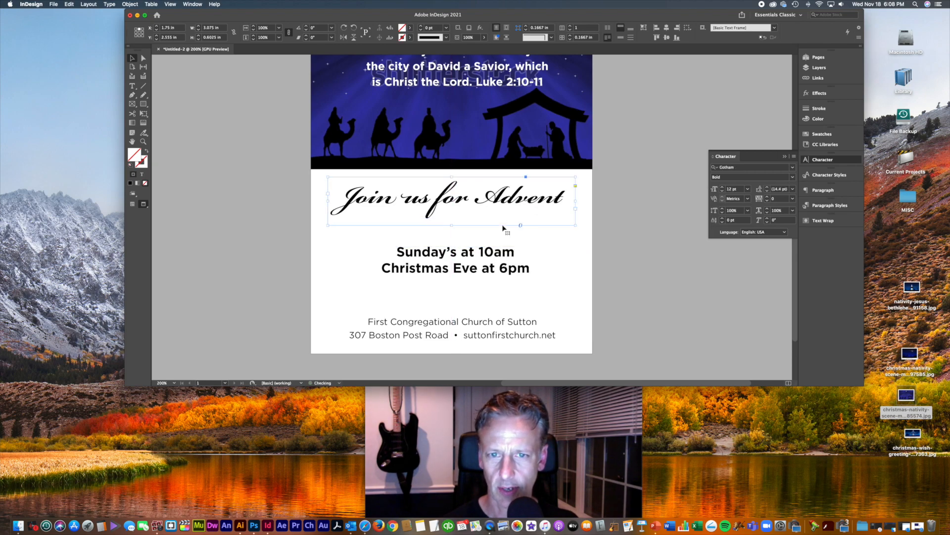
drag(500, 270, 510, 247)
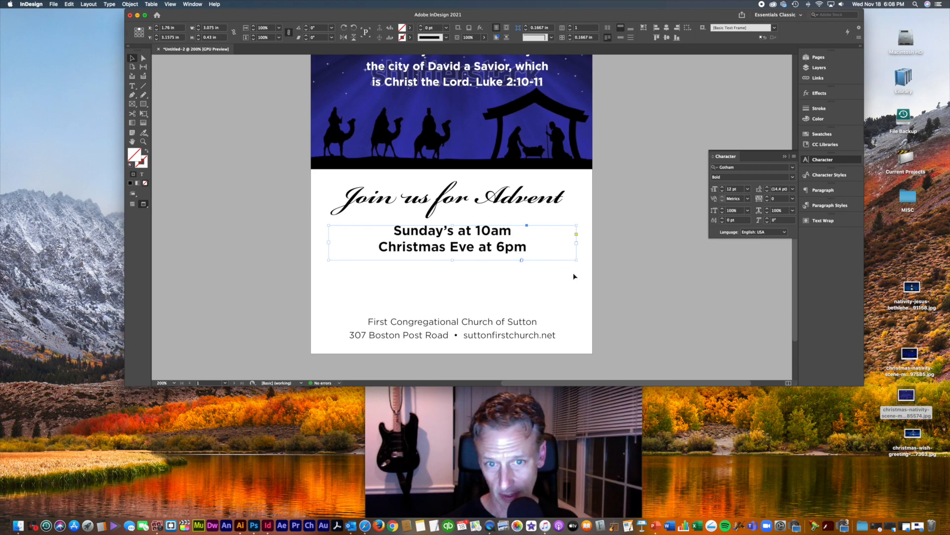
Step: Move the address block up, duplicate it above the original, and select the copy's text
click(549, 322)
drag(510, 340, 497, 284)
key(super+a)
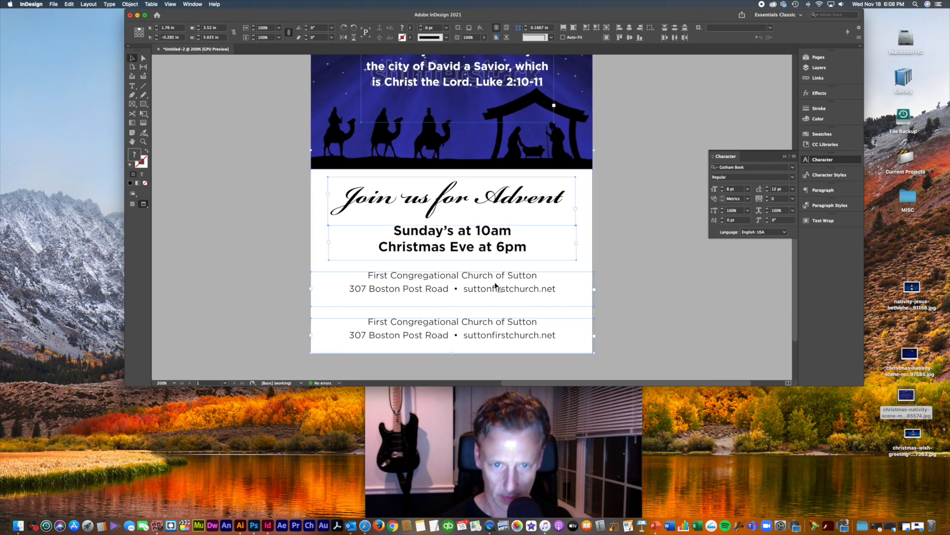
double_click(515, 294)
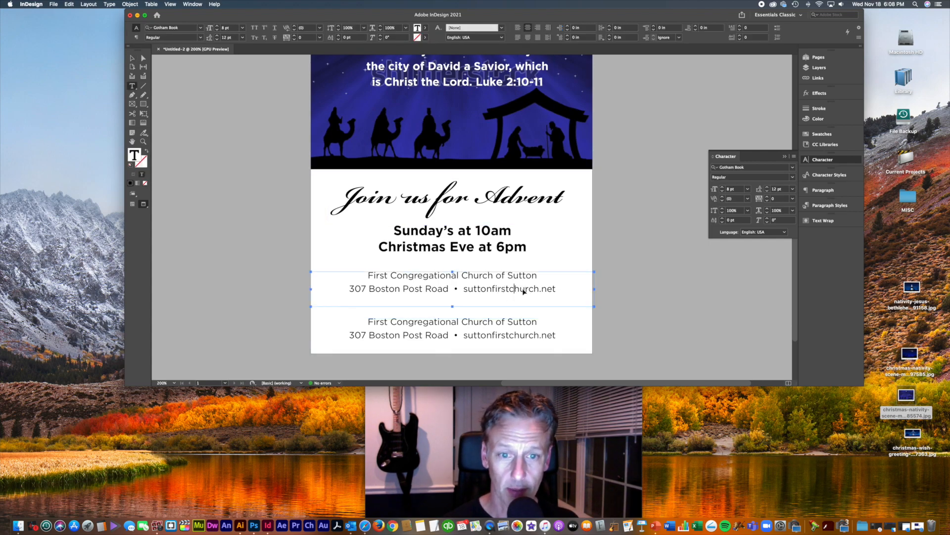
key(super+a)
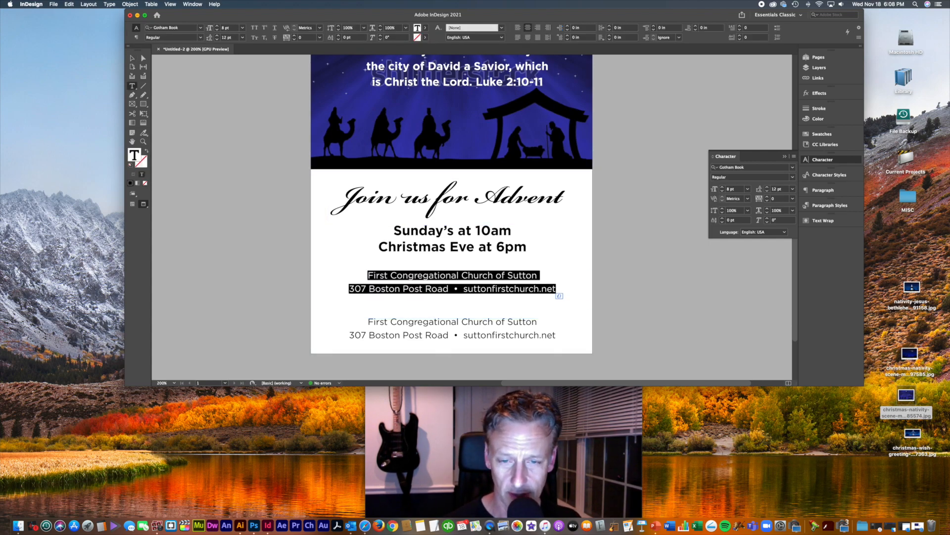
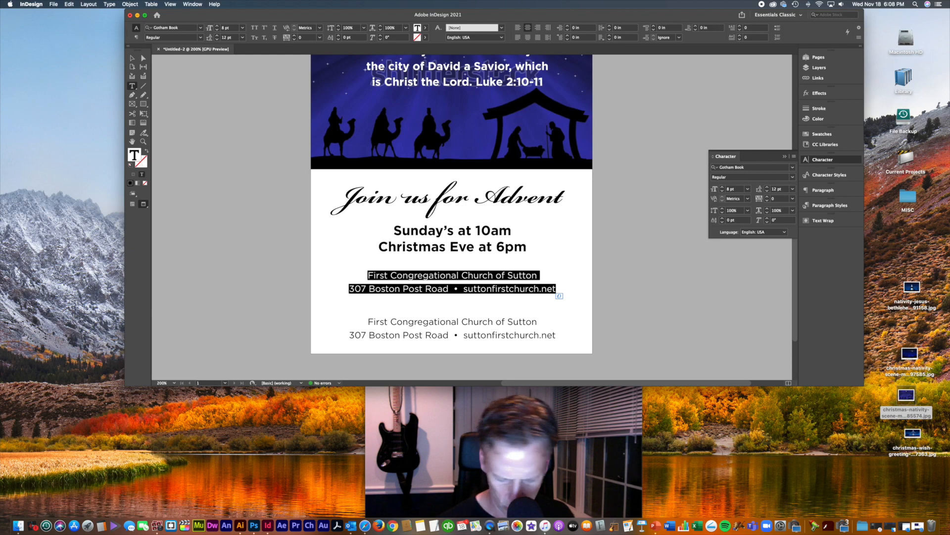
Step: Replace the copied address text with 'Come and celebrate with our new pastor' and the pastor's name
text(Come)
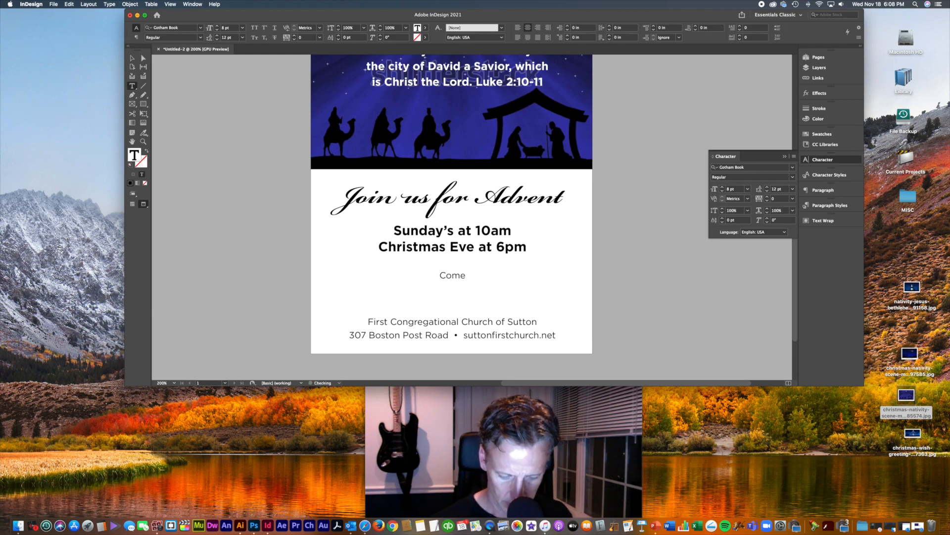
text( and cele)
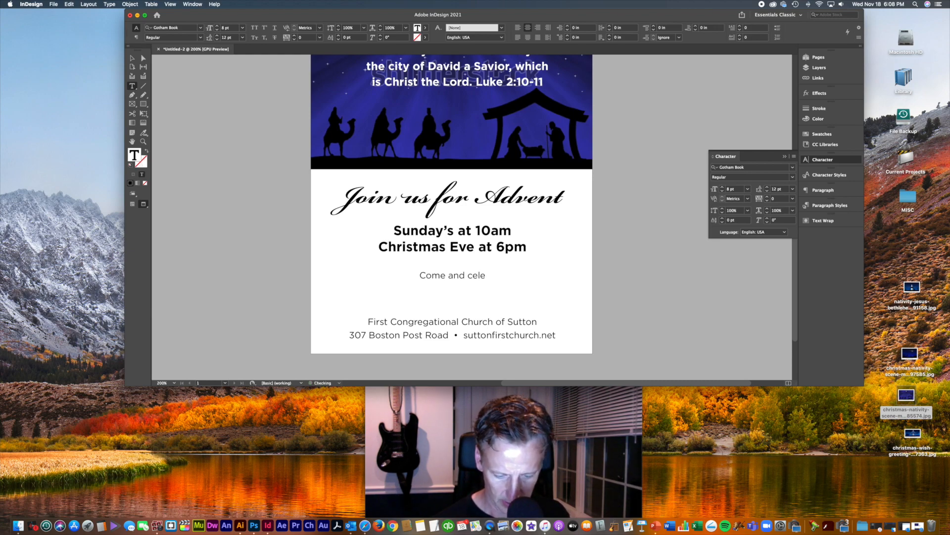
text(brate with)
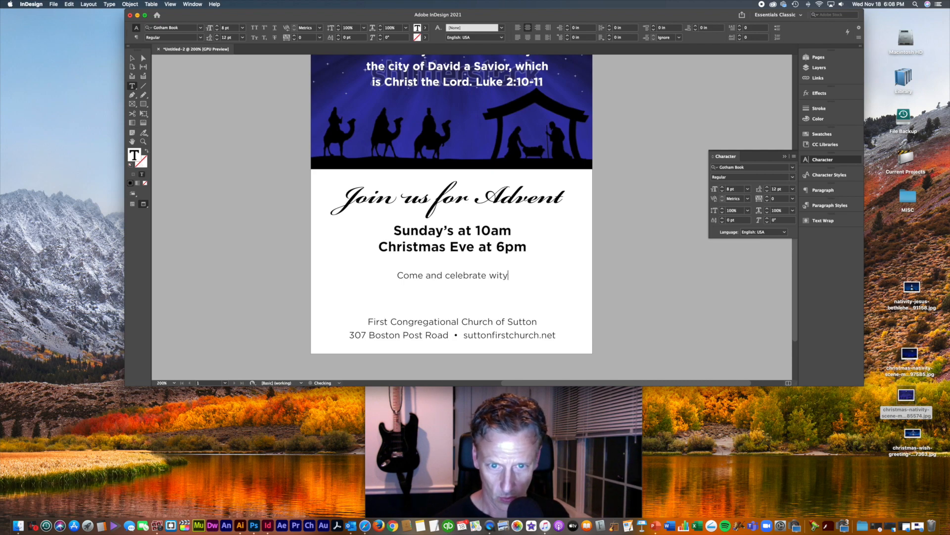
key(BackSpace)
text(h o)
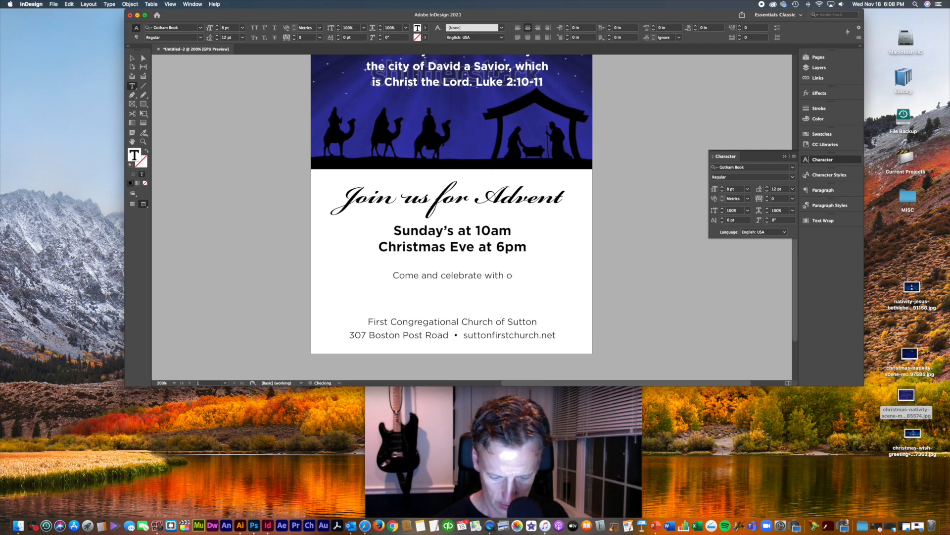
text(ur new pastor)
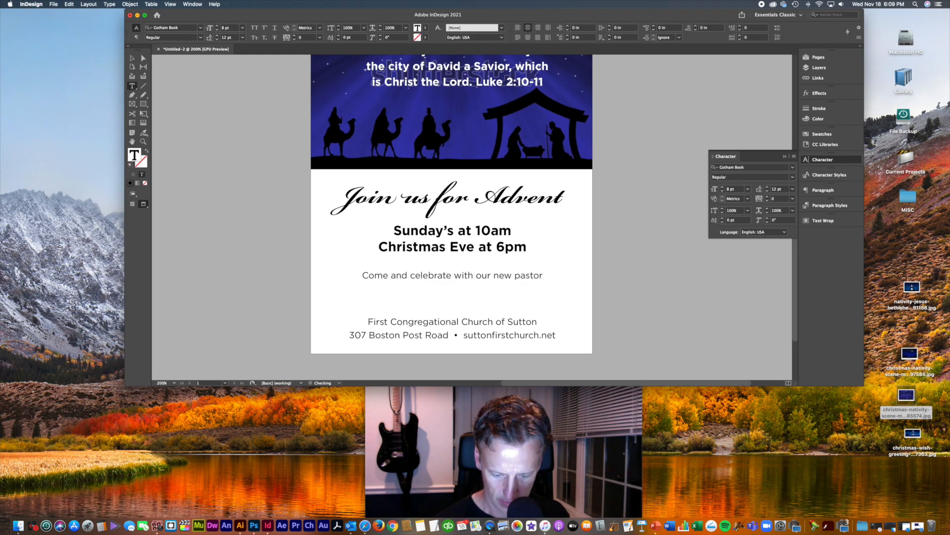
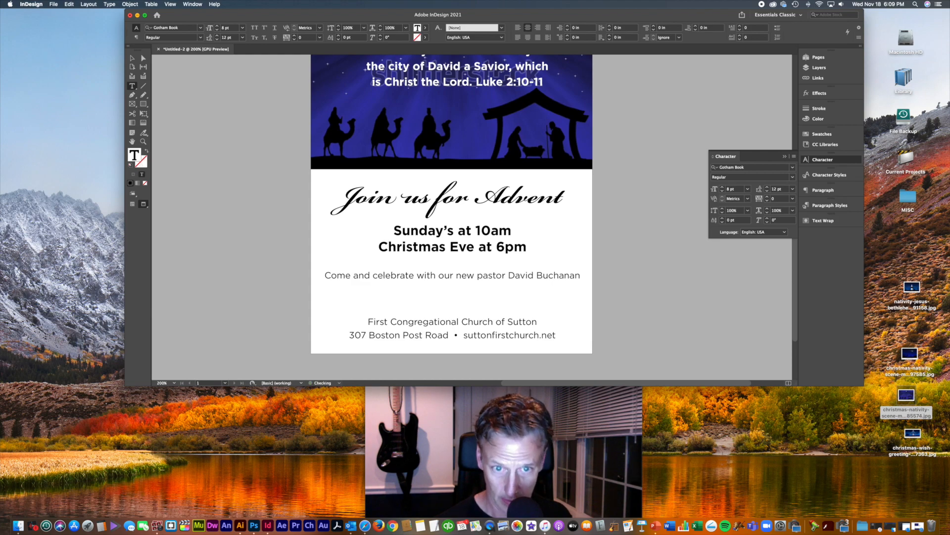
click(132, 58)
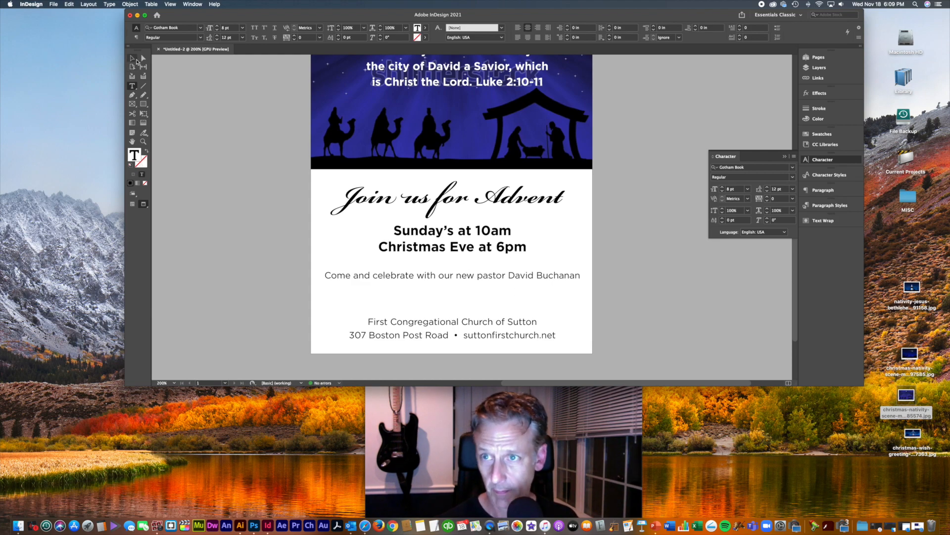
Step: Enlarge the line to 10 pt, change 'new' to 'newly placed', break before 'placed', increase leading
key(super+shift+period)
key(super+shift+period)
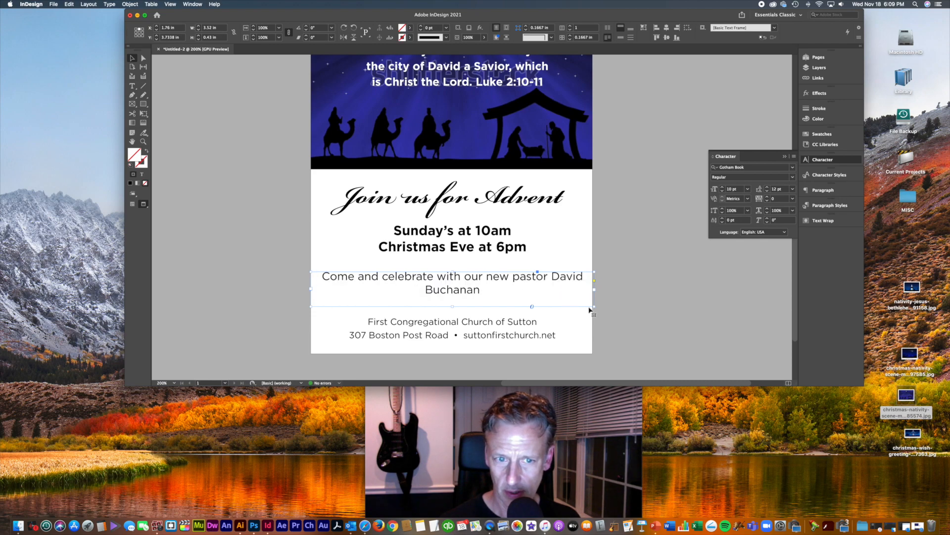
double_click(510, 276)
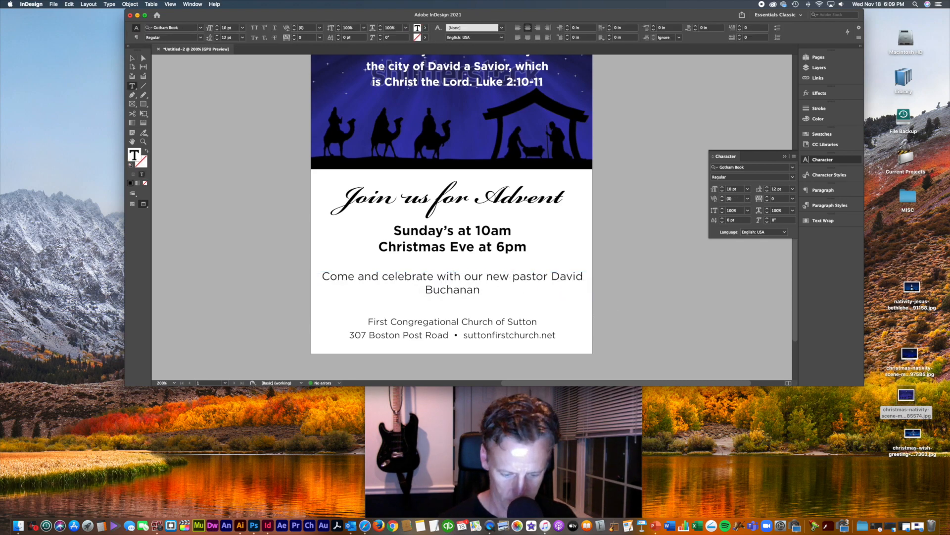
text(ly placed)
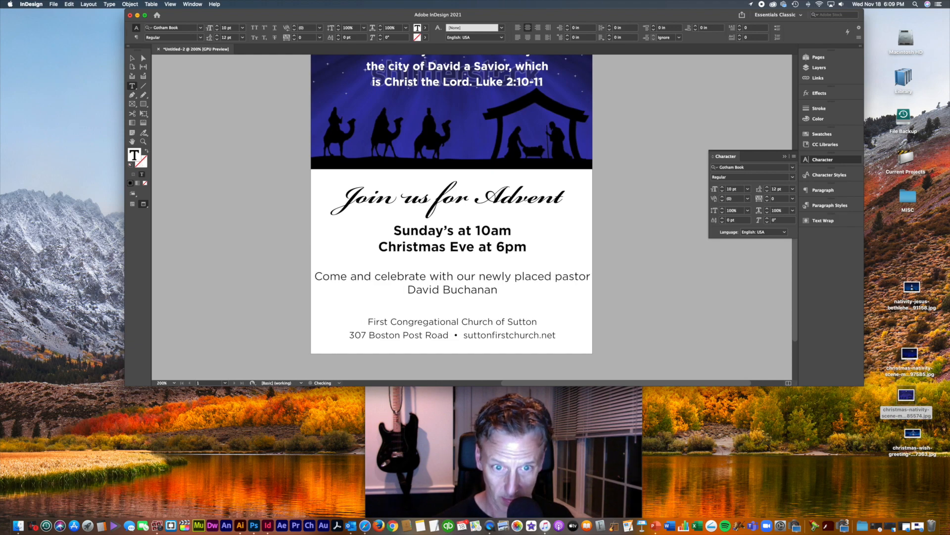
click(517, 278)
key(Return)
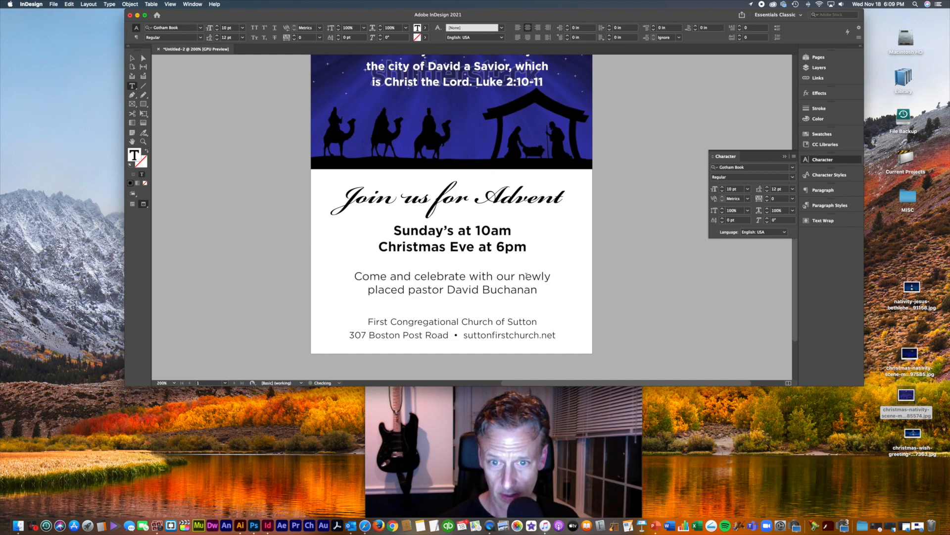
key(super+a)
click(767, 188)
click(767, 188)
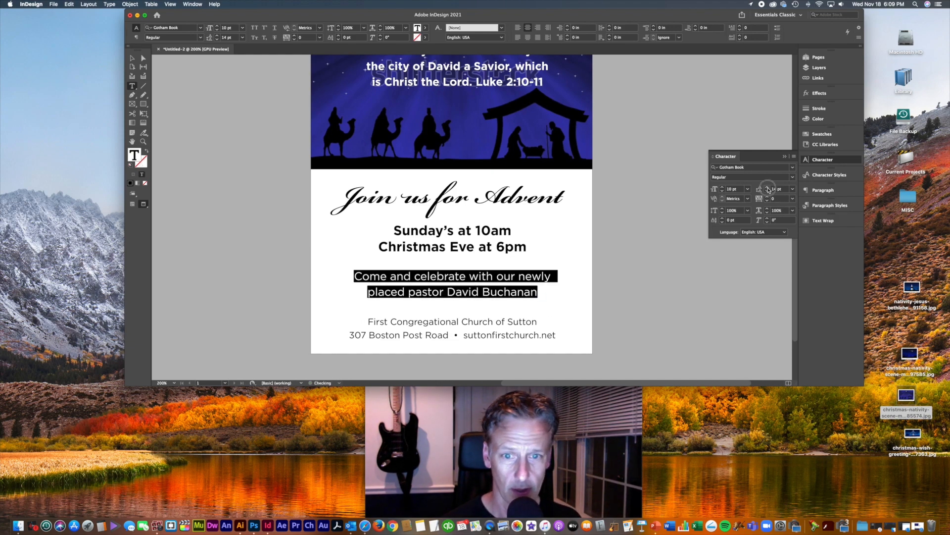
click(767, 187)
Step: Nudge the pastor frame up, make its text Italic and tighten leading to 15 pt
click(132, 58)
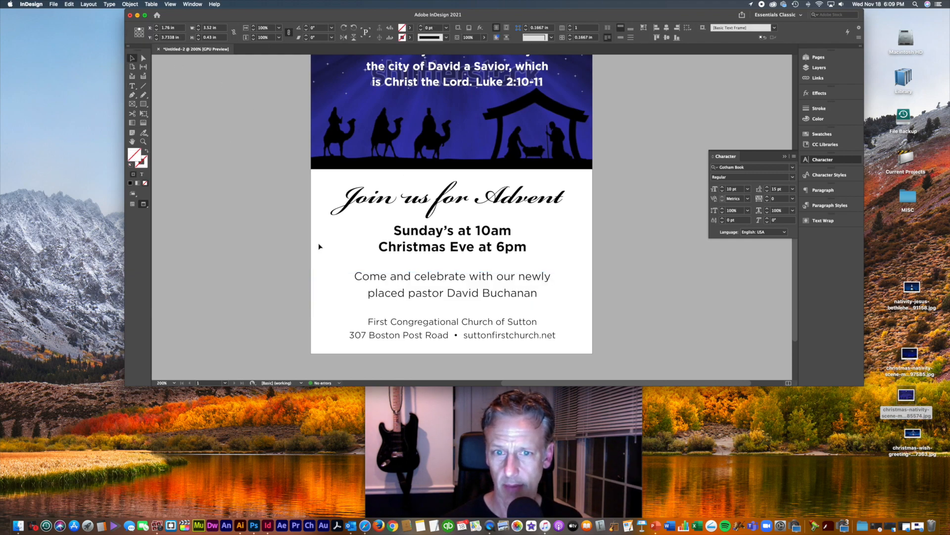
drag(523, 296, 524, 292)
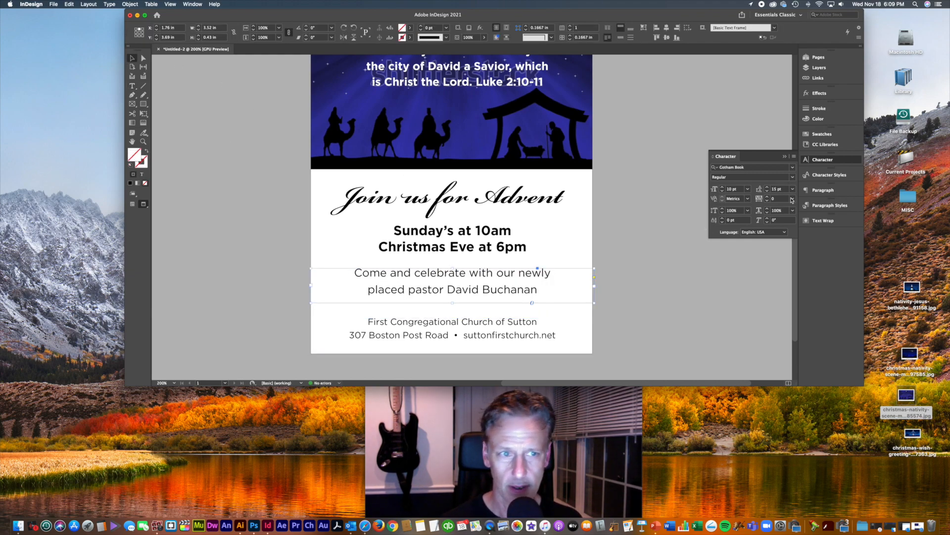
click(792, 177)
click(772, 186)
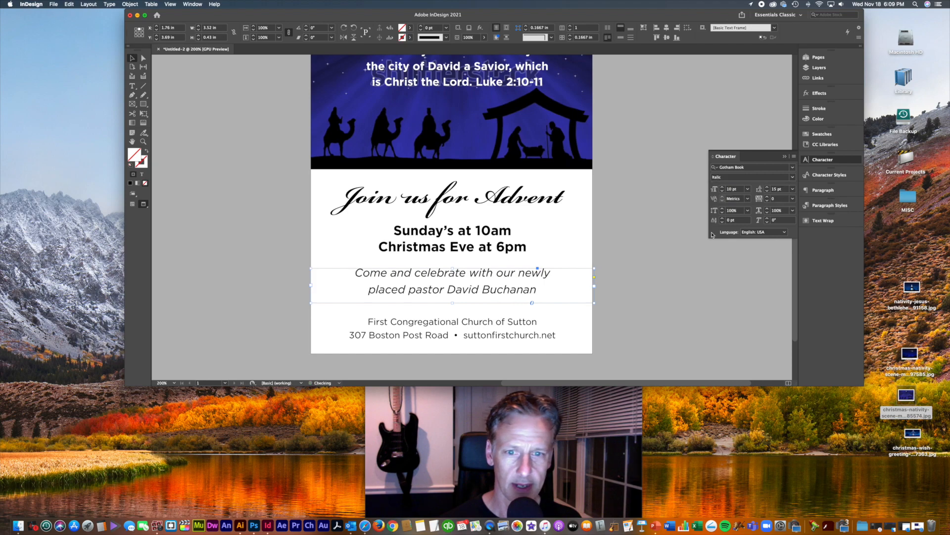
click(666, 291)
click(570, 283)
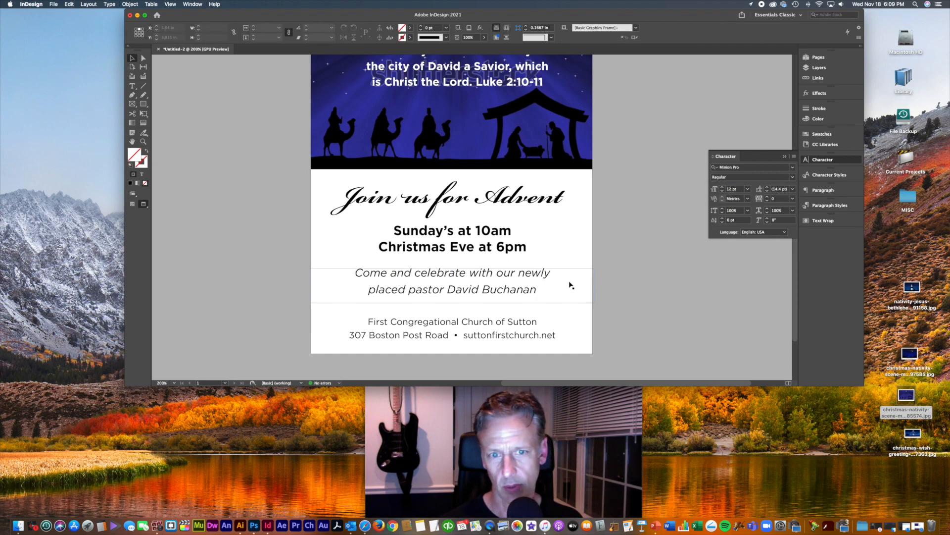
click(768, 191)
click(768, 191)
click(685, 287)
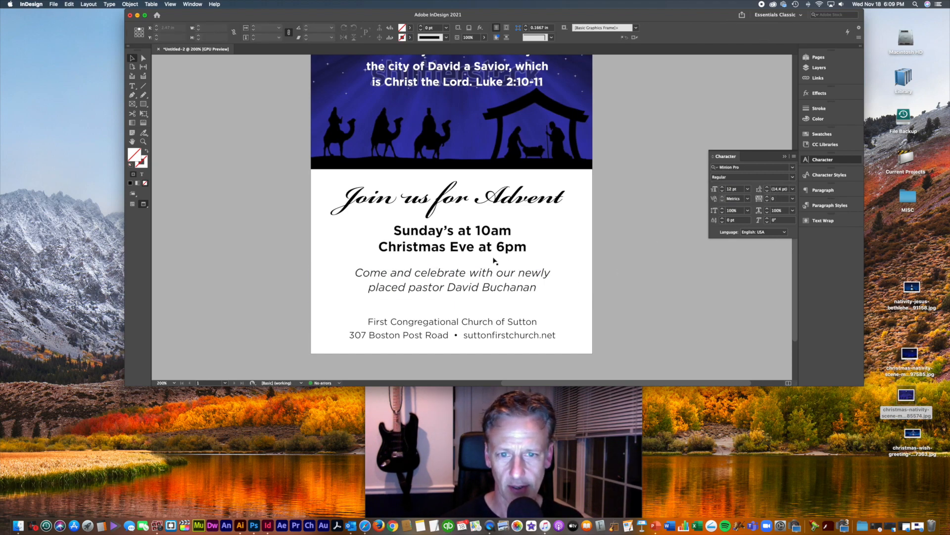
click(471, 249)
Step: Set the service times in all caps and colour them dark blue C=100 M=90 Y=10 K=0
key(super+shift+k)
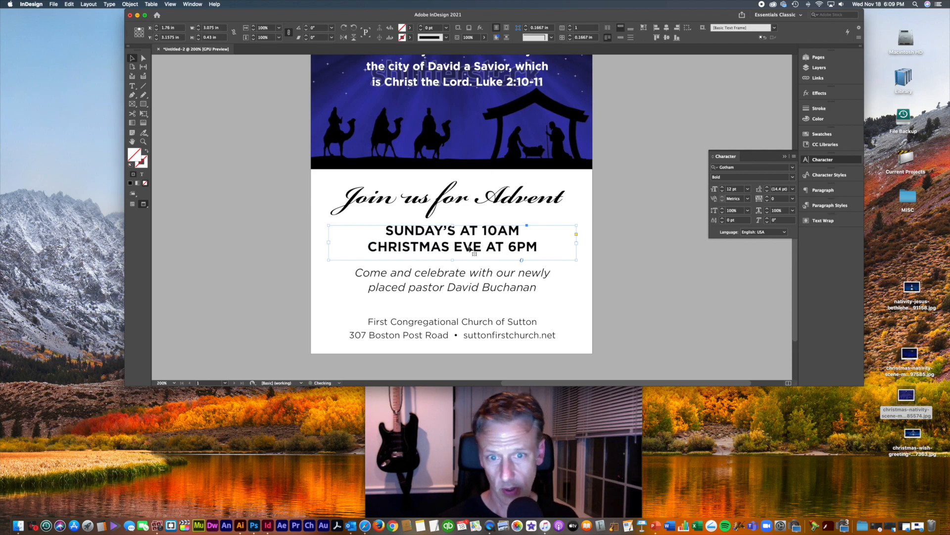
key(super+shift+k)
key(super+shift+k)
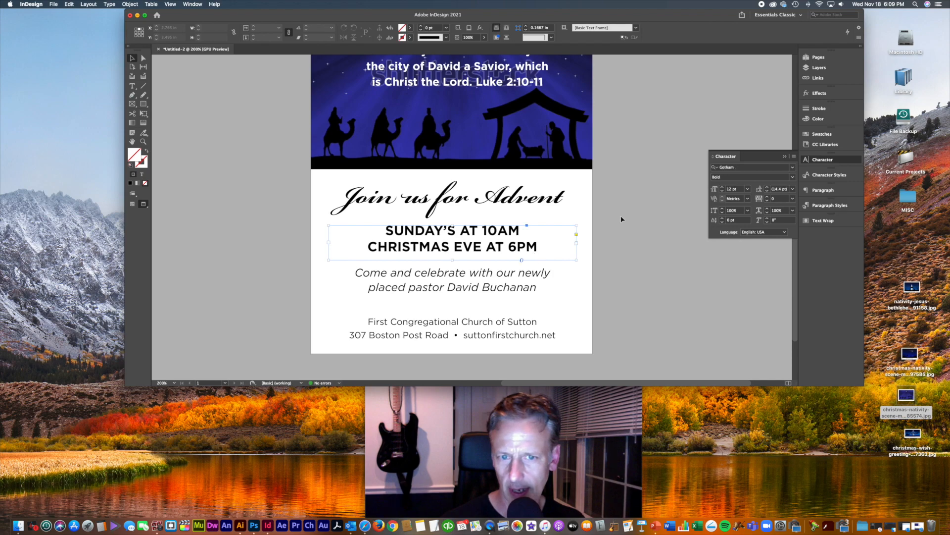
click(822, 134)
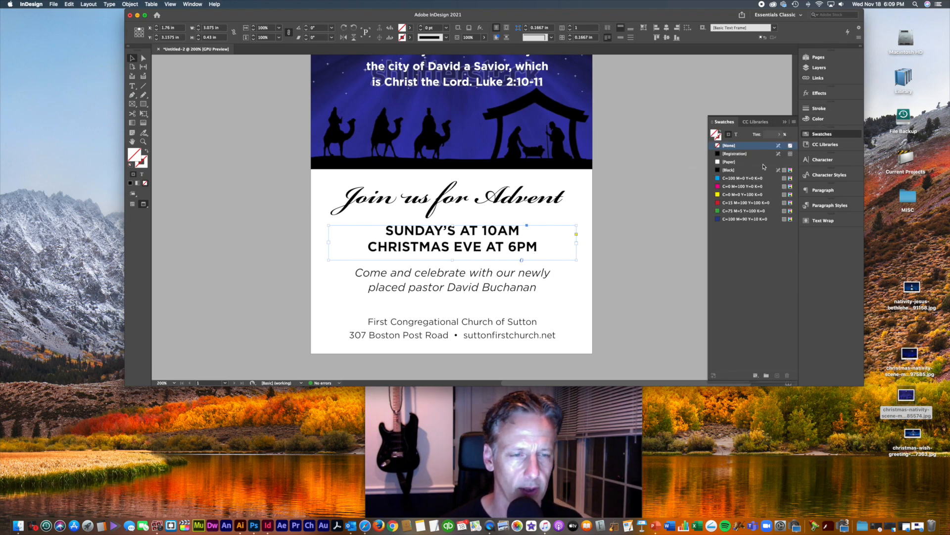
key(j)
click(735, 218)
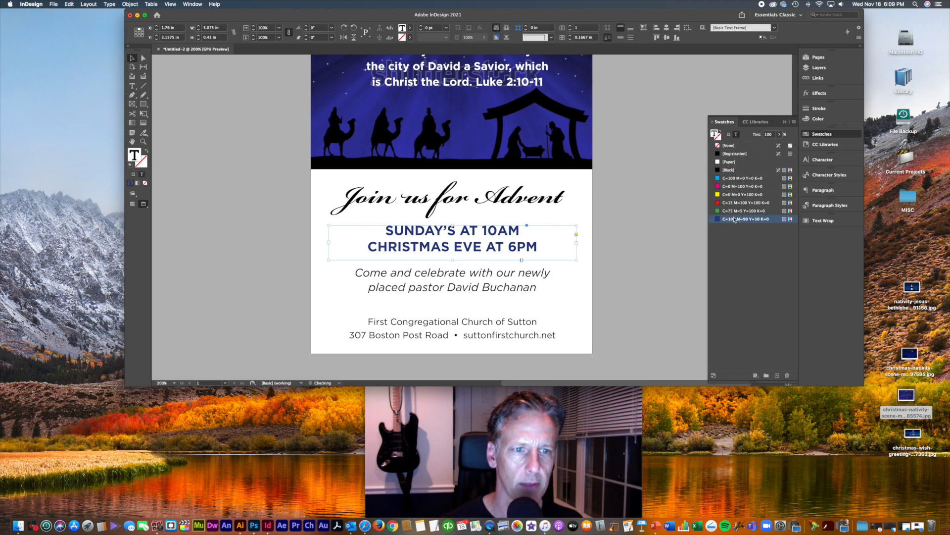
click(636, 275)
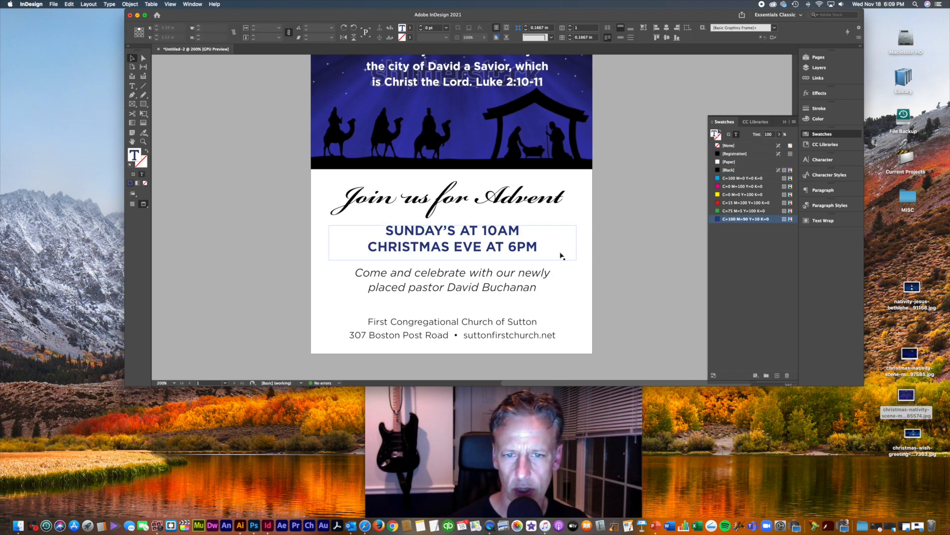
click(548, 251)
Step: Enlarge the service times to 14 pt and replace 'AT' with a bullet in both lines
key(super+shift+period)
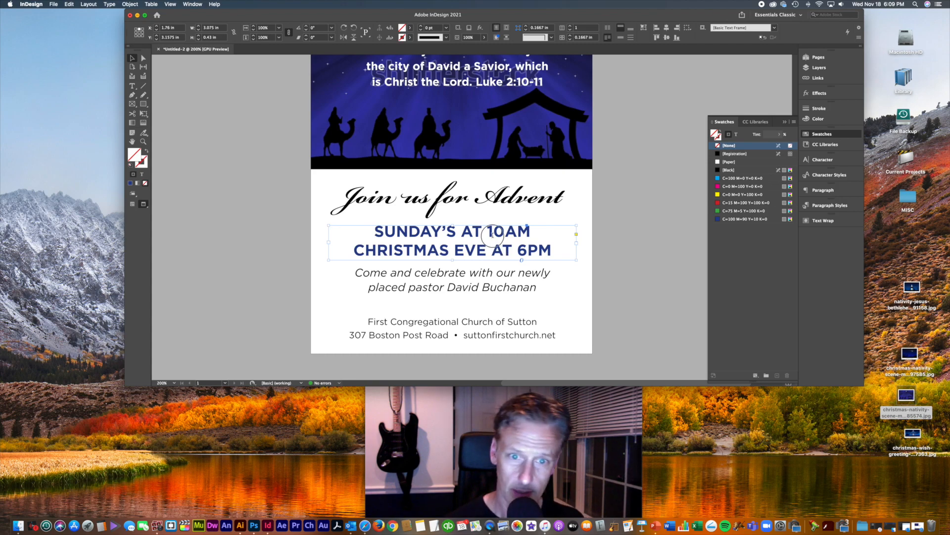
double_click(491, 231)
double_click(471, 231)
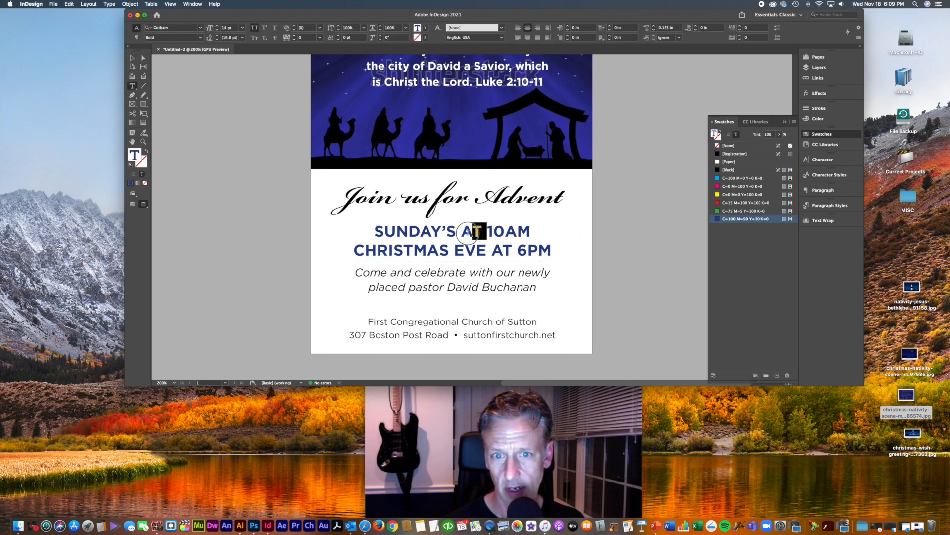
text(•)
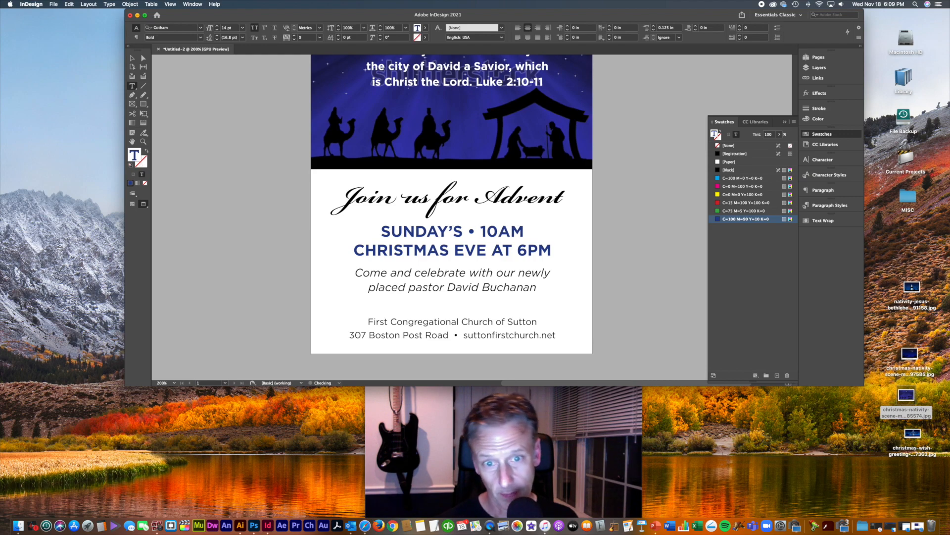
double_click(503, 250)
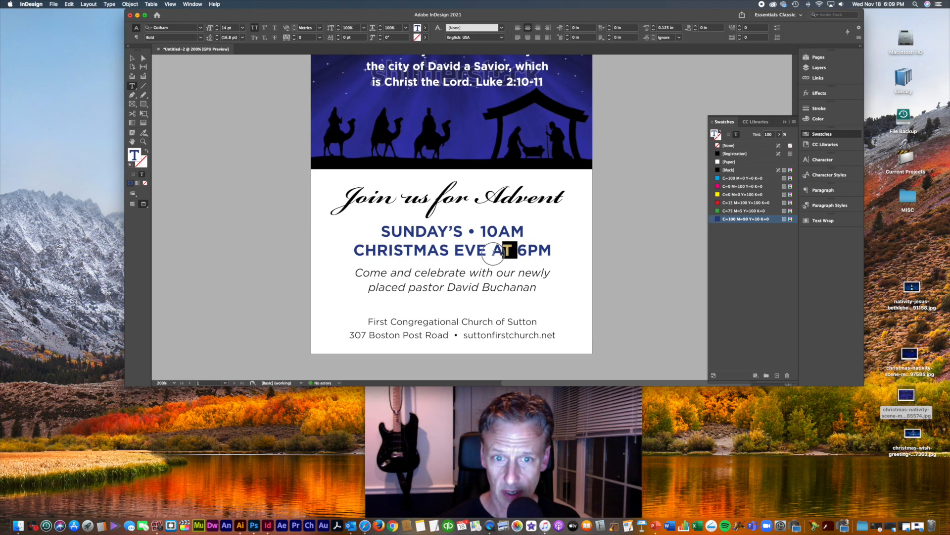
text(•)
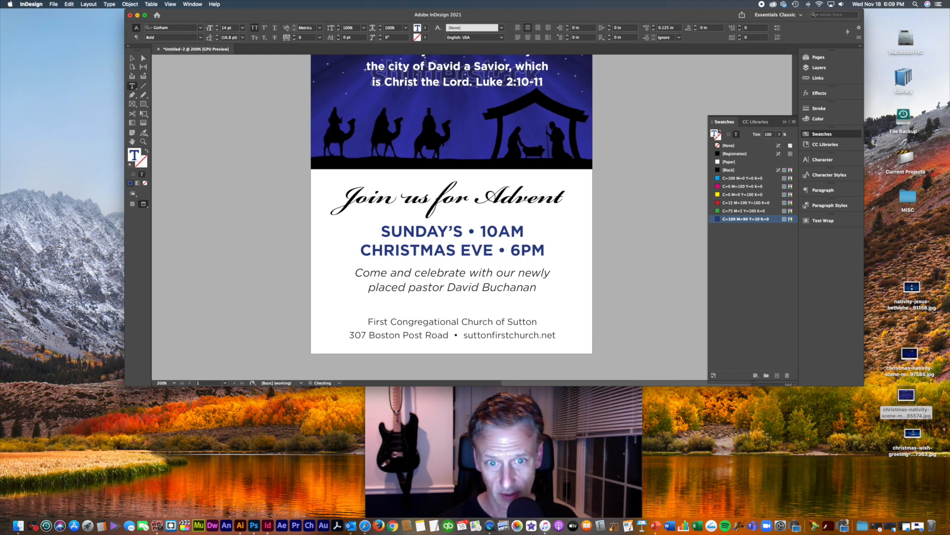
key(Escape)
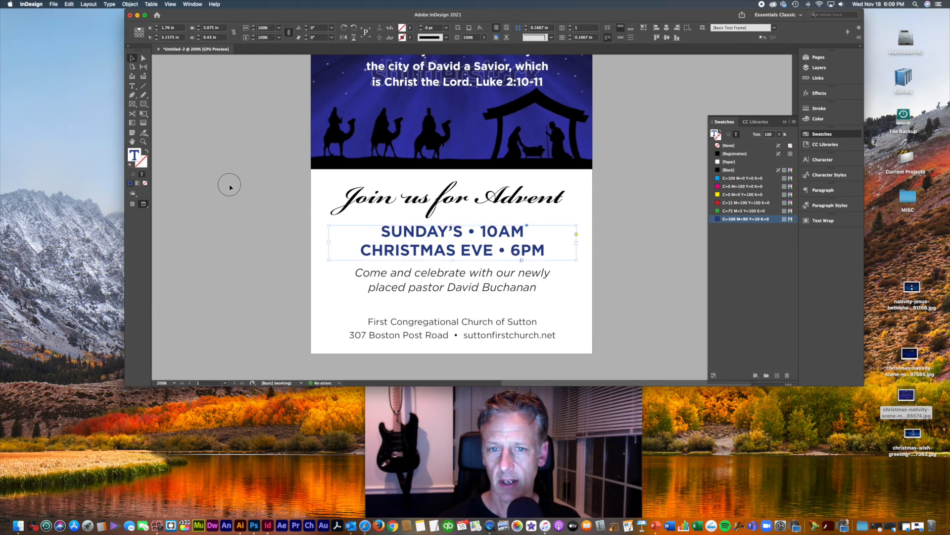
click(255, 215)
Step: Nudge the 'Come and celebrate' pastor frame down one arrow-key step
click(445, 207)
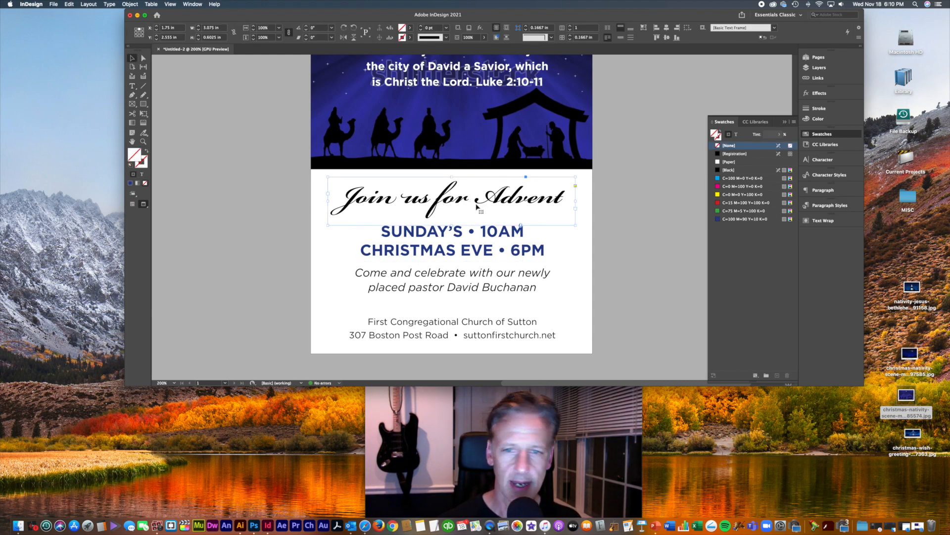
click(642, 230)
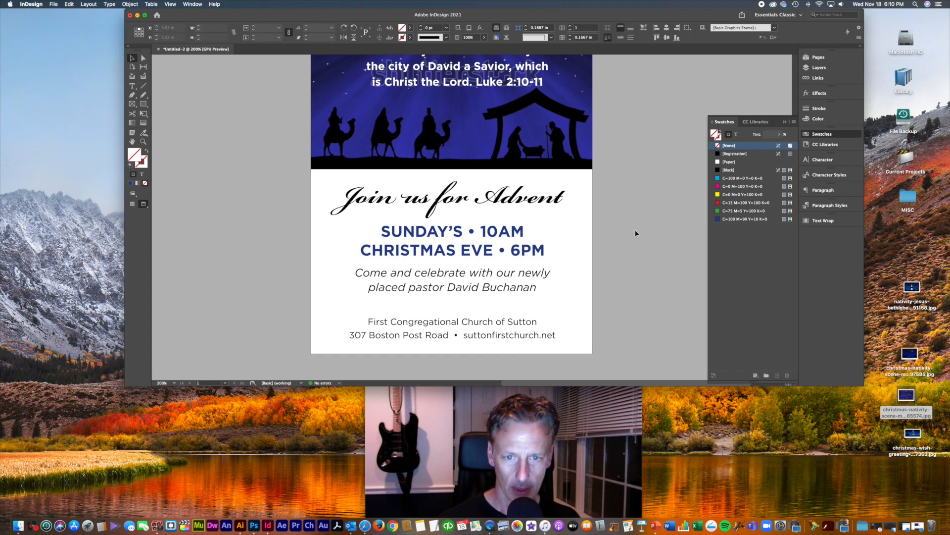
scroll(623, 237, down, 2)
scroll(634, 269, up, 1)
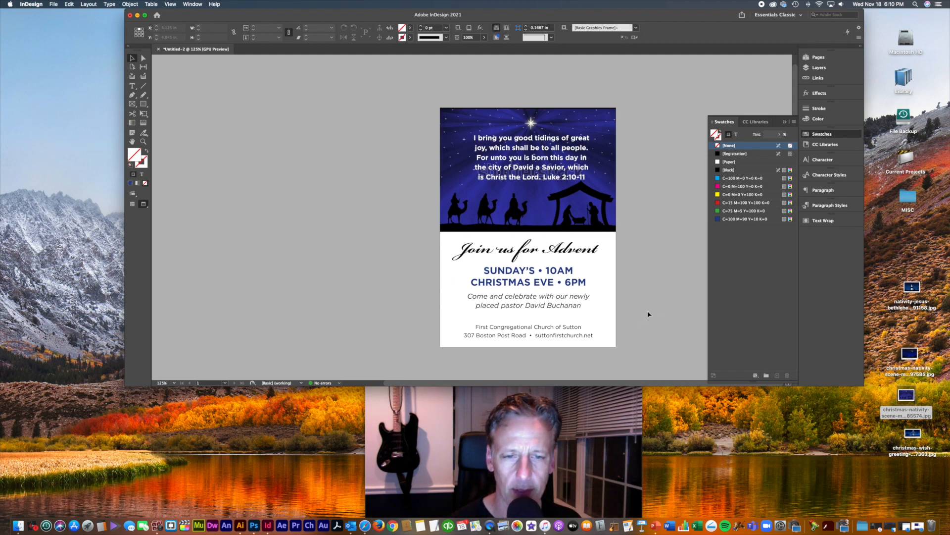
scroll(646, 304, up, 1)
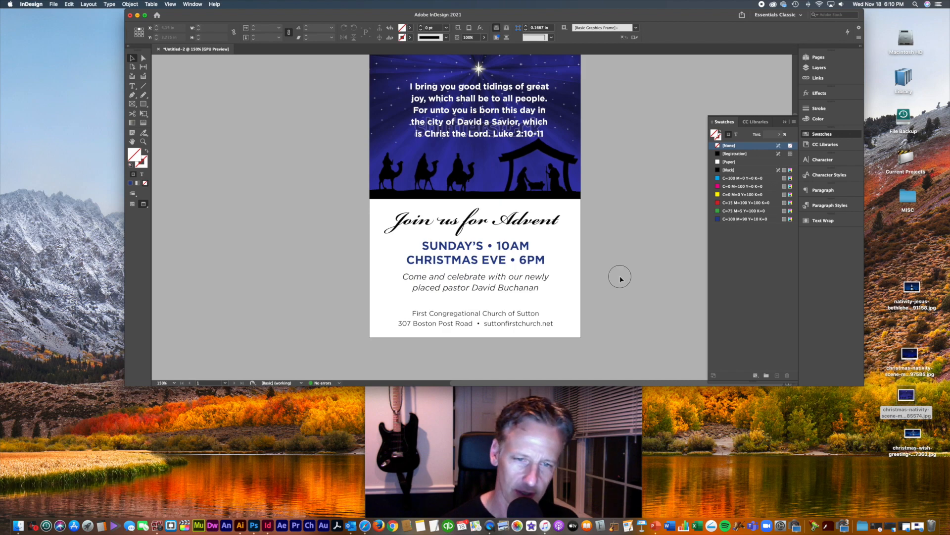
click(491, 288)
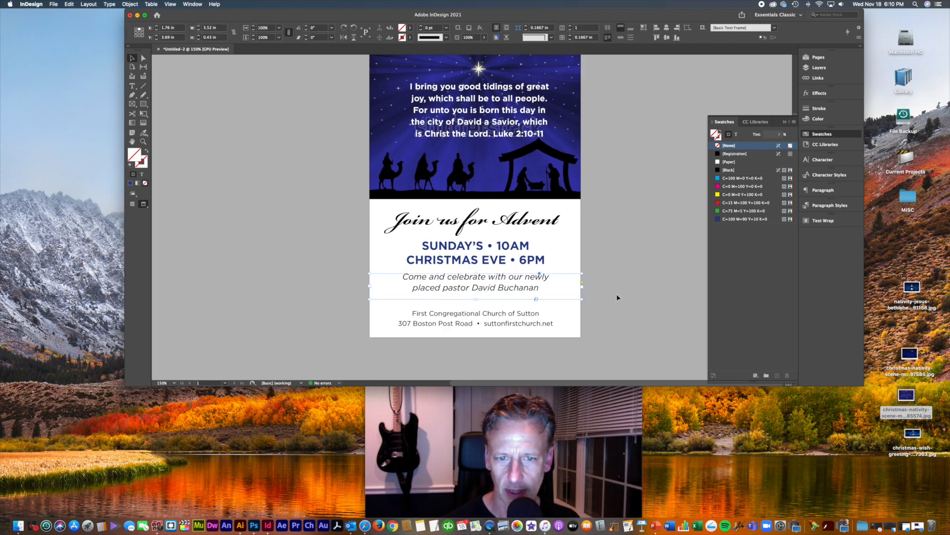
key(Down)
key(Down)
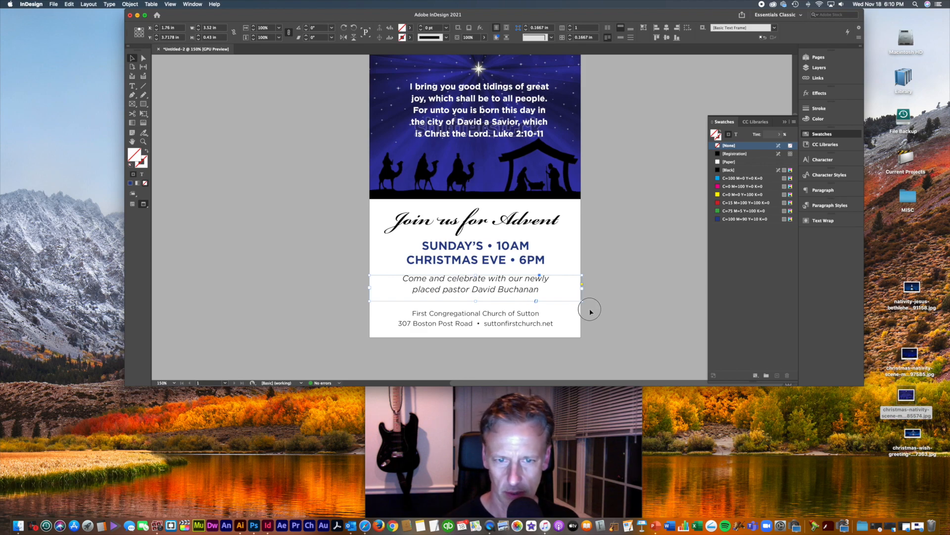
click(510, 324)
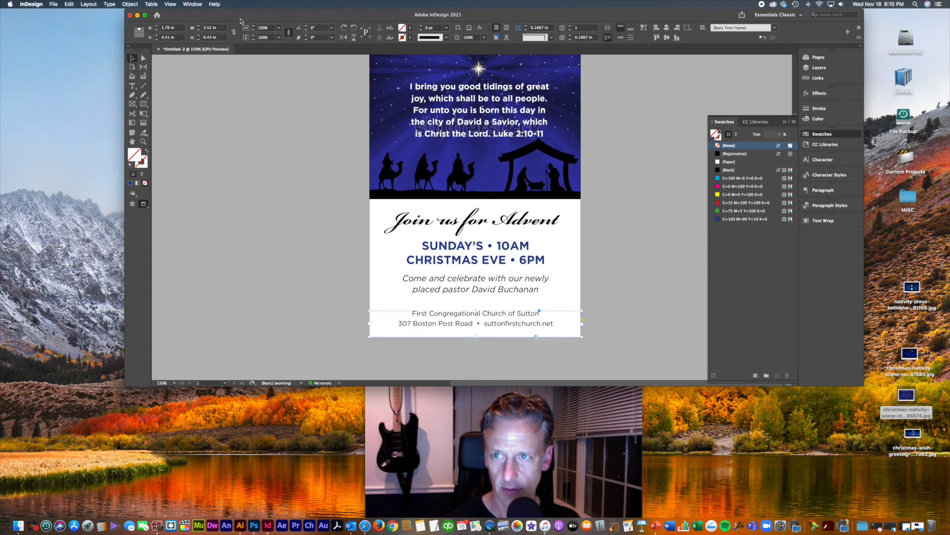
click(830, 162)
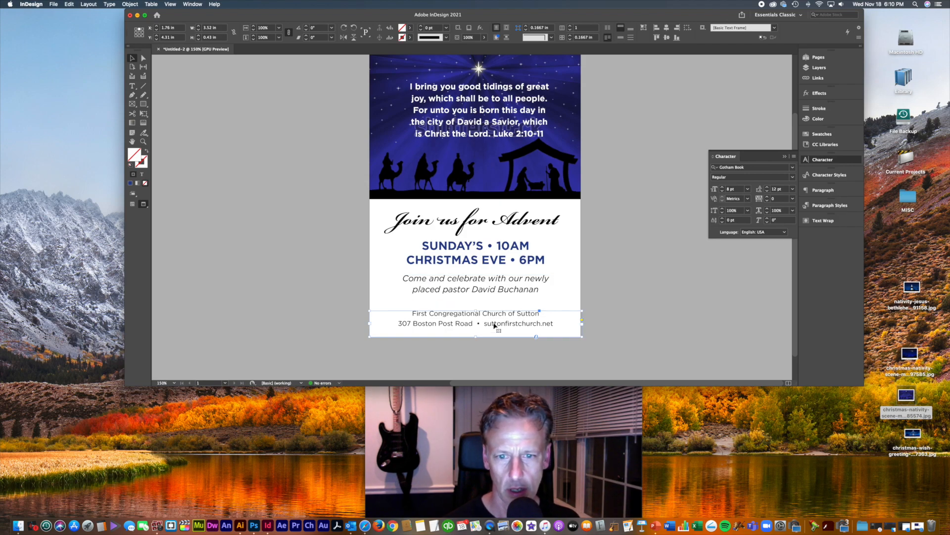
Step: Change the church name and address footer font to GothamMedium
click(792, 168)
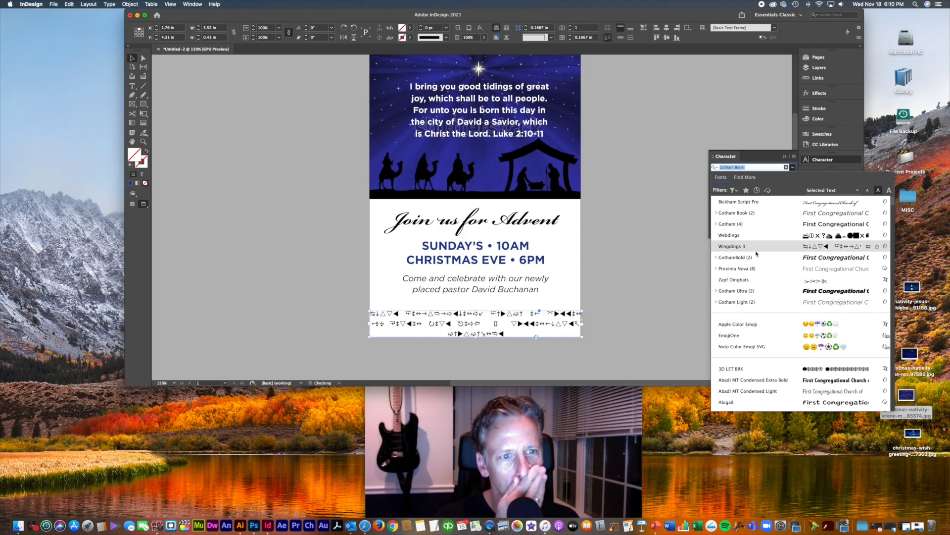
scroll(756, 255, down, 10)
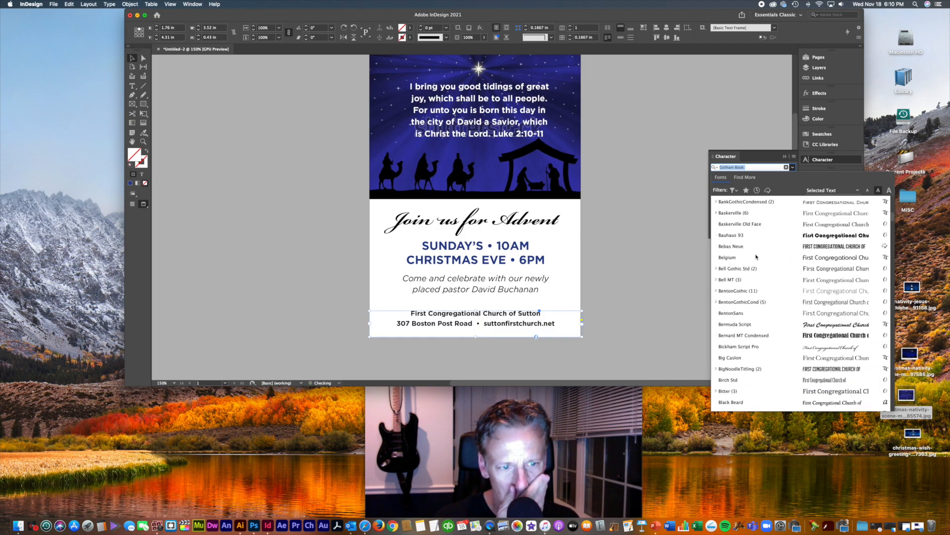
scroll(756, 257, down, 10)
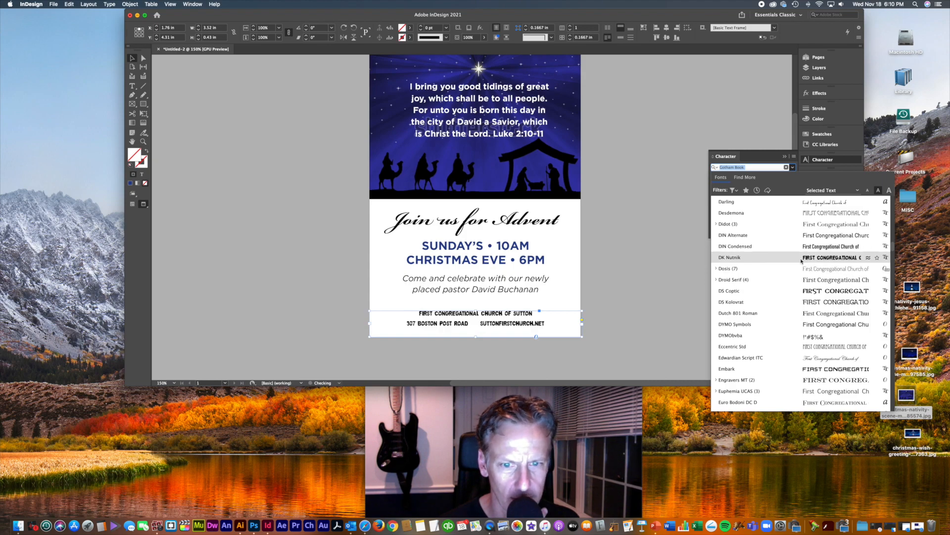
scroll(794, 326, down, 5)
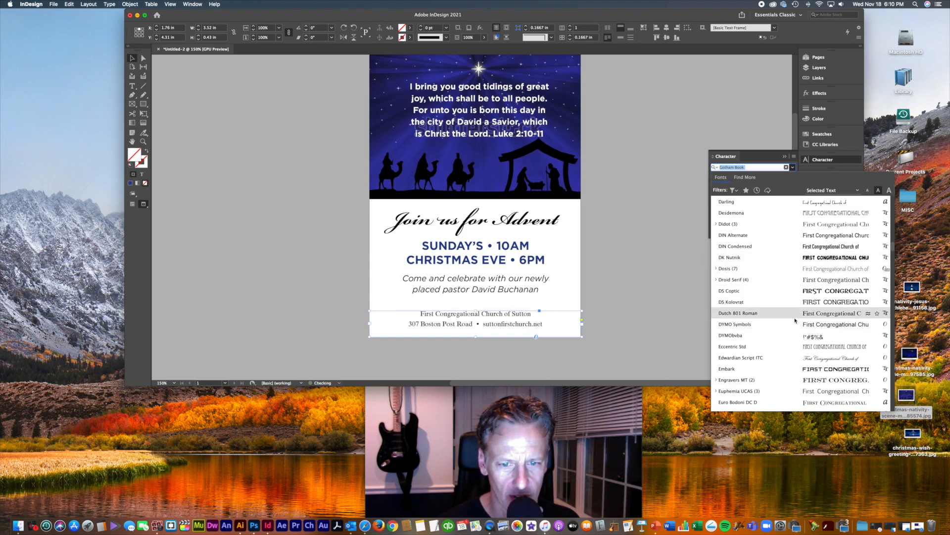
scroll(795, 320, down, 10)
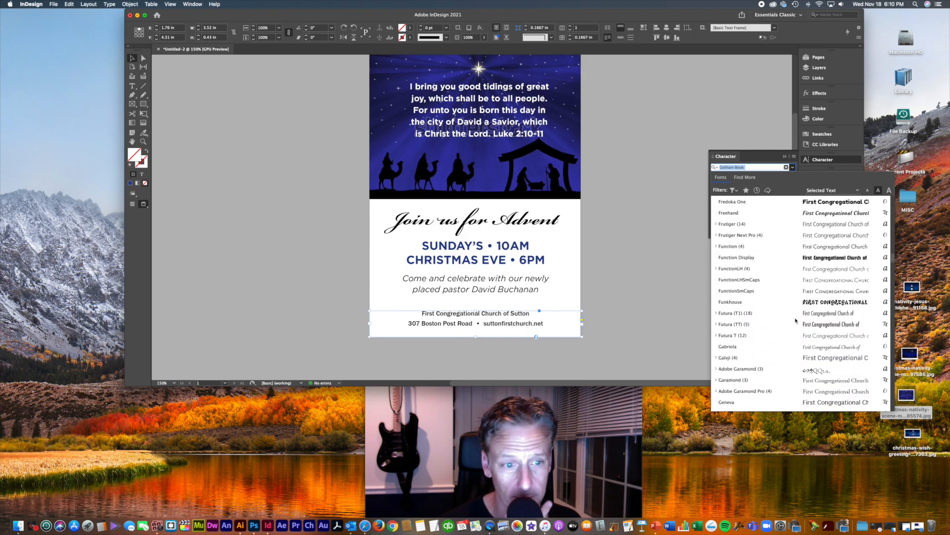
scroll(800, 384, down, 2)
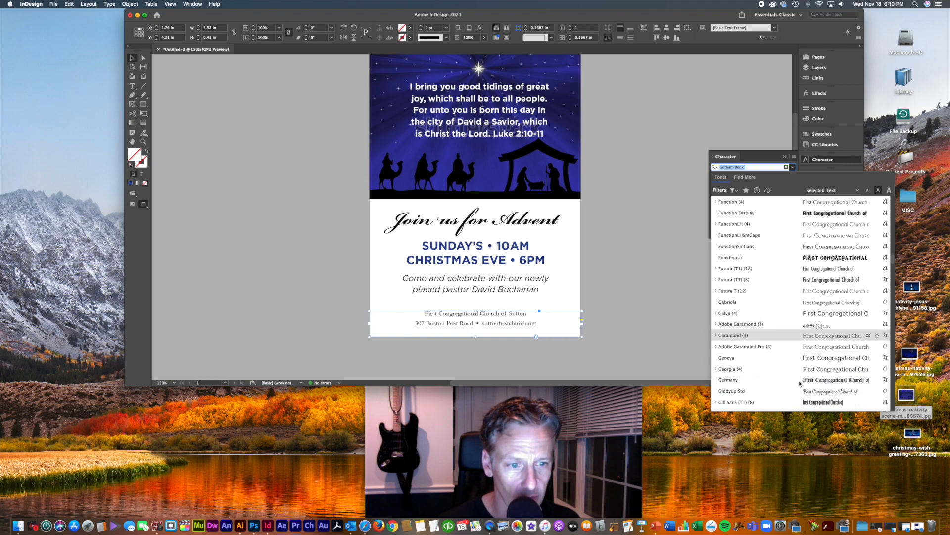
scroll(800, 384, down, 1)
scroll(799, 384, down, 5)
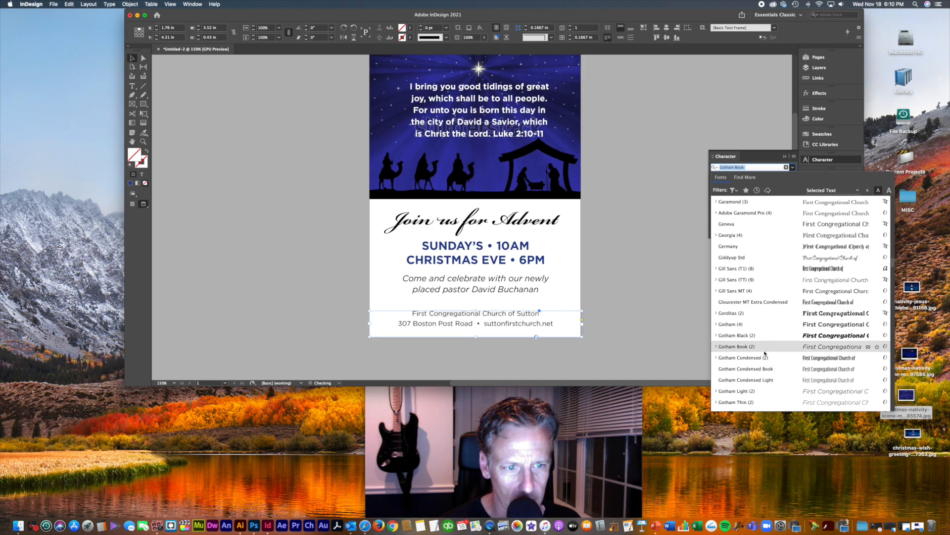
scroll(765, 353, down, 1)
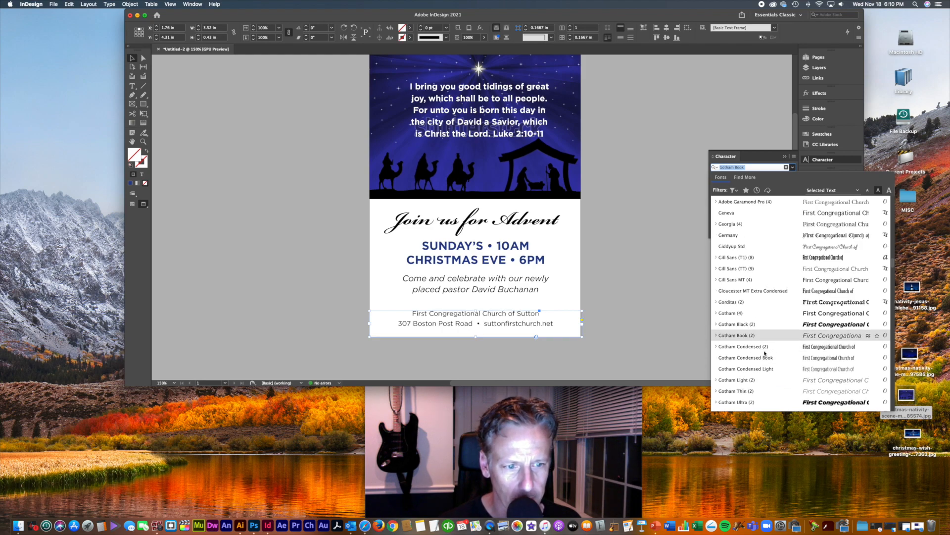
scroll(765, 353, down, 4)
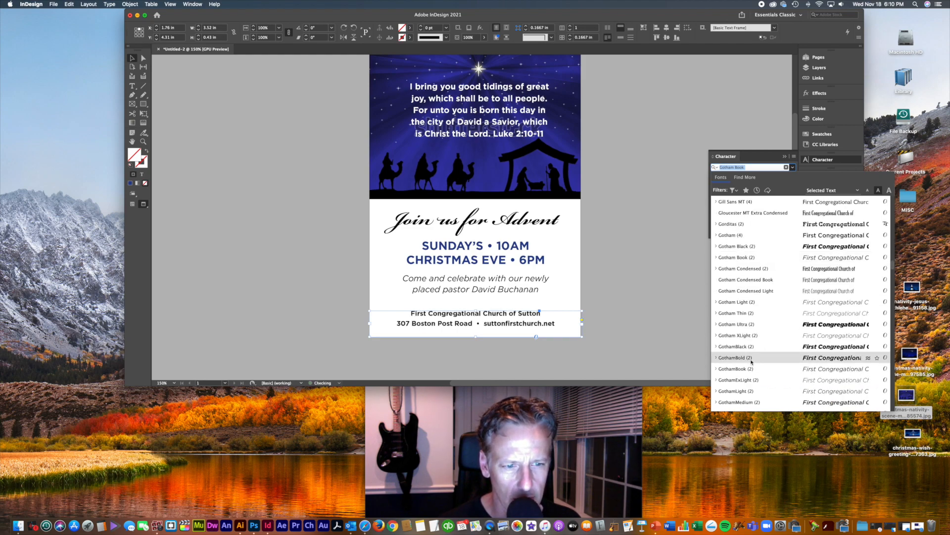
click(744, 404)
click(658, 343)
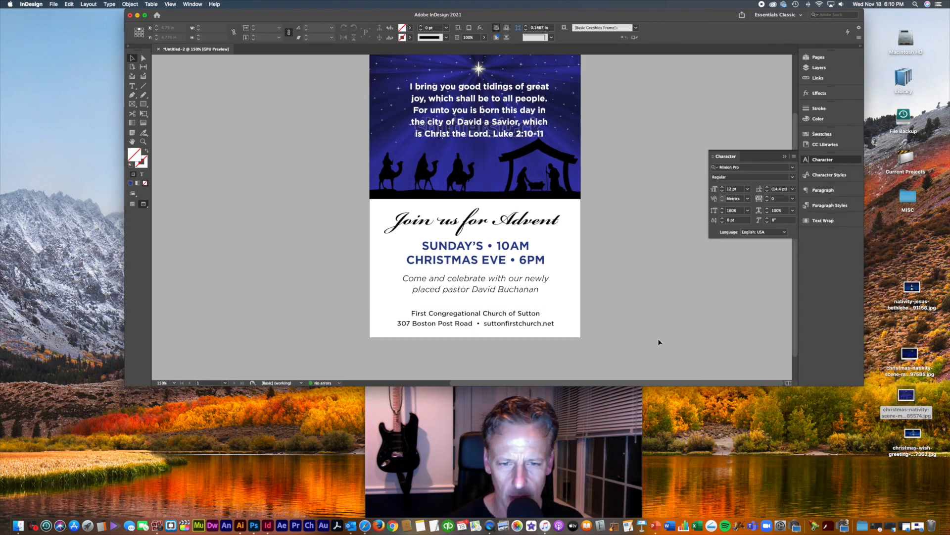
key(super+=)
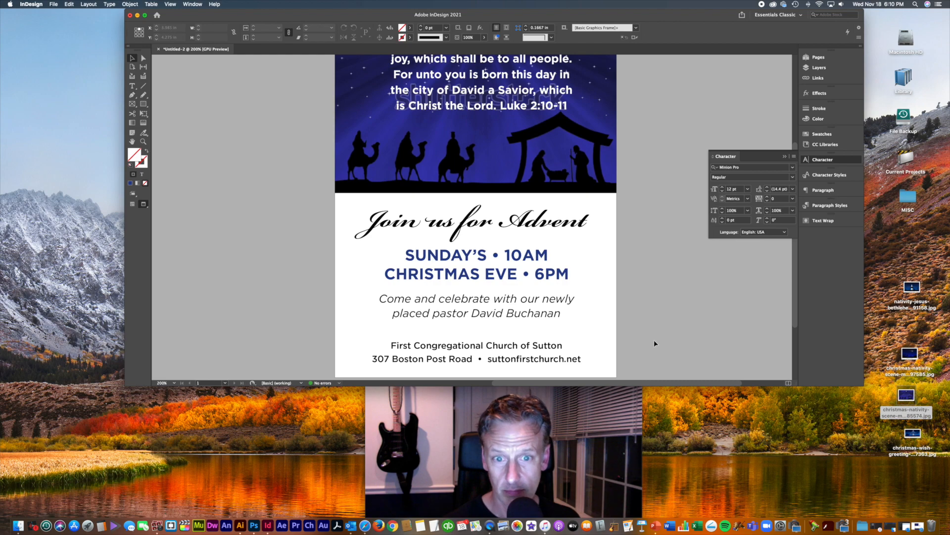
drag(655, 340, 649, 275)
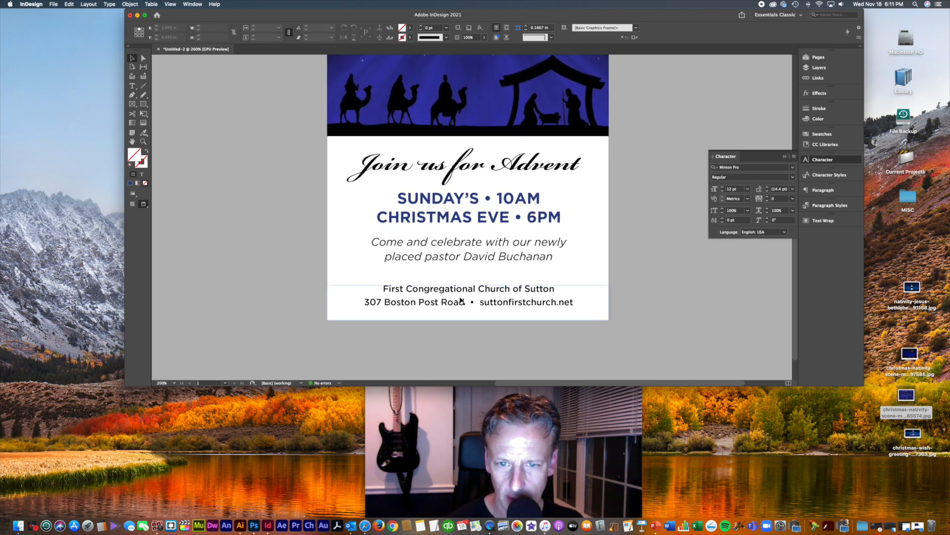
click(454, 293)
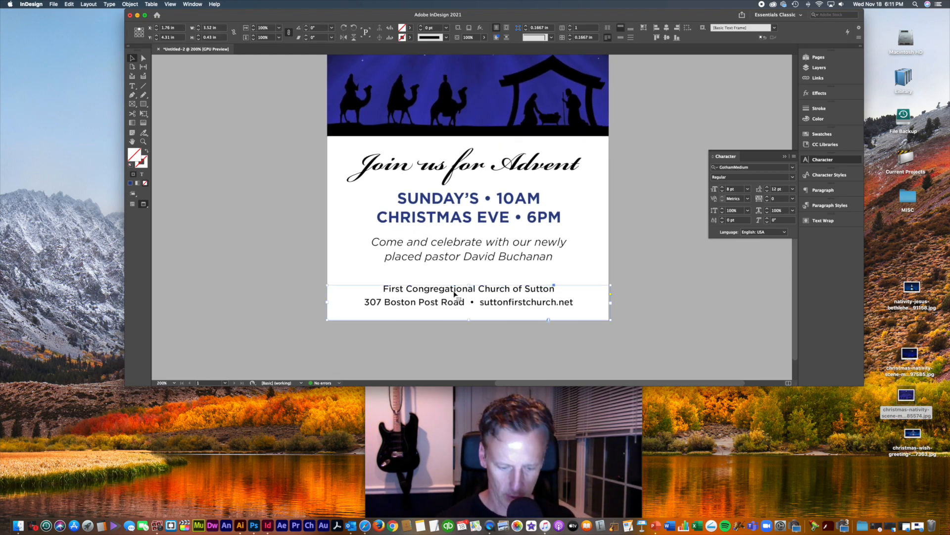
key(super+shift+h)
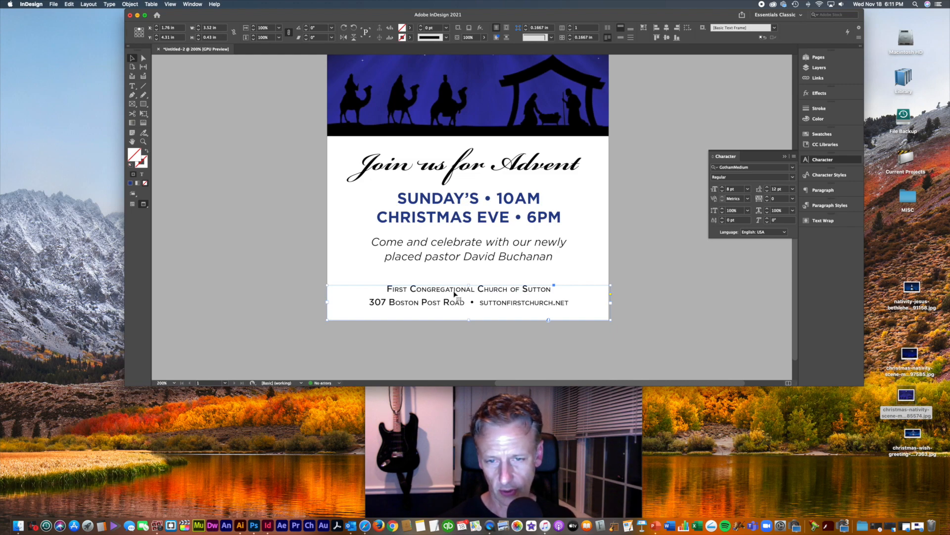
key(super+shift+h)
key(super+shift+h)
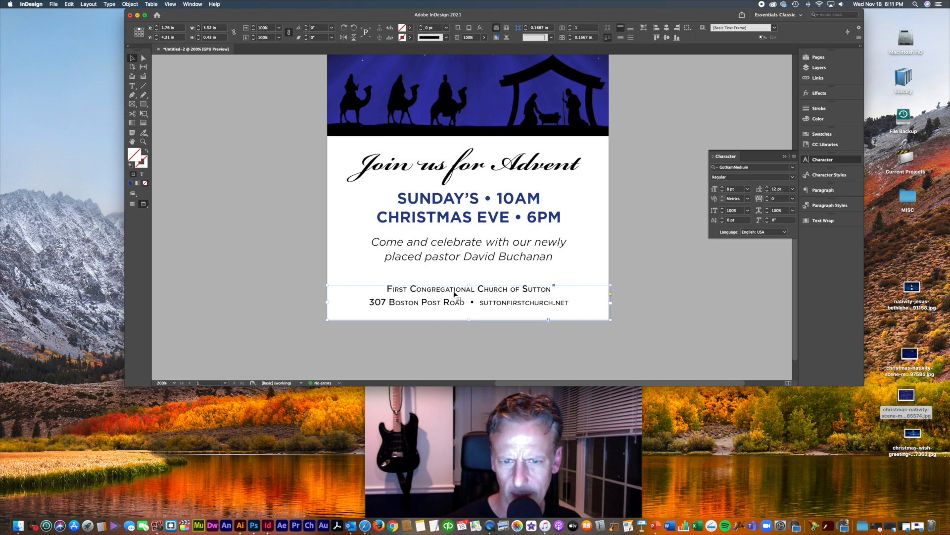
key(super+shift+h)
key(super+shift+h)
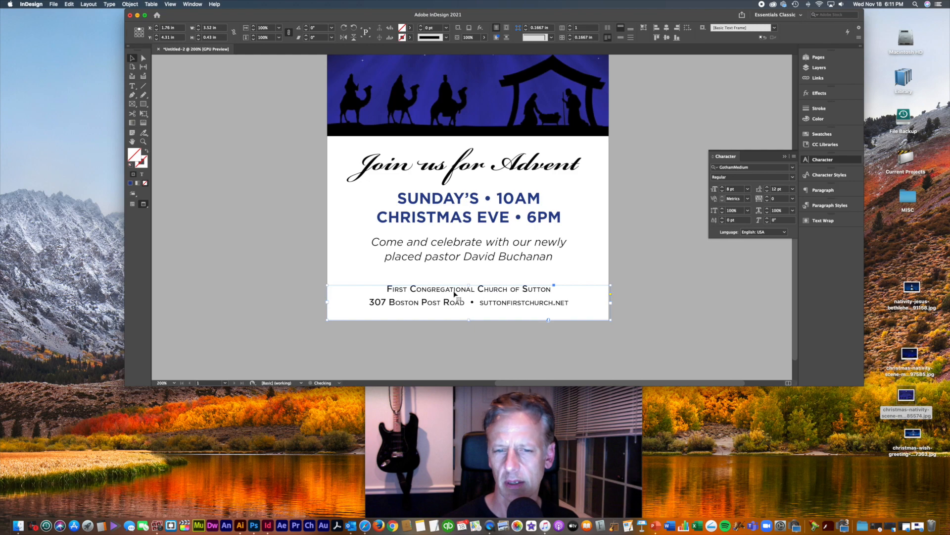
key(super+shift+h)
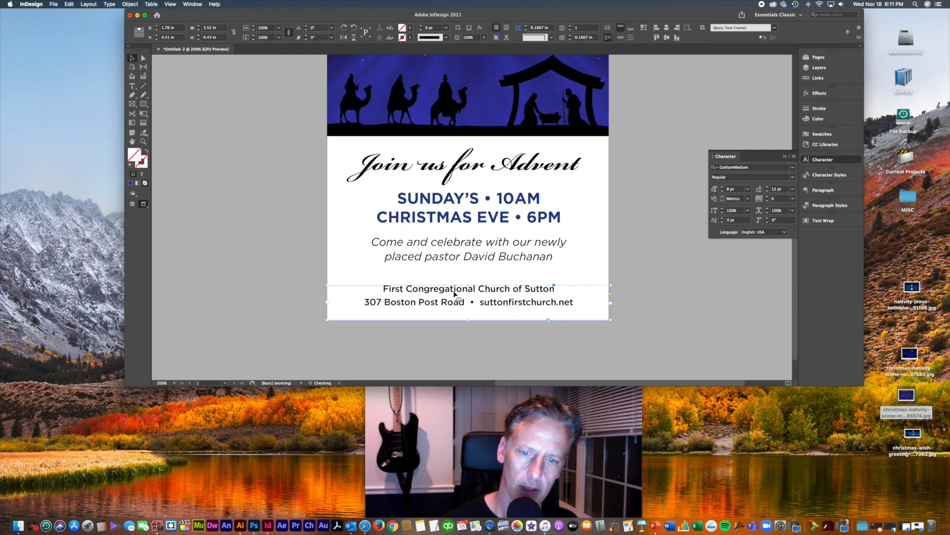
key(super+shift+k)
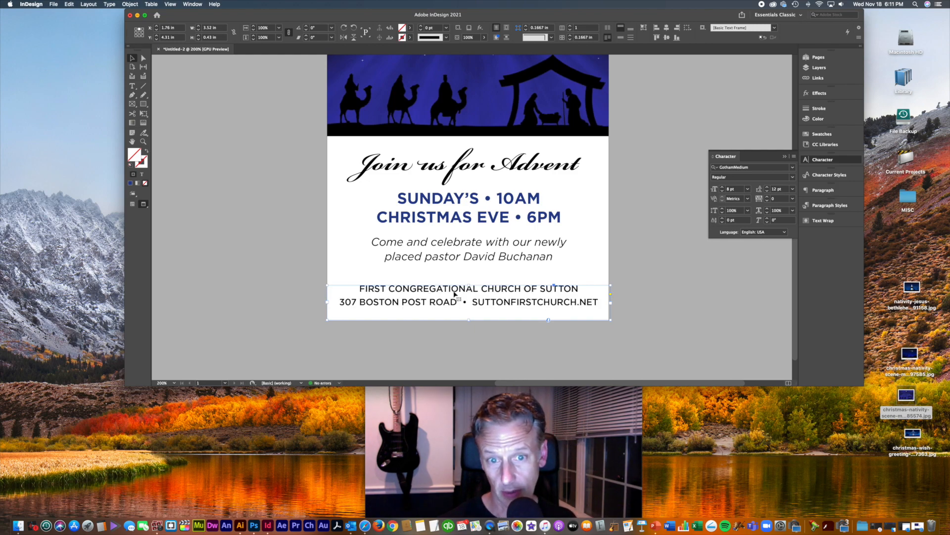
key(super+shift+k)
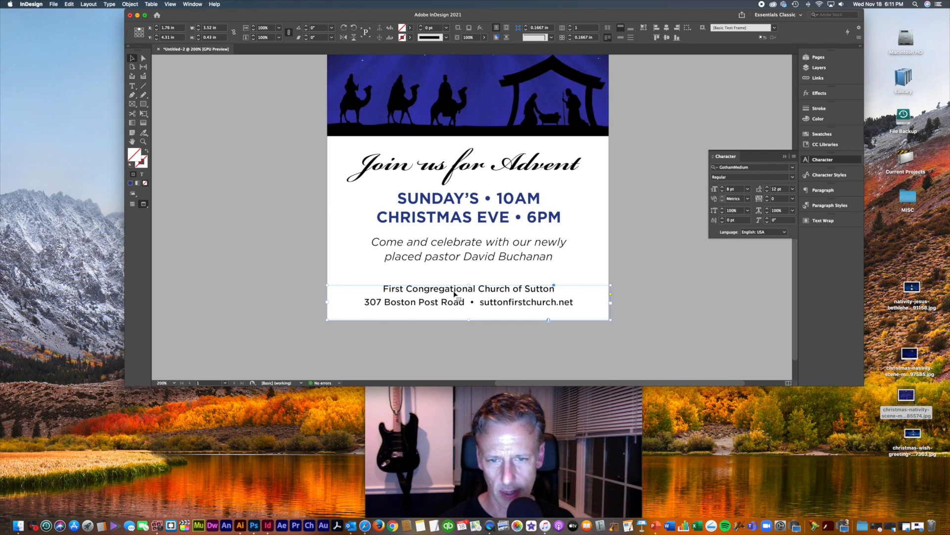
double_click(489, 302)
click(479, 302)
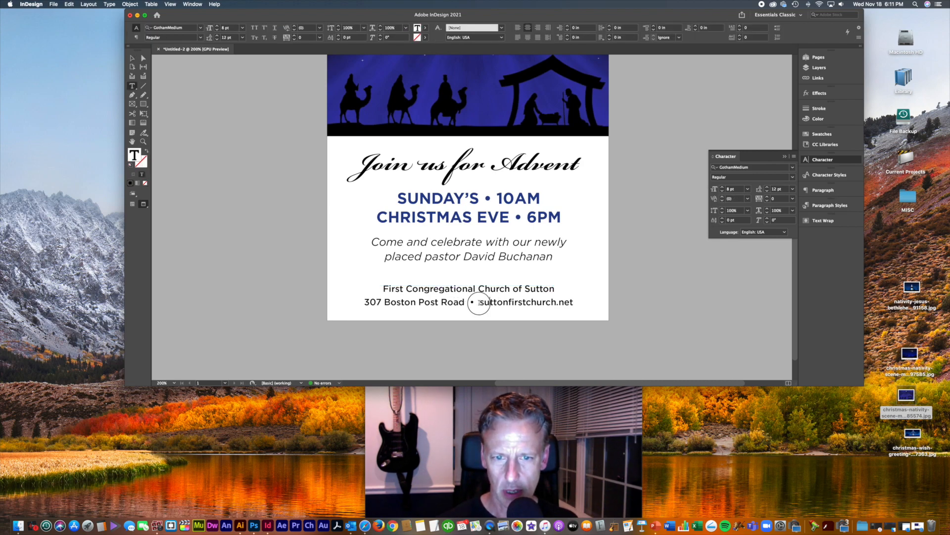
text(www.)
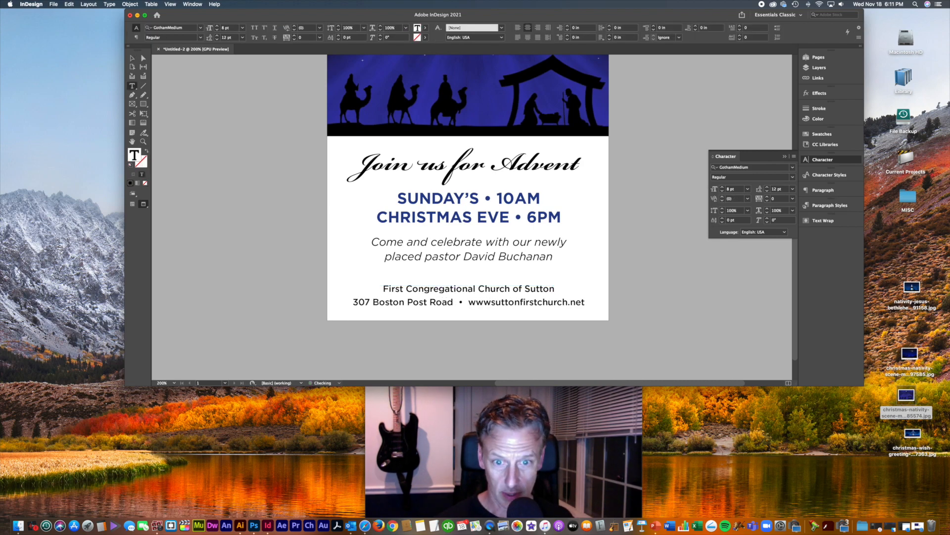
Step: Colour the bullet separator before the web address dark blue C=100 M=90 Y=10 K=0
drag(467, 302, 452, 303)
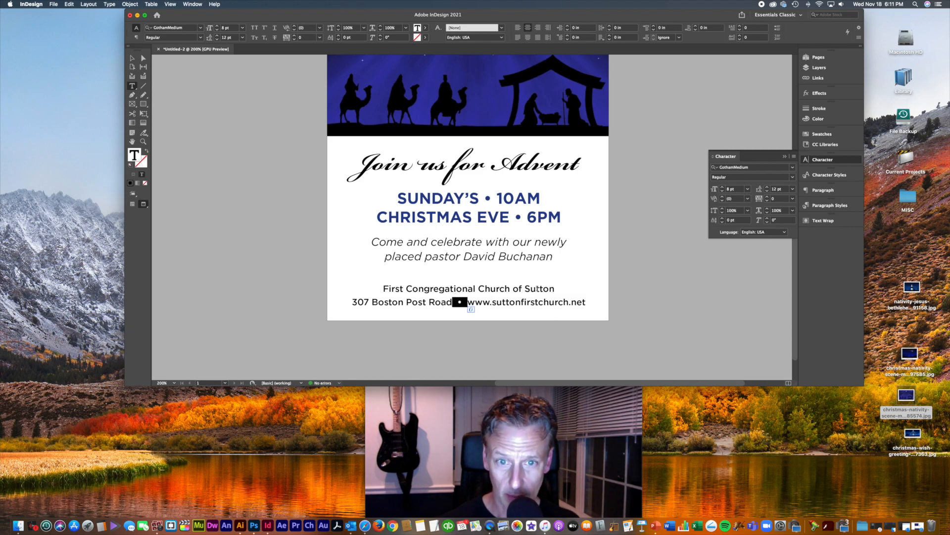
click(818, 118)
click(822, 134)
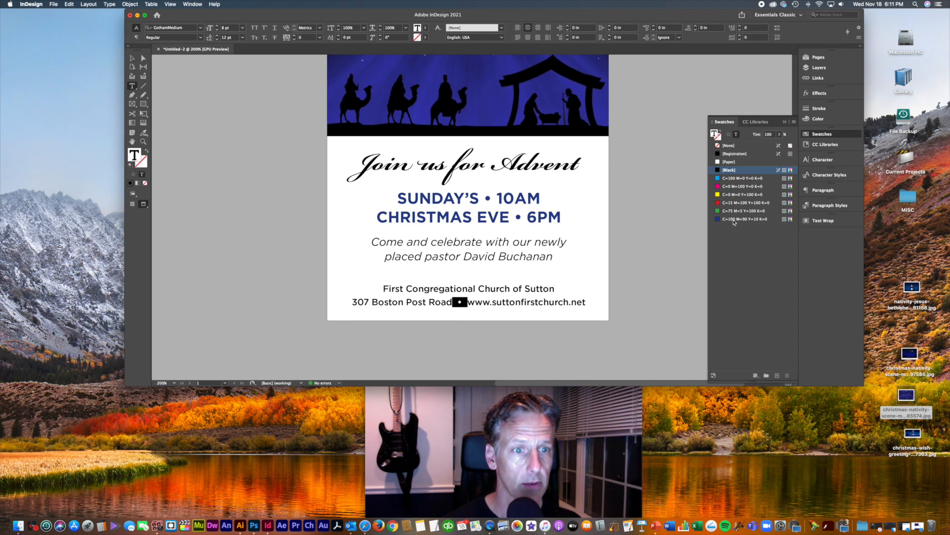
click(743, 219)
click(526, 288)
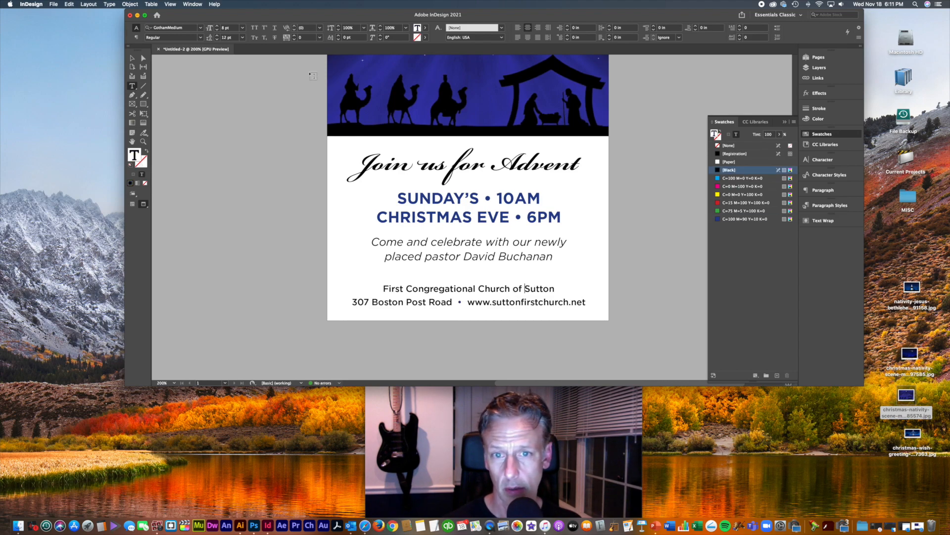
click(132, 58)
click(512, 168)
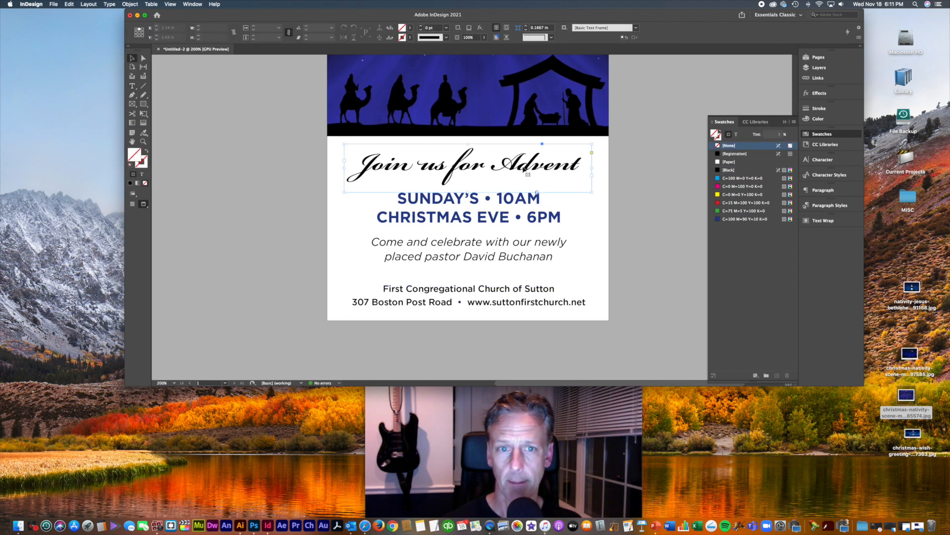
Step: Switch the 'Join us for Advent' headline from Bickham Script Pro to Adobe Caslon Pro Bold
click(822, 159)
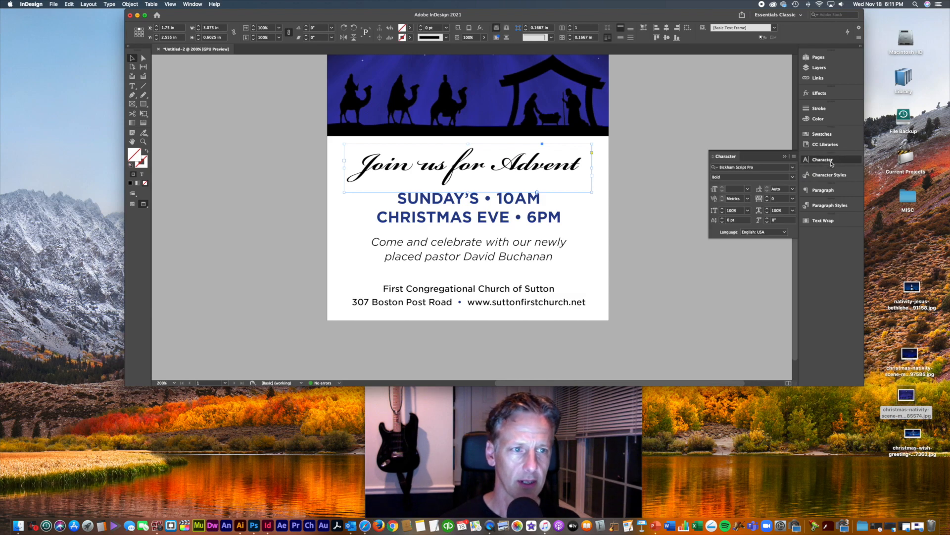
click(793, 167)
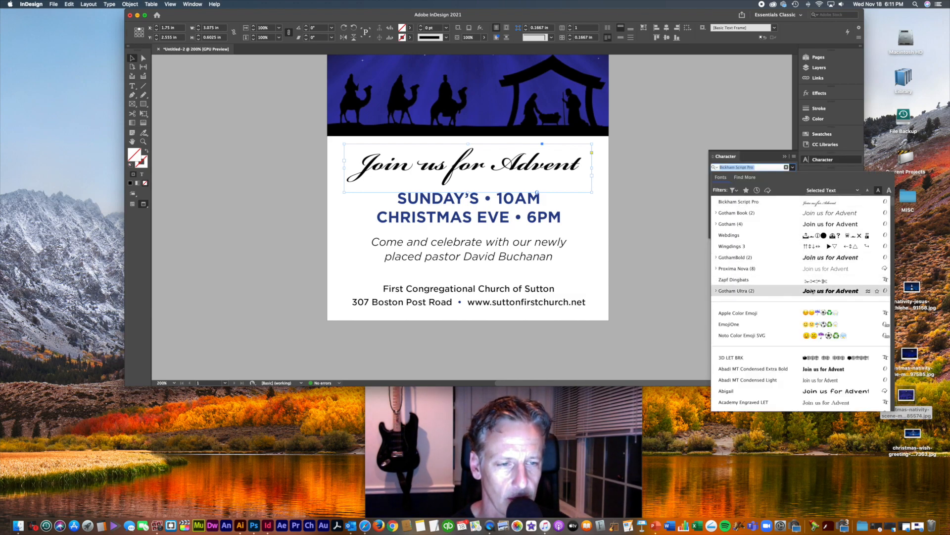
scroll(819, 297, down, 5)
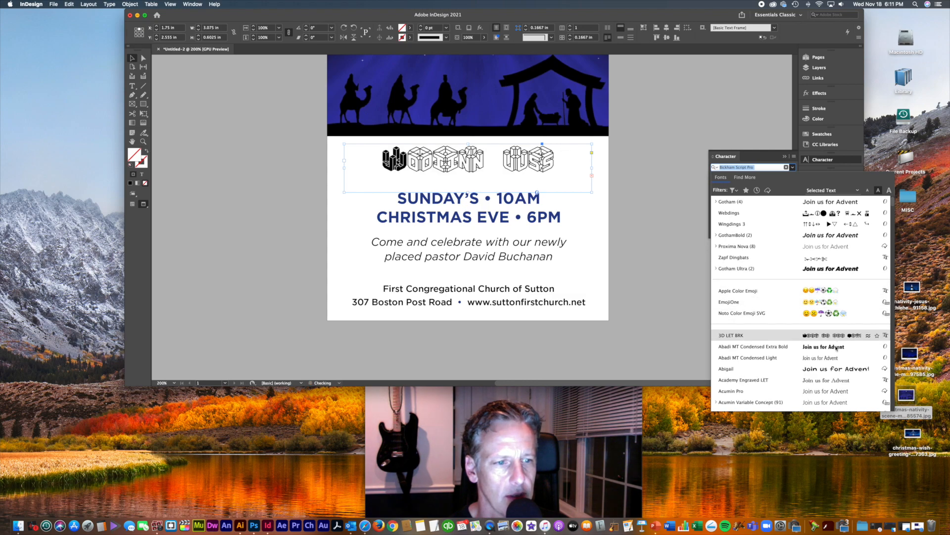
scroll(837, 348, down, 10)
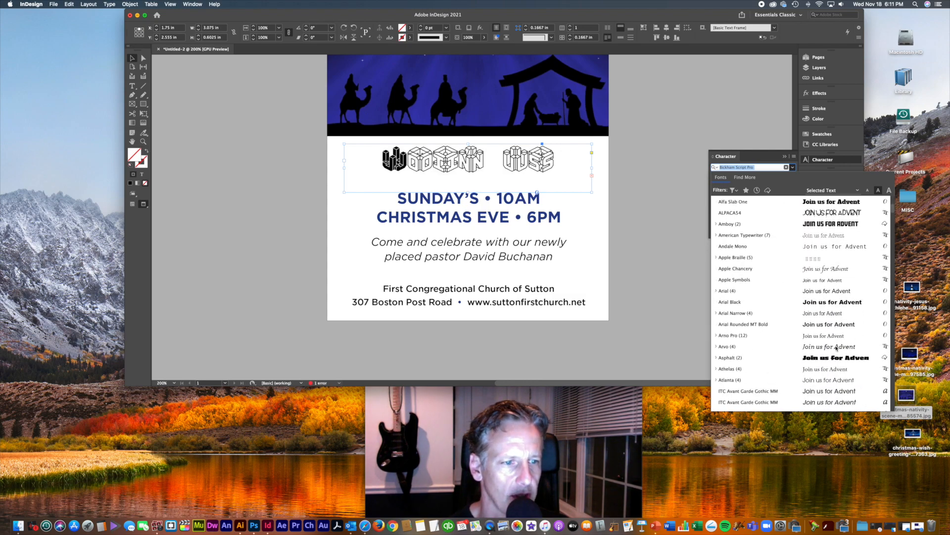
scroll(836, 348, down, 4)
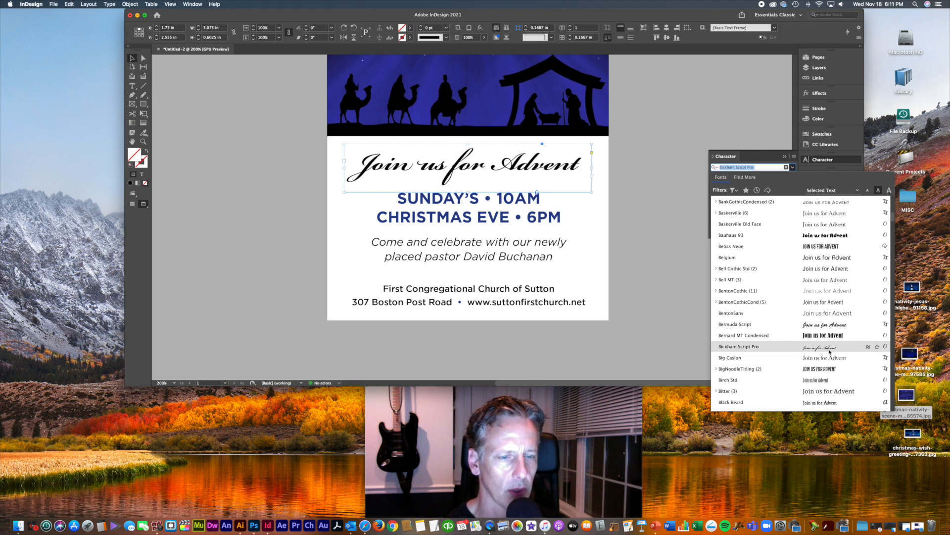
scroll(831, 351, down, 7)
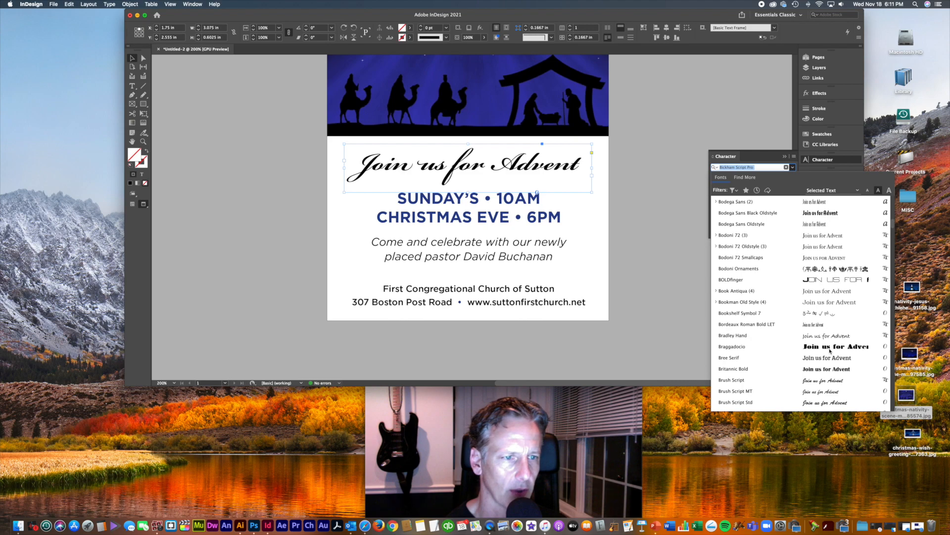
scroll(831, 351, down, 2)
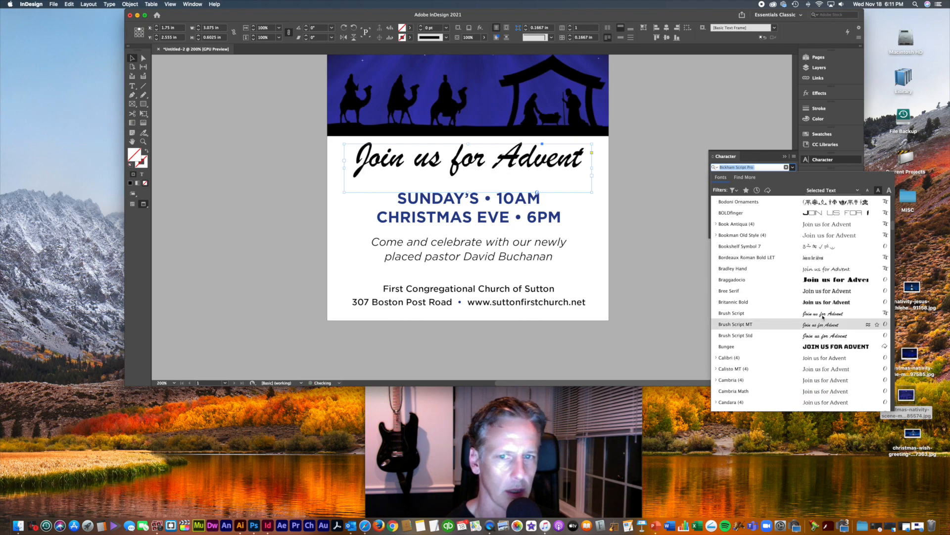
scroll(824, 317, down, 3)
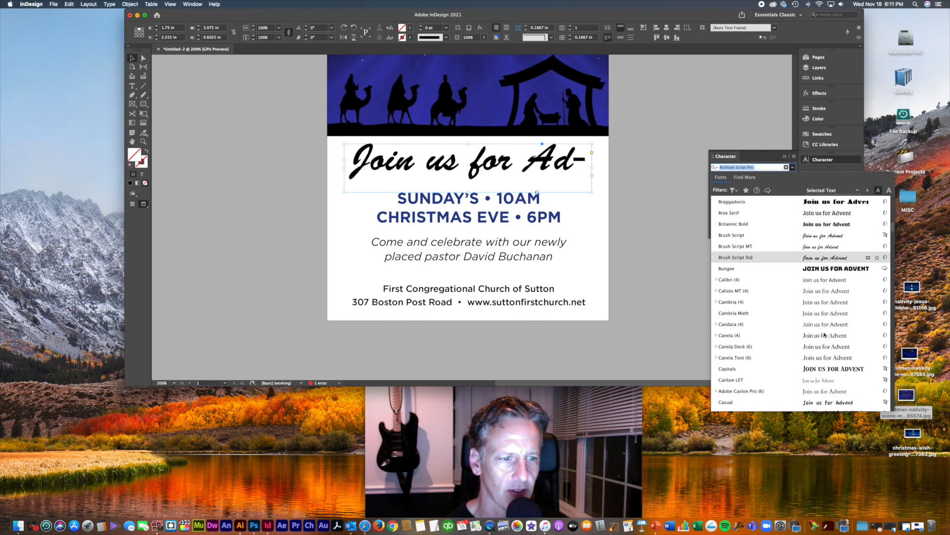
scroll(824, 335, down, 3)
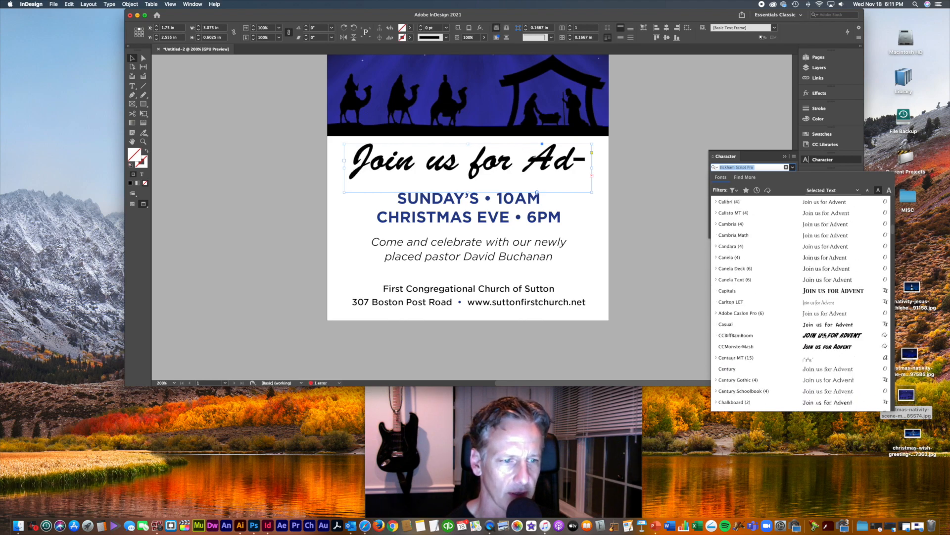
click(824, 313)
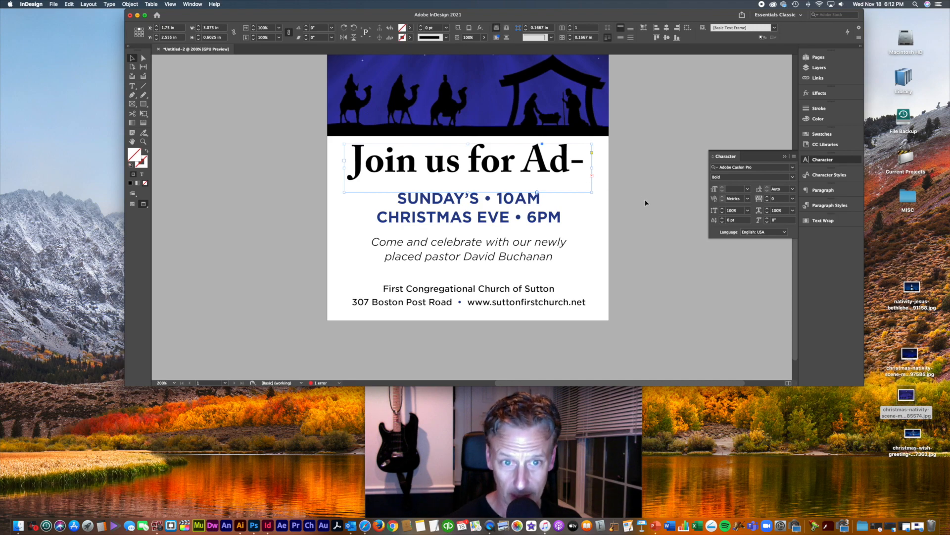
Step: Undo back to the script headline, paste a Caslon copy at 28 pt and enlarge its frame
key(super+z)
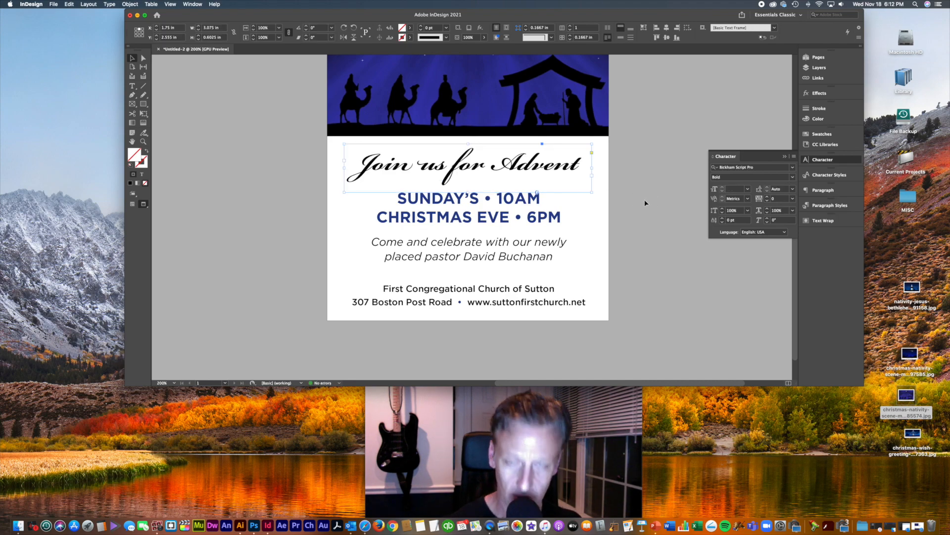
click(642, 204)
key(super+v)
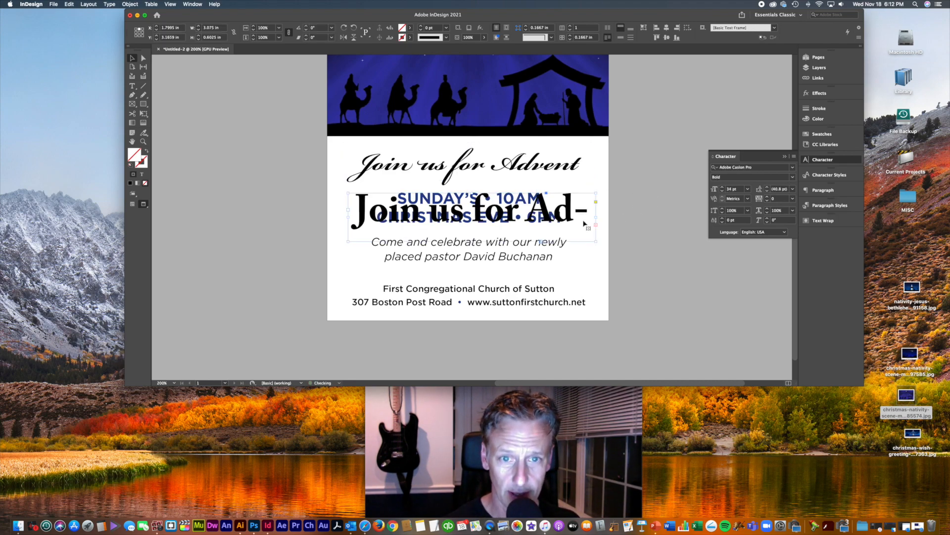
key(super+shift+comma)
key(super+shift+comma)
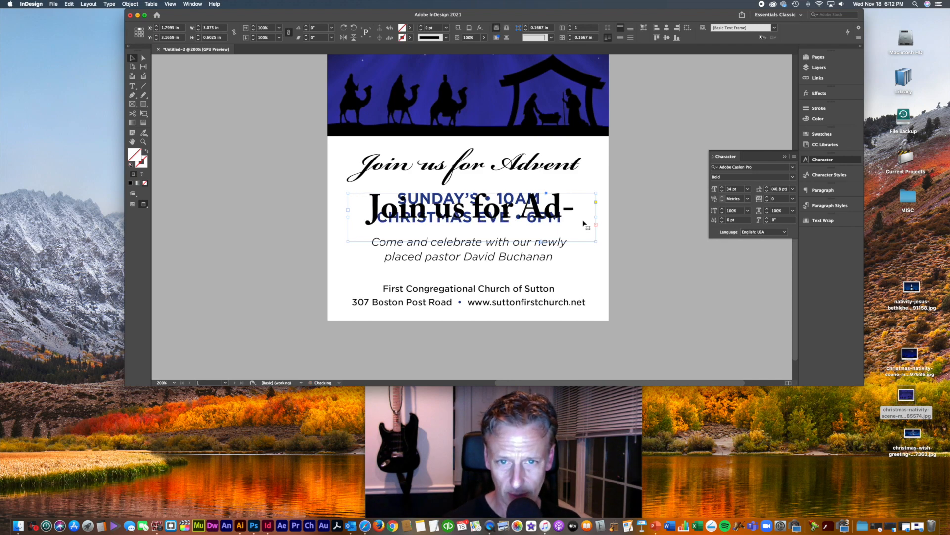
key(super+shift+period)
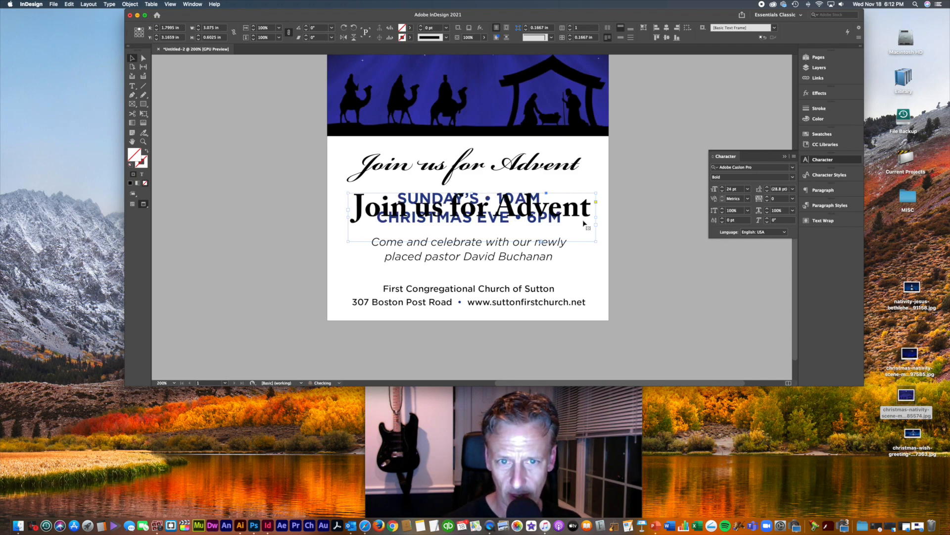
drag(596, 242, 596, 247)
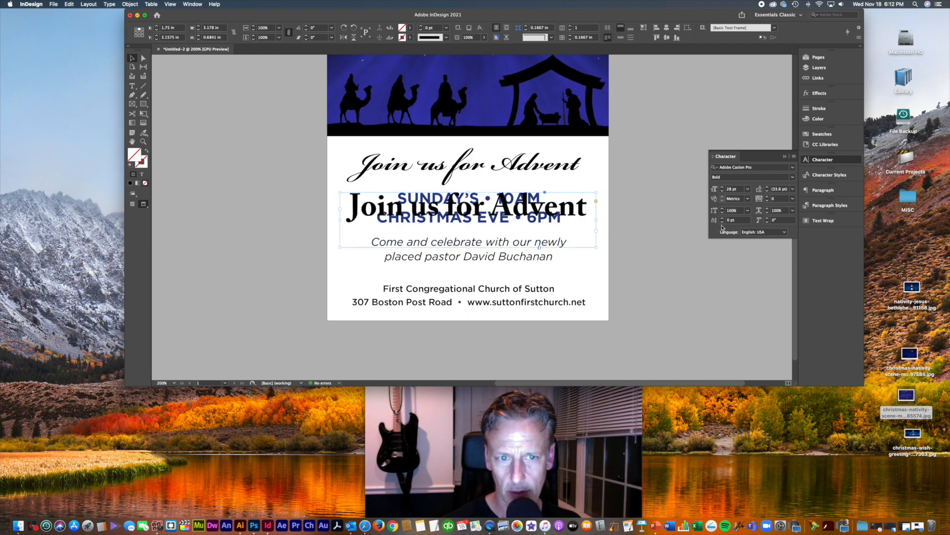
Step: Make the Caslon copy Bold Italic, move the script headline onto the banner and the copy below
click(792, 177)
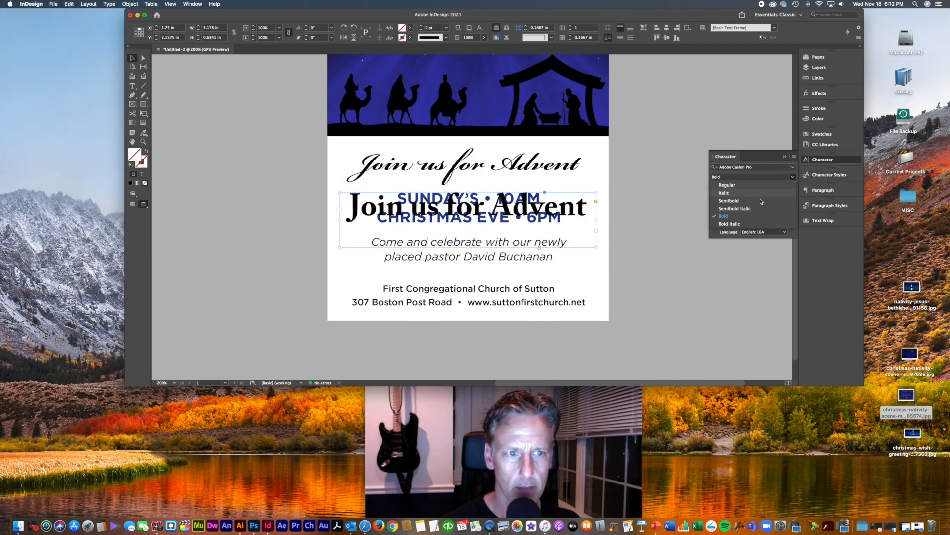
click(737, 224)
click(615, 232)
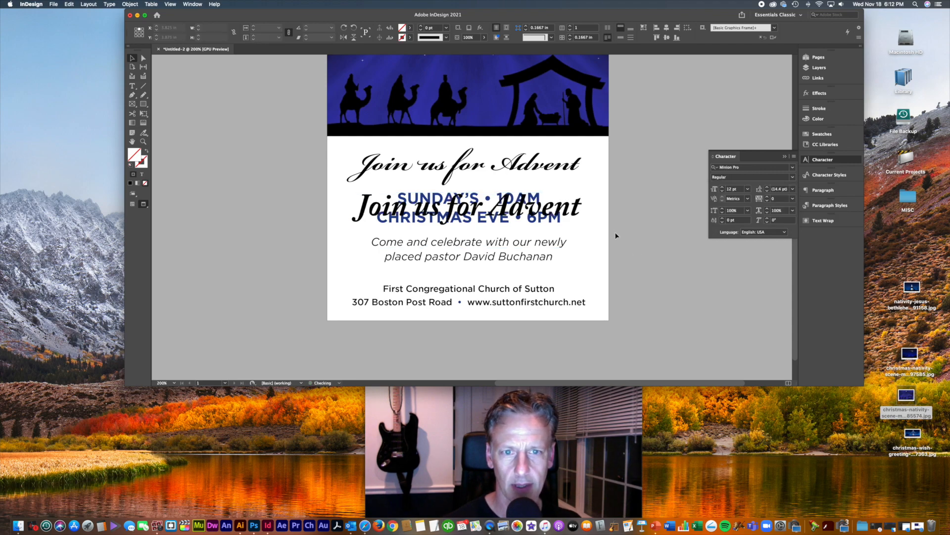
drag(572, 175, 572, 127)
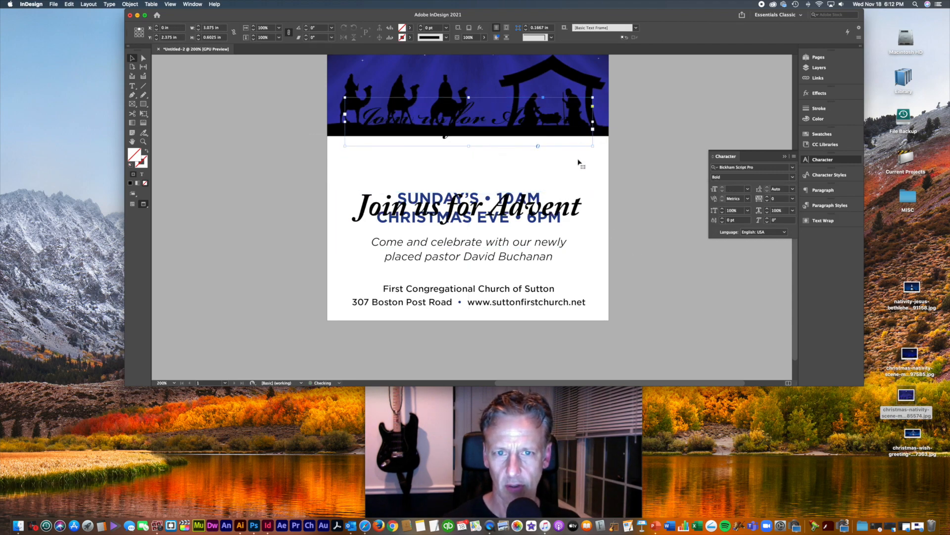
drag(565, 193, 565, 153)
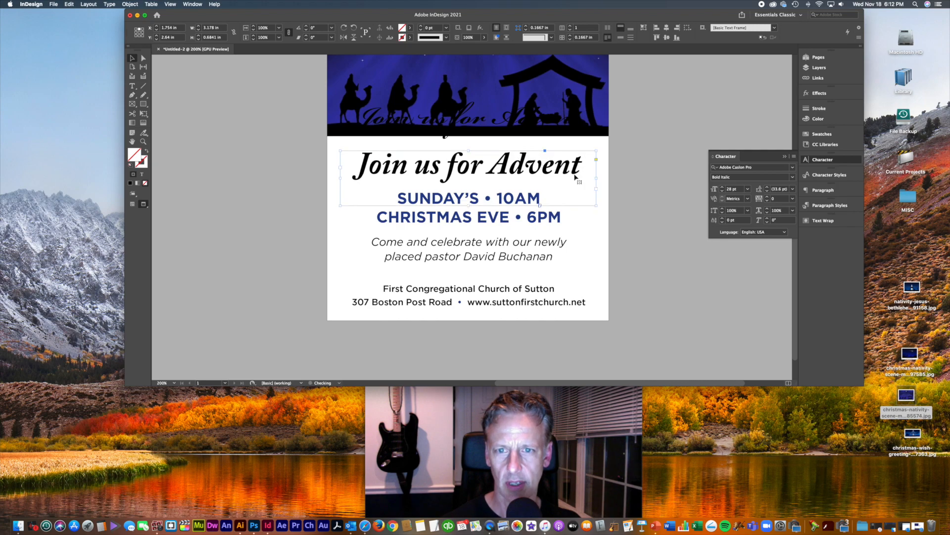
Step: Move the script headline back below the banner and reposition the Caslon headline slightly left
click(632, 207)
key(super+minus)
key(super+minus)
key(super+minus)
scroll(634, 203, left, 3)
scroll(634, 204, up, 2)
key(super+equal)
key(super+equal)
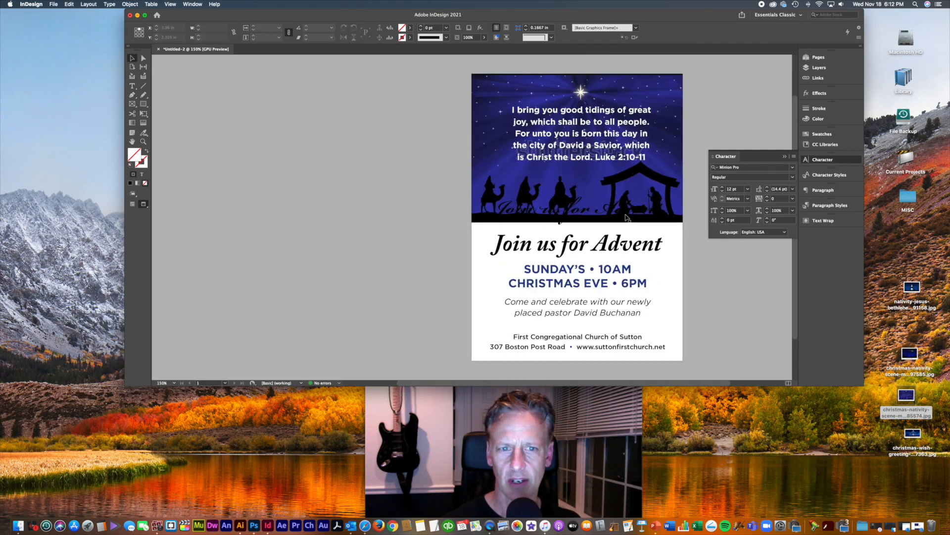
scroll(647, 249, right, 4)
scroll(647, 249, down, 1)
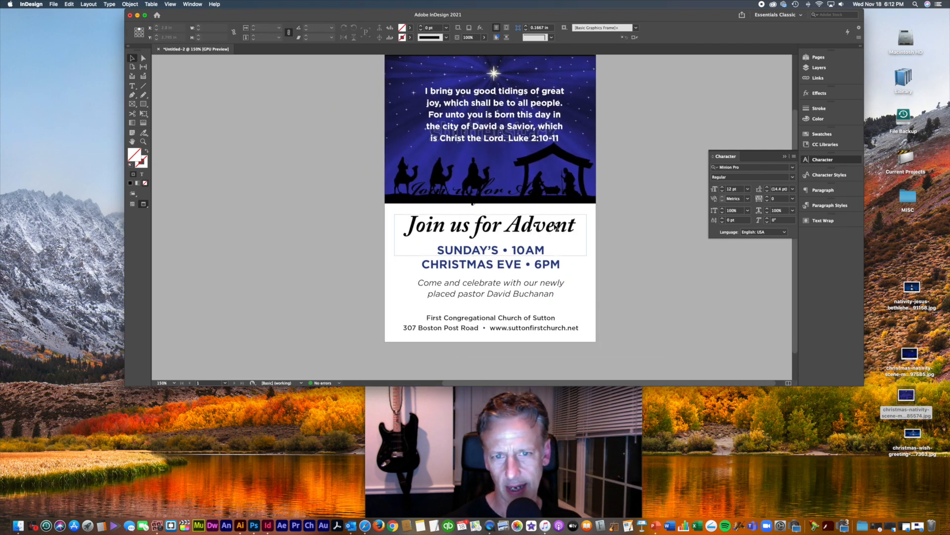
mouse_move(556, 232)
mouse_down()
mouse_move(637, 259)
mouse_move(569, 245)
mouse_up()
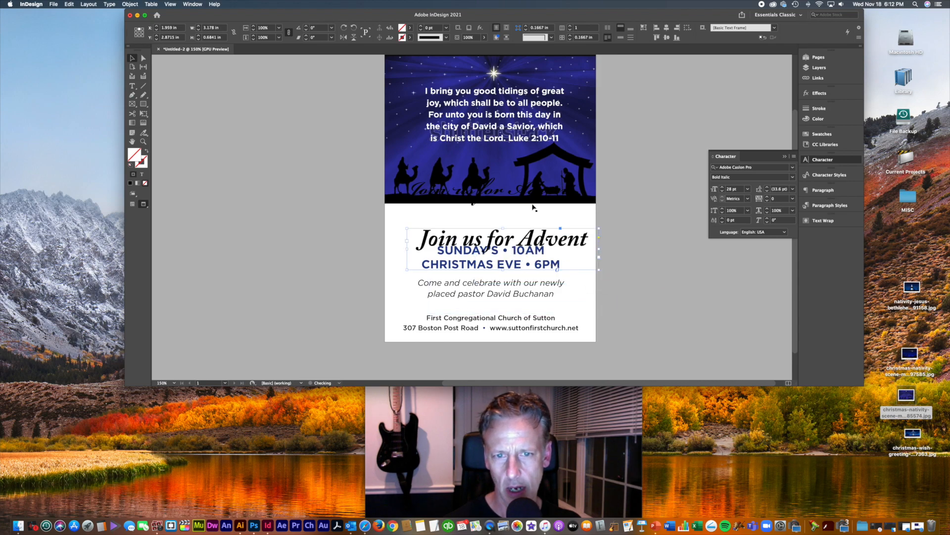
drag(532, 198, 565, 224)
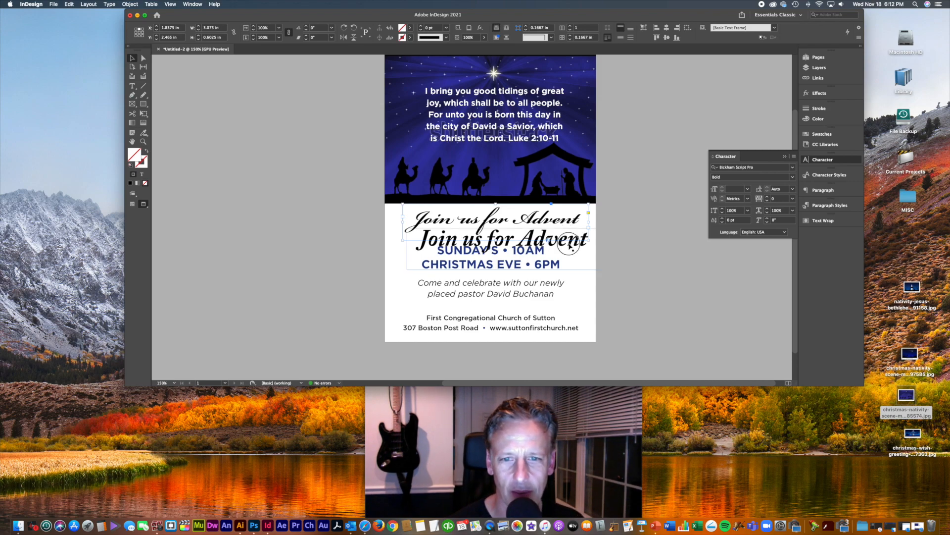
mouse_move(572, 247)
mouse_down()
mouse_move(570, 225)
mouse_move(596, 258)
mouse_move(569, 233)
mouse_up()
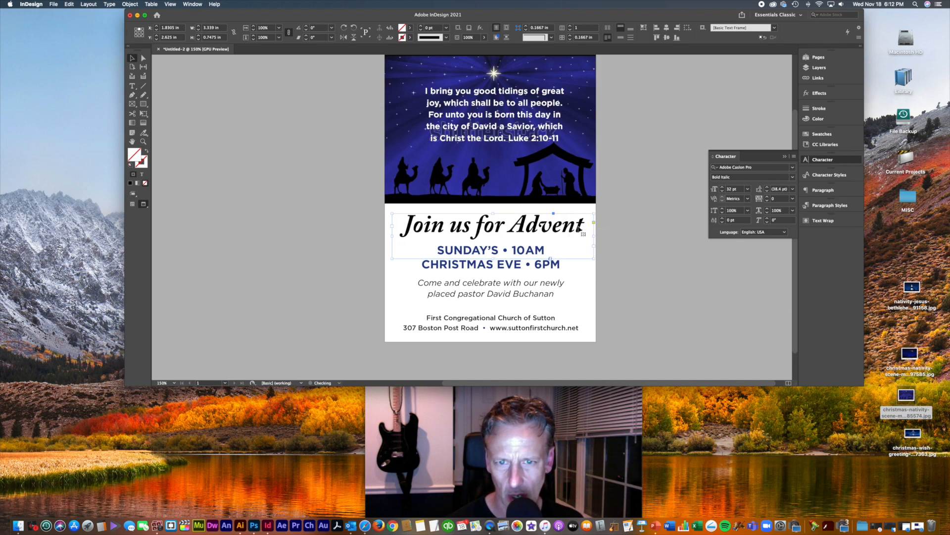
Step: Tighten the heading's tracking, enlarge it to 32 pt and shift its frame slightly left
click(768, 201)
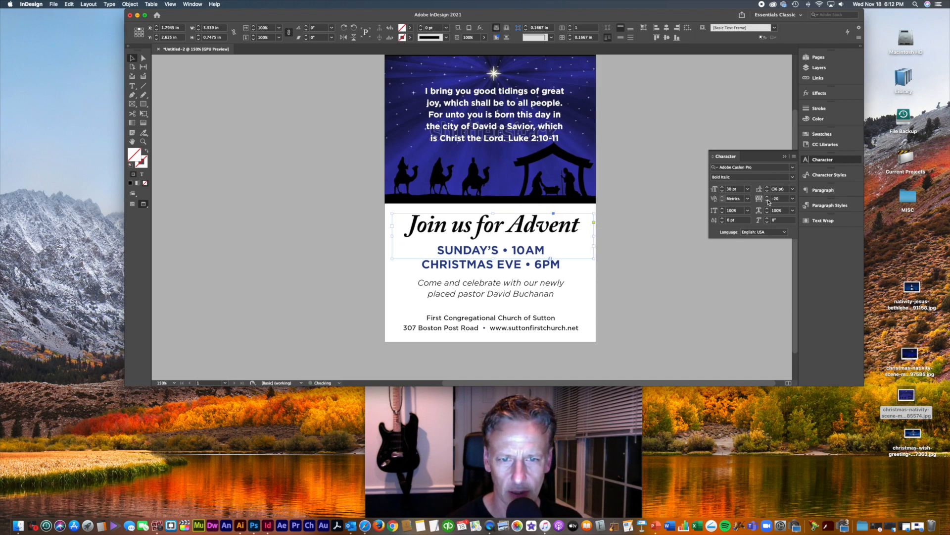
key(super+shift+period)
drag(569, 240, 568, 239)
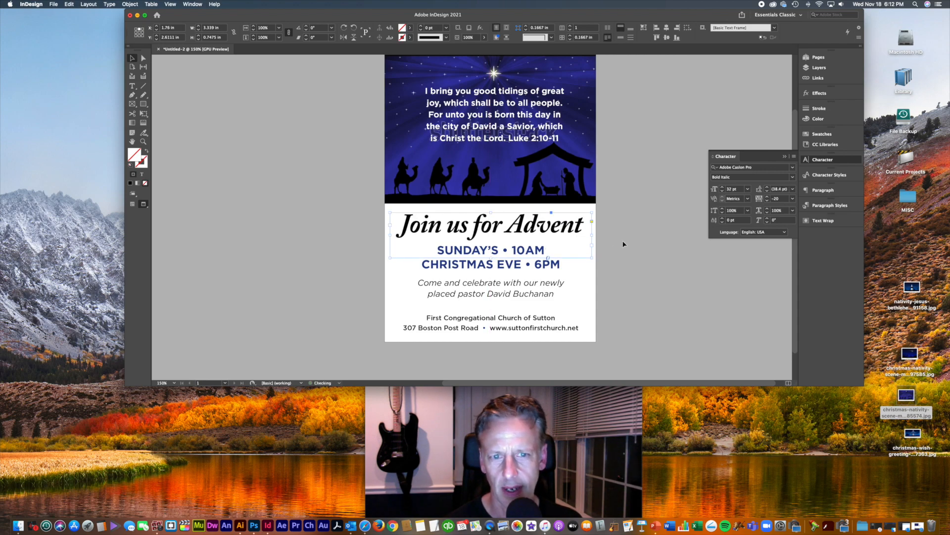
click(624, 244)
click(587, 235)
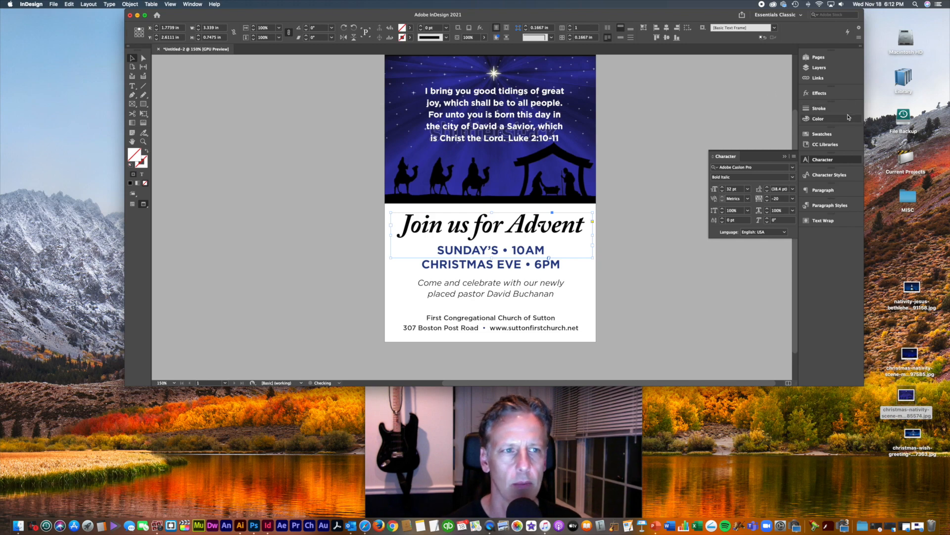
Step: Create a new gold colour swatch C=0 M=3 Y=100 K=24
click(819, 134)
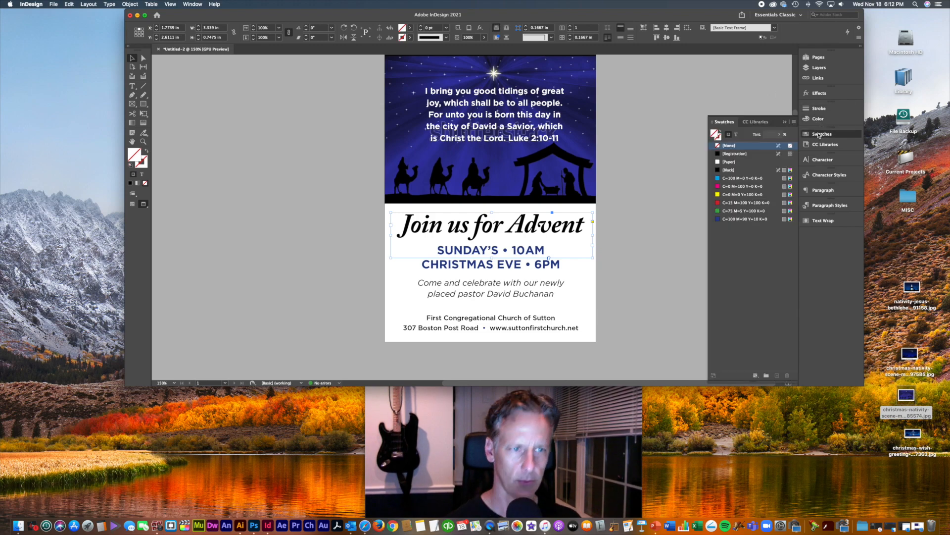
click(793, 125)
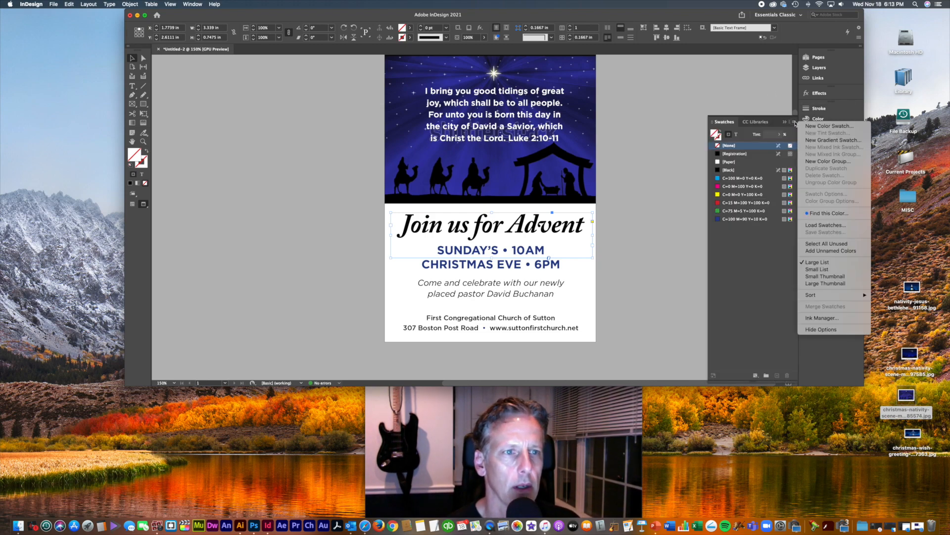
click(816, 127)
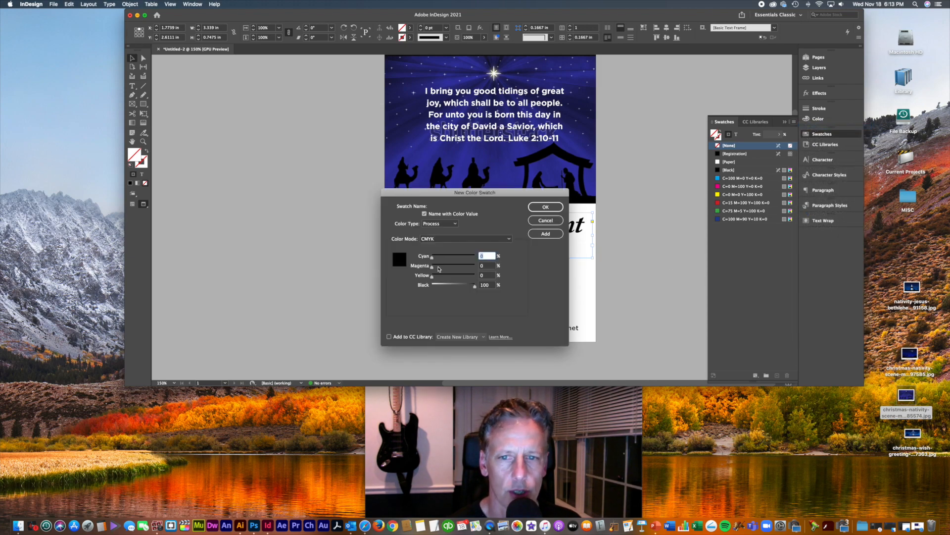
mouse_move(432, 277)
mouse_down()
mouse_move(509, 284)
mouse_move(438, 286)
mouse_move(455, 287)
mouse_move(433, 268)
mouse_up()
click(442, 286)
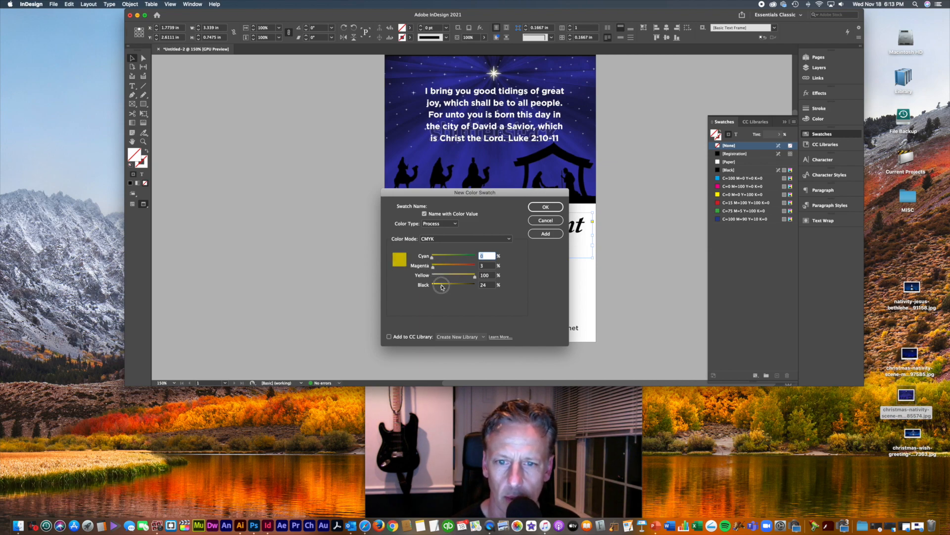
click(546, 206)
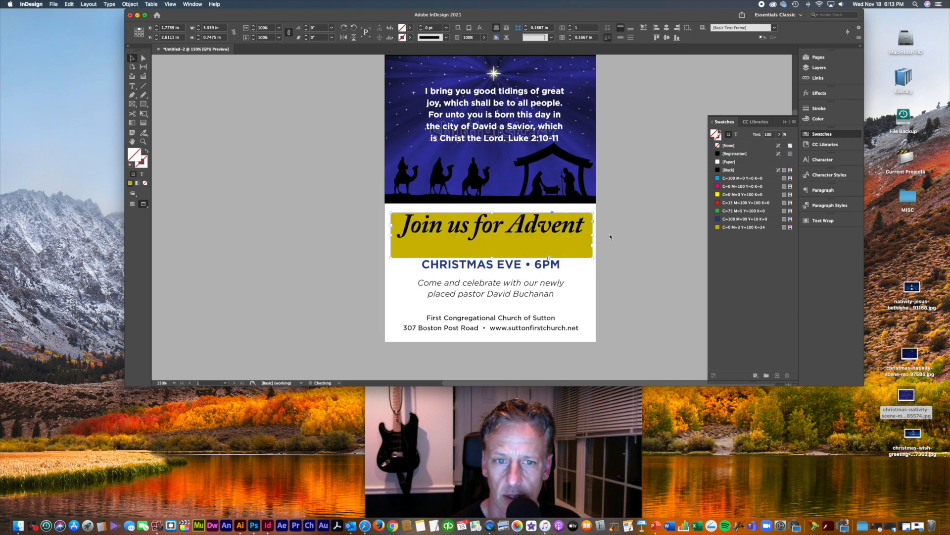
Step: Apply the gold swatch to the heading text and set the frame fill to [None]
click(736, 134)
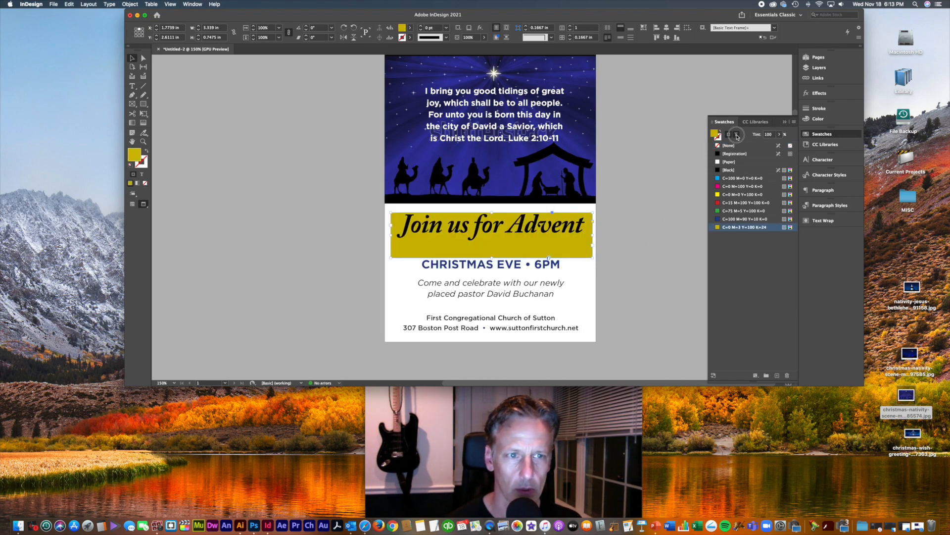
click(728, 227)
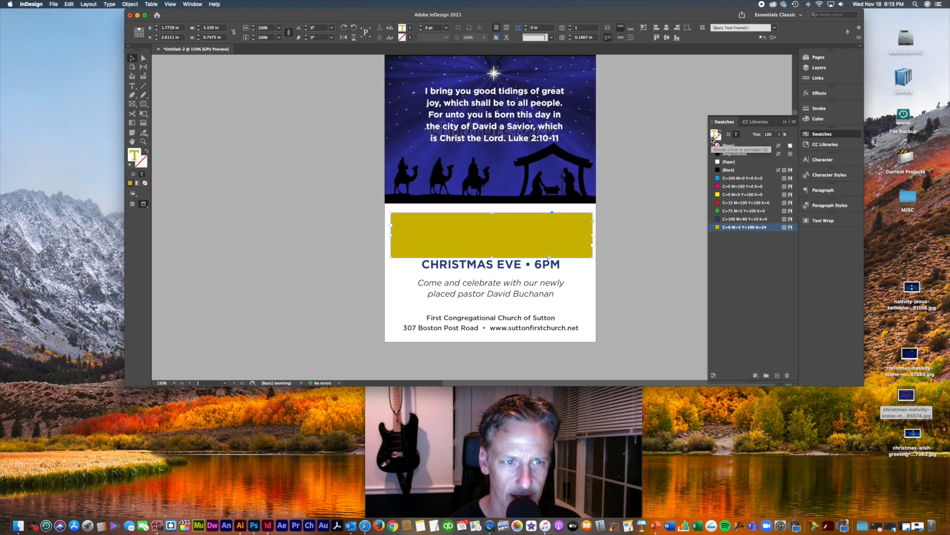
click(729, 135)
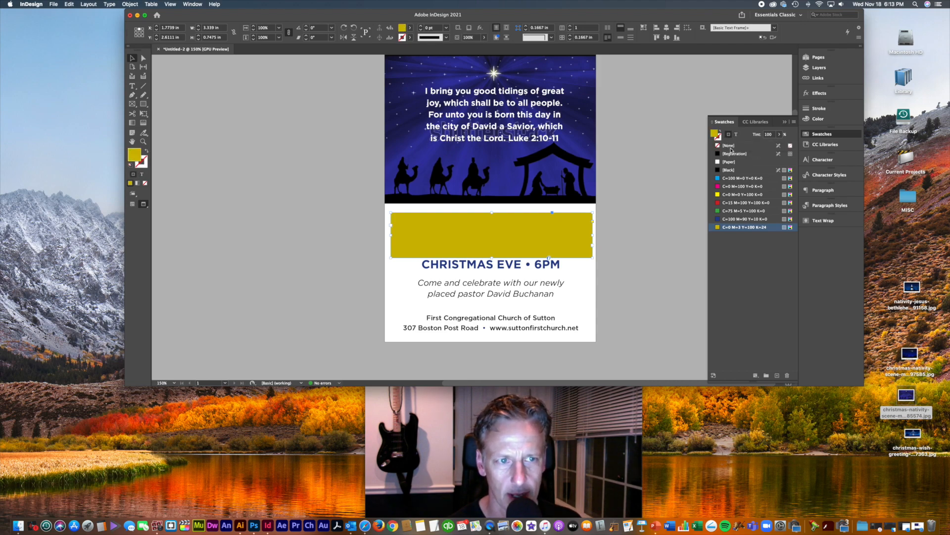
click(730, 146)
click(628, 234)
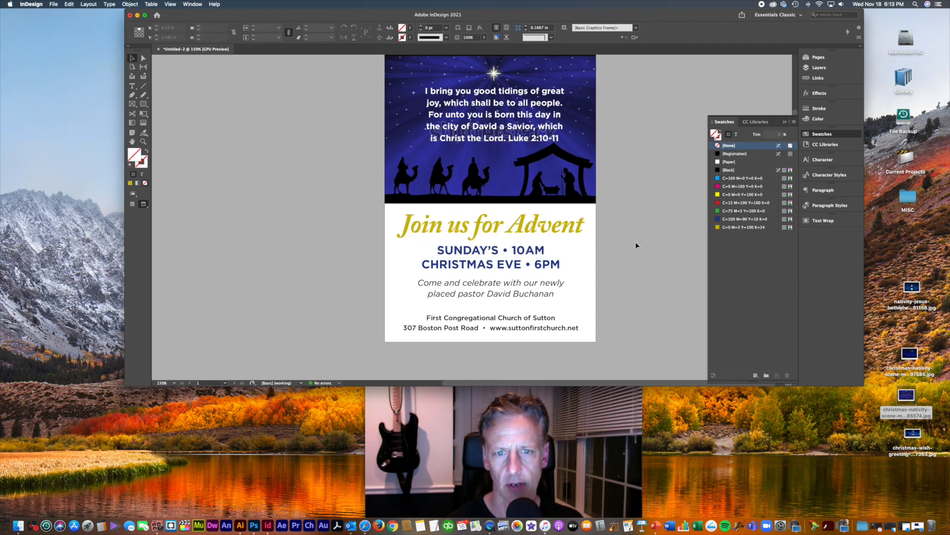
key(super+minus)
key(super+minus)
key(super+equal)
drag(606, 258, 576, 260)
click(572, 253)
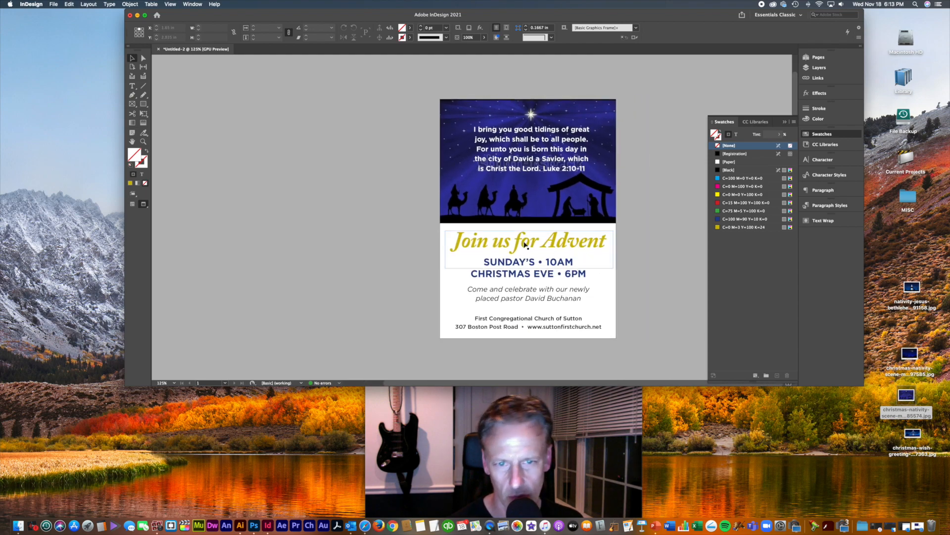
click(669, 265)
click(751, 228)
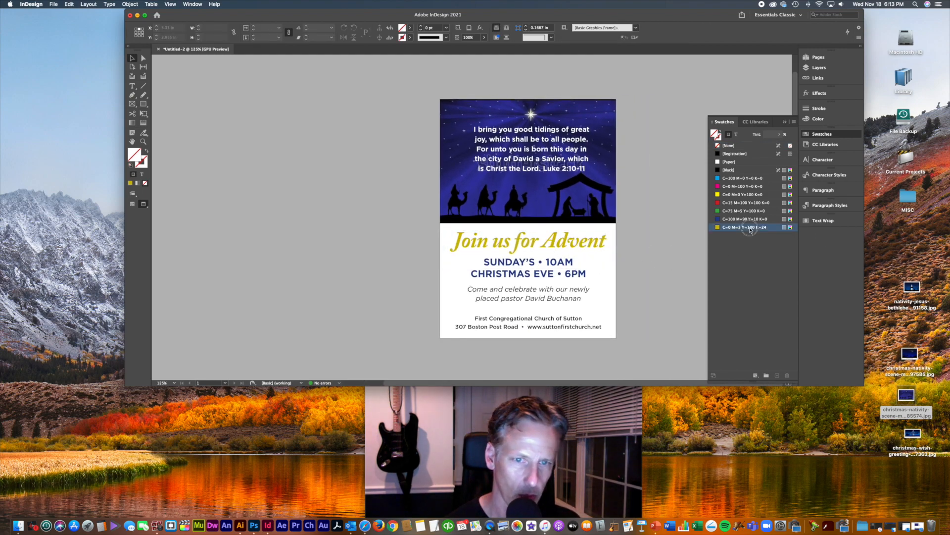
Step: Redefine the gold swatch as C=0 M=6 Y=100 K=45 for a darker olive gold
double_click(751, 228)
drag(442, 290, 435, 273)
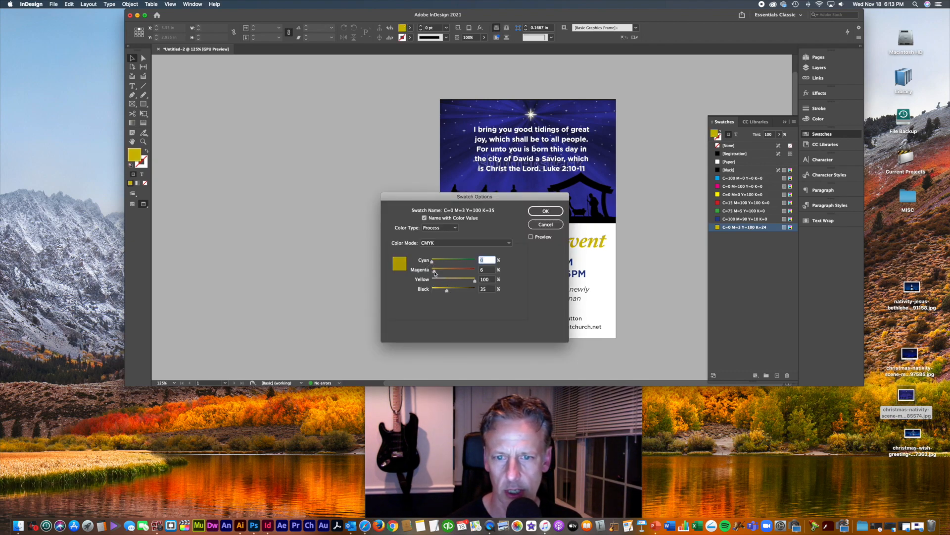
click(545, 212)
Step: Pull the 'Join us for Advent' frame's bottom edge up to fit the heading
click(659, 251)
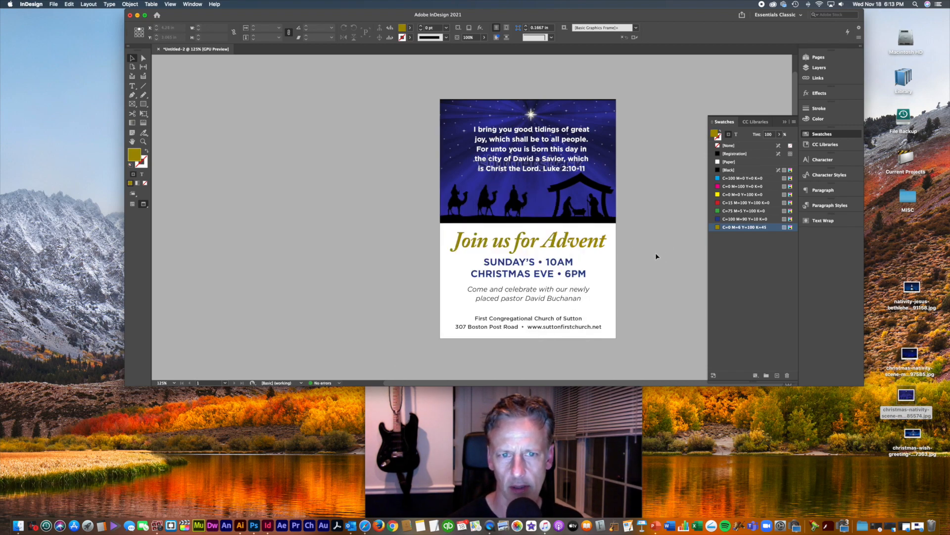
key(super+equal)
drag(644, 274, 610, 276)
click(572, 253)
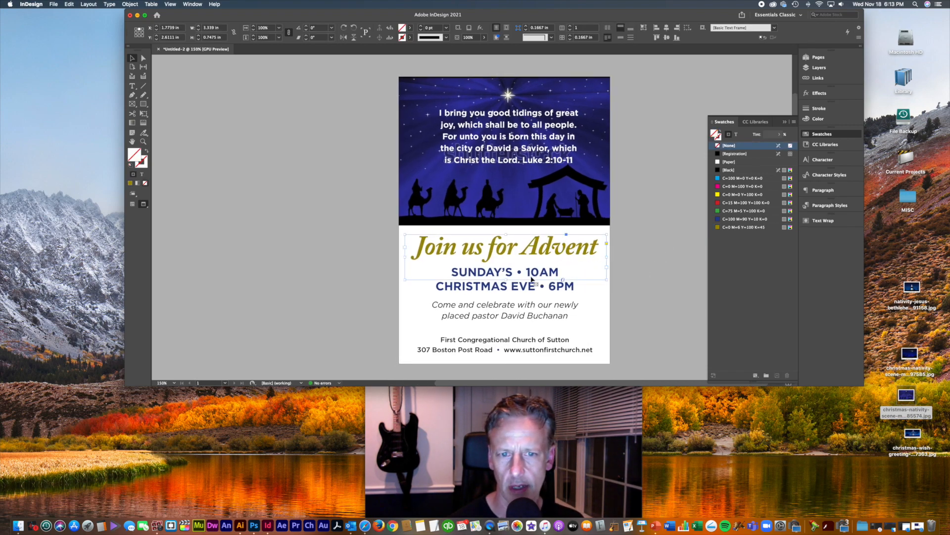
drag(506, 280, 506, 267)
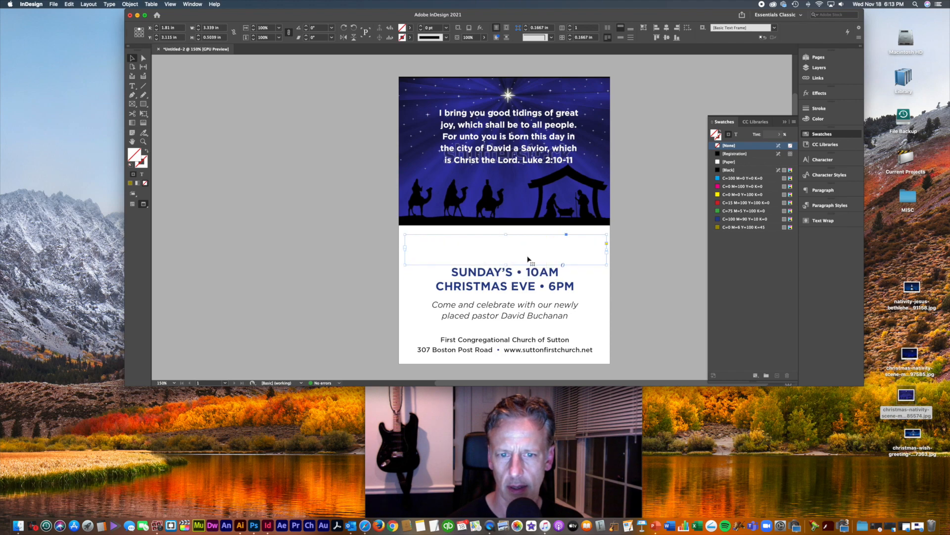
click(547, 287)
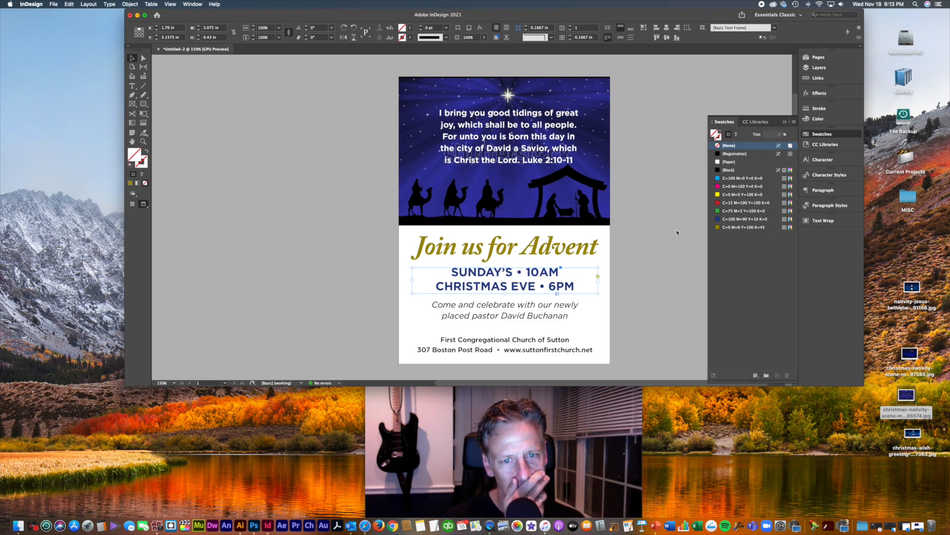
Step: Undo the stray blue frame fill and colour the 'Join us for Advent' text C=100 M=90 Y=10 K=0
click(571, 254)
click(737, 219)
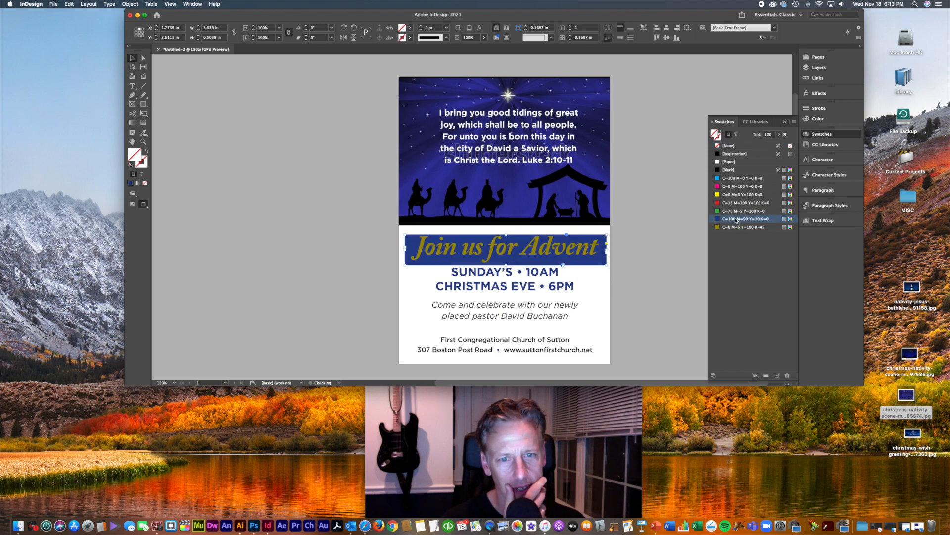
key(super+z)
click(736, 134)
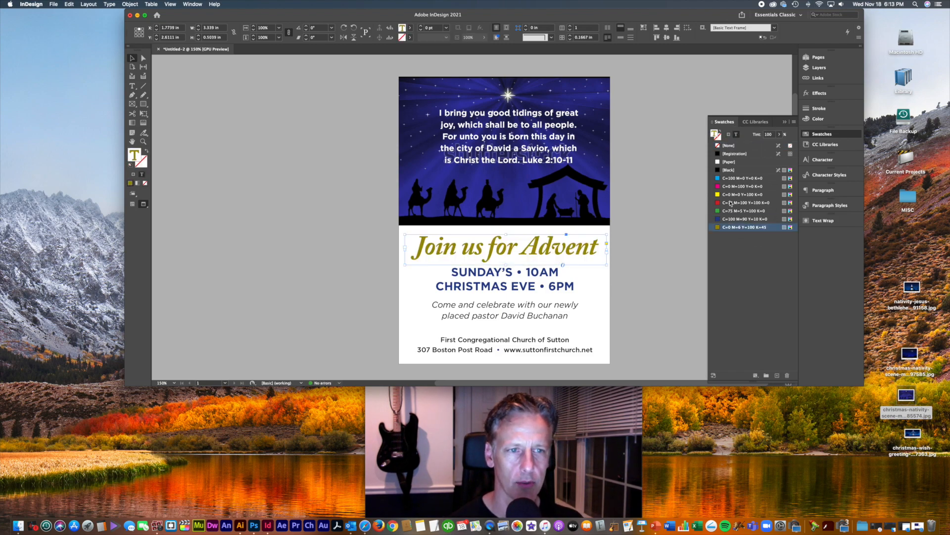
click(728, 220)
click(637, 263)
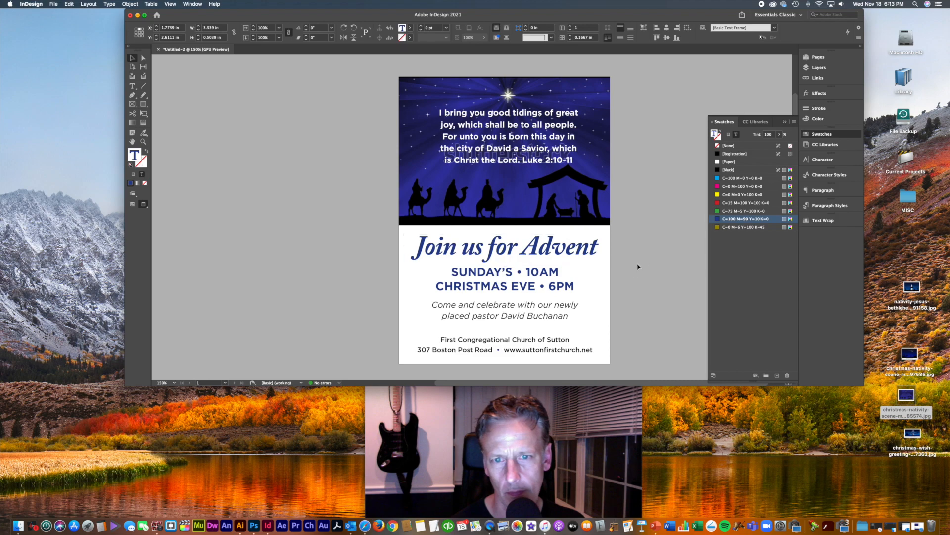
click(529, 290)
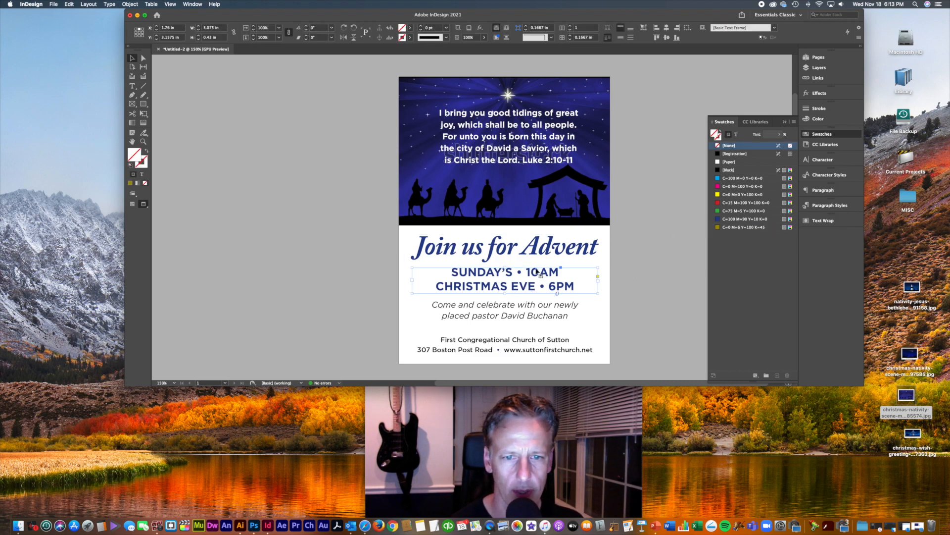
Step: Shrink the bullet between SUNDAY'S and 10AM to 8 pt and raise it with a 2 pt baseline shift
double_click(539, 272)
drag(513, 272, 525, 271)
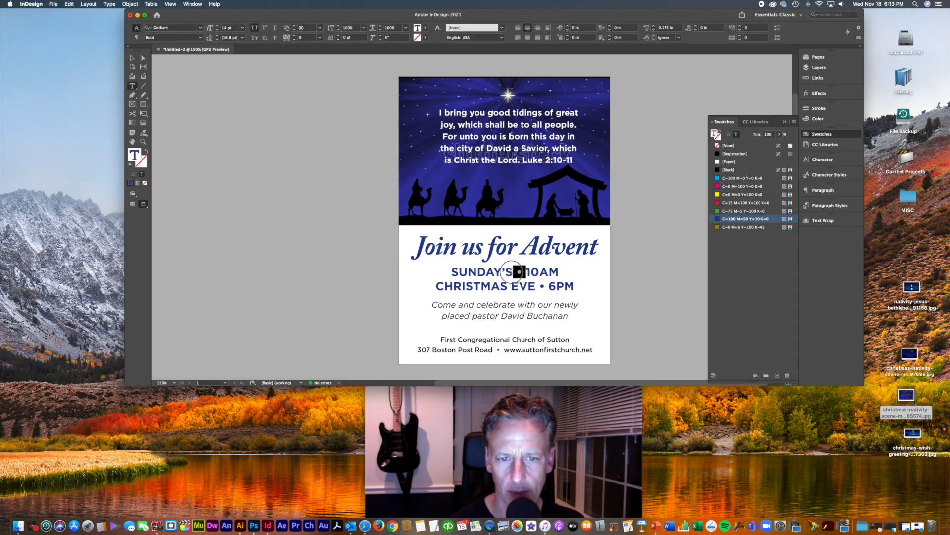
key(super+equal)
key(super+equal)
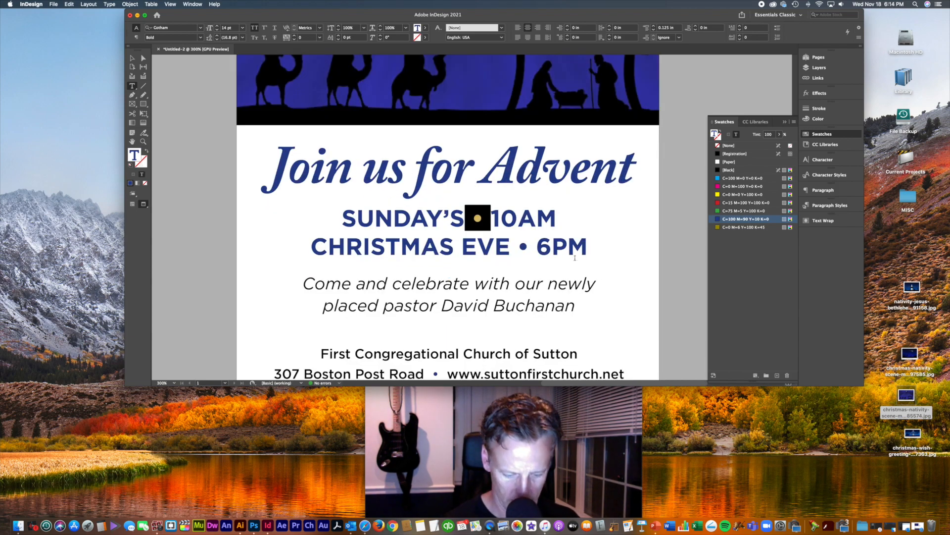
key(super+shift+comma)
key(super+shift+comma)
key(super+shift+comma)
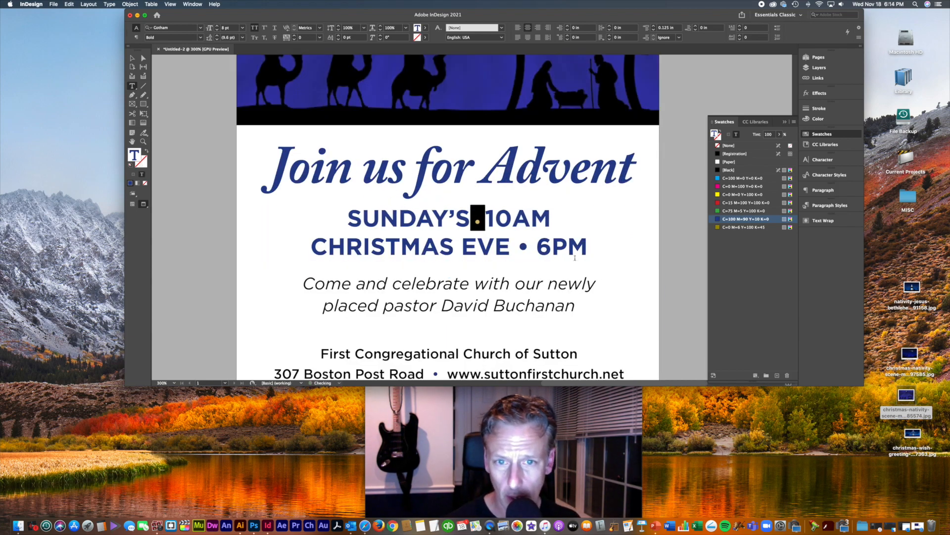
click(831, 163)
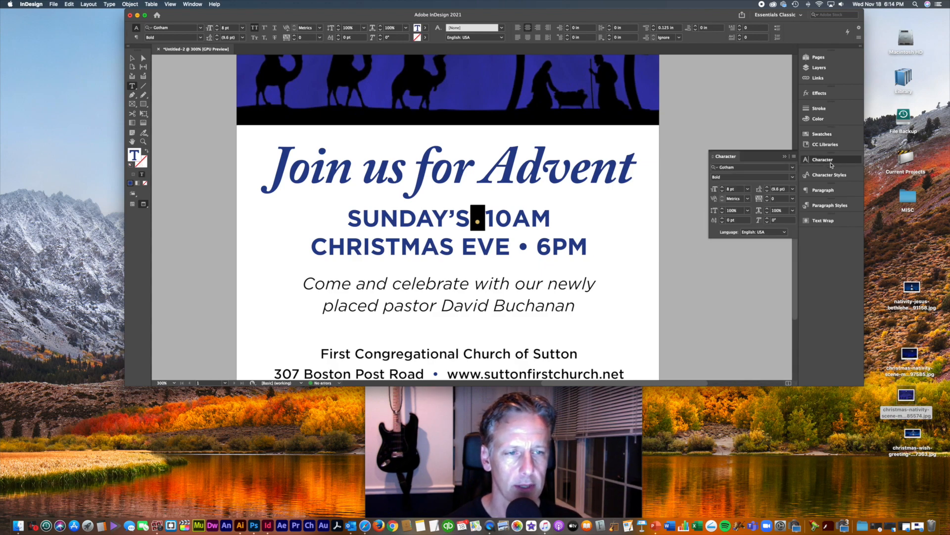
click(723, 221)
click(520, 224)
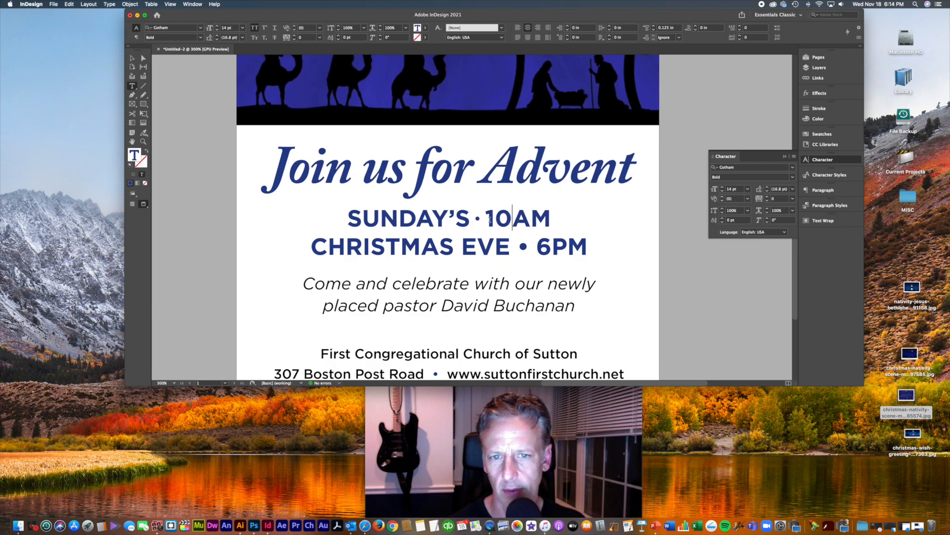
drag(488, 218, 464, 218)
key(super+c)
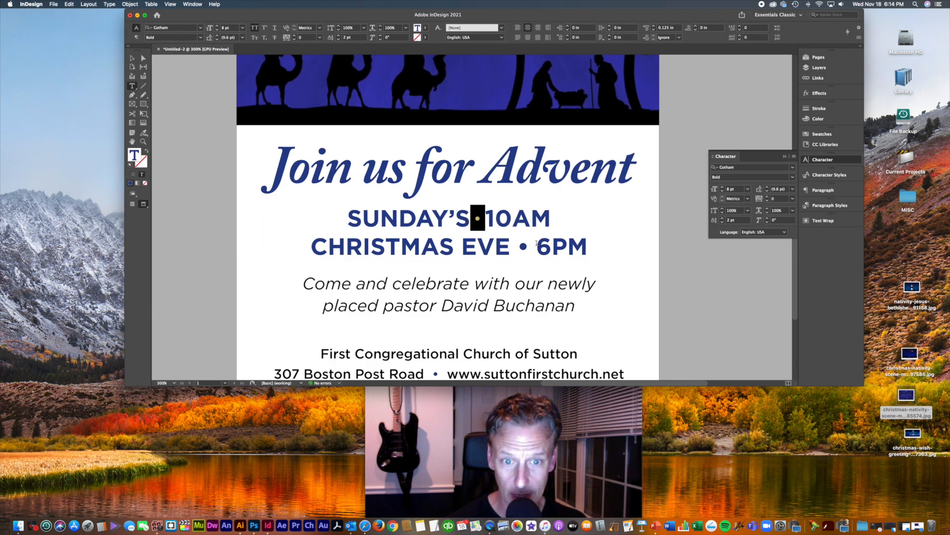
key(super+a)
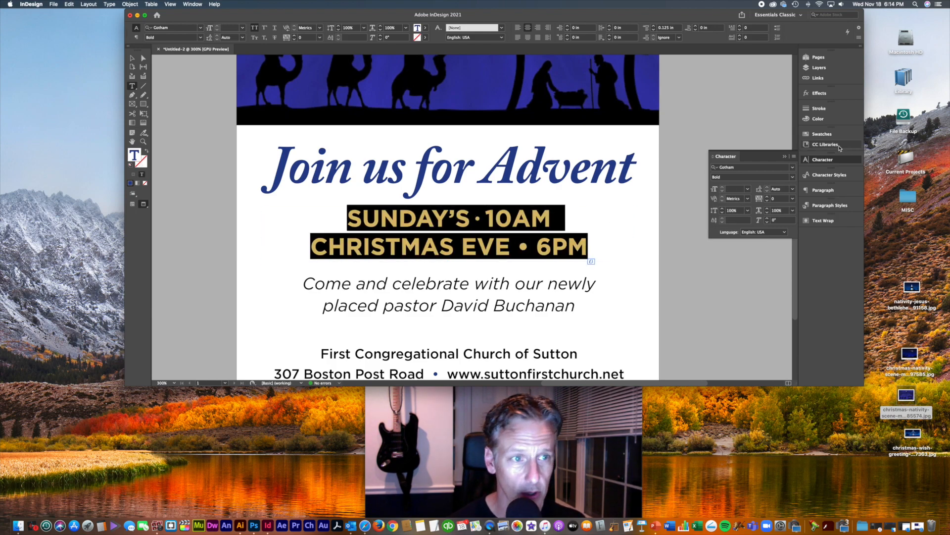
Step: Make the service-time lines [Black] and colour the bullet after SUNDAY'S blue
click(821, 134)
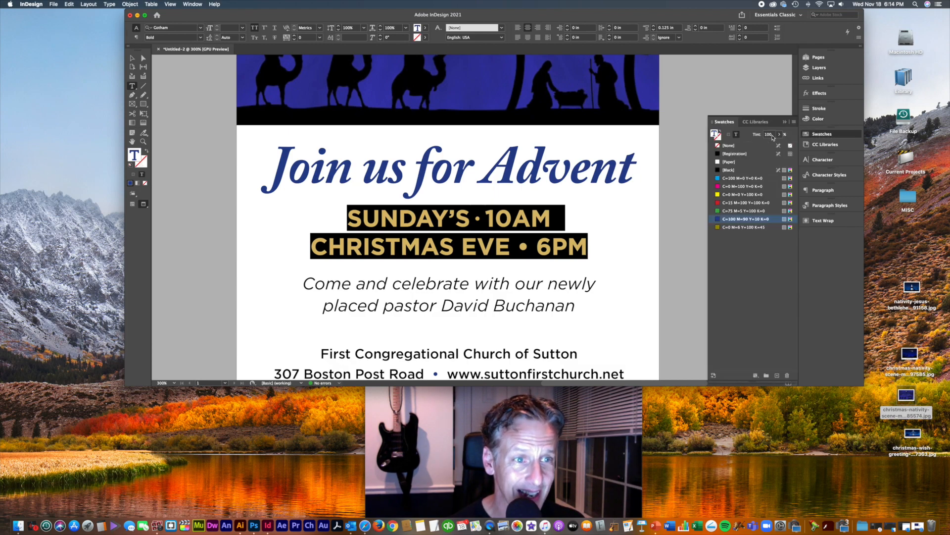
click(736, 170)
double_click(471, 217)
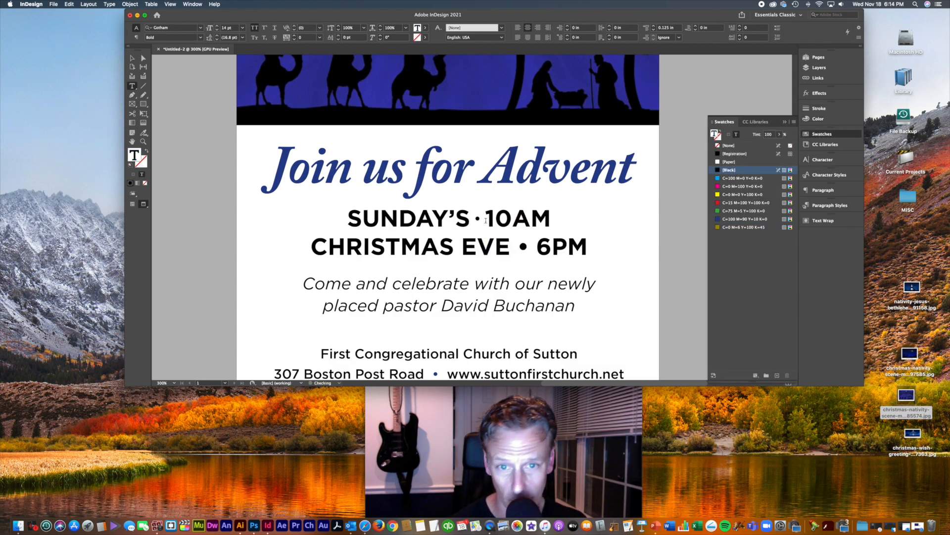
click(743, 219)
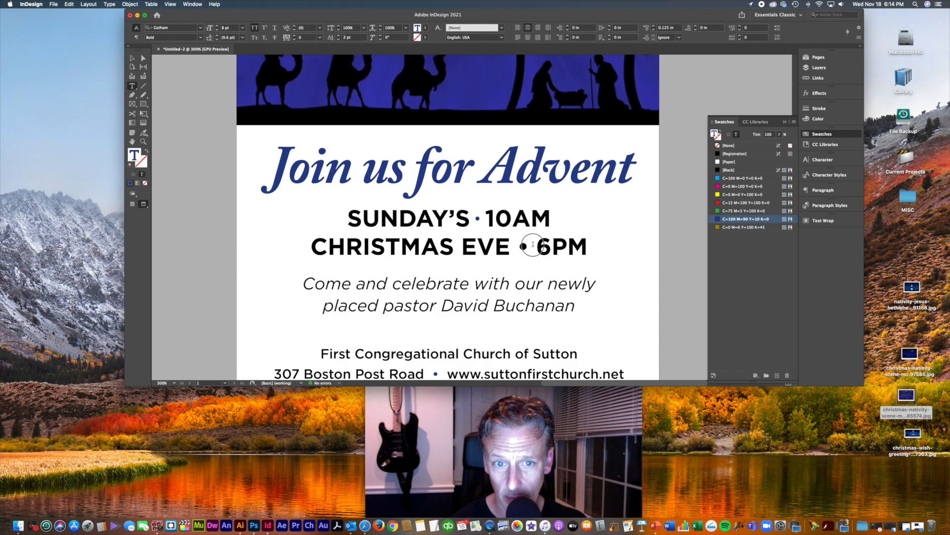
Step: Paste the small blue bullet in place of the bullet after CHRISTMAS EVE
drag(535, 247, 510, 247)
key(super+v)
scroll(561, 258, down, 6)
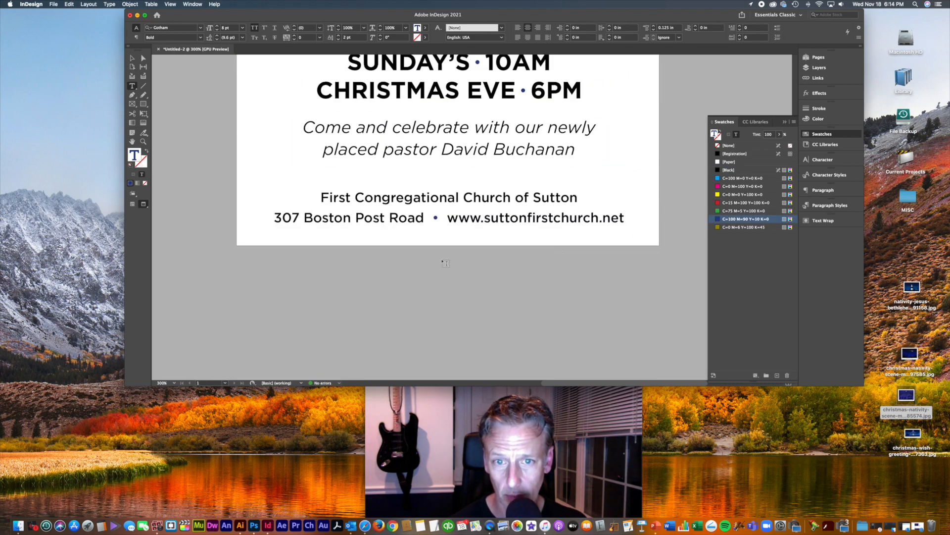
scroll(446, 218, up, 6)
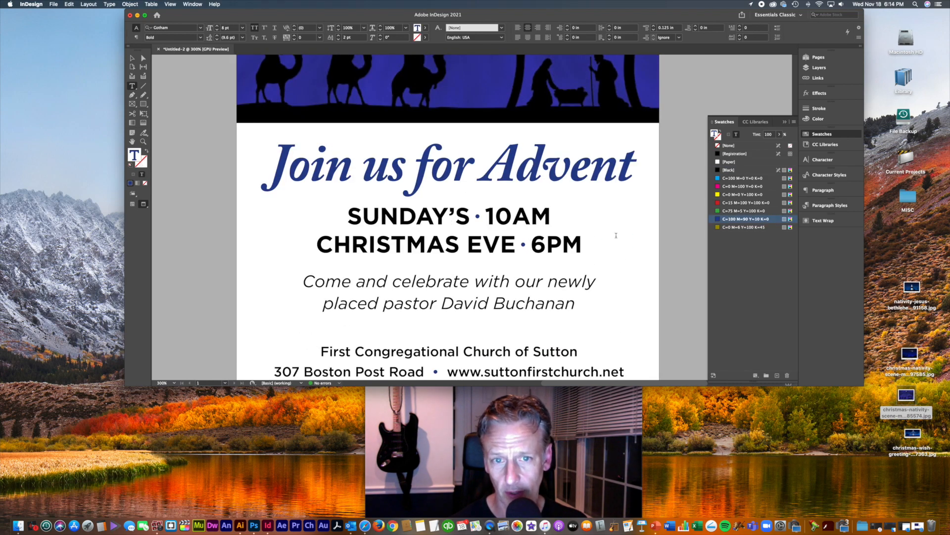
key(super+minus)
key(super+minus)
key(super+minus)
key(super+minus)
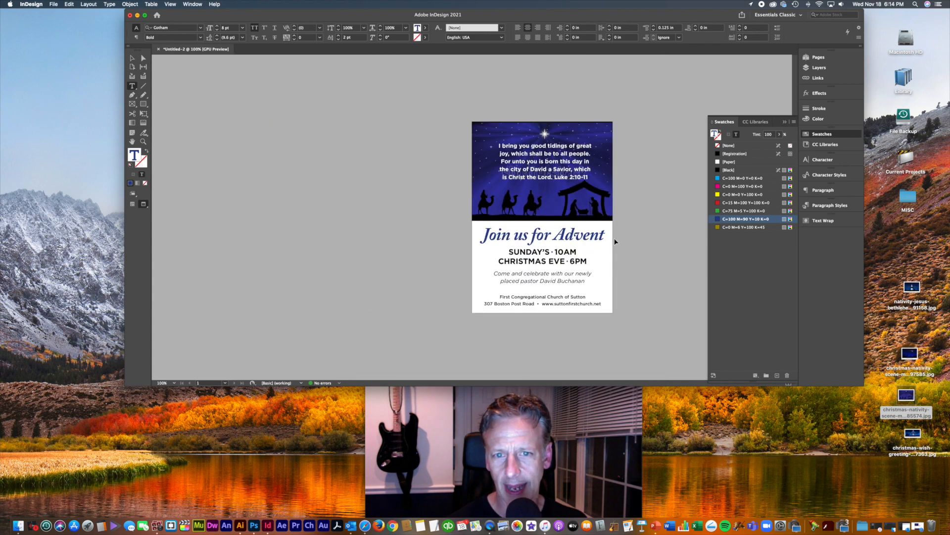
key(super+minus)
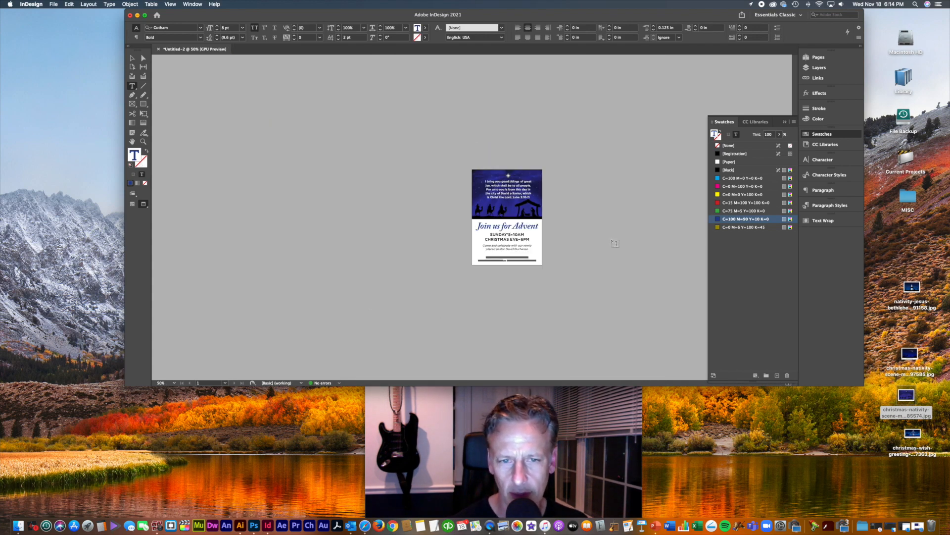
key(super+equal)
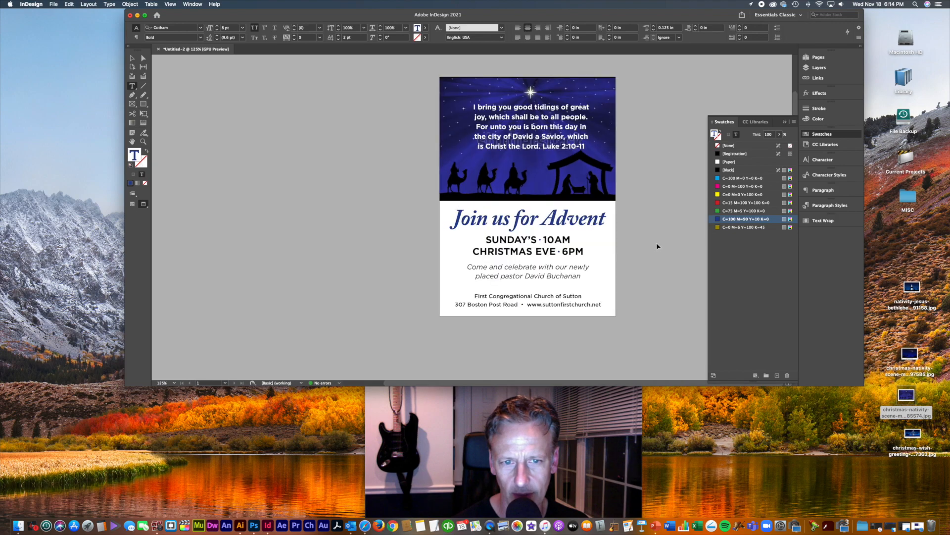
key(super+equal)
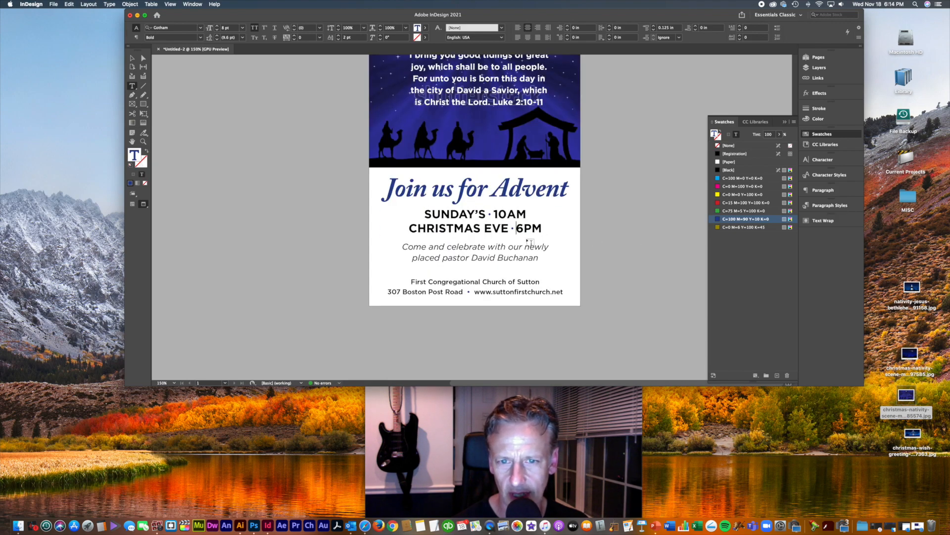
key(super+equal)
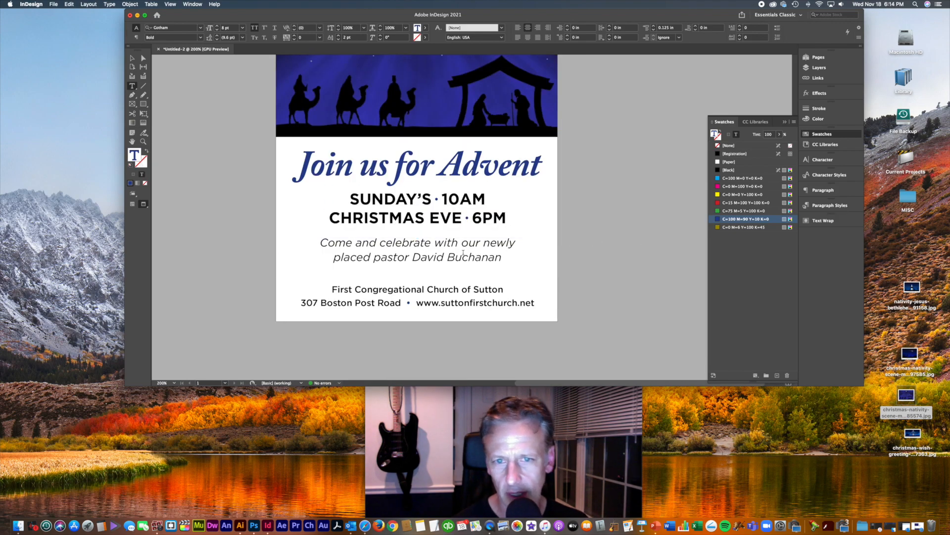
Step: Try the service-time text one size larger, then return it to its original size
key(v)
click(474, 223)
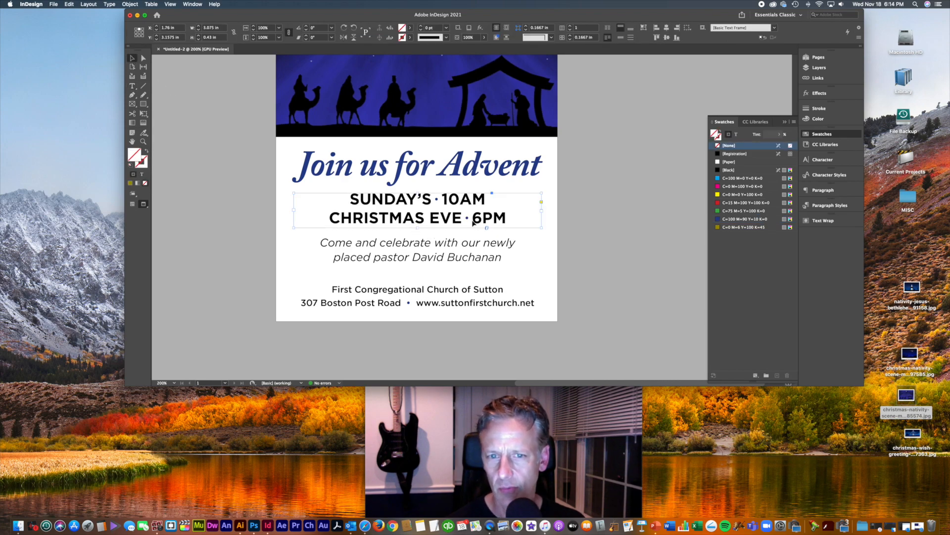
click(824, 161)
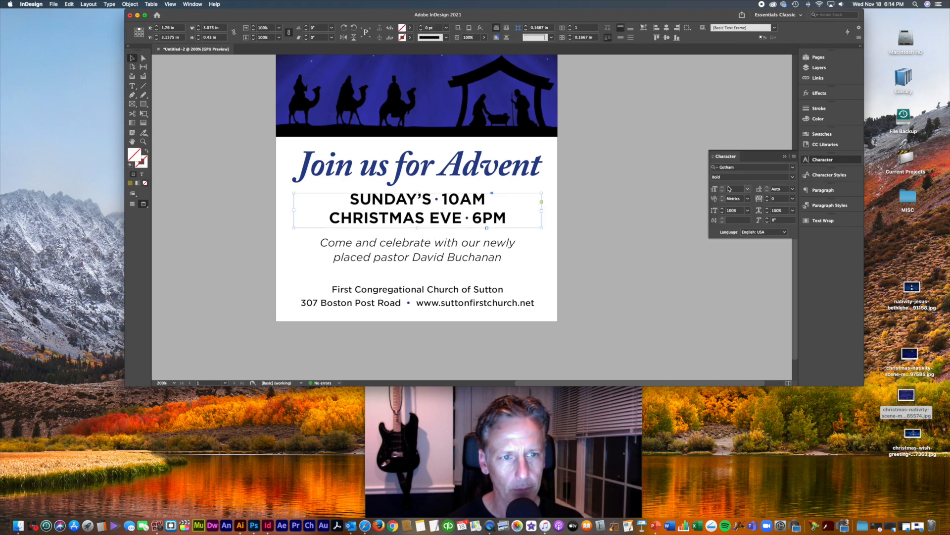
double_click(437, 220)
key(super+a)
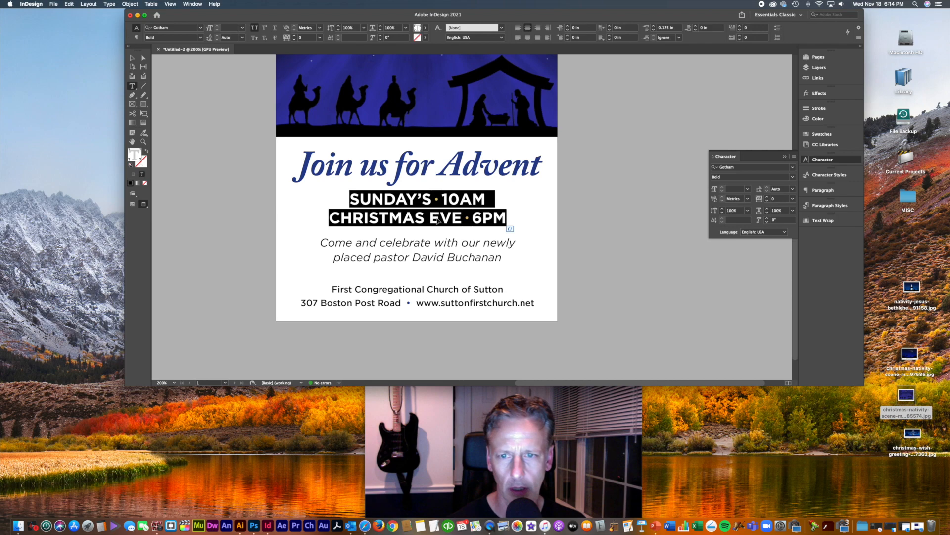
key(super+shift+period)
key(super+shift+comma)
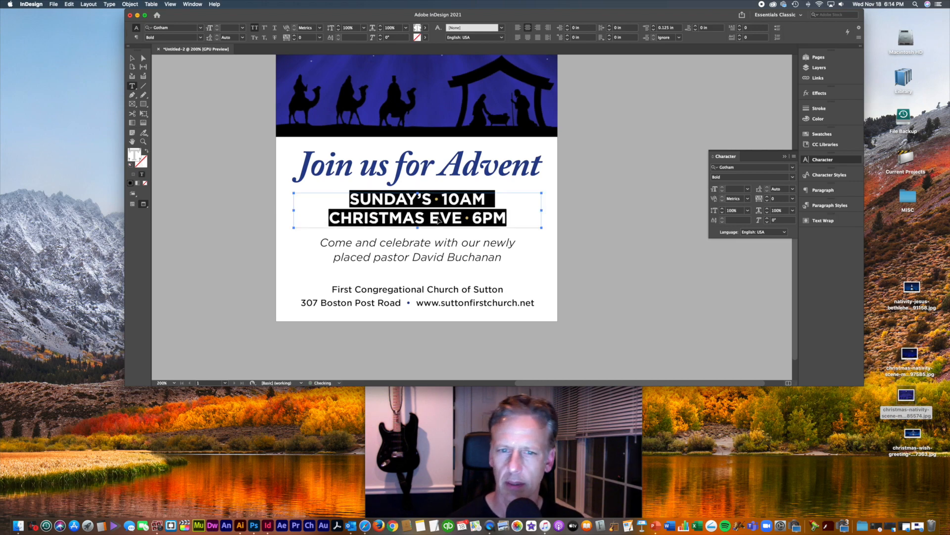
click(439, 221)
key(Escape)
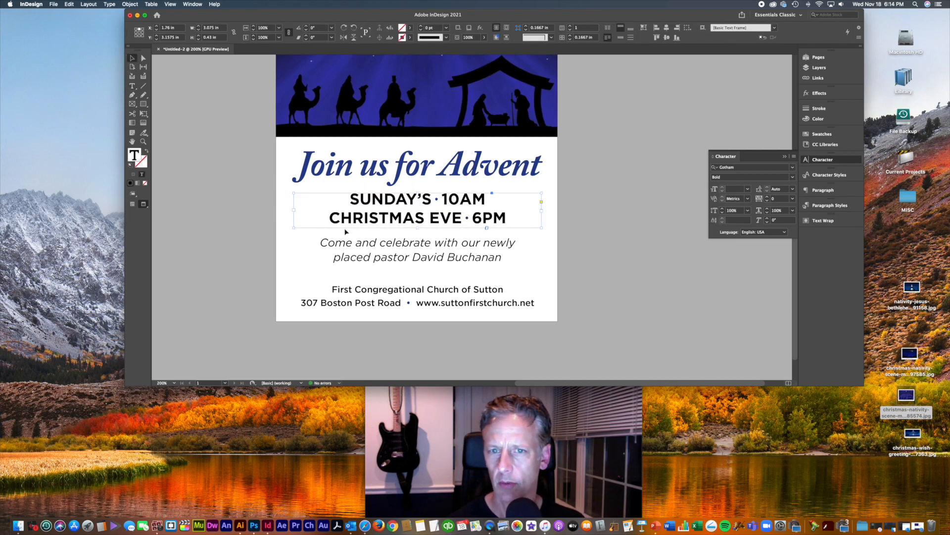
Step: Nudge the Come and celebrate, service-times and Join us for Advent frames slightly lower
click(477, 267)
key(Down)
key(Down)
key(Down)
key(Down)
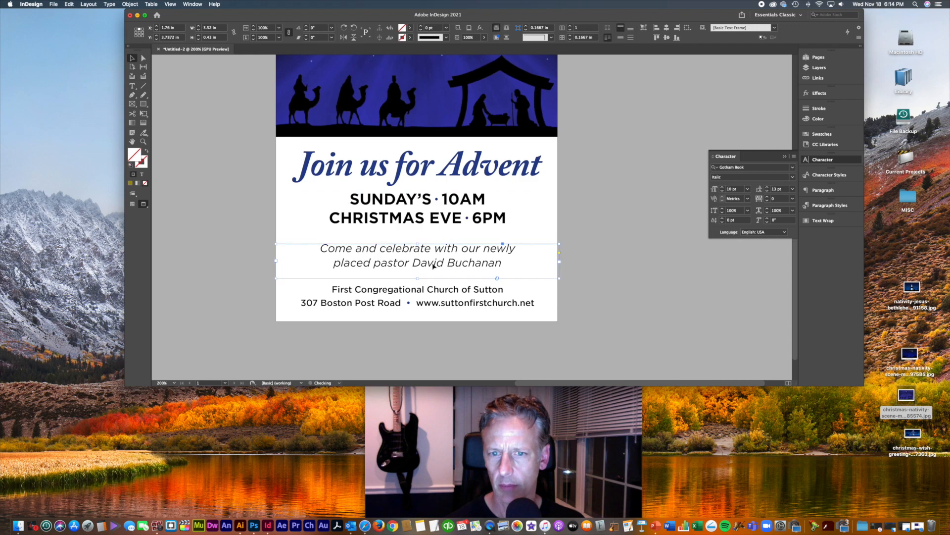
click(435, 299)
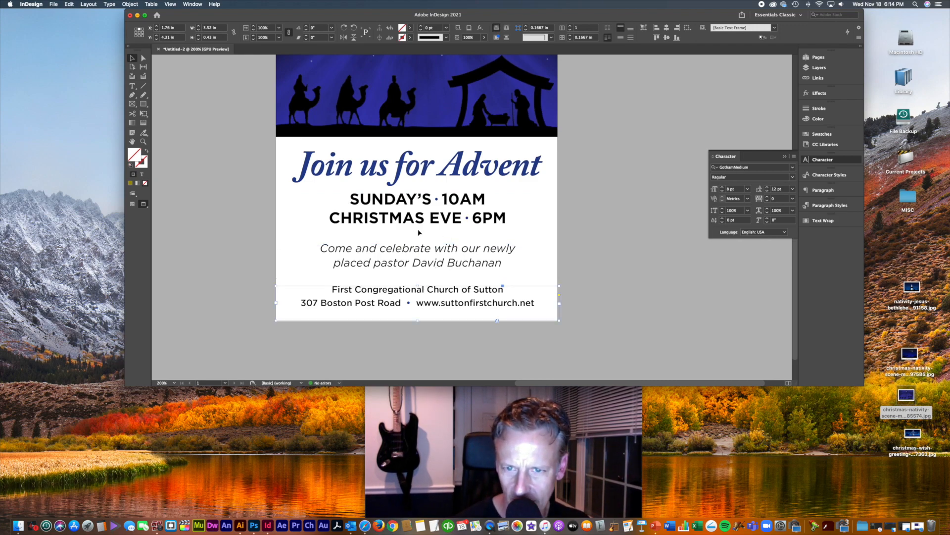
drag(430, 221, 431, 223)
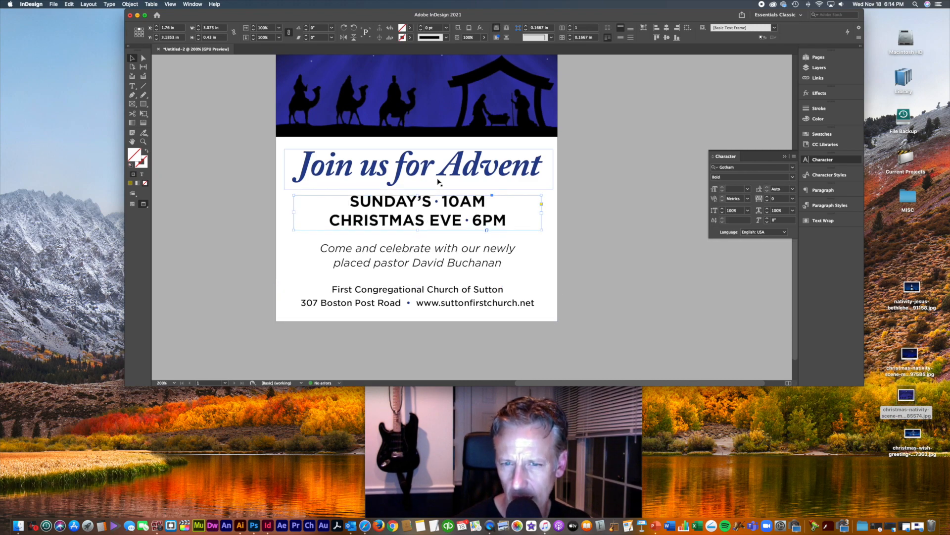
drag(442, 170, 443, 173)
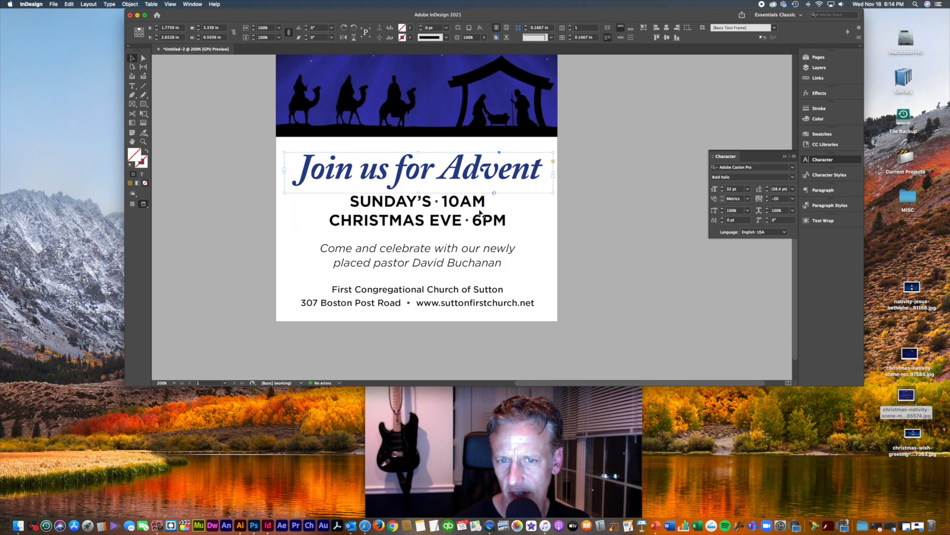
click(569, 202)
Step: Extend the nativity image frame slightly lower
click(465, 133)
scroll(579, 184, up, 5)
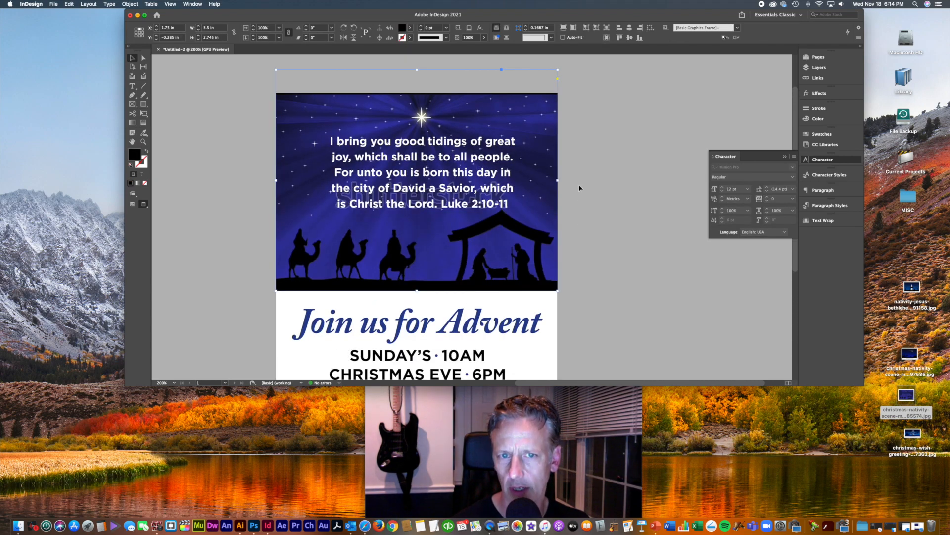
drag(418, 292, 419, 295)
click(614, 274)
scroll(614, 274, left, 1)
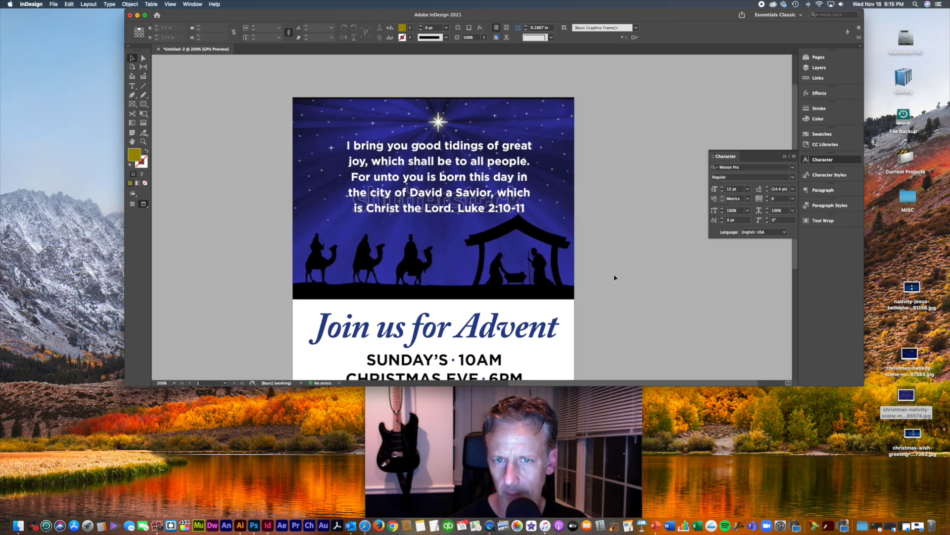
Step: Shorten and reposition the scripture frame, set the verse to 9 pt, and widen it to reflow
click(511, 201)
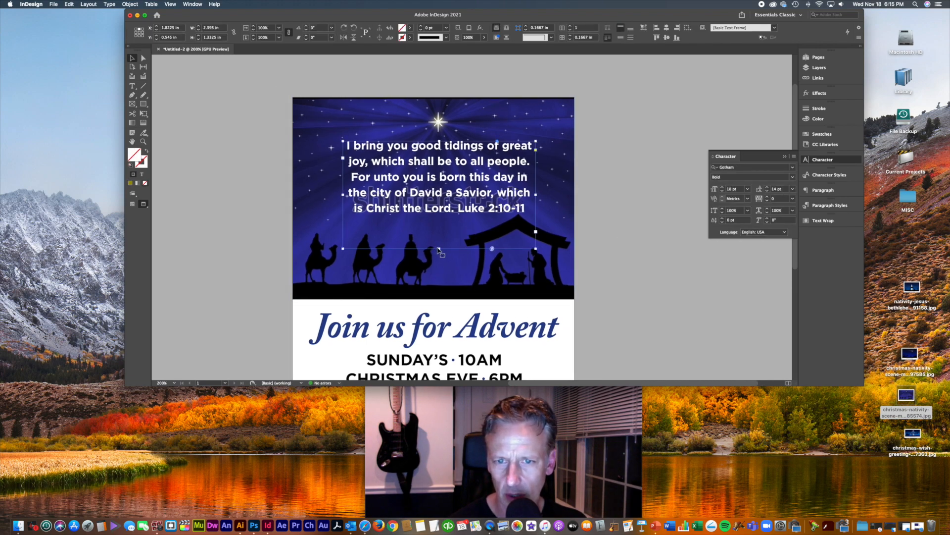
drag(439, 249, 439, 235)
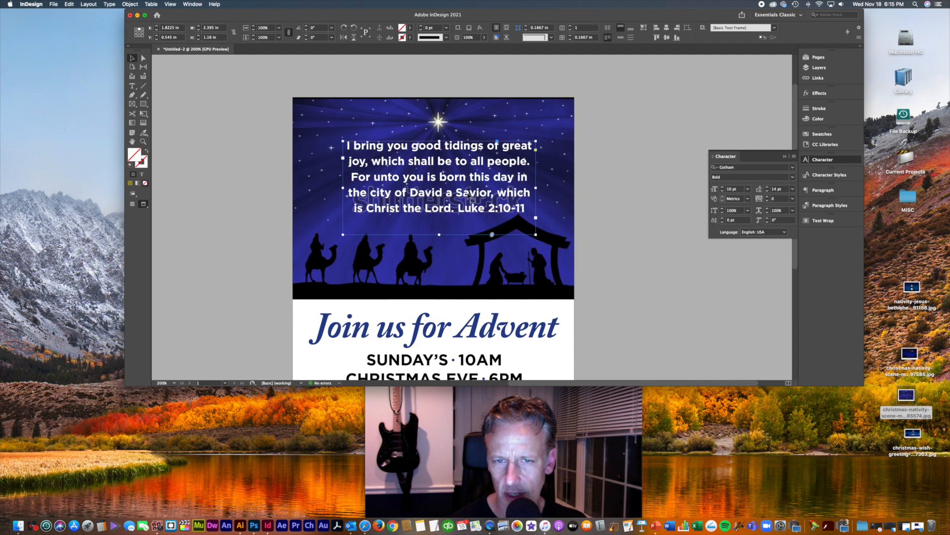
drag(466, 195, 474, 194)
click(722, 192)
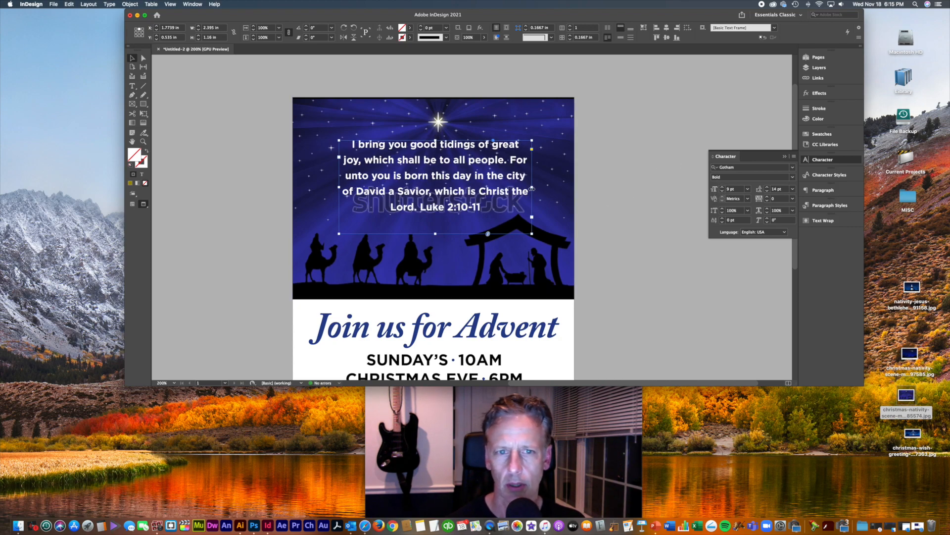
drag(533, 187, 497, 191)
Step: Replace the period before Luke with an em dash and set Luke 2:10-11 in Gotham Medium
double_click(456, 191)
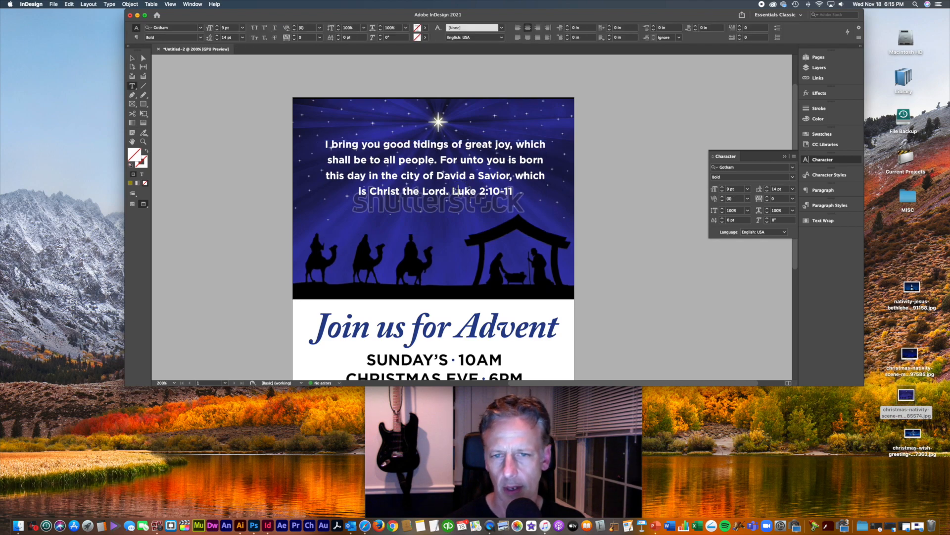
drag(447, 191, 452, 192)
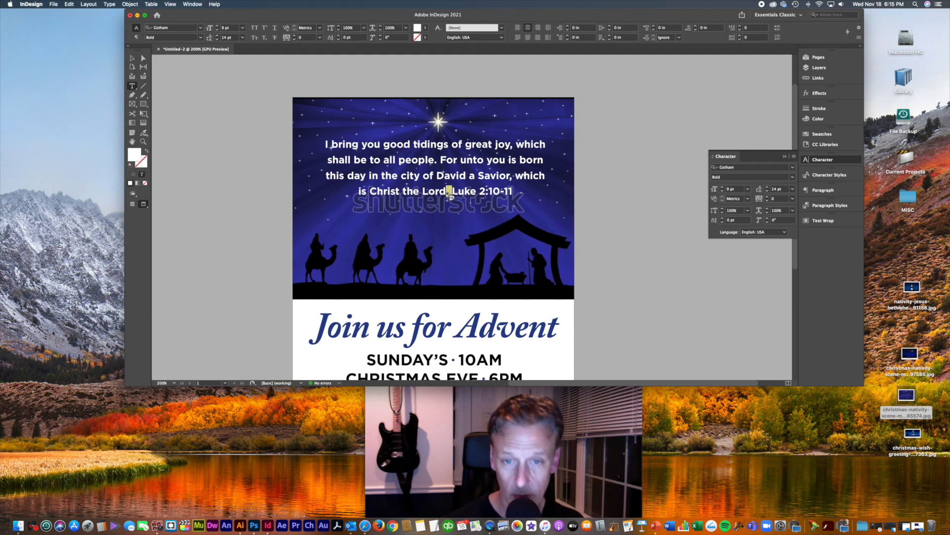
text(—)
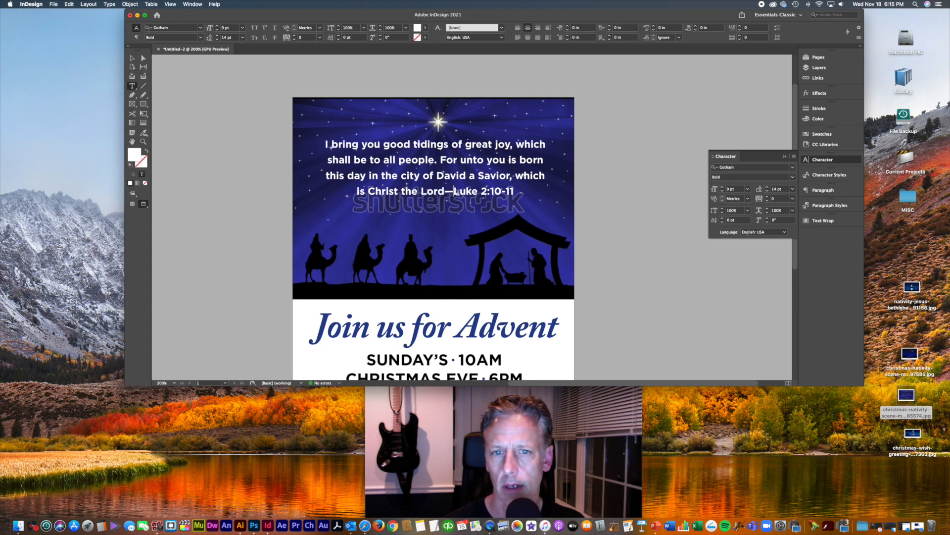
drag(453, 192, 515, 193)
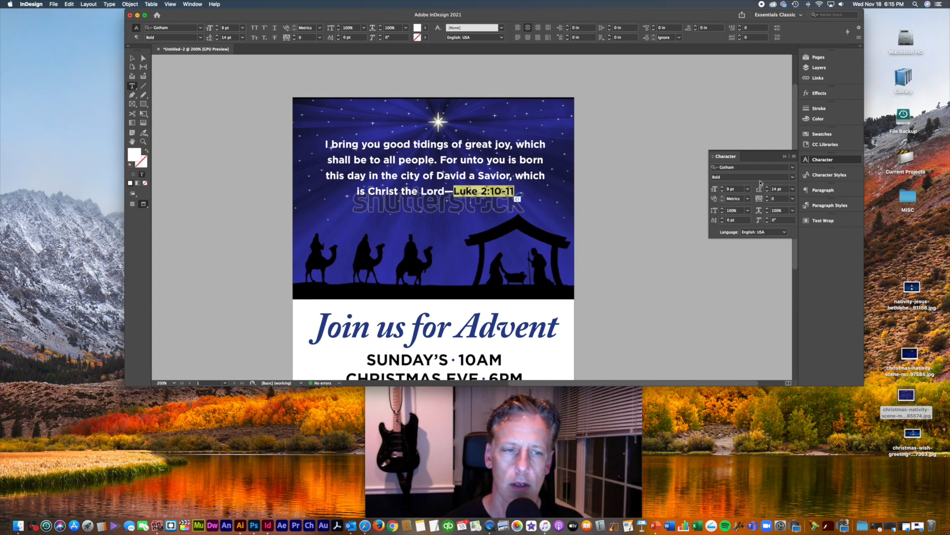
click(792, 169)
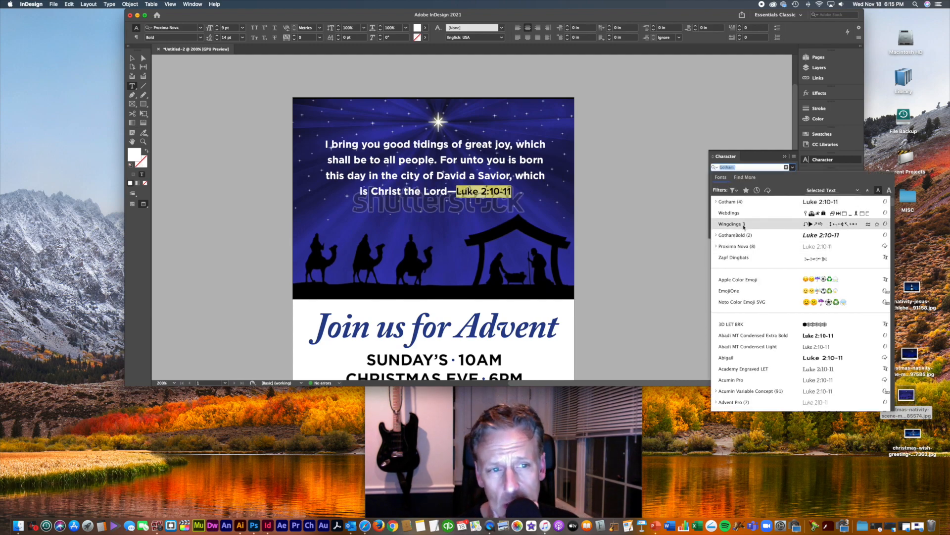
click(716, 202)
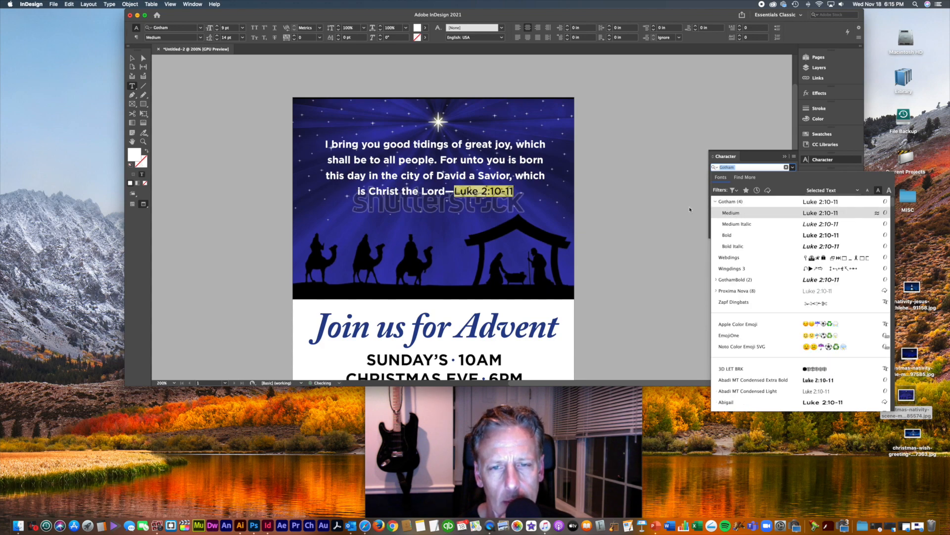
click(502, 191)
Step: Fix the attribution to read 'Christ the Lord — Luke 2:10-11', removing the stray L
drag(515, 192, 448, 192)
click(452, 192)
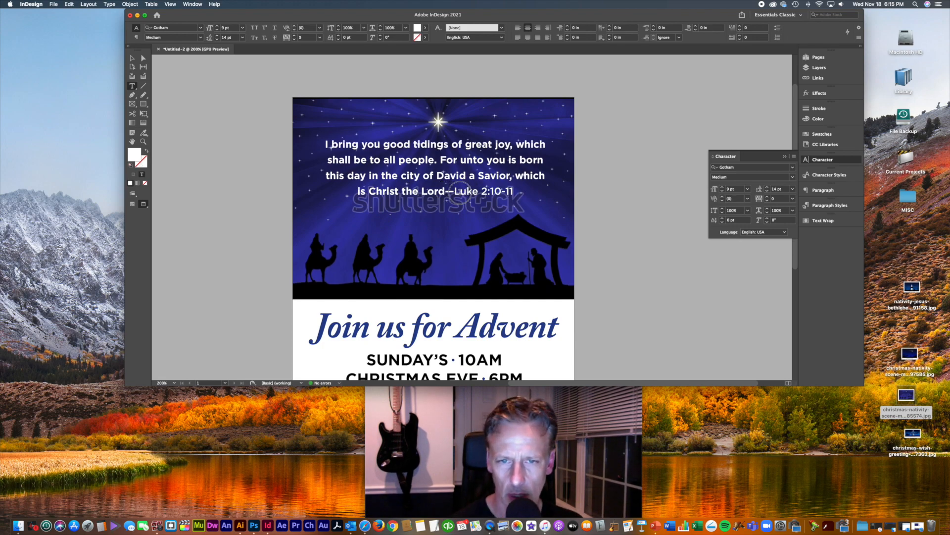
text(—L—)
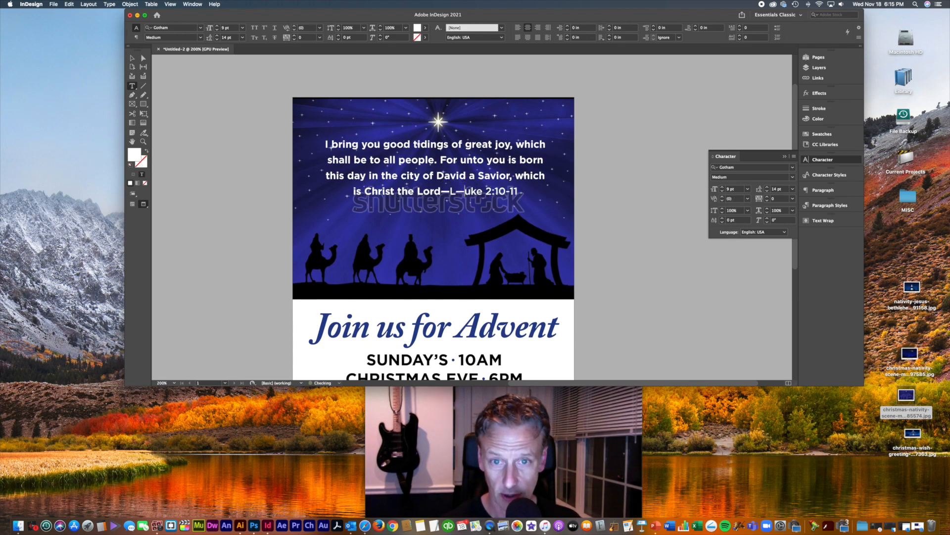
text(L)
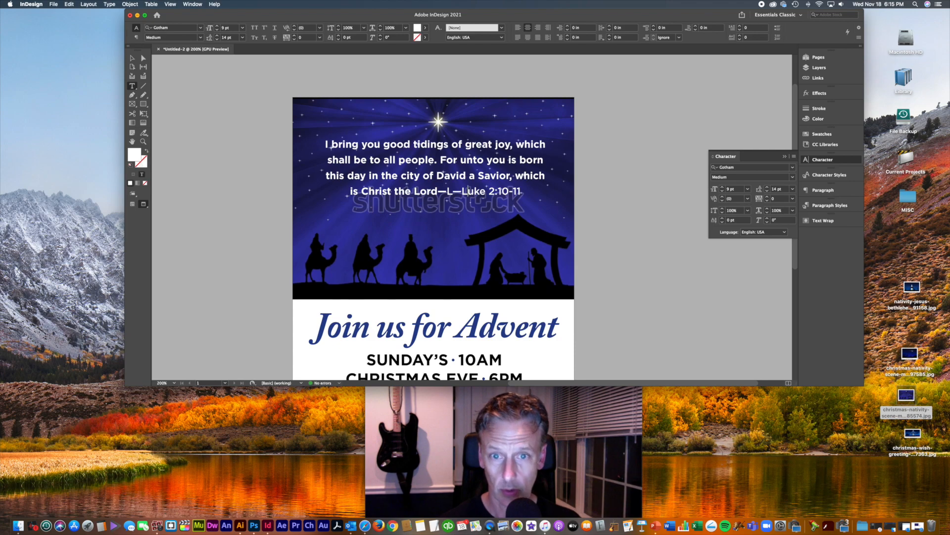
click(455, 192)
key(BackSpace)
click(457, 191)
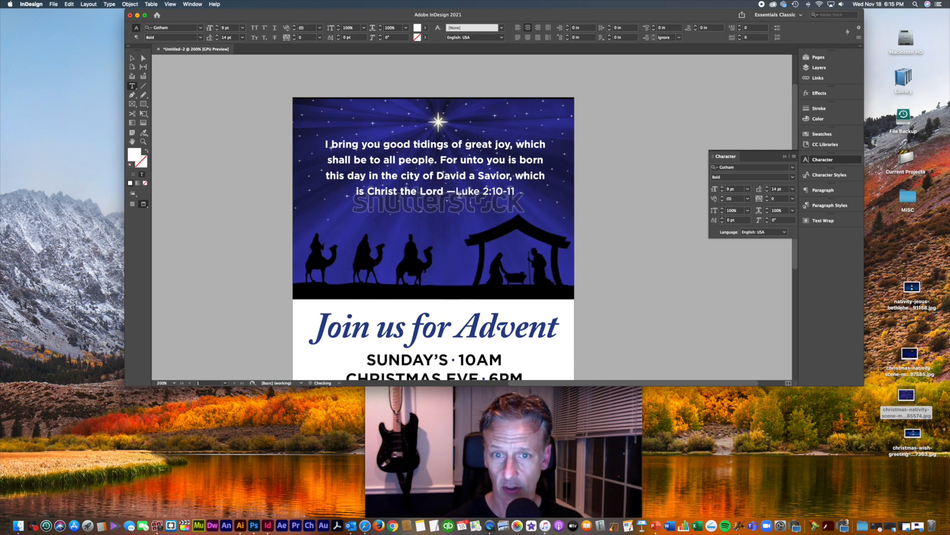
click(455, 191)
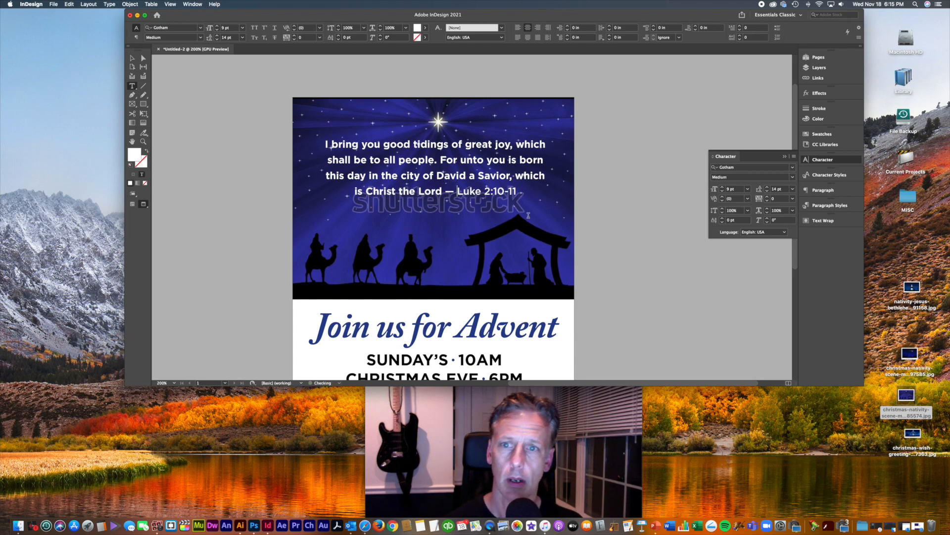
Step: Centre the scripture text within its frame
click(133, 58)
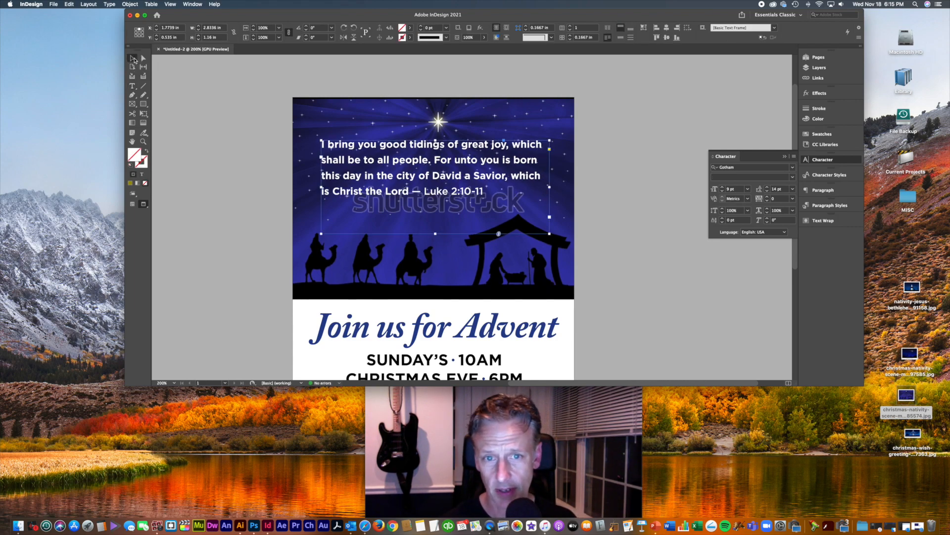
key(super+shift+c)
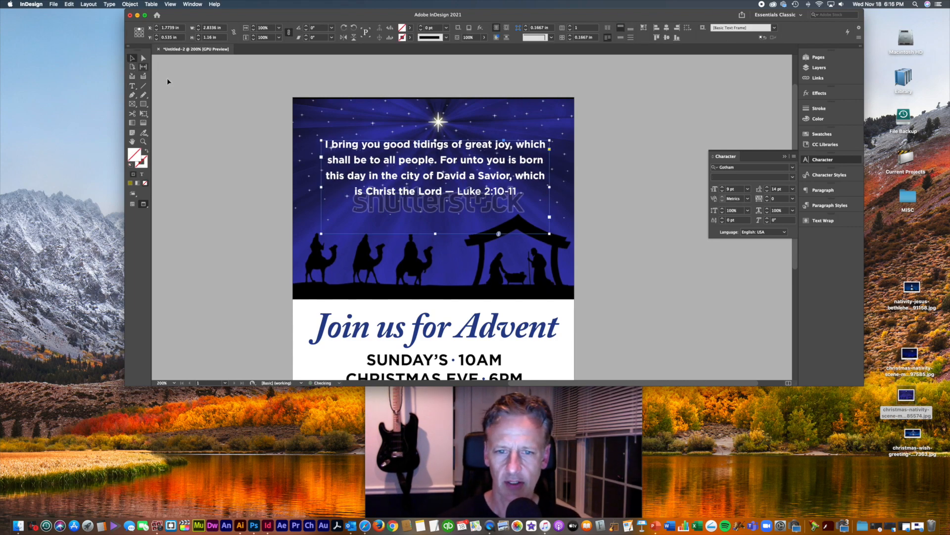
click(615, 236)
drag(616, 236, 626, 202)
drag(560, 11, 533, 9)
key(super+minus)
key(super+minus)
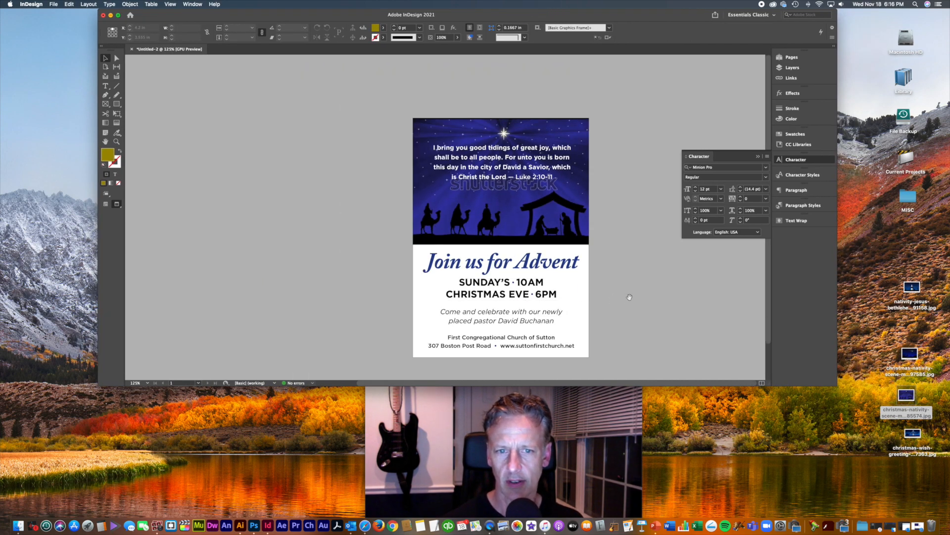
drag(556, 291, 556, 279)
click(588, 231)
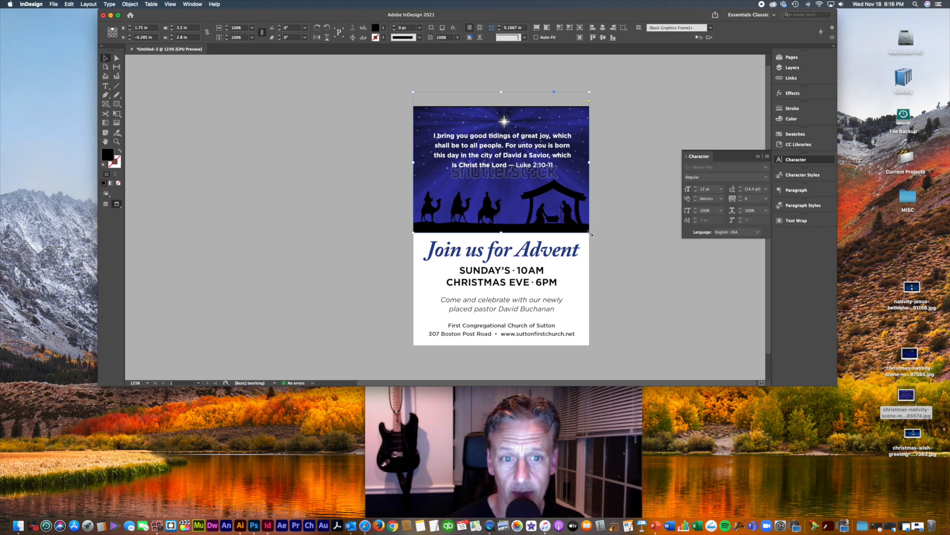
drag(589, 232, 738, 351)
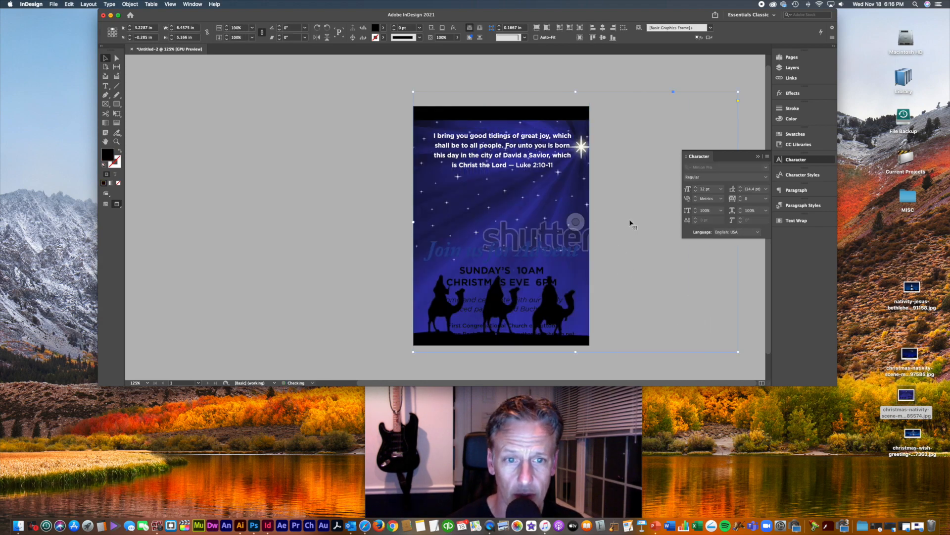
drag(631, 257, 618, 297)
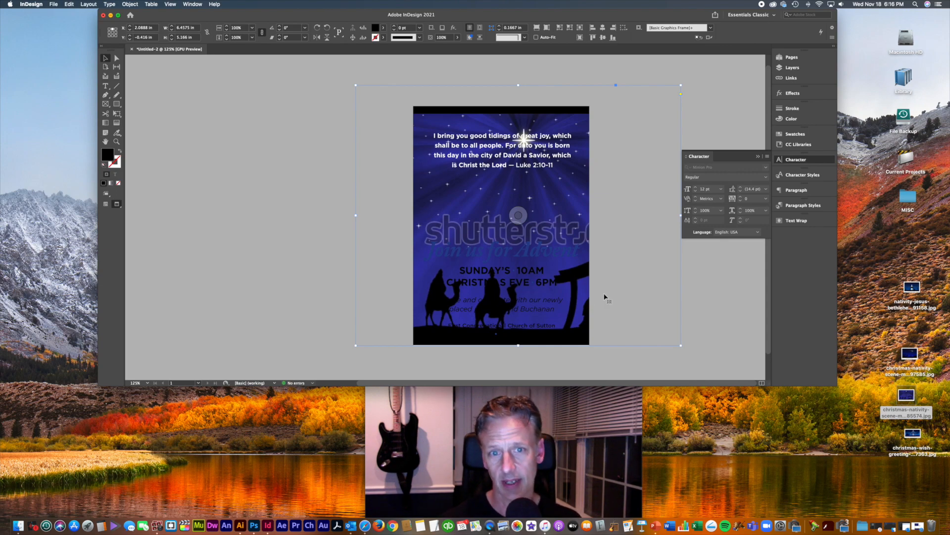
click(545, 254)
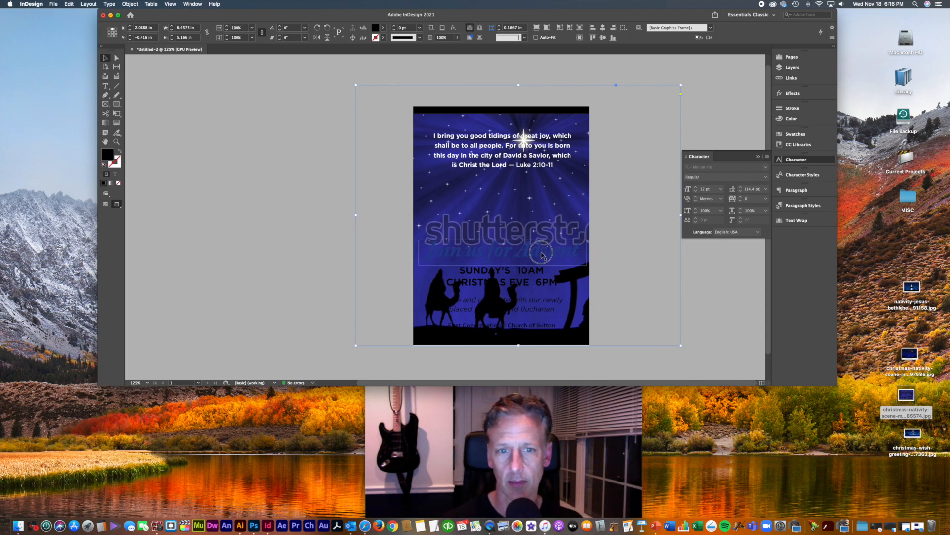
click(796, 134)
click(710, 135)
click(702, 162)
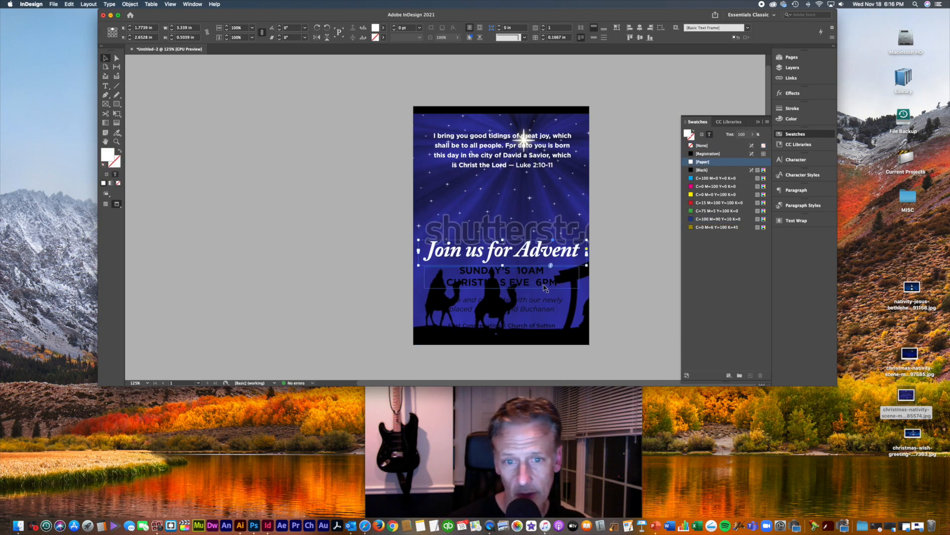
drag(542, 258, 537, 198)
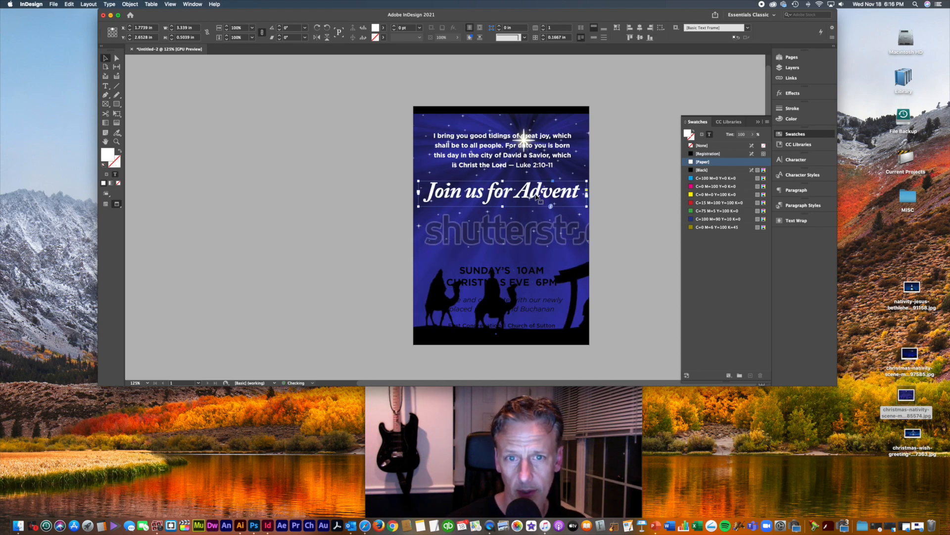
key(super+z)
key(super+z)
key(super+z)
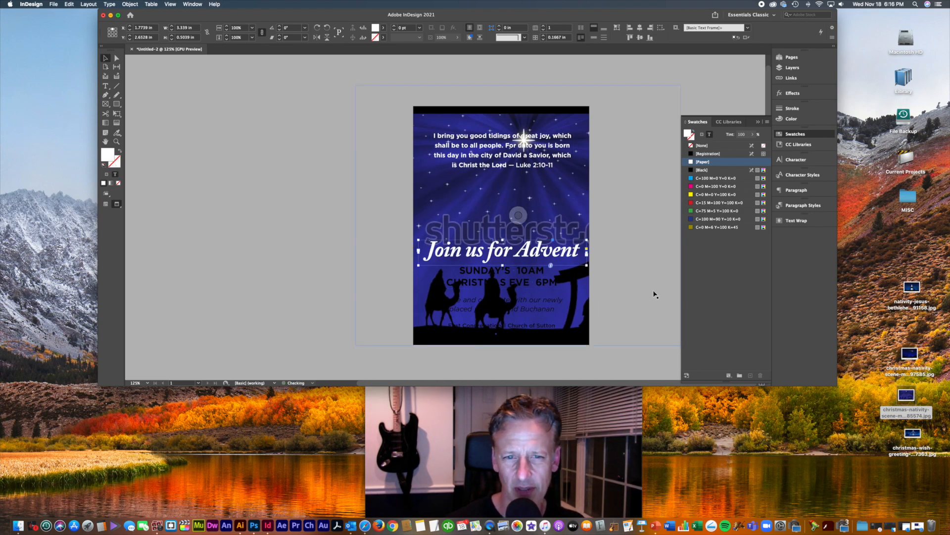
key(super+z)
key(super+z)
key(super+z)
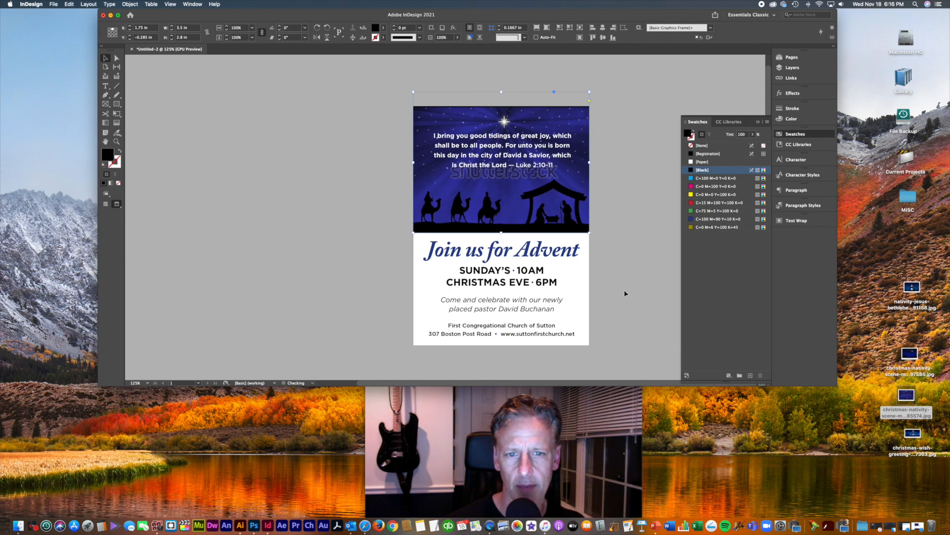
key(super+z)
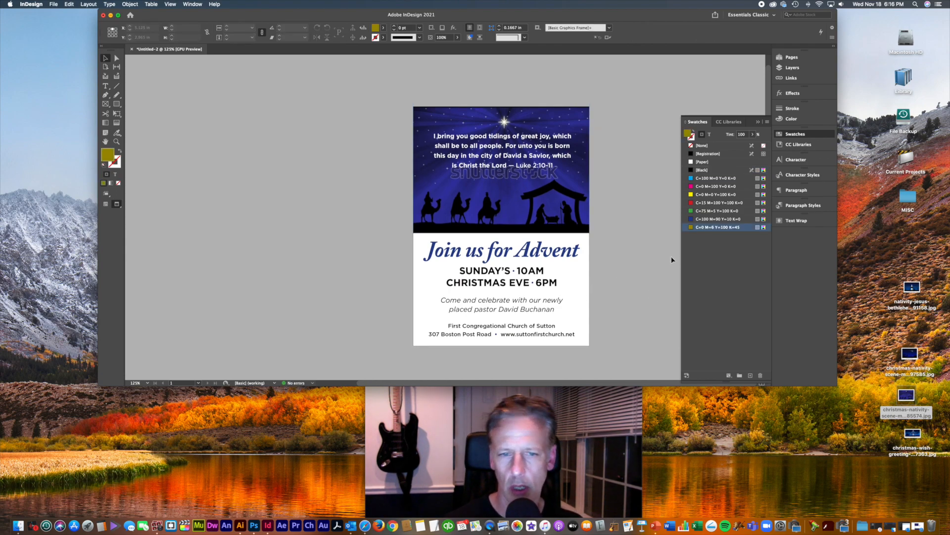
Step: Draw a page-sized rectangle with no fill and a 3 pt dark blue stroke
click(117, 104)
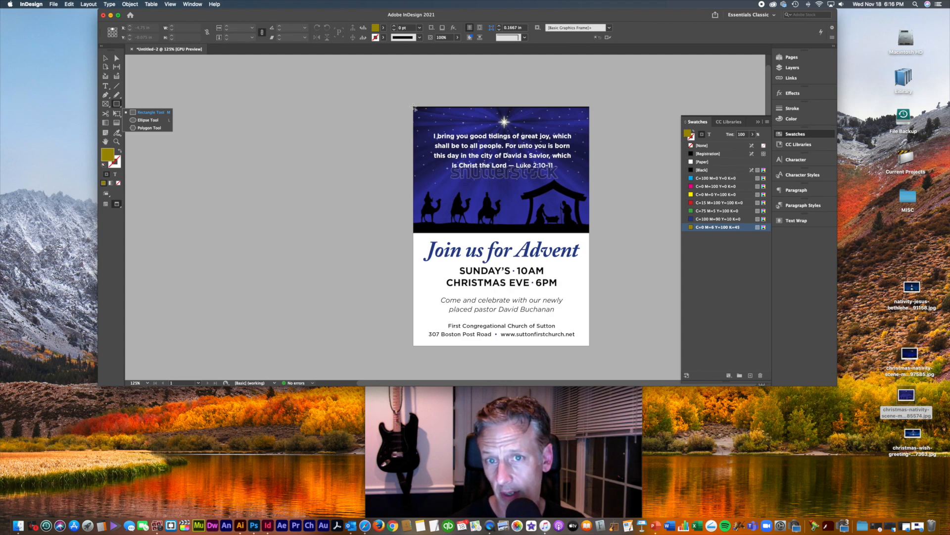
drag(414, 107, 591, 348)
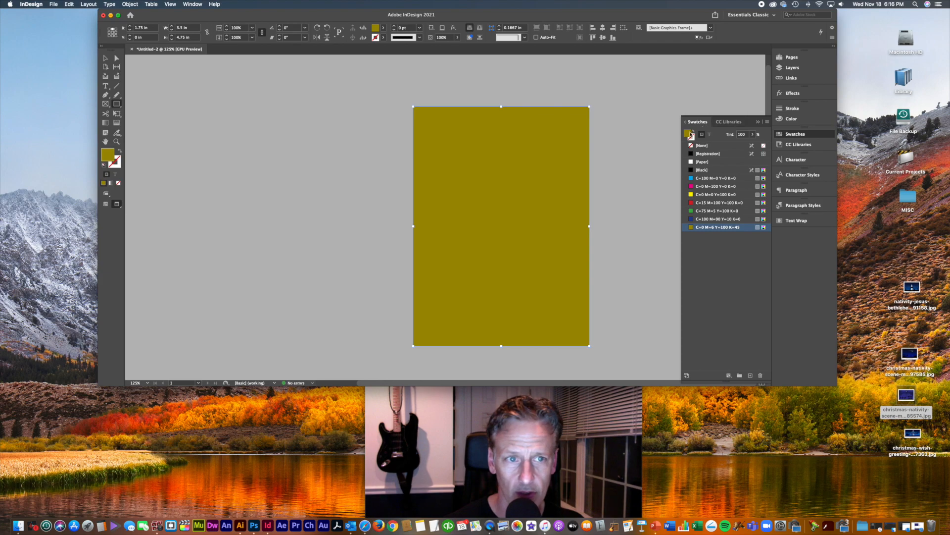
click(700, 145)
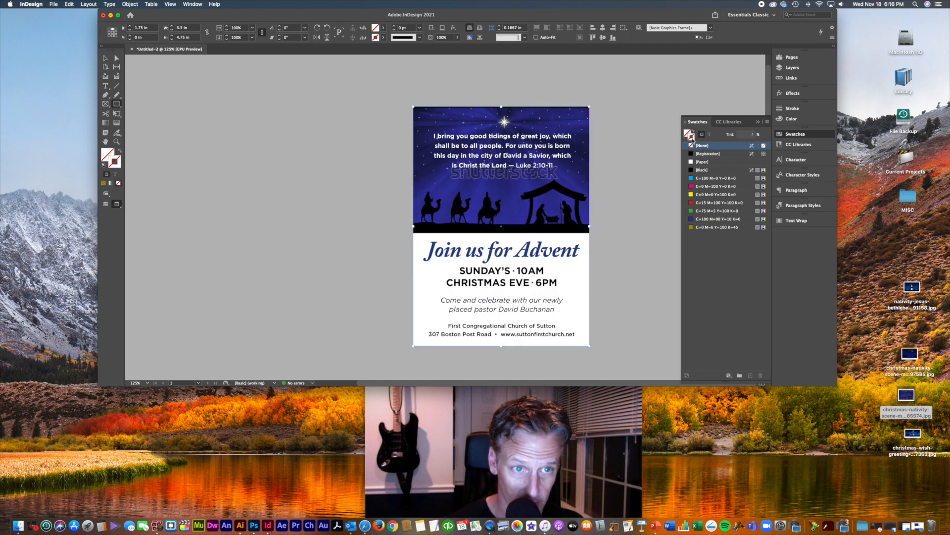
click(708, 219)
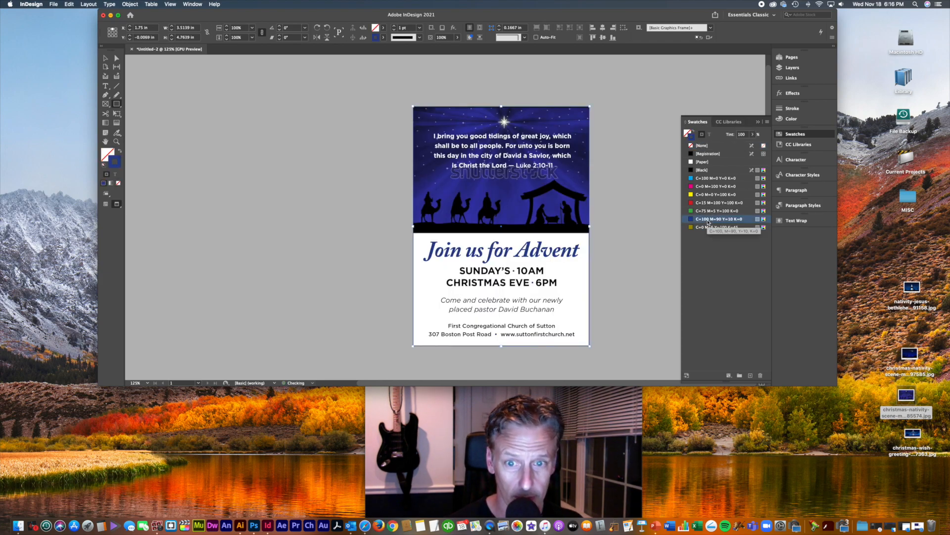
click(105, 57)
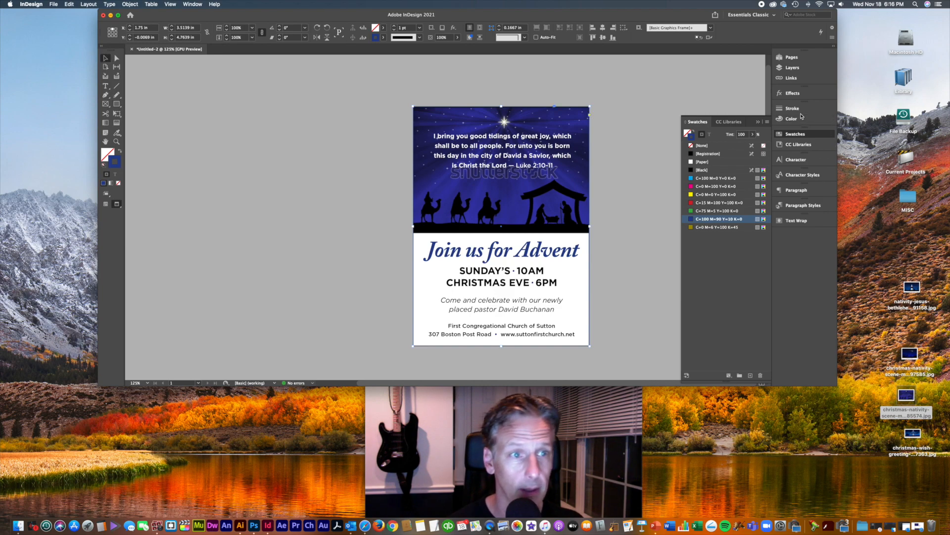
click(792, 108)
click(714, 115)
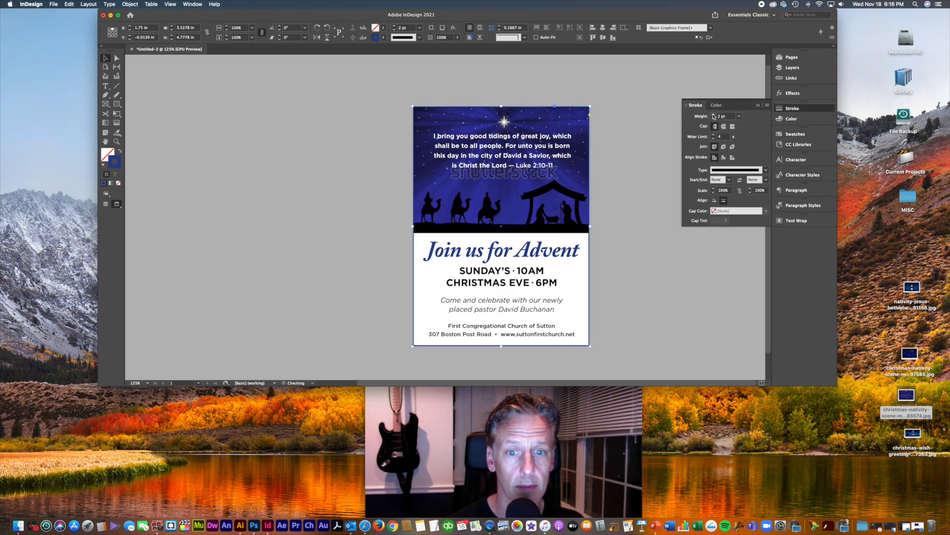
click(714, 115)
click(631, 243)
Step: Delete the blue border frame, then undo to bring it back
key(super+equal)
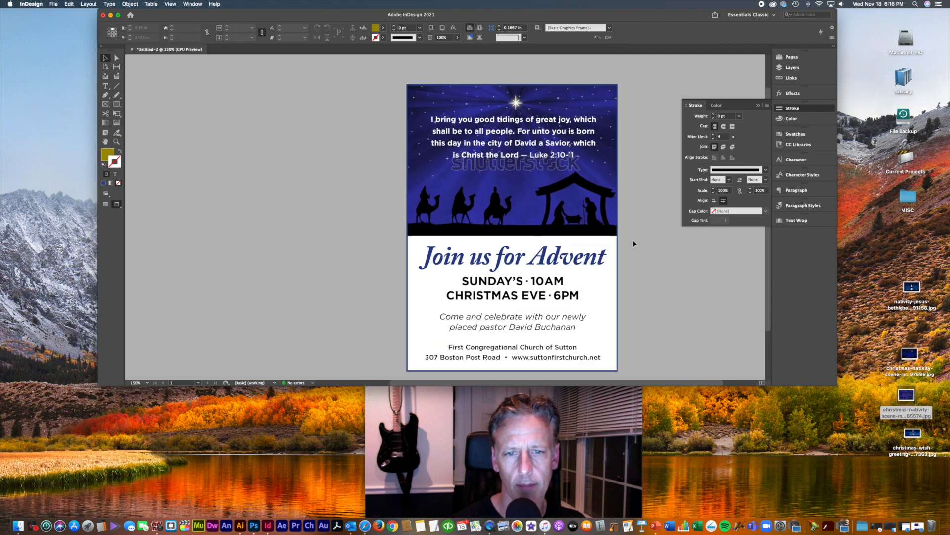
drag(676, 281, 629, 252)
click(551, 227)
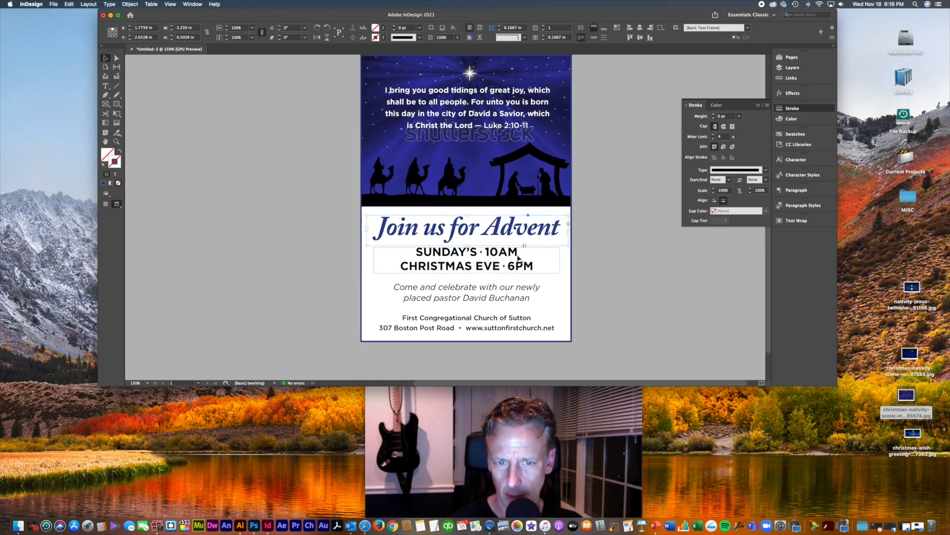
click(604, 268)
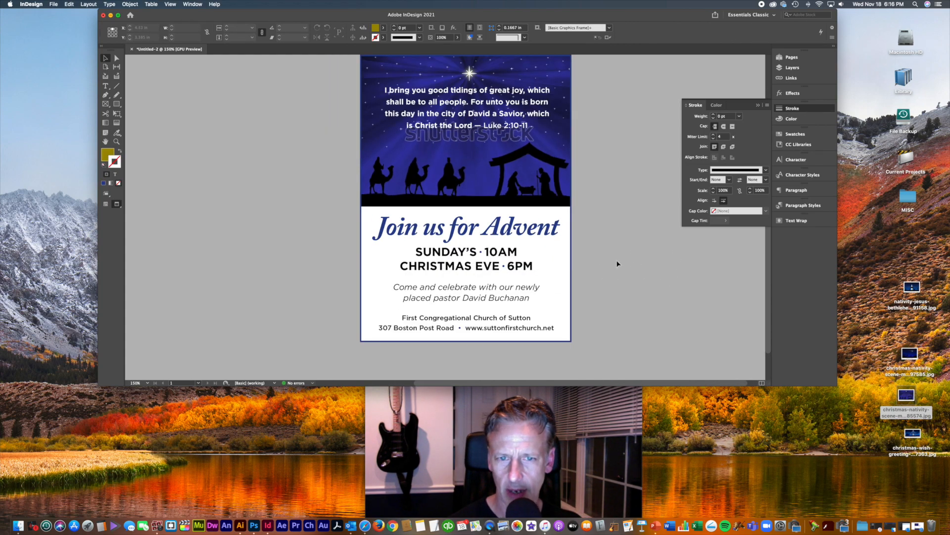
drag(602, 200, 631, 166)
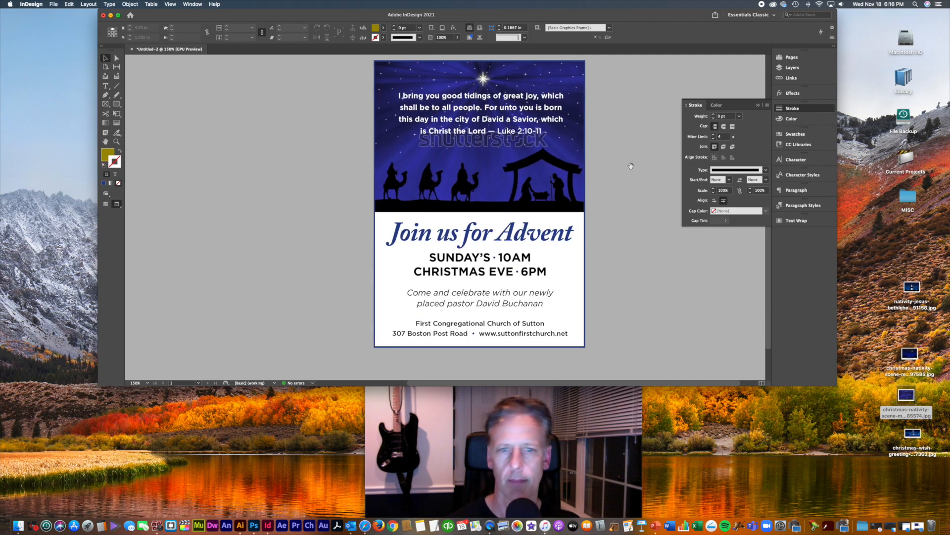
click(585, 271)
key(Delete)
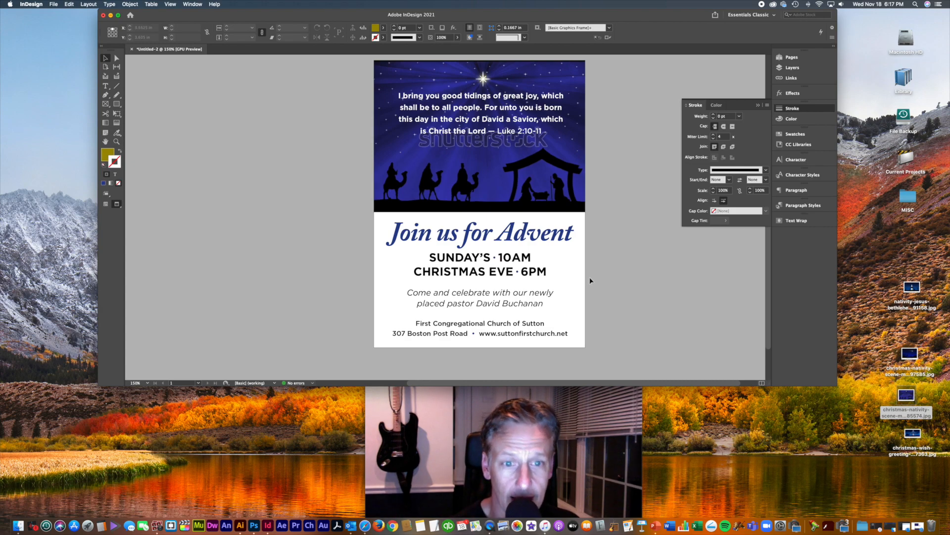
key(super+z)
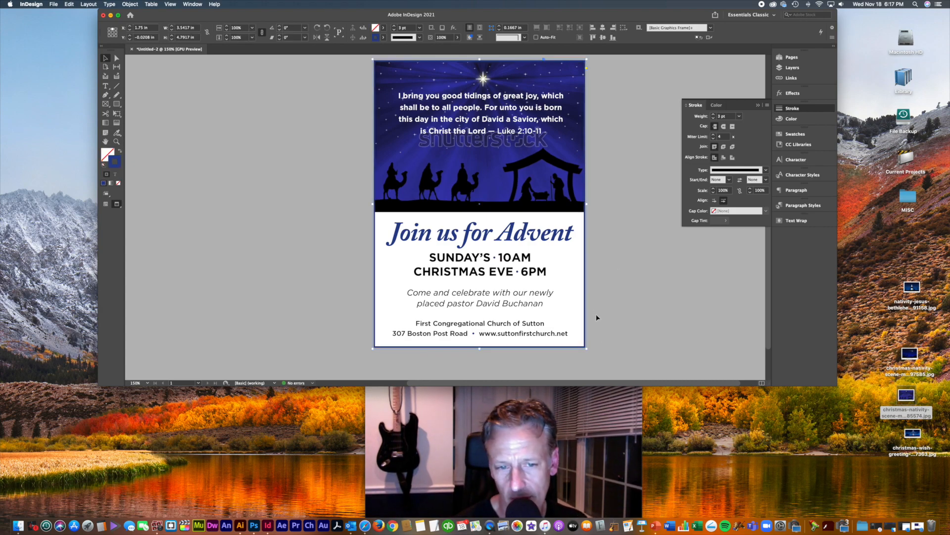
Step: Shift the blue border, narrow it from the right side, and nudge it to centre inside the page
click(614, 333)
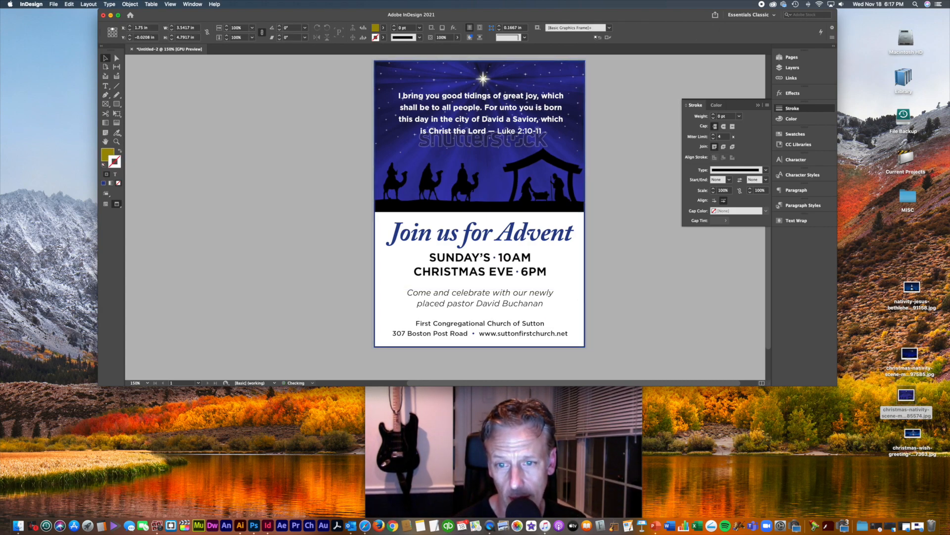
mouse_move(585, 317)
mouse_down()
mouse_move(589, 311)
mouse_move(597, 341)
mouse_up()
key(Right)
key(Right)
key(Right)
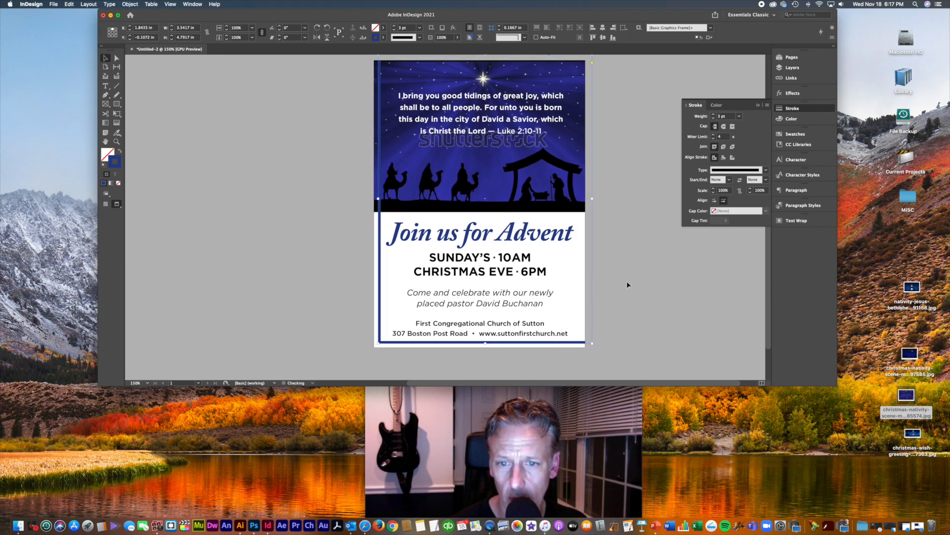
drag(592, 199, 580, 199)
key(Right)
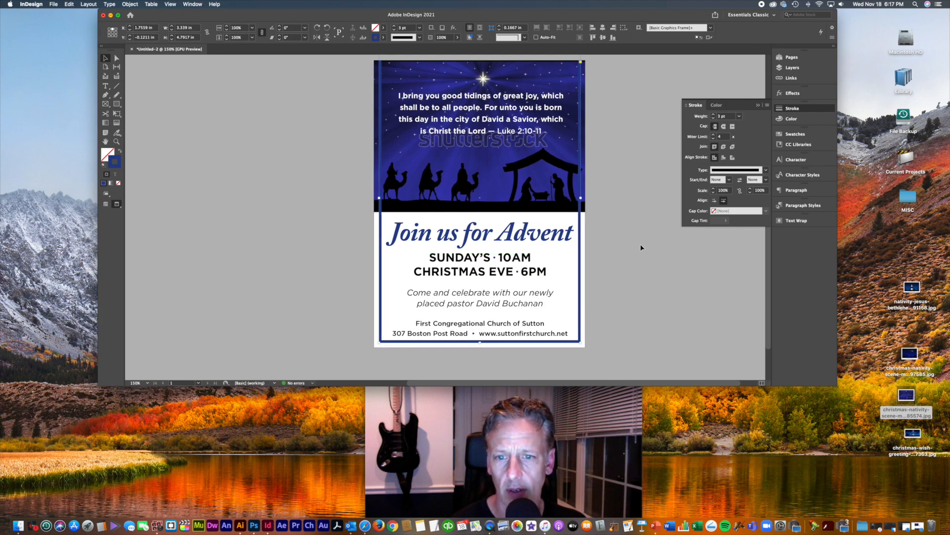
click(641, 262)
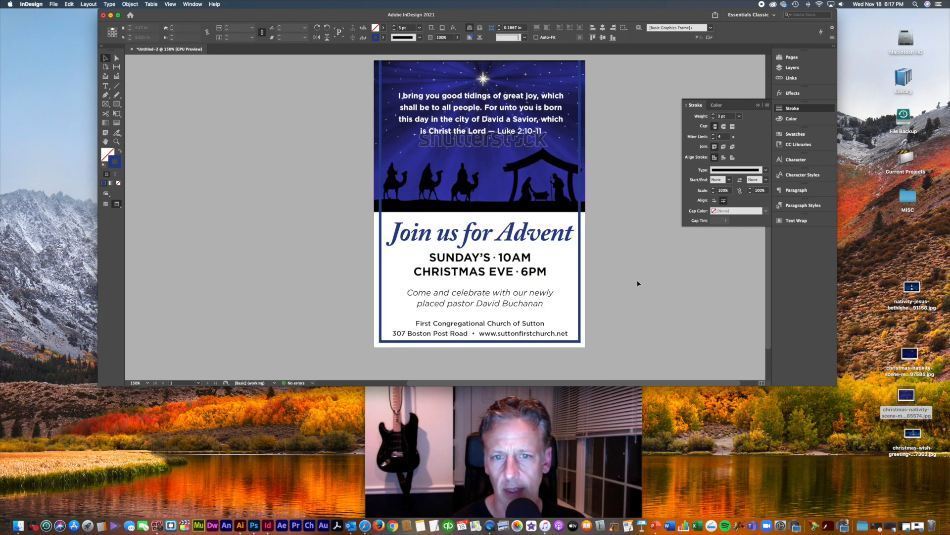
click(583, 110)
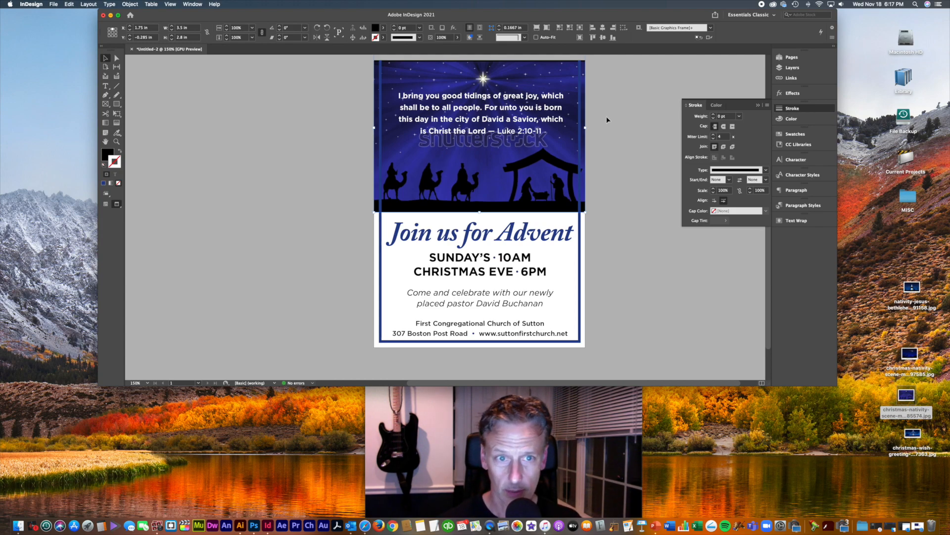
Step: Bring the nativity image forward and trim its left, right and top edges inside the border
click(607, 120)
scroll(608, 120, up, 4)
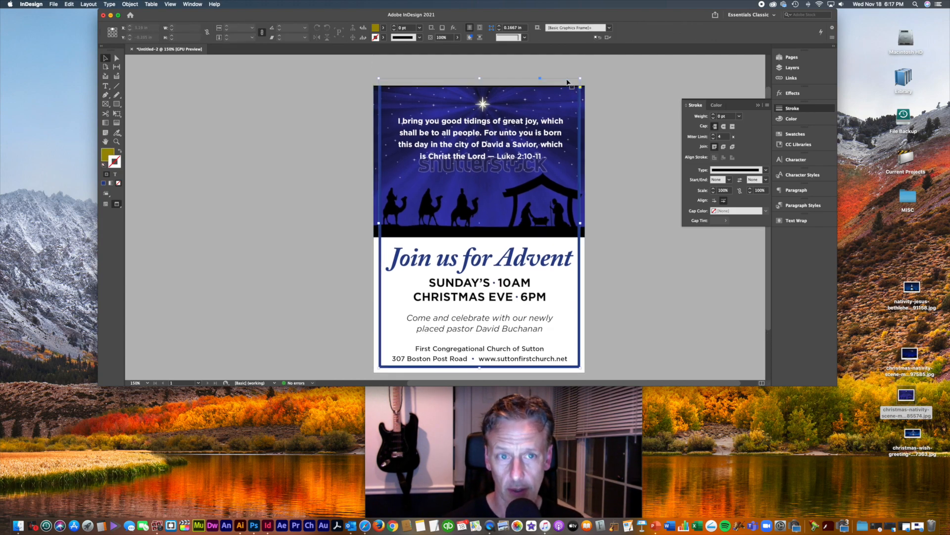
click(567, 80)
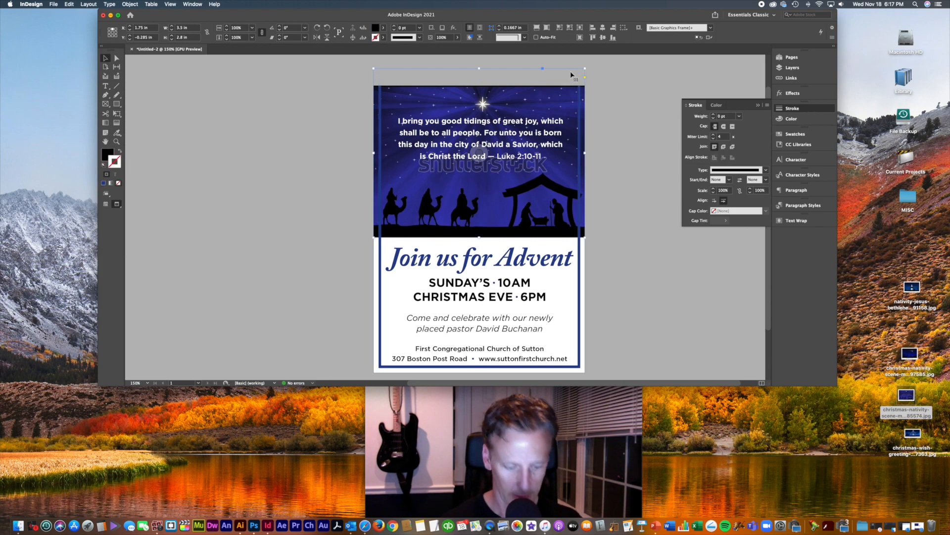
key(shift+super+bracketright)
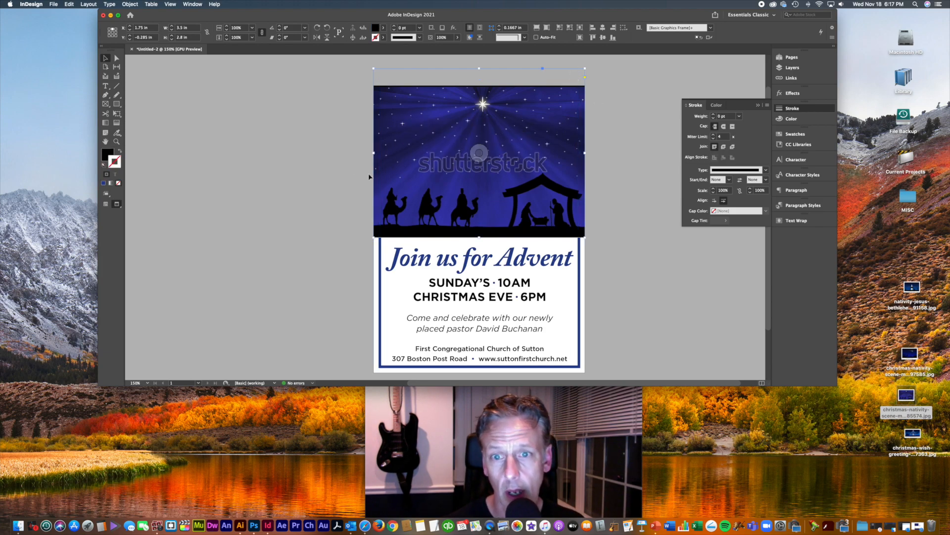
mouse_move(373, 154)
mouse_down()
mouse_move(388, 153)
mouse_move(378, 153)
mouse_up()
drag(585, 154, 580, 154)
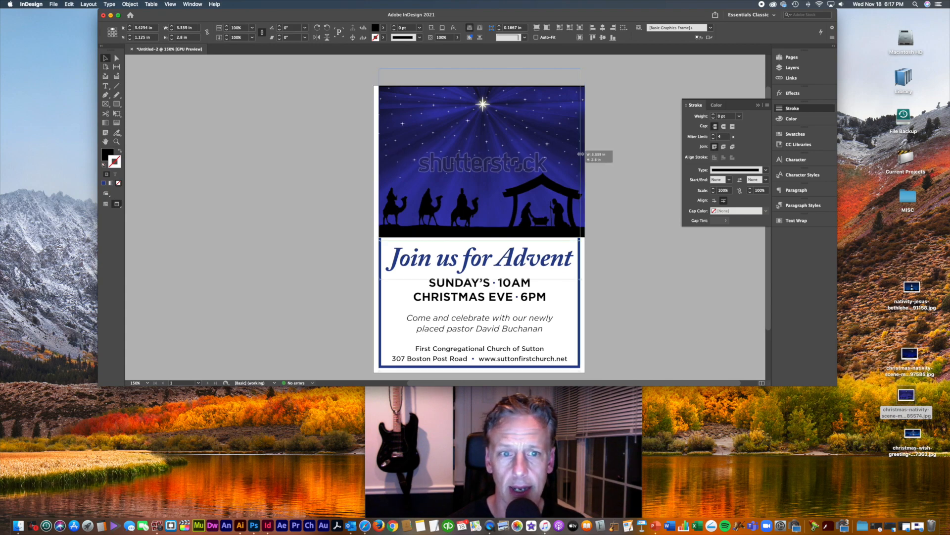
drag(478, 69, 477, 90)
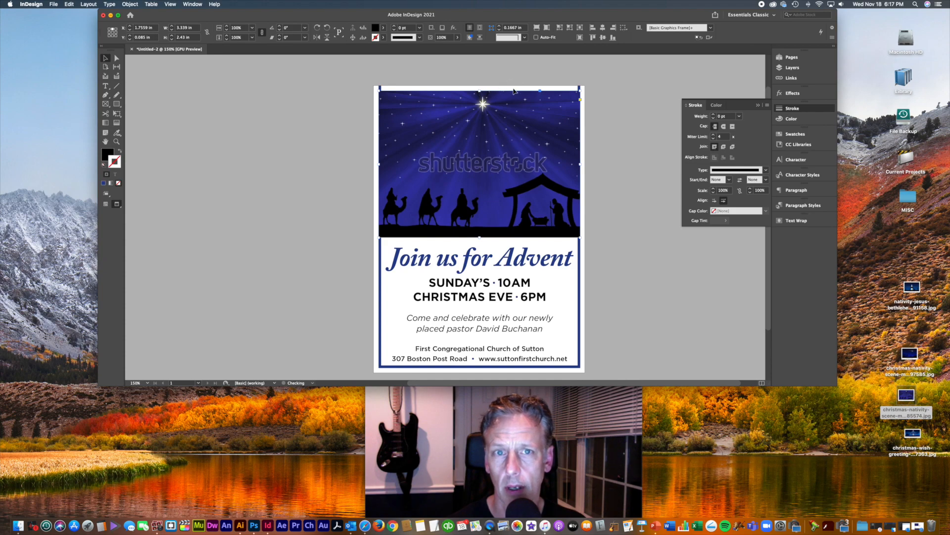
Step: Lower the blue border's top edge to meet the image
click(494, 82)
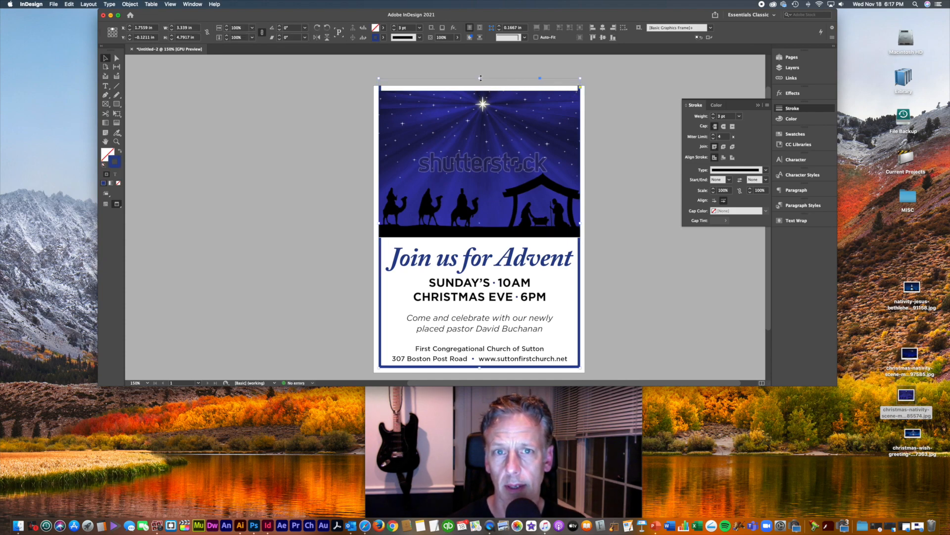
drag(480, 78, 480, 91)
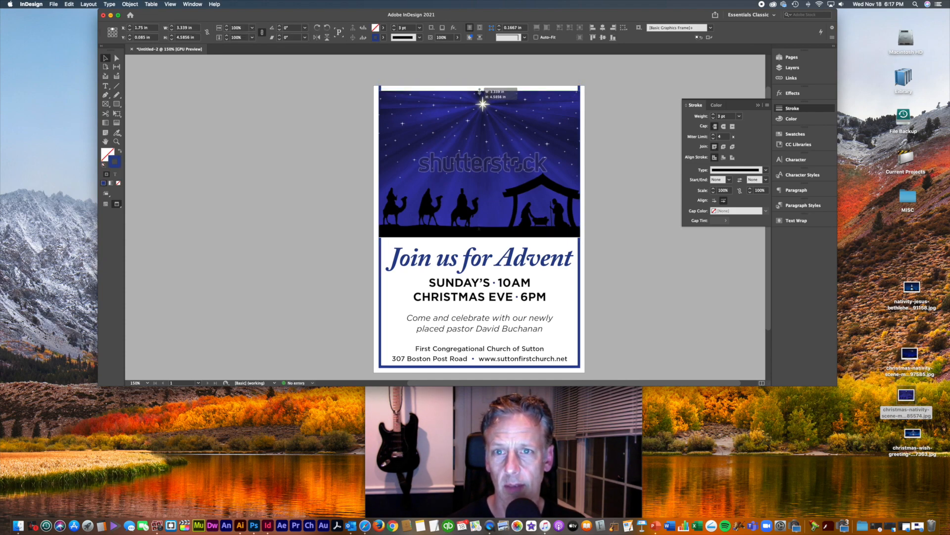
click(612, 119)
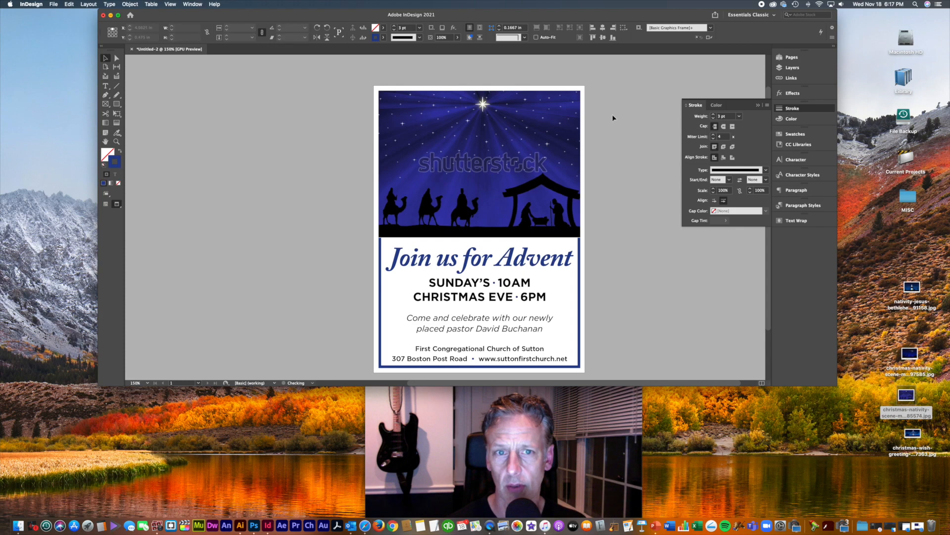
Step: Shift and scale down the nativity picture, then send the image behind the verse
click(557, 210)
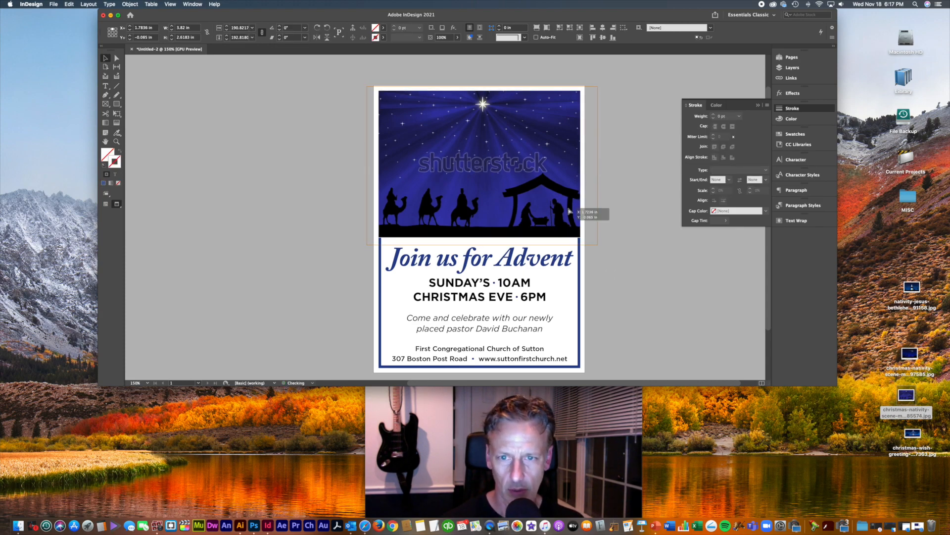
drag(569, 211, 573, 211)
drag(603, 85, 567, 105)
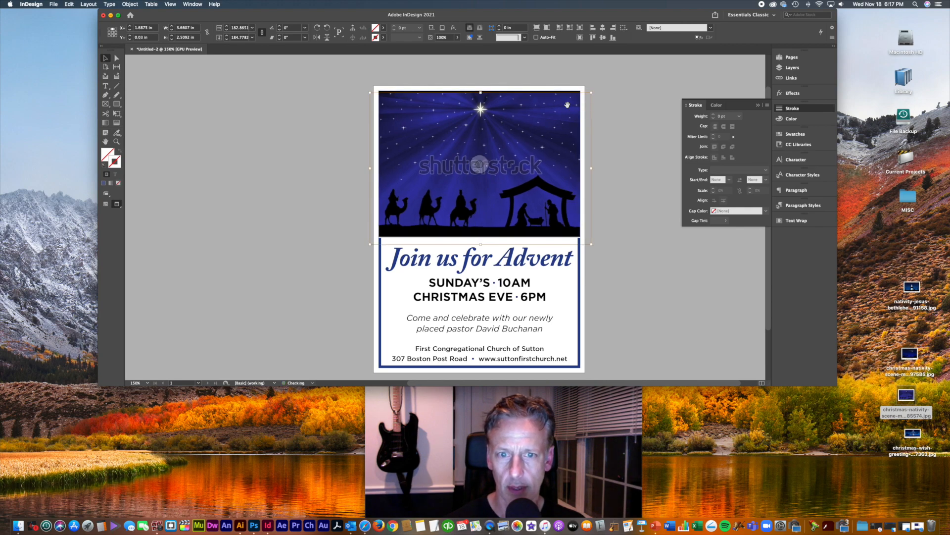
click(640, 122)
click(555, 134)
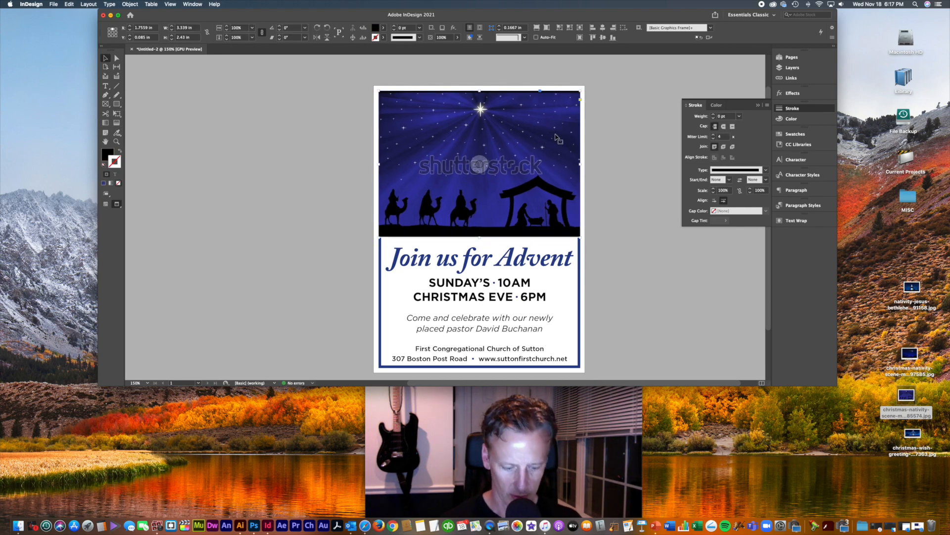
key(shift+super+[)
click(656, 249)
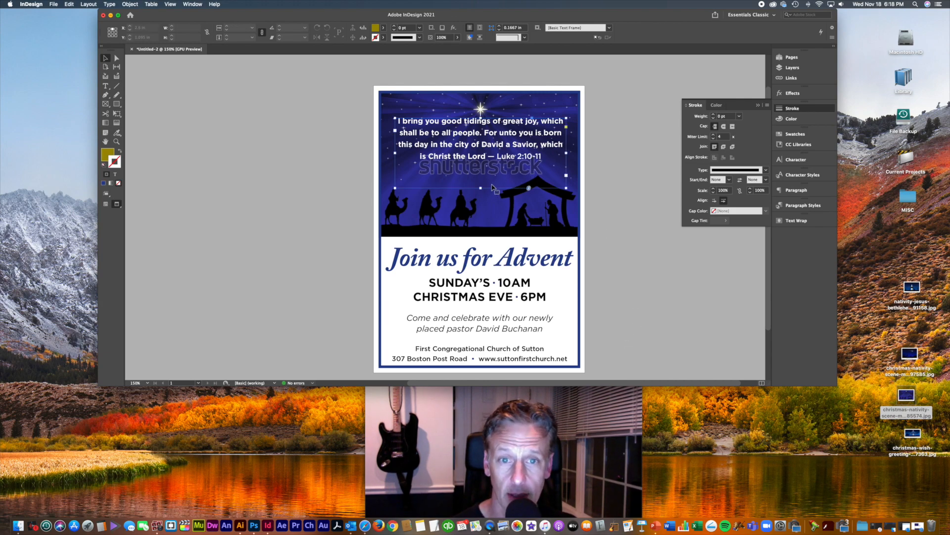
Step: Shorten and narrow the scripture verse frame so the lines rewrap
click(485, 187)
drag(481, 187, 481, 164)
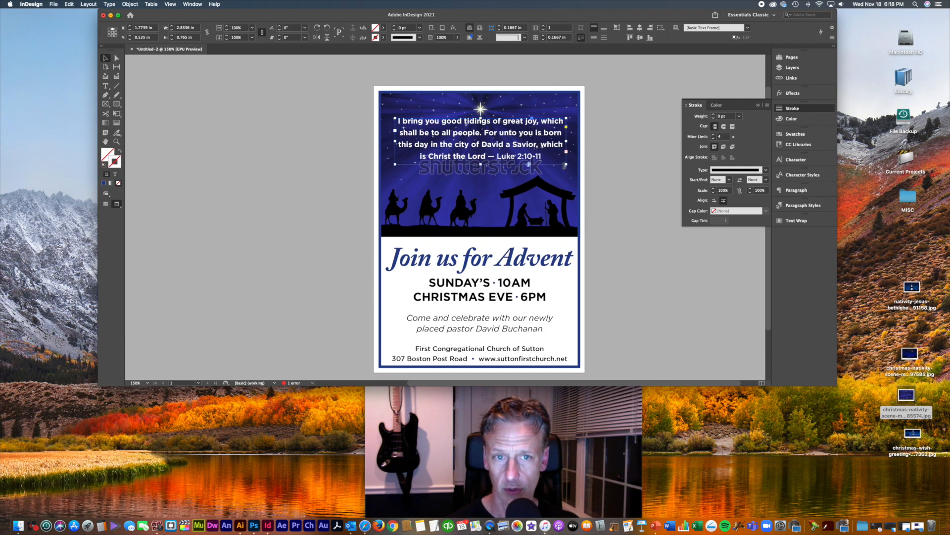
drag(567, 164, 546, 177)
Step: Break '— Luke 2:10-11' onto its own line, add a period after Lord, and centre the frame
double_click(534, 160)
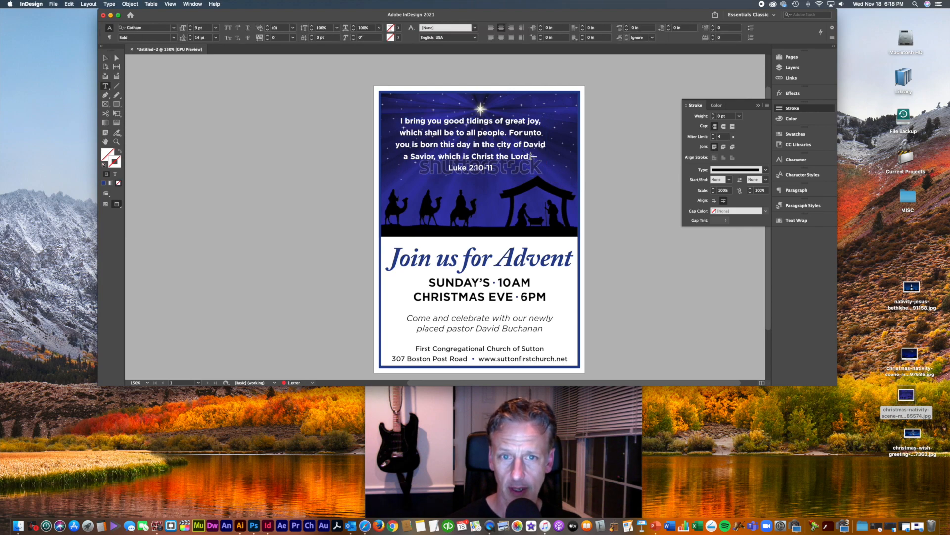
key(Return)
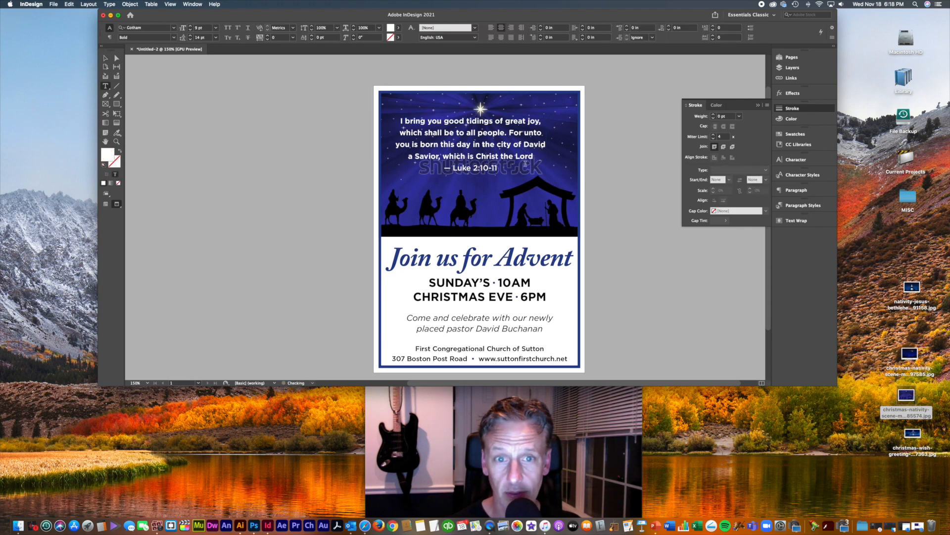
text(.)
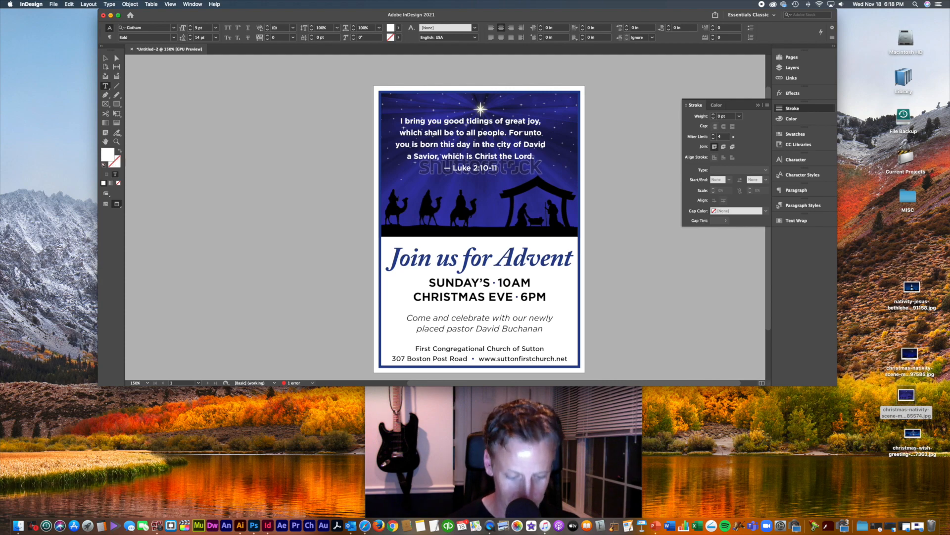
key(Escape)
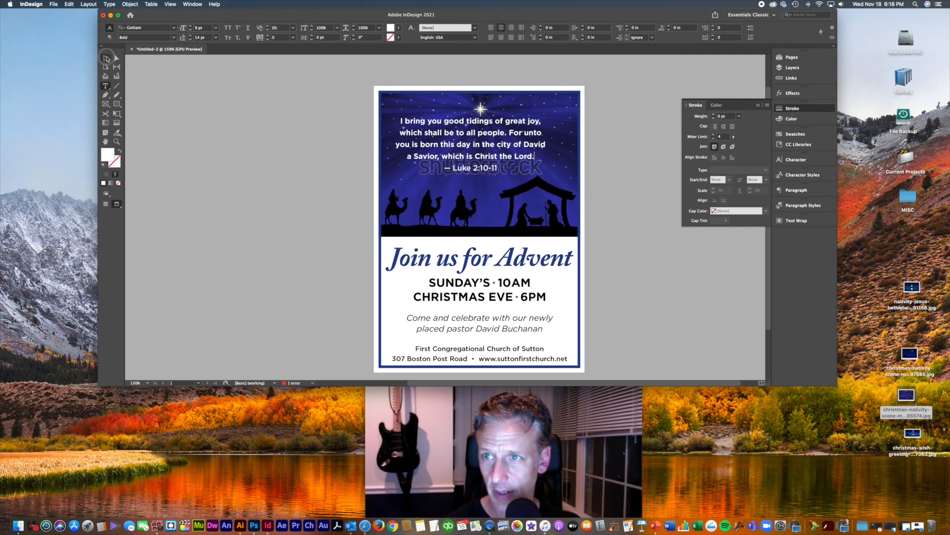
drag(468, 143, 478, 149)
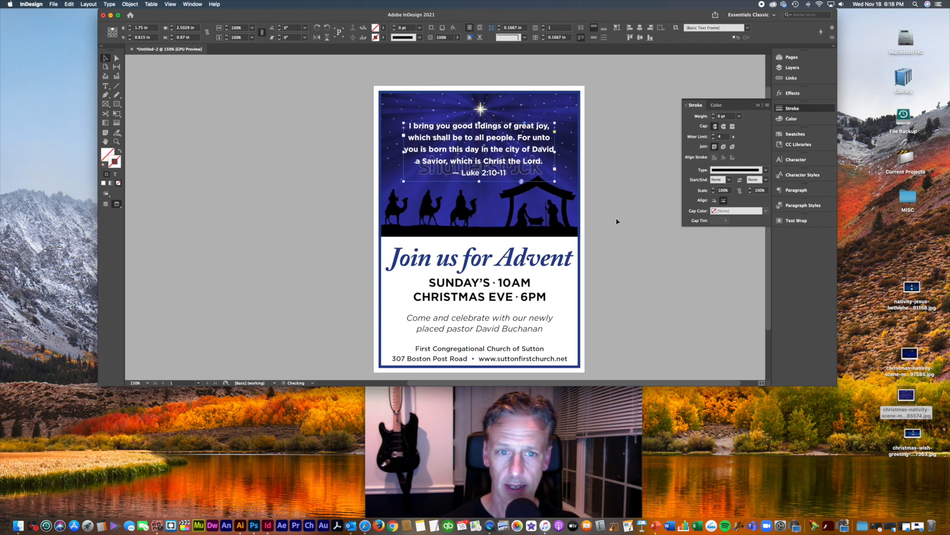
Step: Nudge the church name and address text up and reduce its leading twice in the Character panel
click(616, 218)
drag(614, 217, 593, 213)
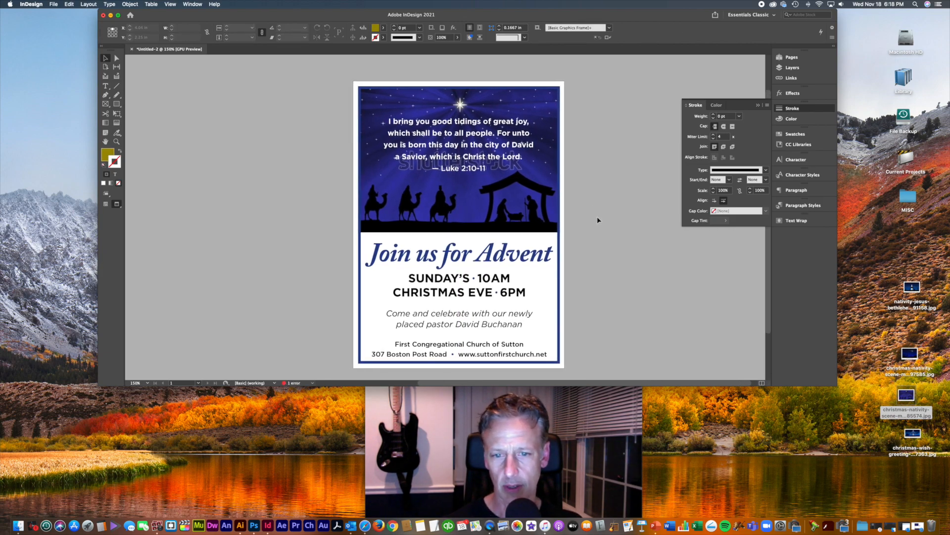
click(622, 351)
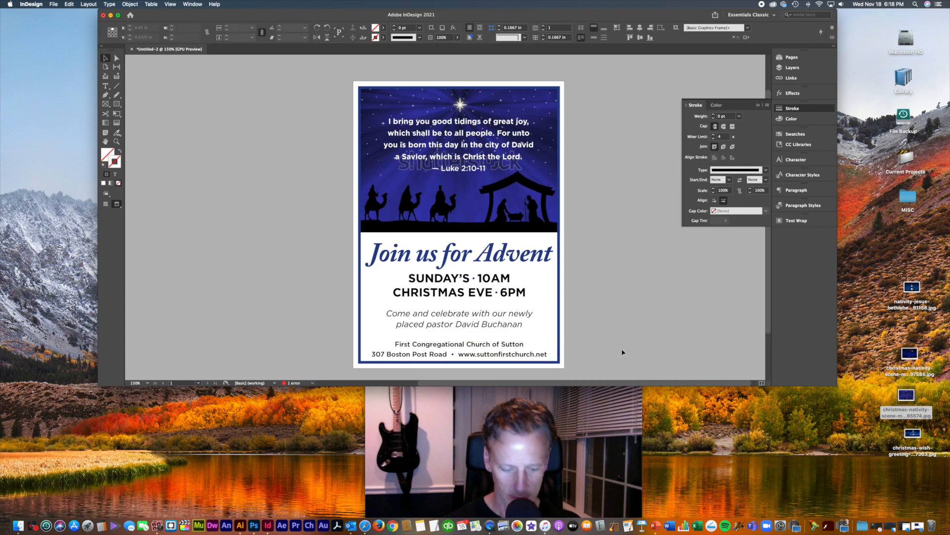
key(super+equal)
drag(622, 349, 616, 278)
click(547, 320)
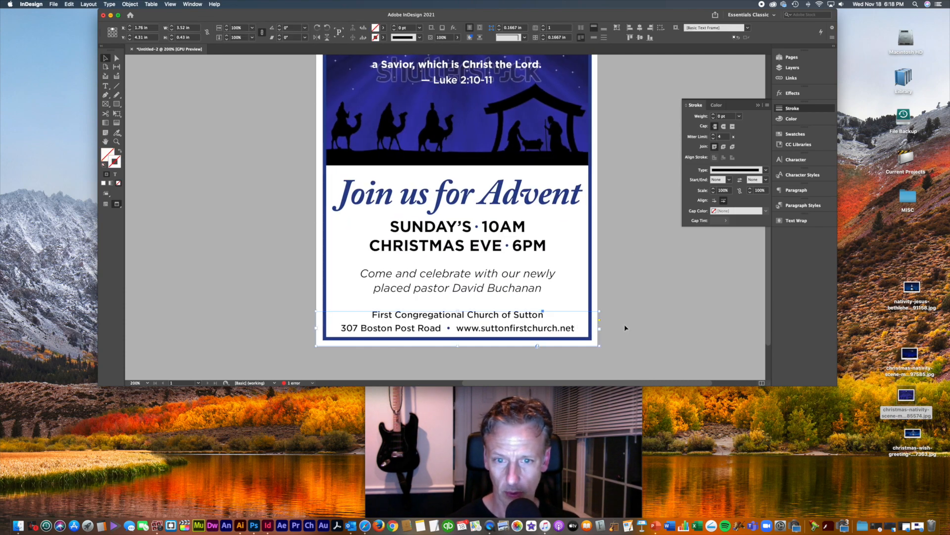
key(Up)
key(Up)
key(Up)
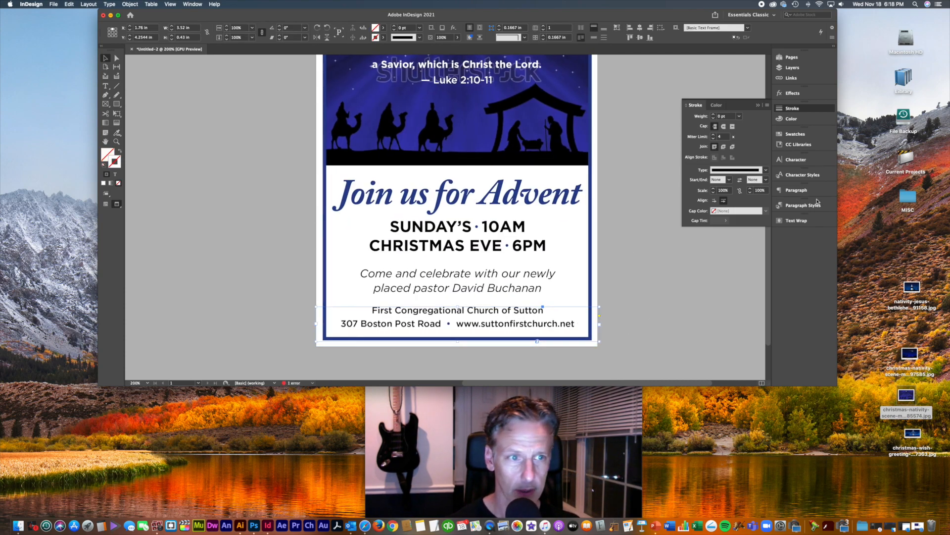
click(796, 159)
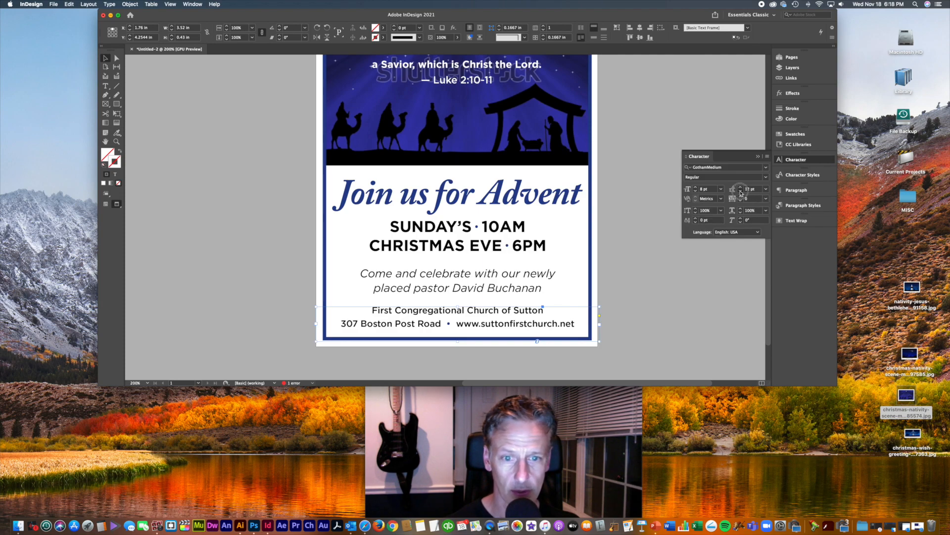
click(740, 191)
click(740, 191)
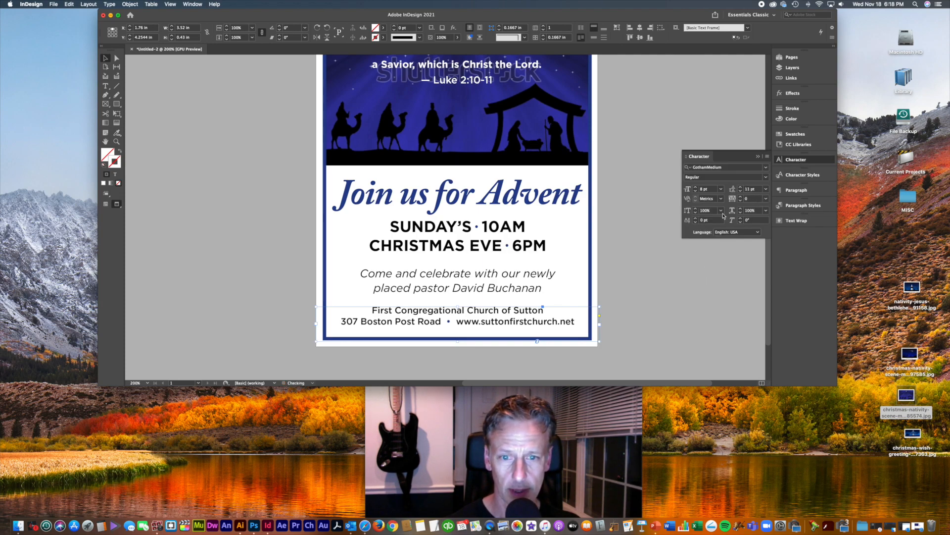
click(652, 308)
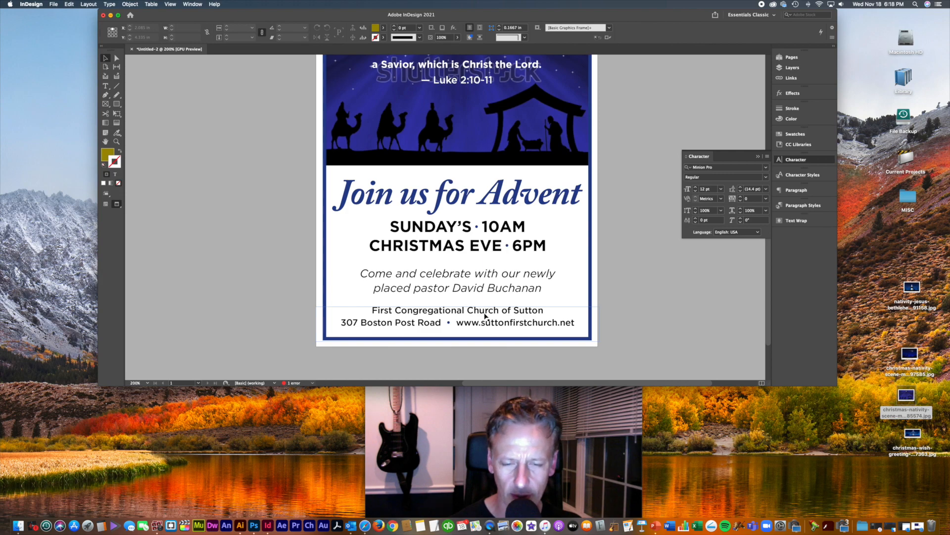
Step: Nudge the Come and celebrate pastor frame up, then select the 307 Boston Post Road text
click(487, 291)
key(Up)
key(Up)
key(Up)
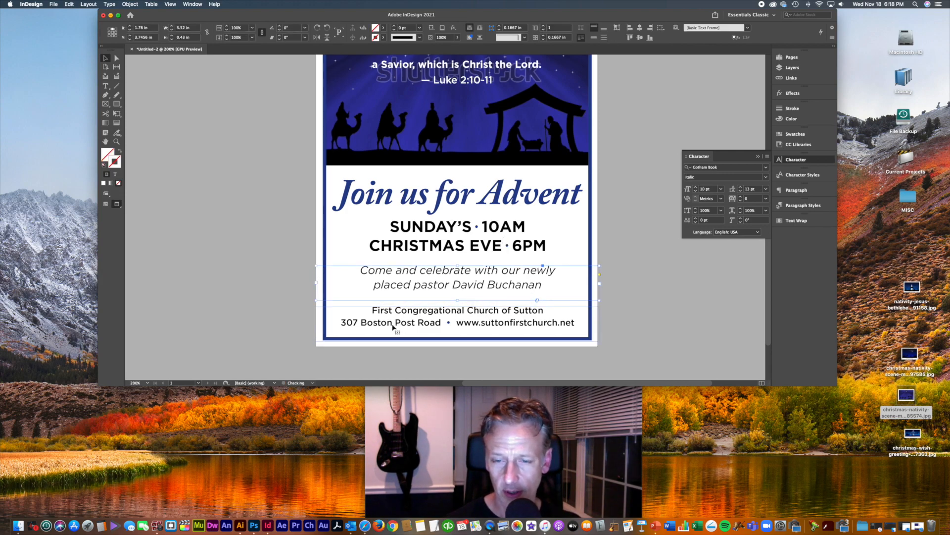
click(356, 326)
double_click(356, 327)
drag(340, 322, 584, 322)
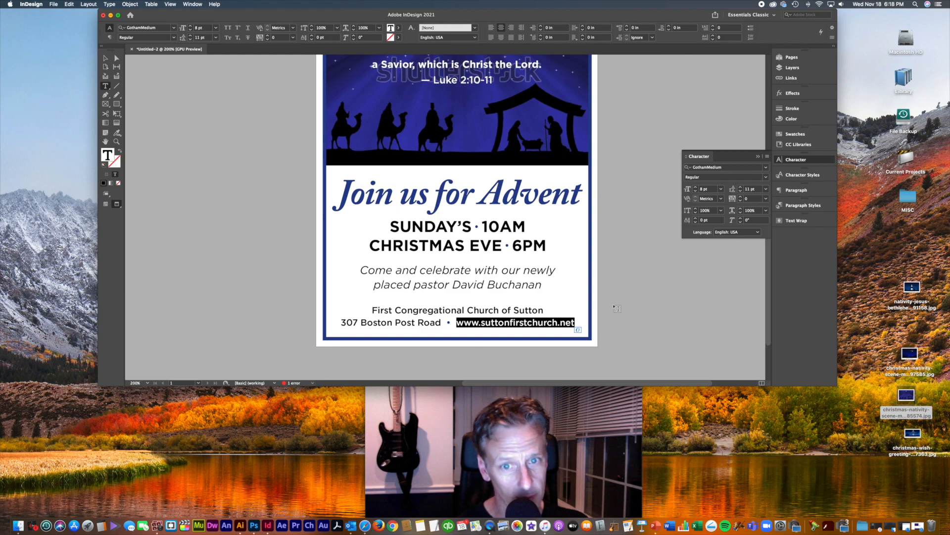
key(Escape)
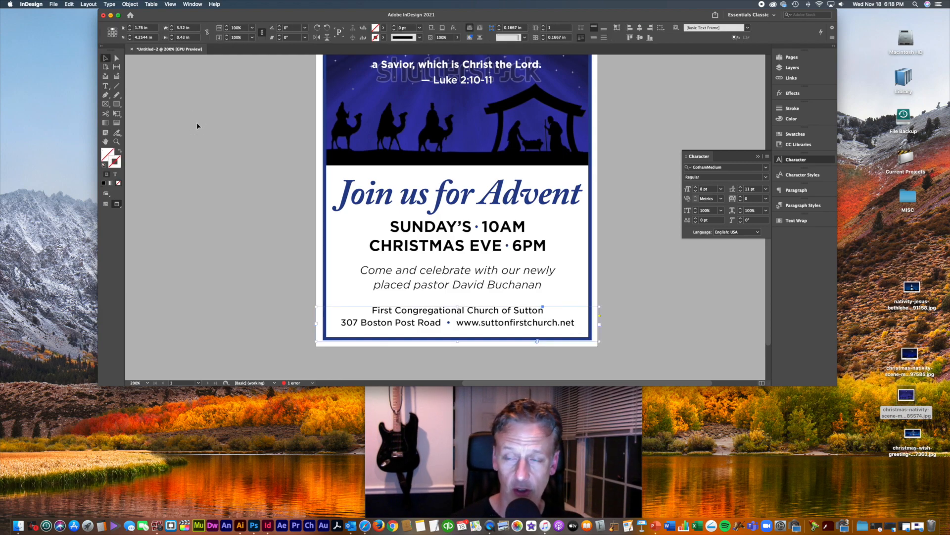
Step: Reduce the Join us for Advent headline font size by one step
scroll(212, 128, up, 1)
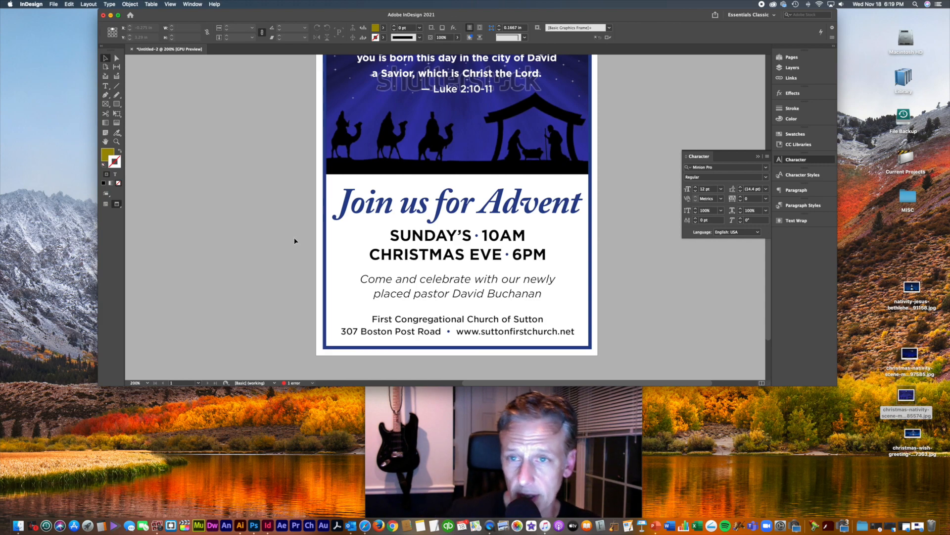
click(568, 212)
click(695, 191)
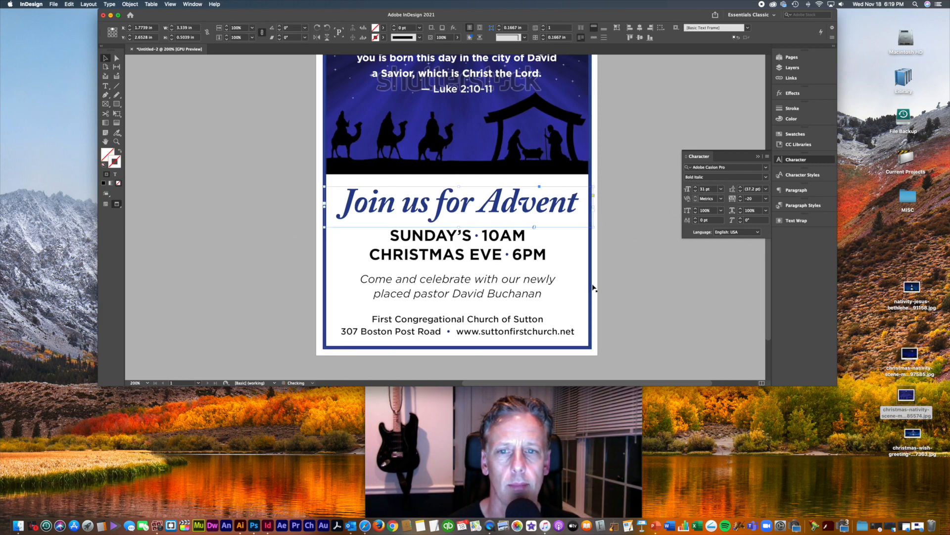
click(640, 286)
scroll(637, 289, up, 5)
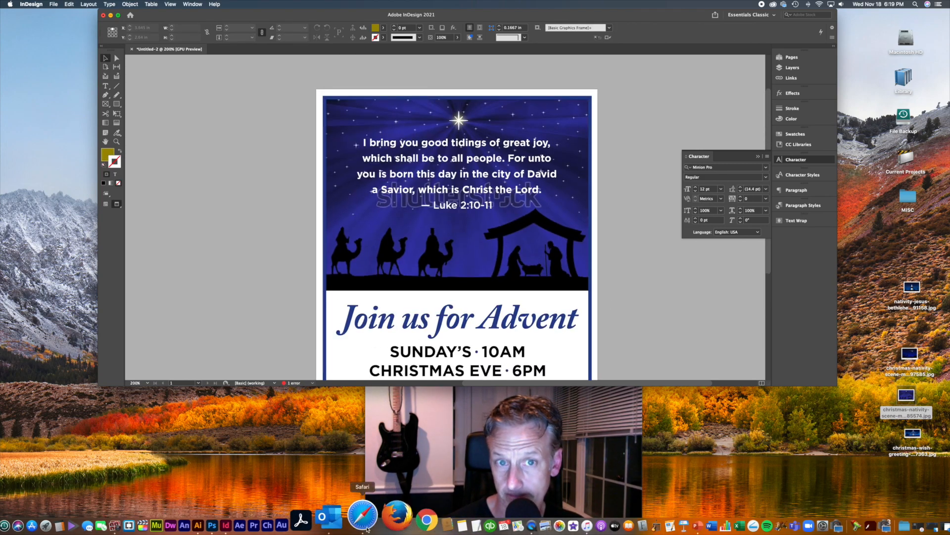
Step: Bring the Shutterstock Safari window over the layout, shrink it, and go to Pricing
click(363, 517)
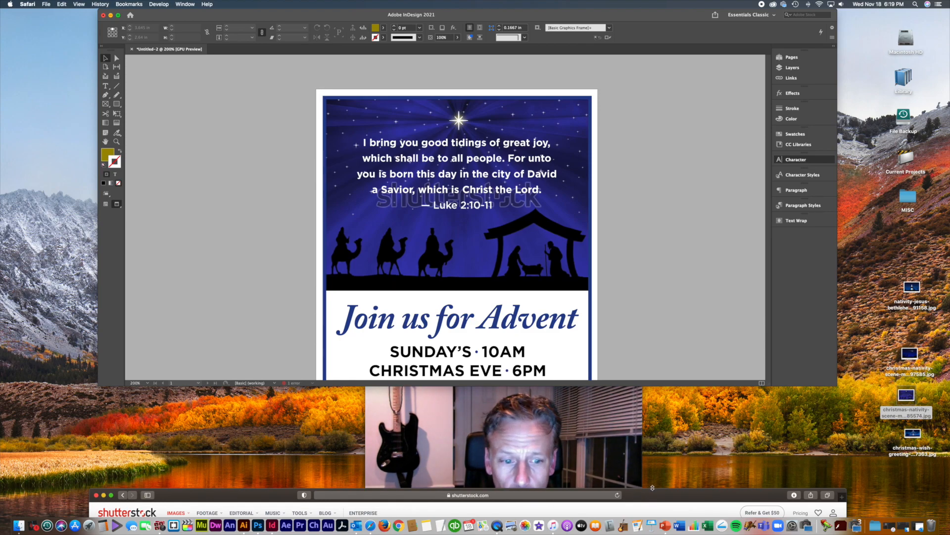
drag(652, 488, 705, 12)
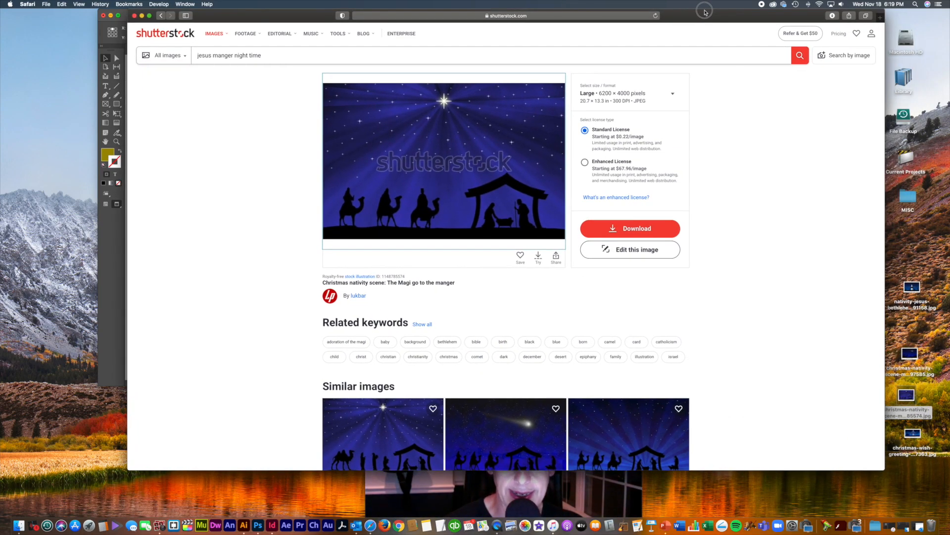
drag(705, 12, 697, 15)
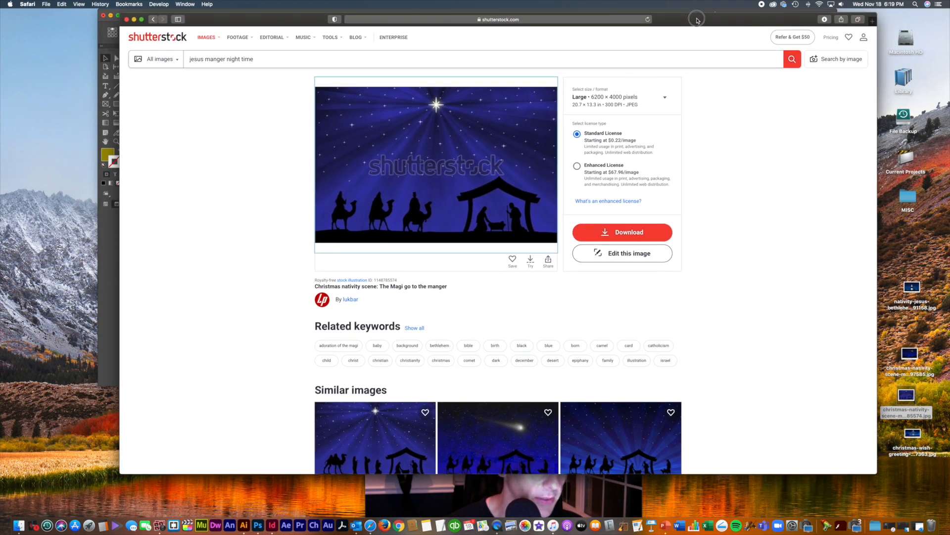
click(746, 155)
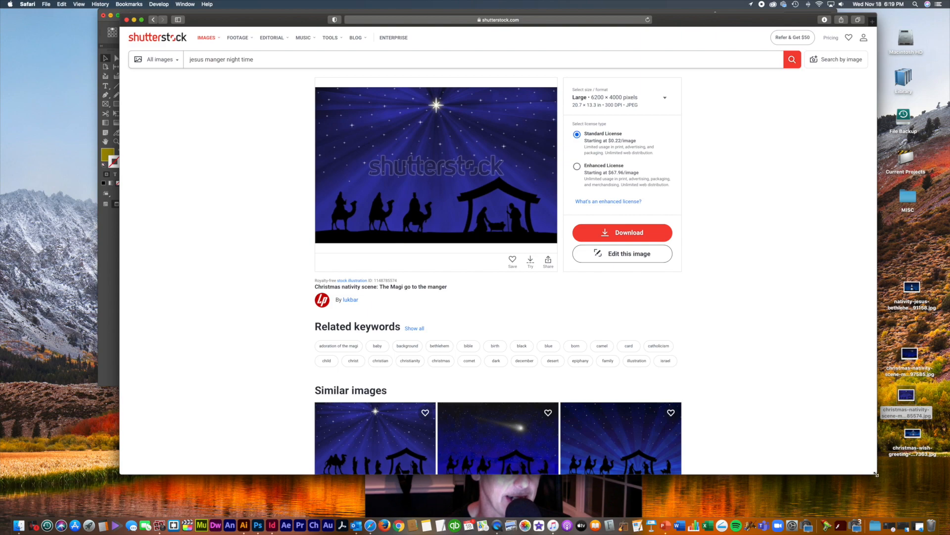
drag(876, 474, 850, 369)
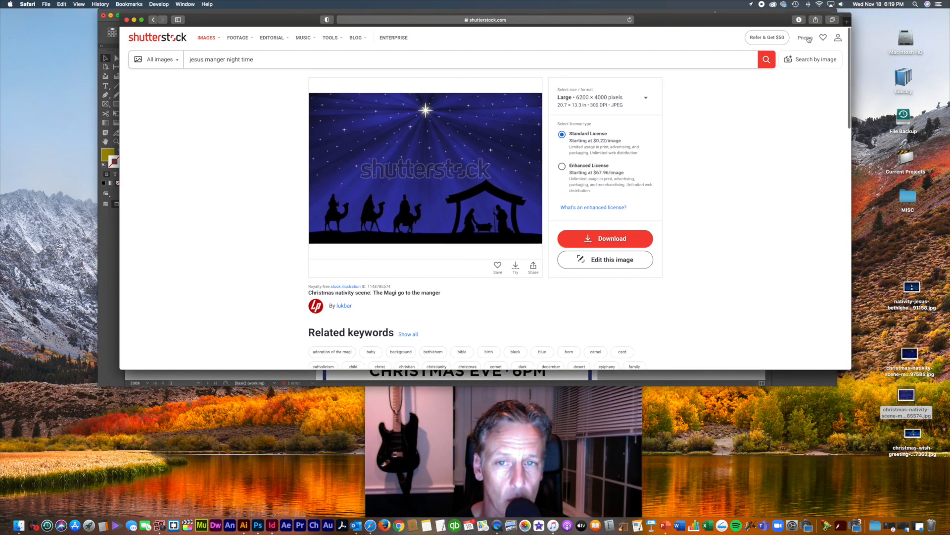
click(809, 38)
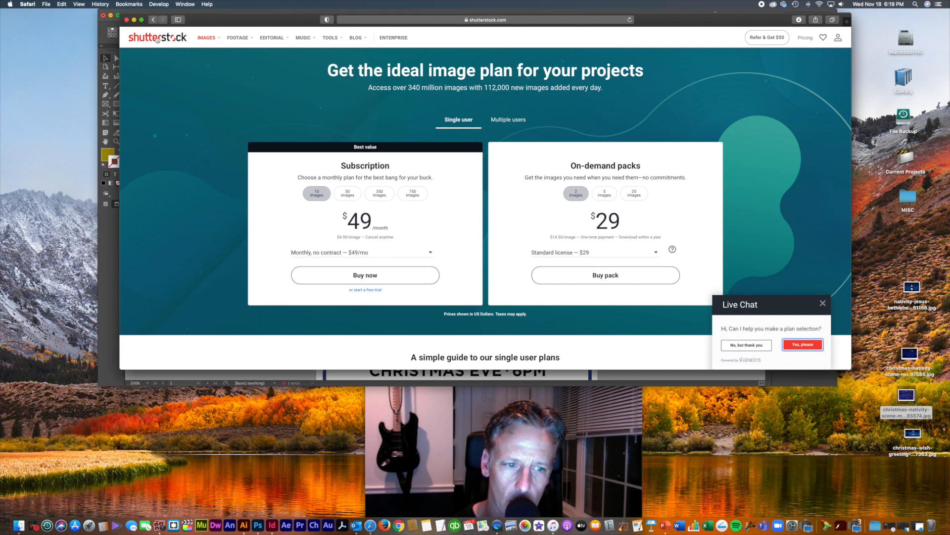
Step: Decline live chat and choose the 350-image Monthly, no-contract subscription at $199/mo
click(747, 345)
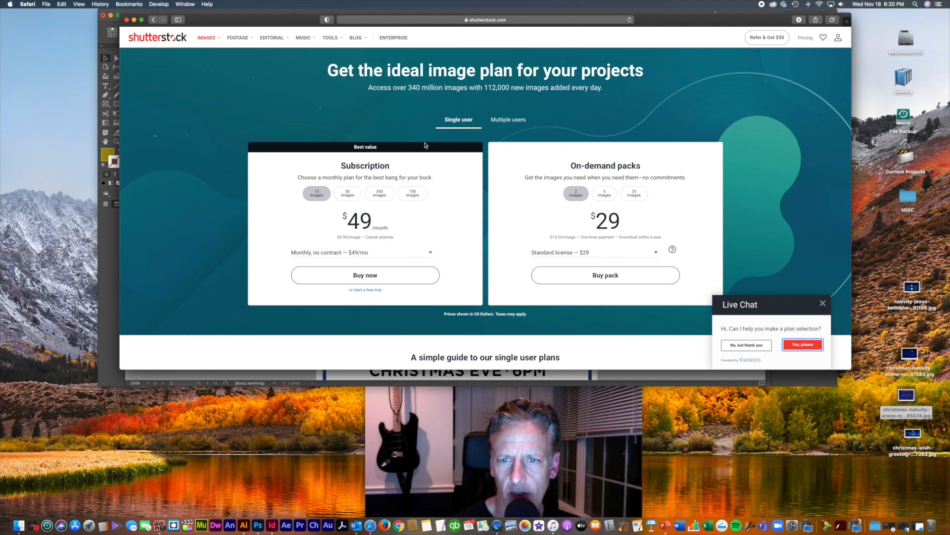
click(380, 197)
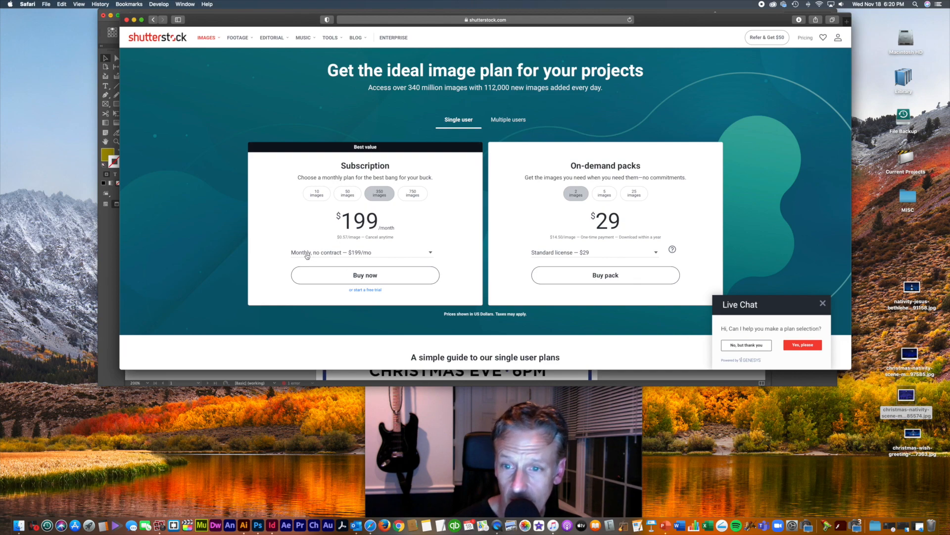
click(431, 254)
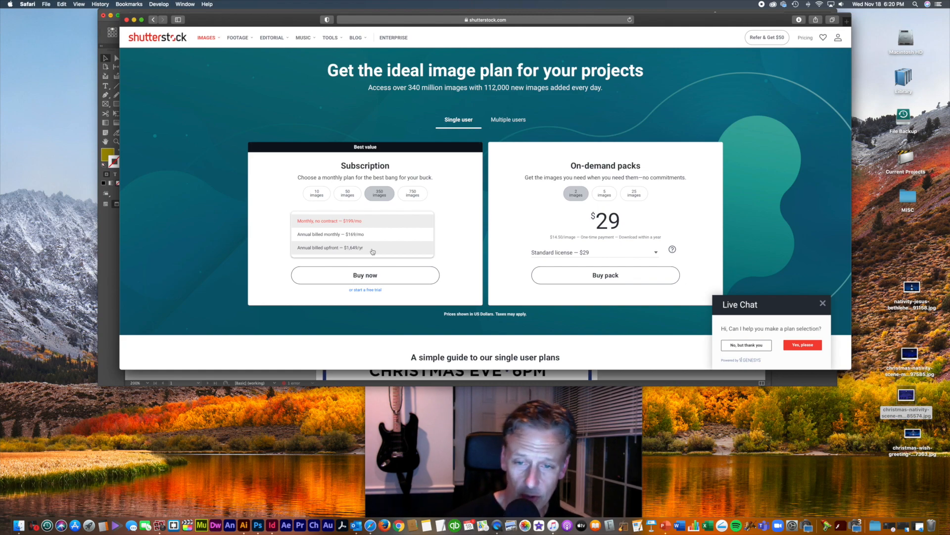
click(464, 251)
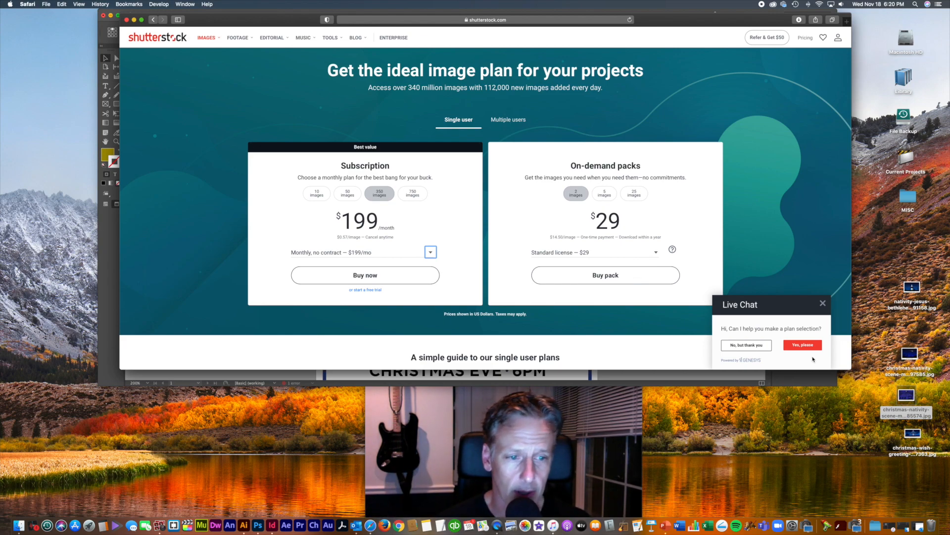
click(757, 348)
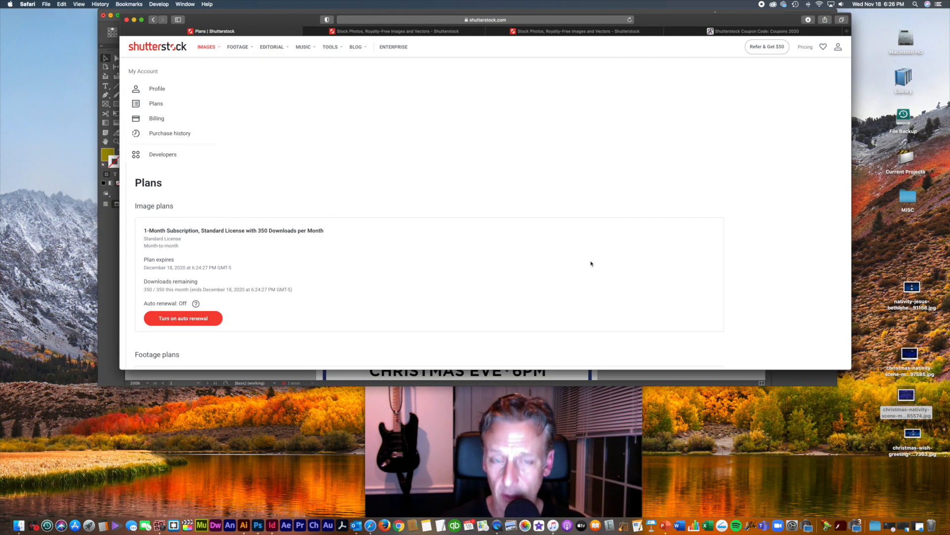
click(906, 396)
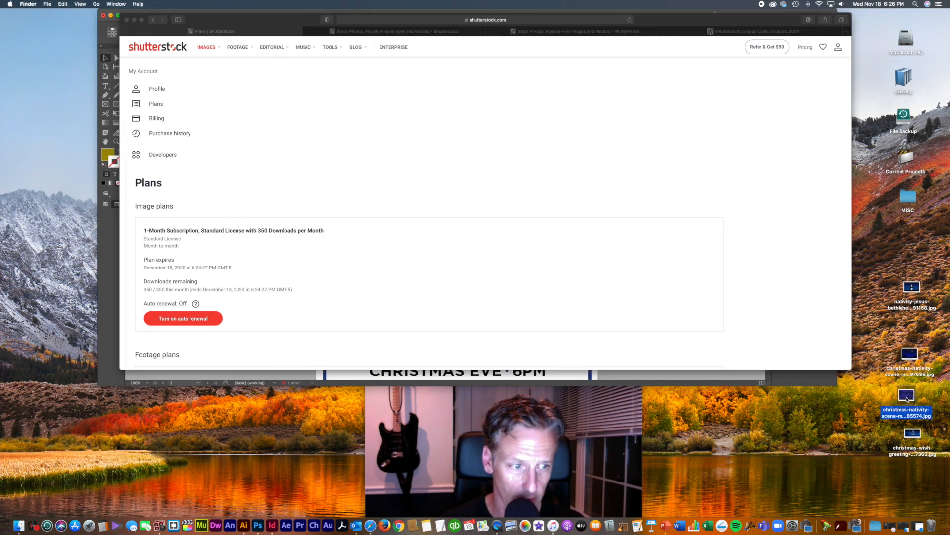
key(space)
key(space)
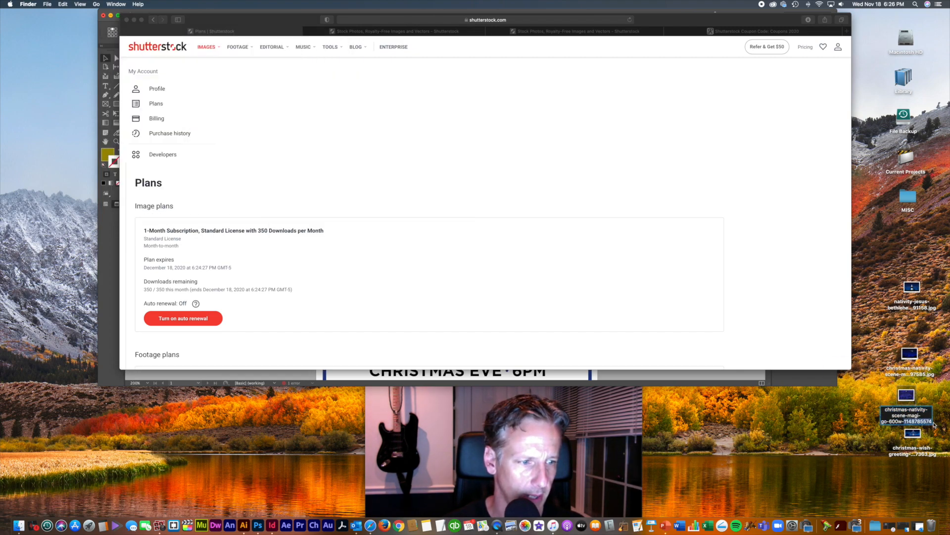
click(305, 70)
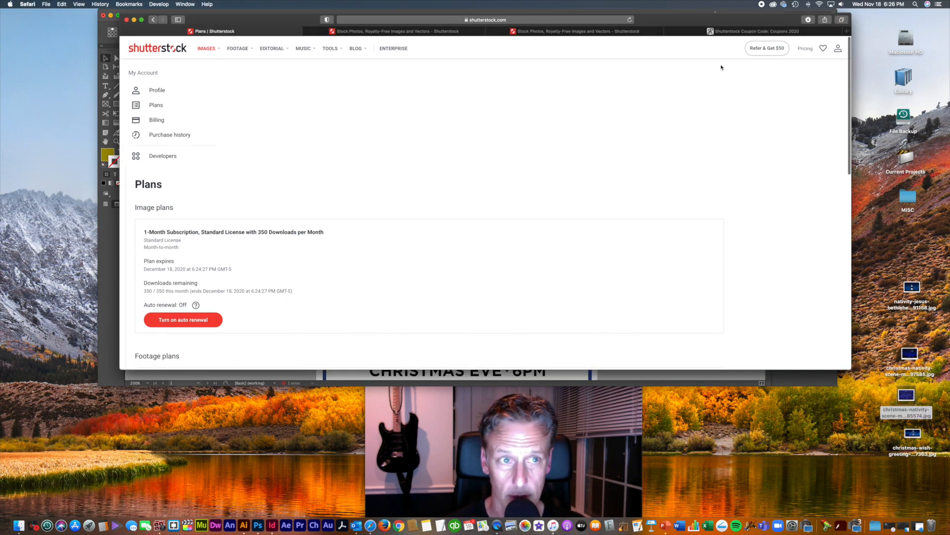
click(143, 49)
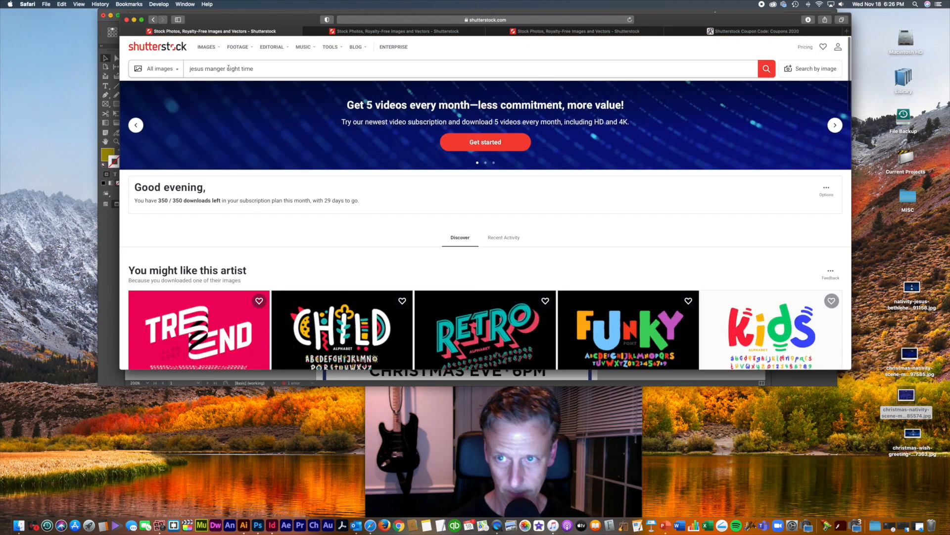
click(227, 69)
key(super+a)
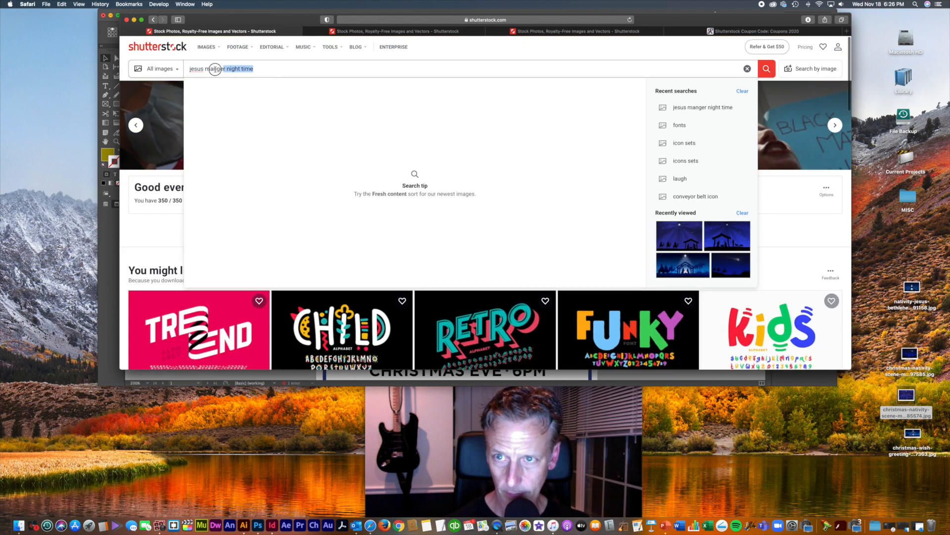
key(super+v)
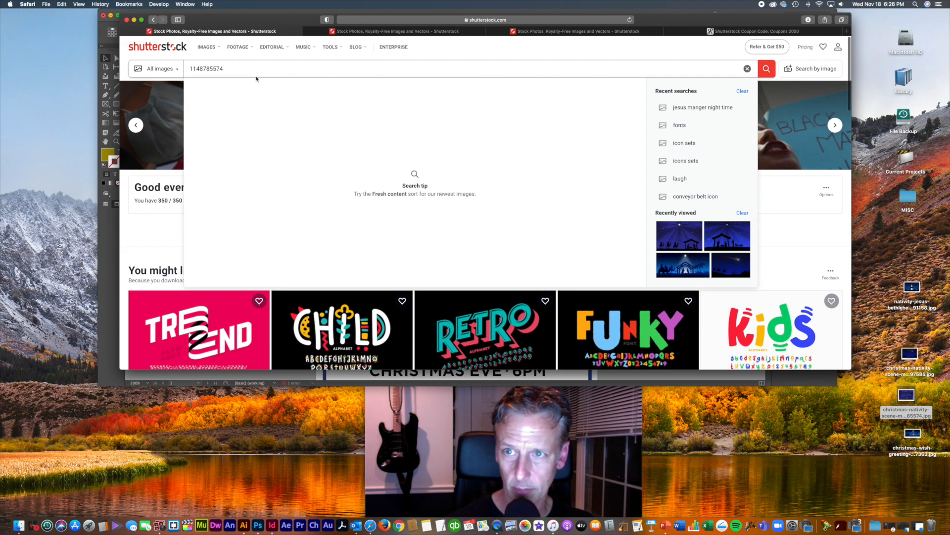
click(257, 78)
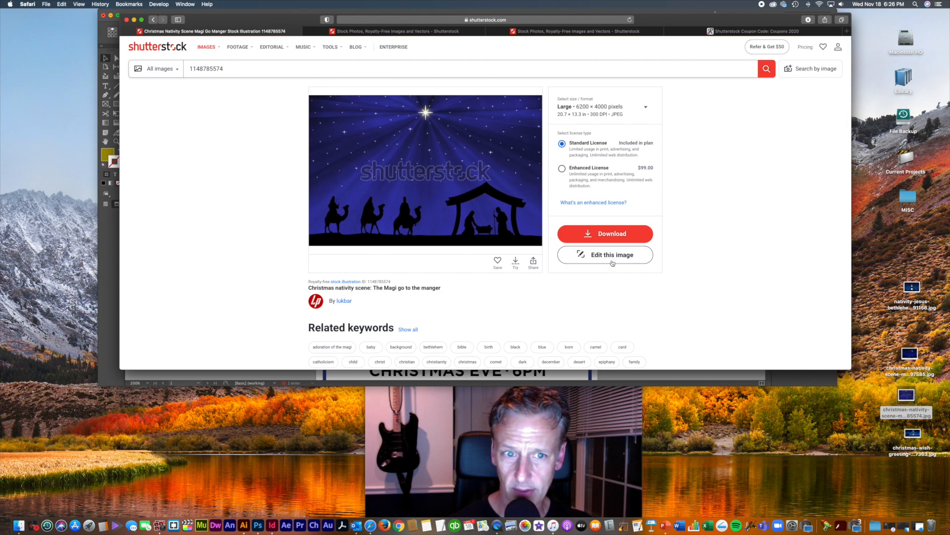
click(629, 237)
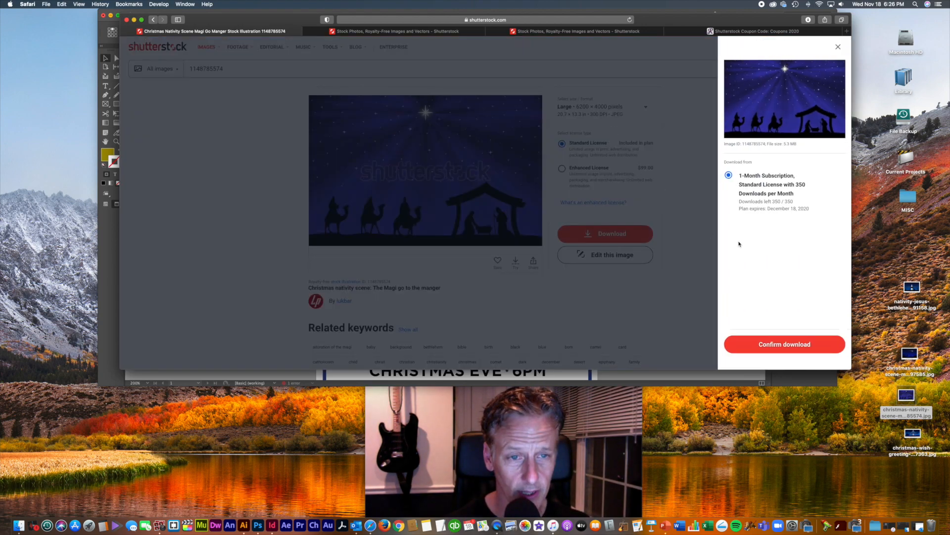
click(787, 343)
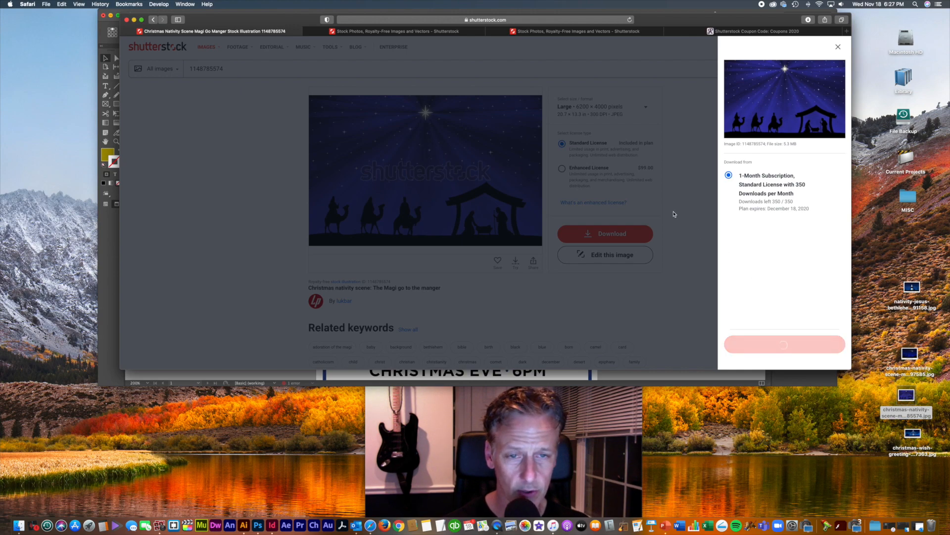
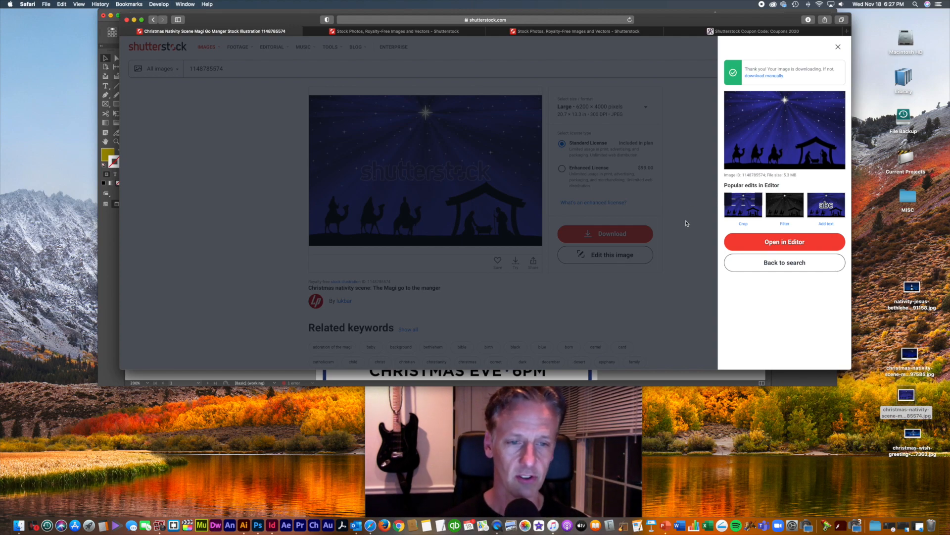
Step: Dismiss the Shutterstock download confirmation, minimize Safari, and bring up the Dock's Downloads stack menu
click(684, 272)
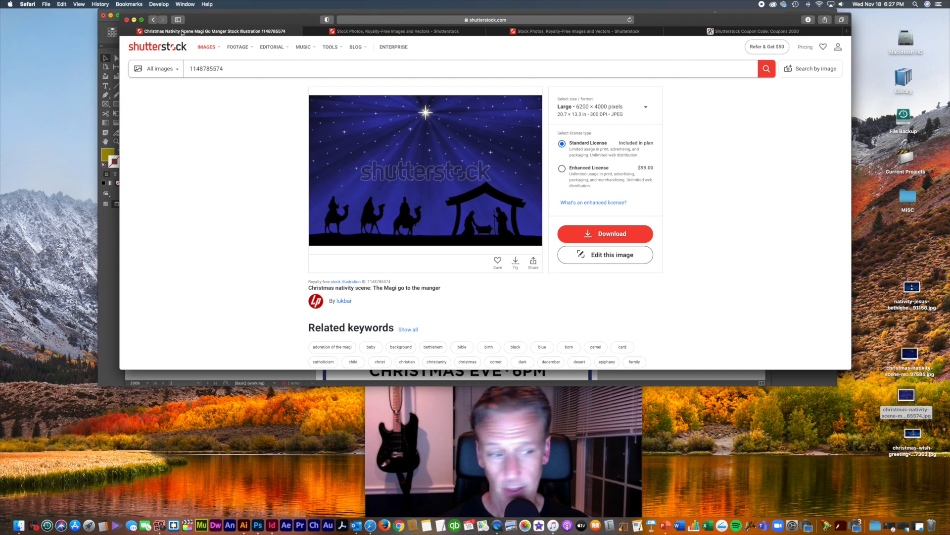
click(134, 20)
right_click(885, 517)
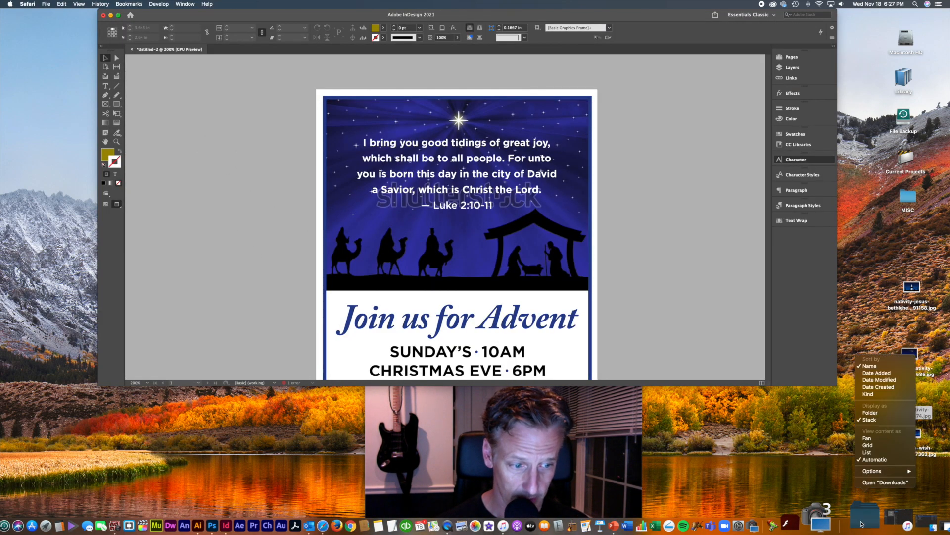
Step: Move shutterstock_1148785574.jpg from the Downloads folder onto the desktop
click(885, 482)
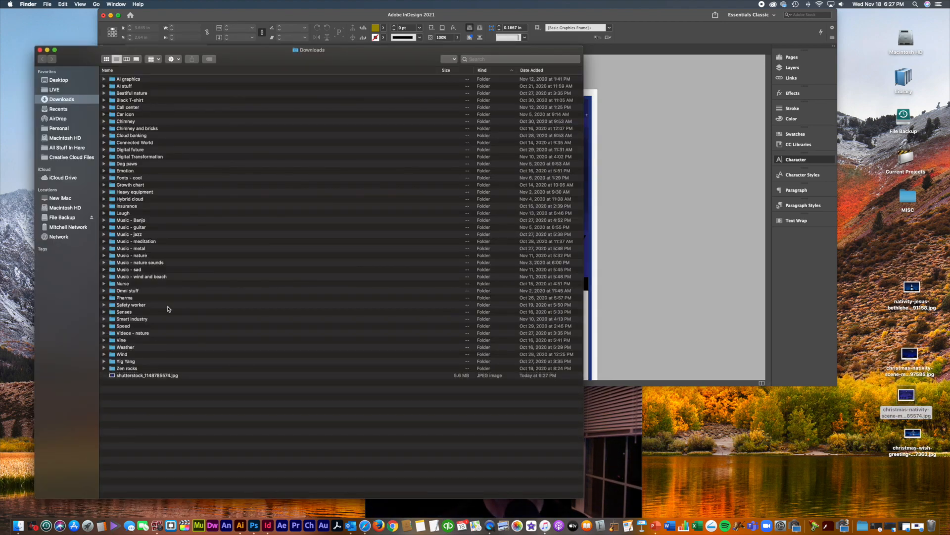
drag(149, 377, 814, 421)
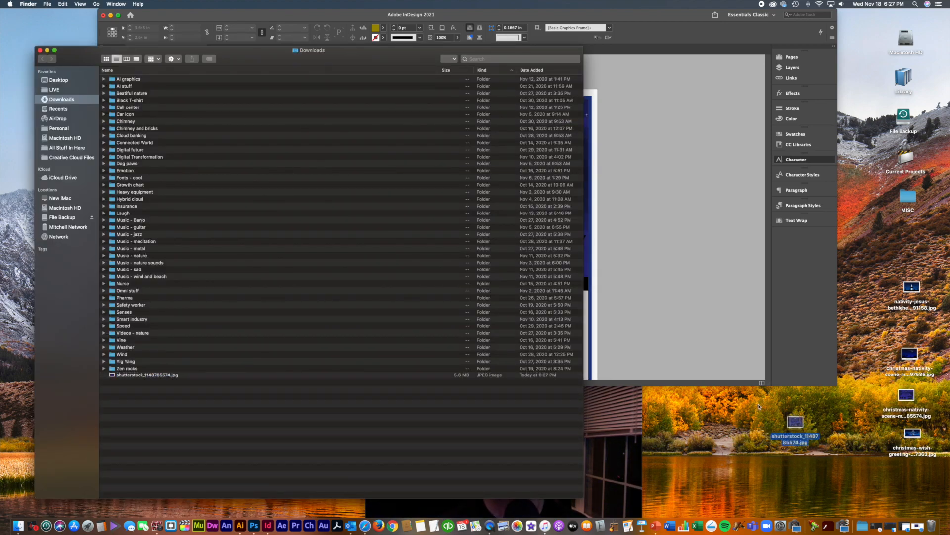
key(super+w)
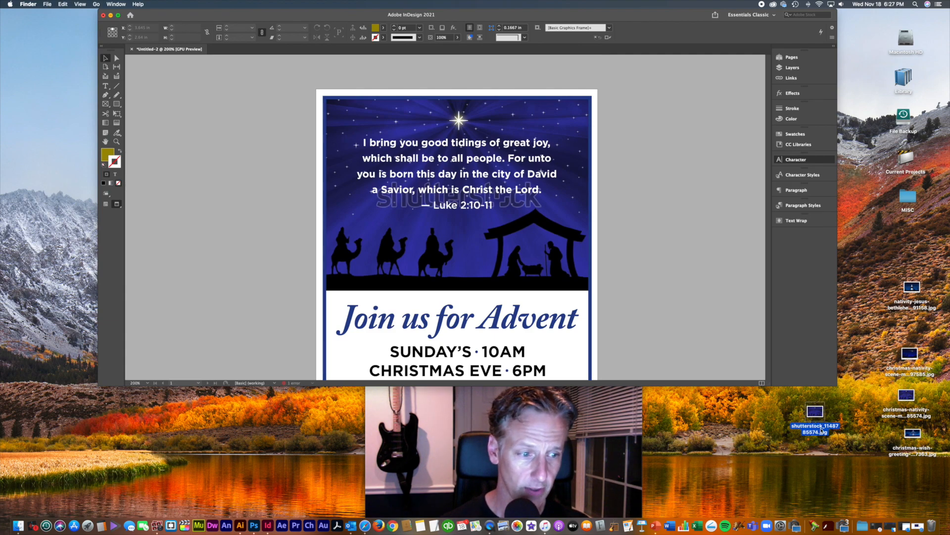
Step: Quick Look the new and older nativity images, select the three old files, and reposition the new icon
key(space)
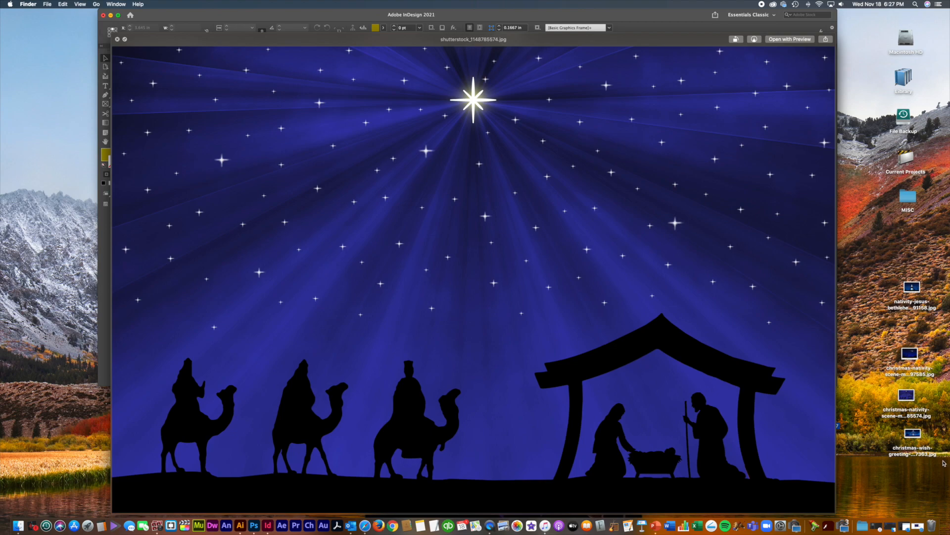
key(space)
click(908, 397)
key(space)
key(space)
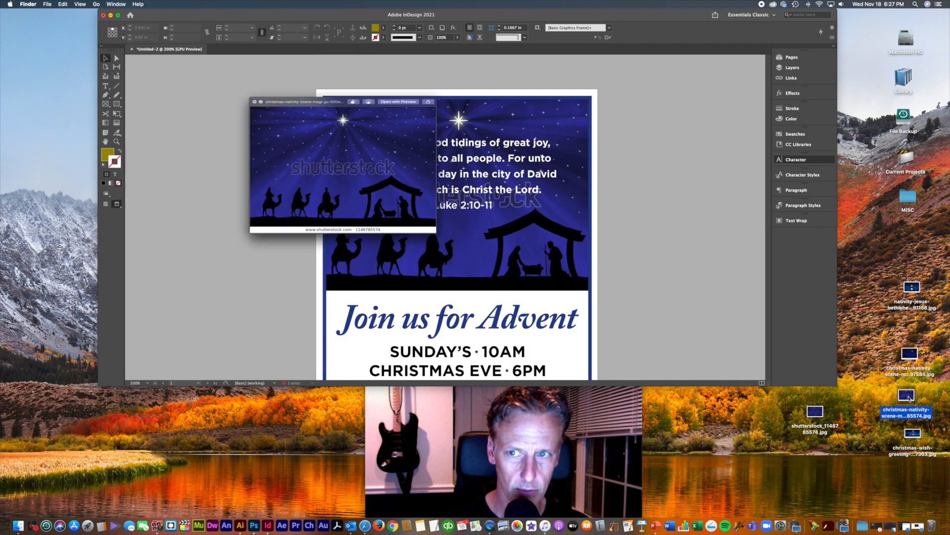
drag(888, 293, 932, 524)
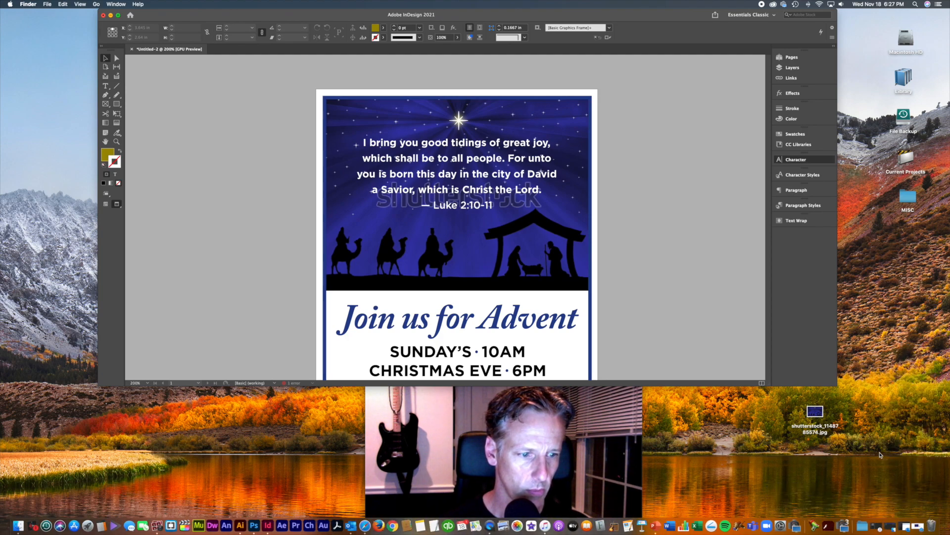
drag(814, 412, 913, 291)
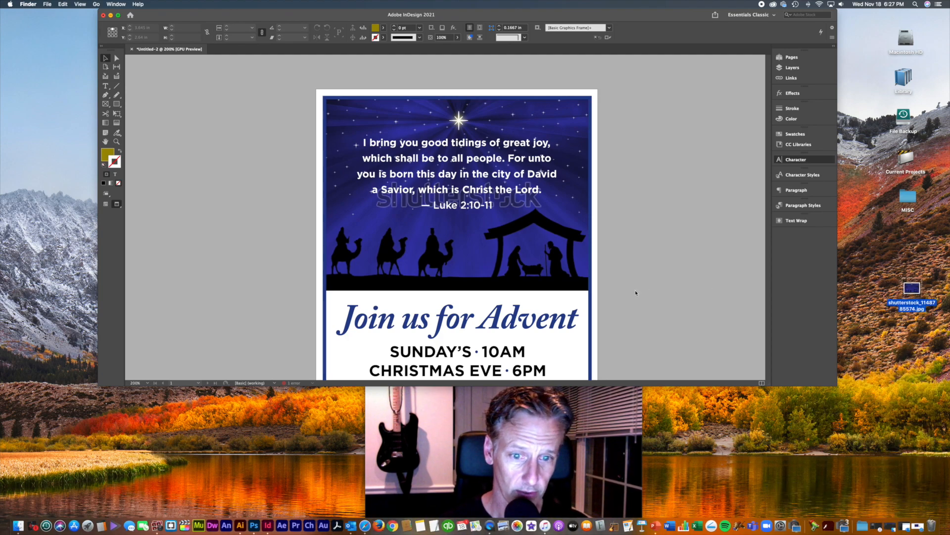
Step: Bring the InDesign window forward, raise it on screen, and collapse the Character panel
click(657, 293)
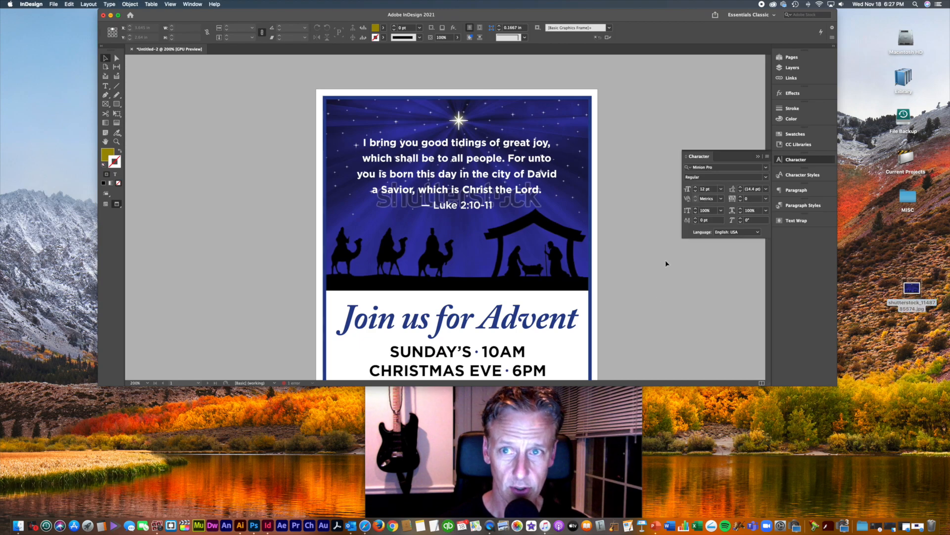
drag(619, 262, 646, 67)
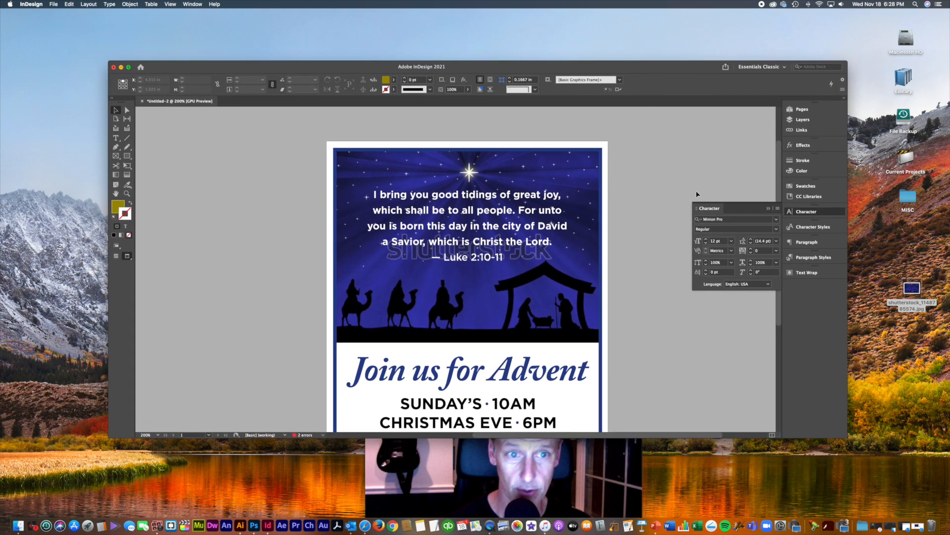
click(769, 208)
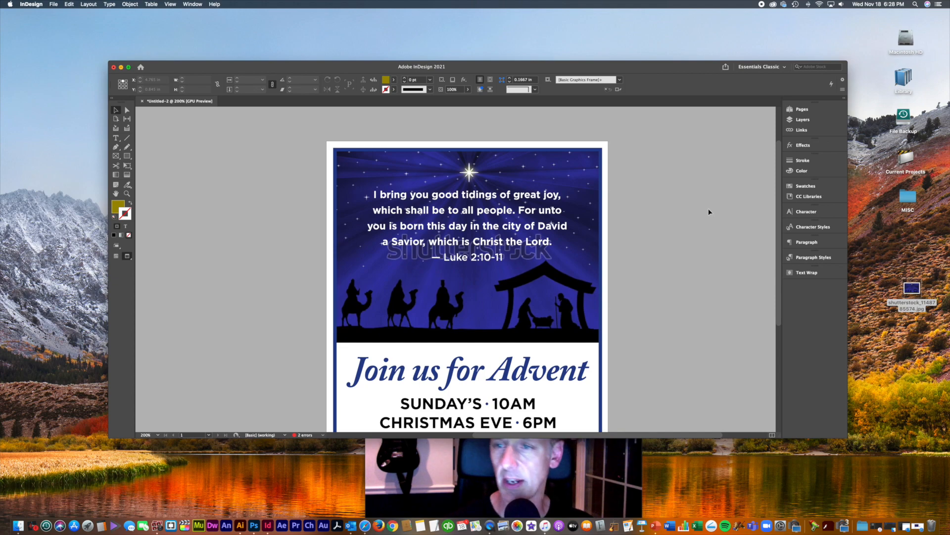
Step: Save the flyer to the Desktop as Church Quarter Page Ad.indd
key(super+s)
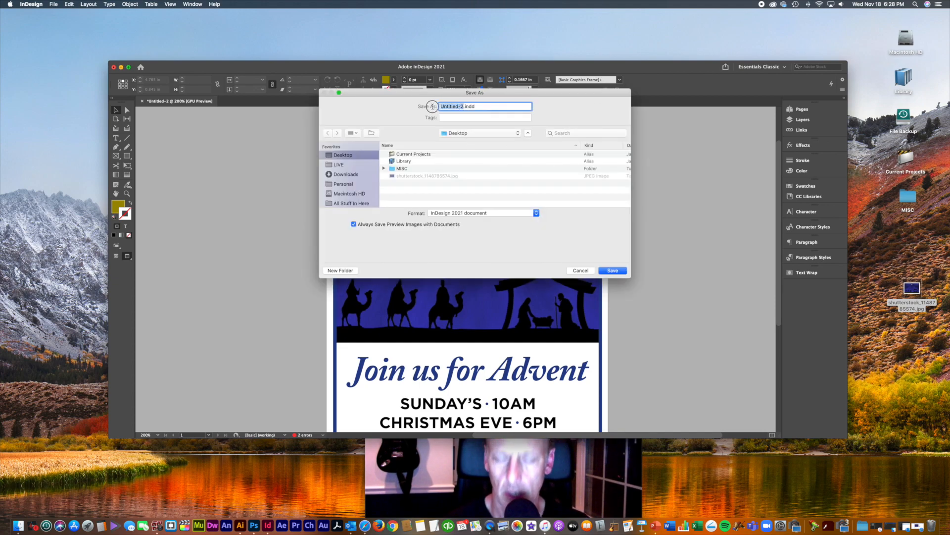
text(Church C)
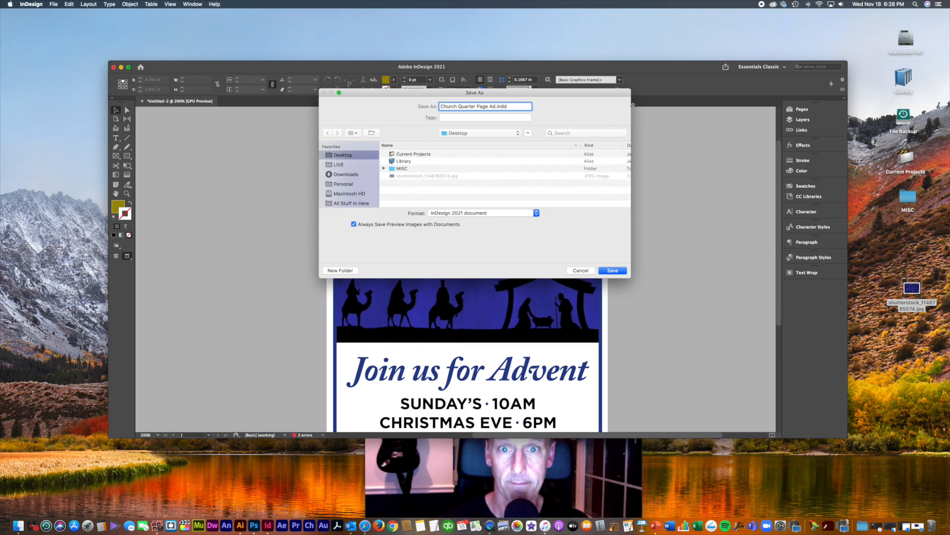
click(607, 271)
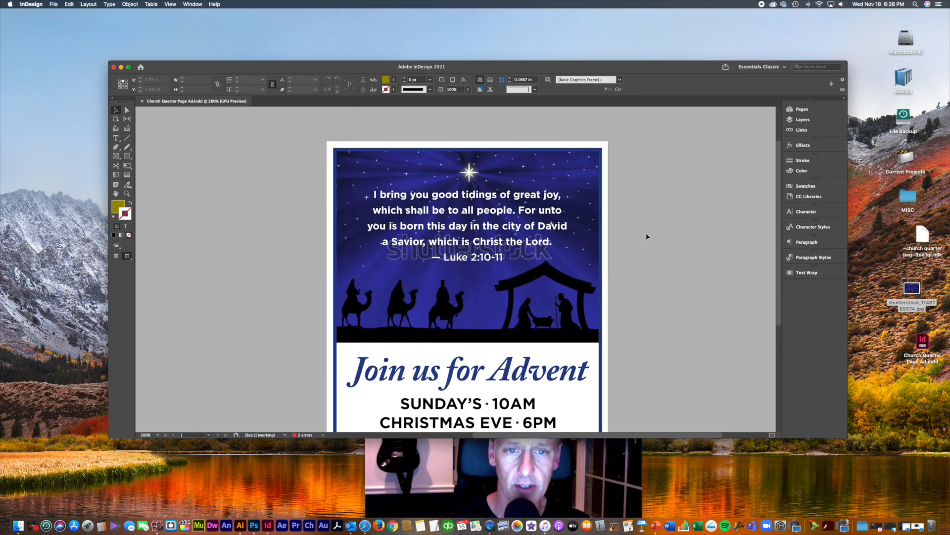
Step: Undo the stray starry image frame and bring the top nativity image frame to the front
drag(644, 66, 642, 54)
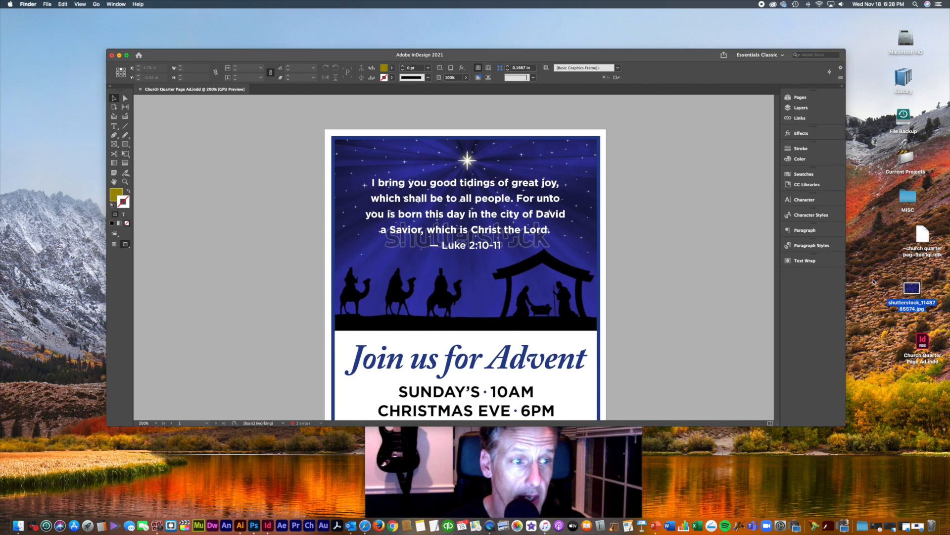
drag(917, 291, 516, 298)
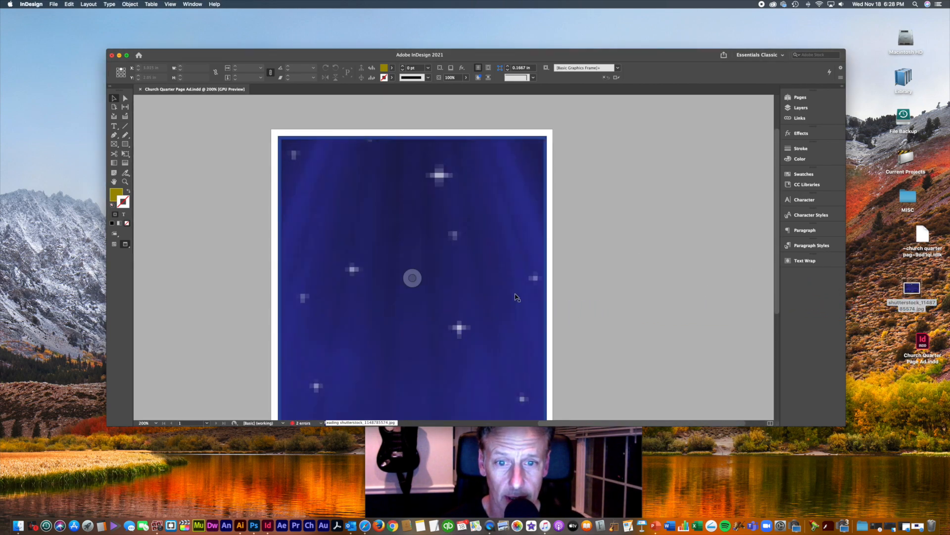
click(596, 236)
key(super+minus)
key(super+minus)
key(super+z)
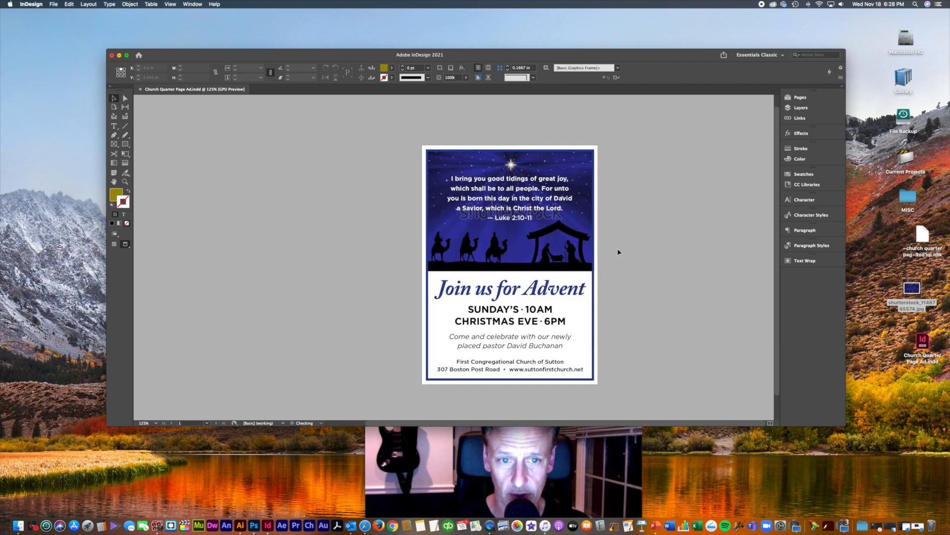
click(585, 245)
key(super+shift+])
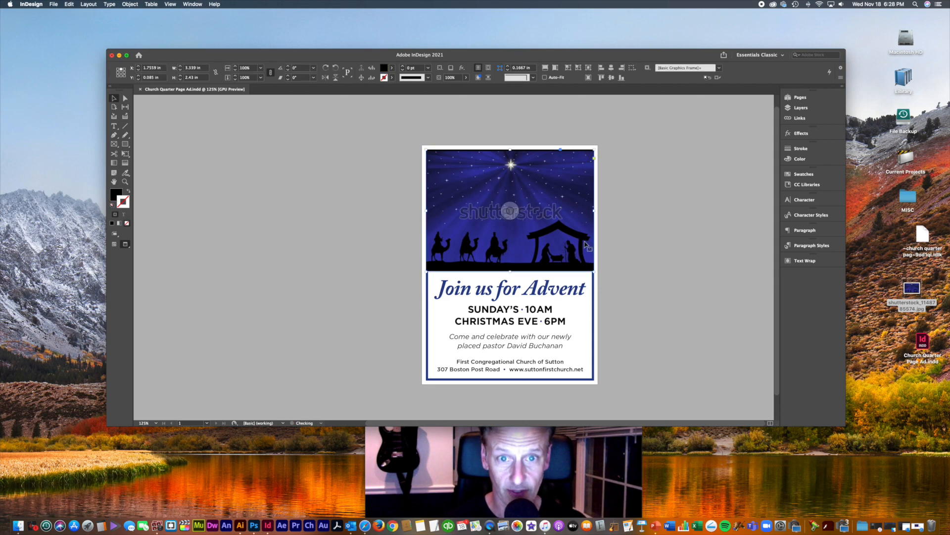
click(687, 247)
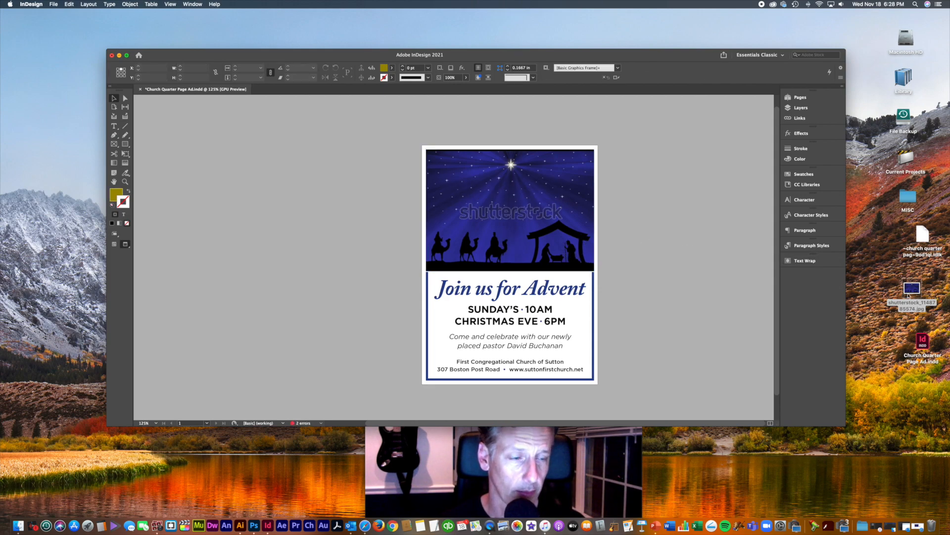
Step: Replace the watermarked comp with shutterstock_1148785574.jpg and send it behind the verse text
drag(913, 293, 562, 189)
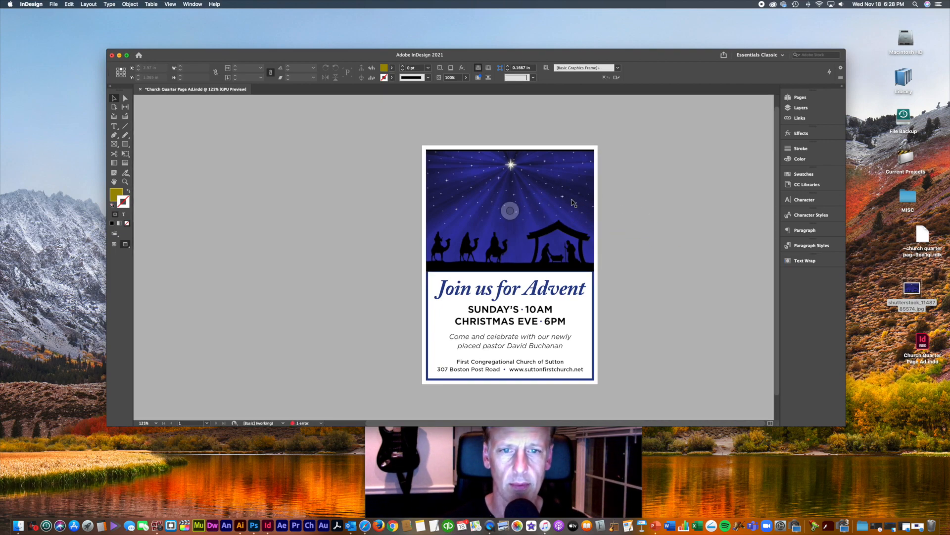
click(680, 217)
key(super+equal)
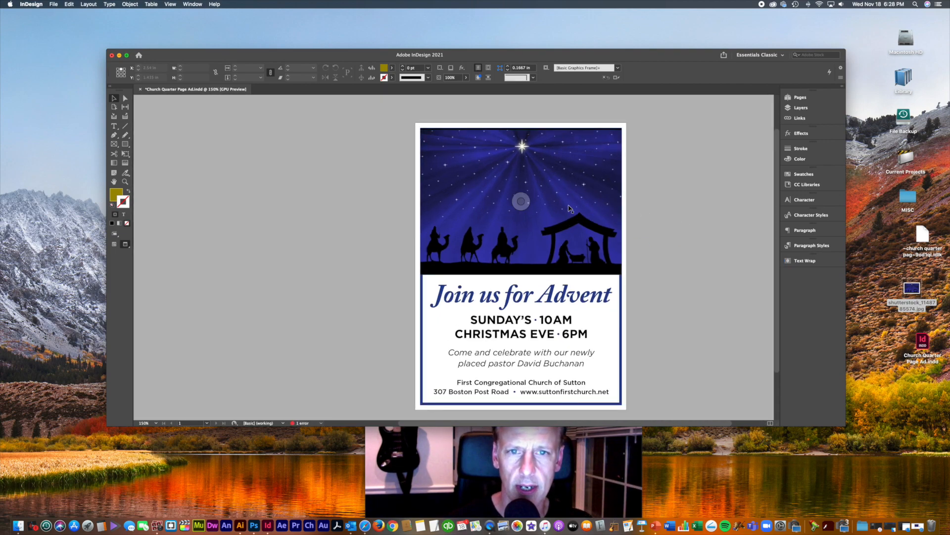
click(600, 191)
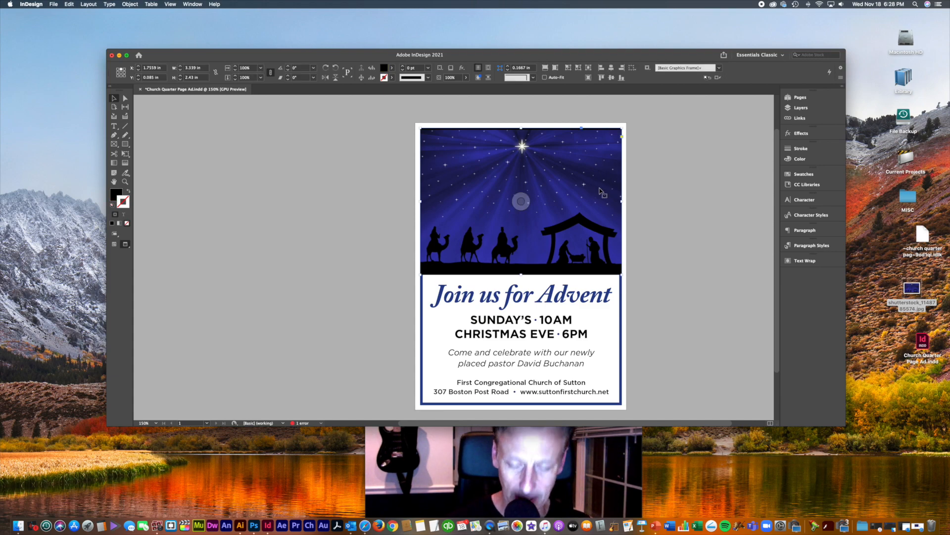
key(shift+super+bracketleft)
click(660, 178)
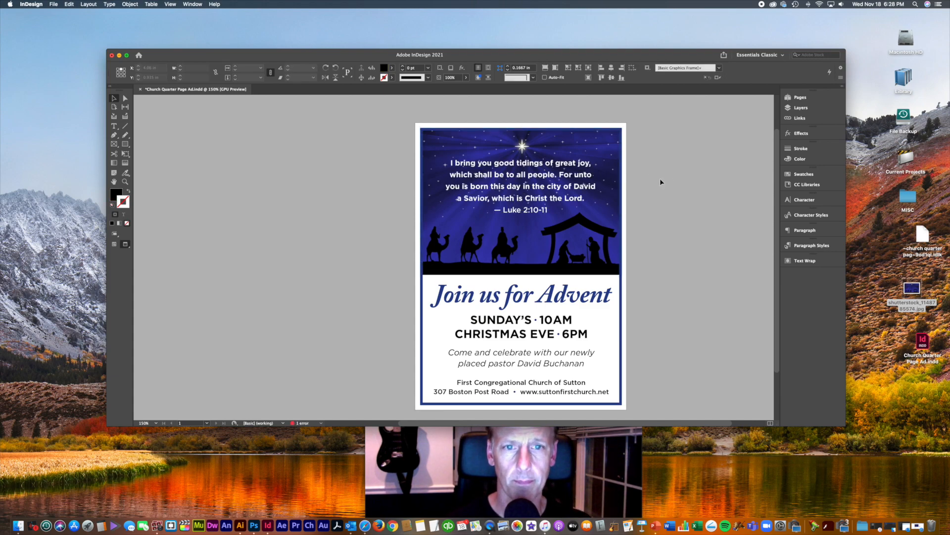
key(super+equal)
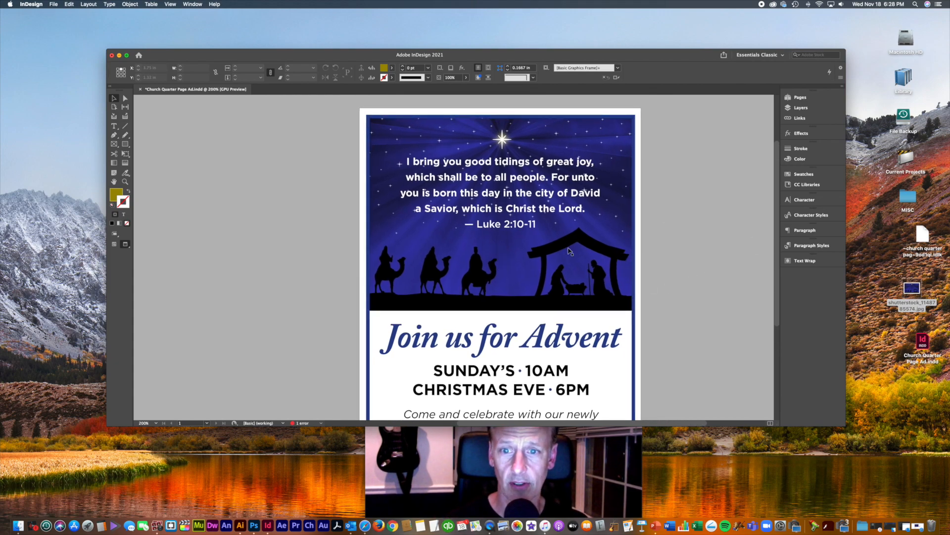
key(super+equal)
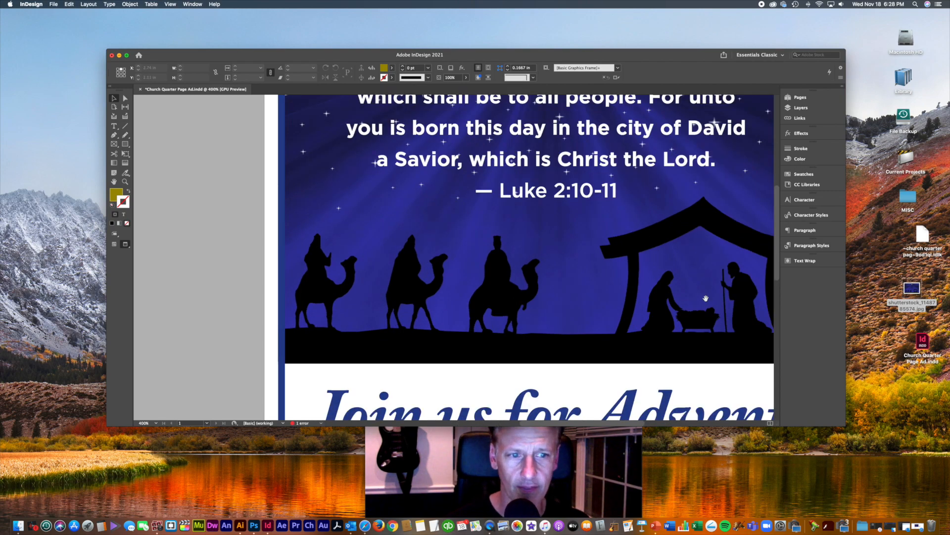
drag(706, 298, 578, 317)
drag(719, 239, 708, 327)
drag(697, 277, 713, 361)
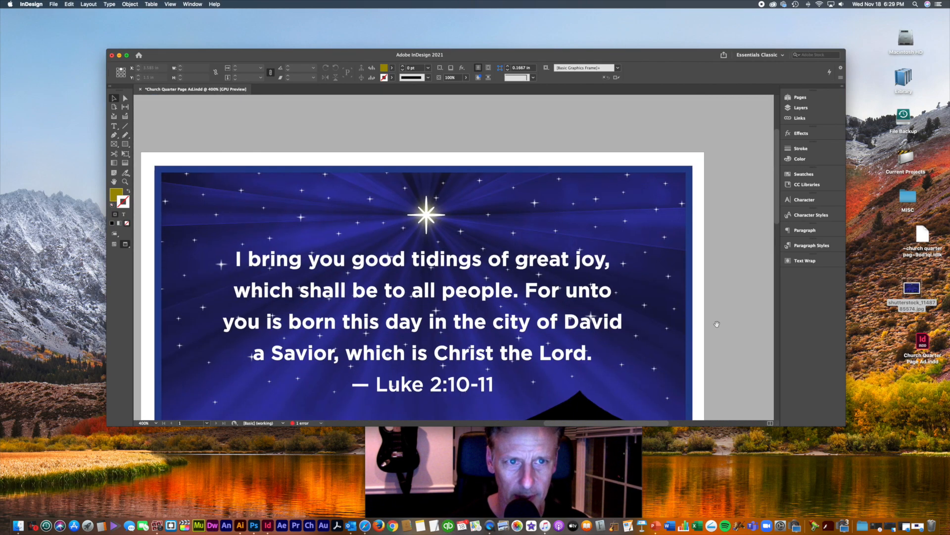
drag(711, 297, 738, 271)
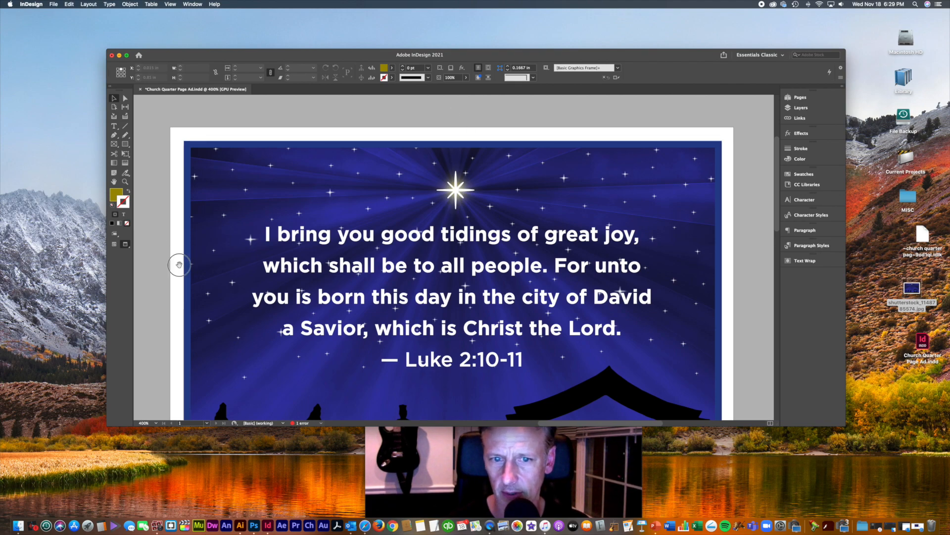
drag(180, 265, 212, 185)
key(super+minus)
key(super+minus)
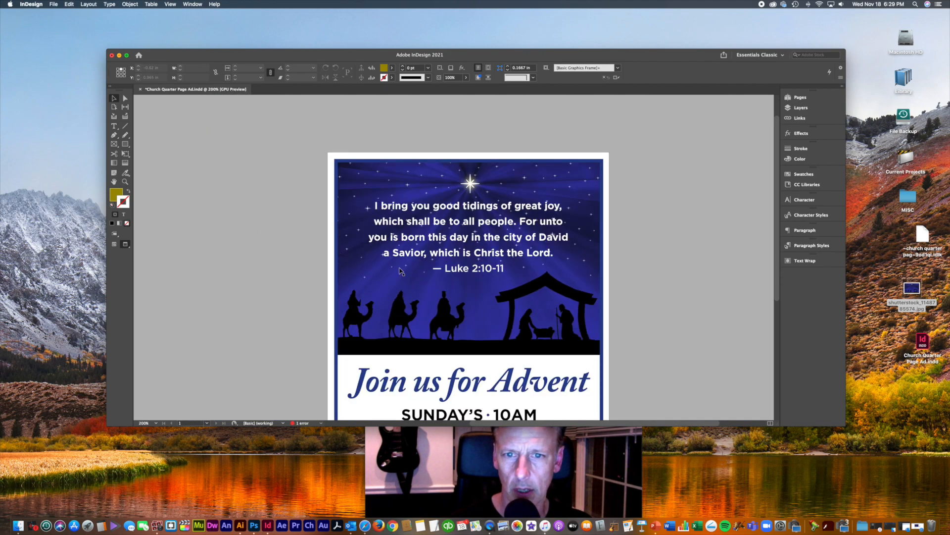
drag(621, 310, 639, 310)
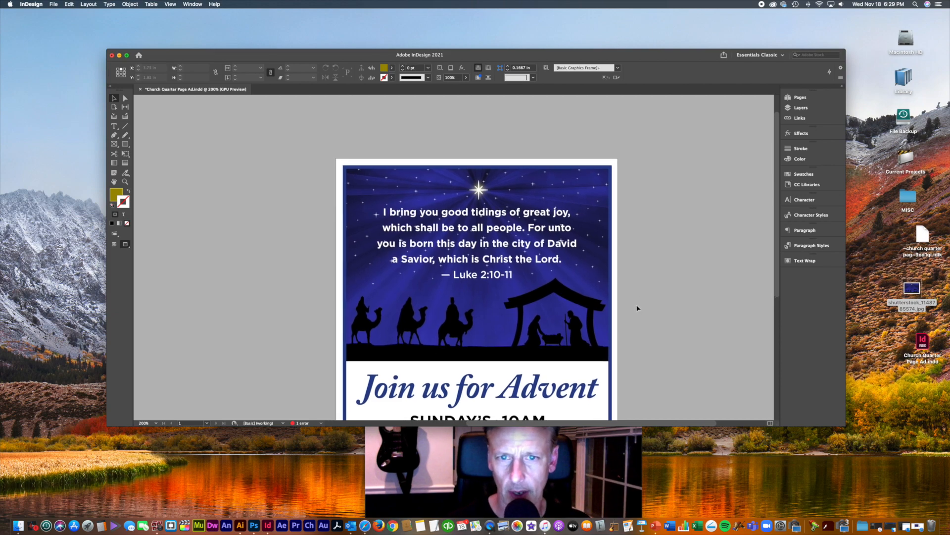
key(super+equal)
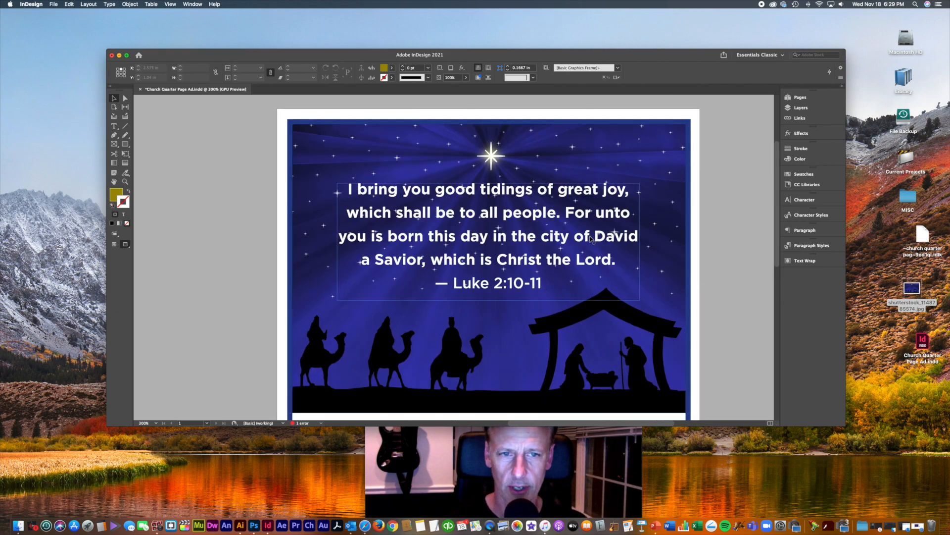
key(super+minus)
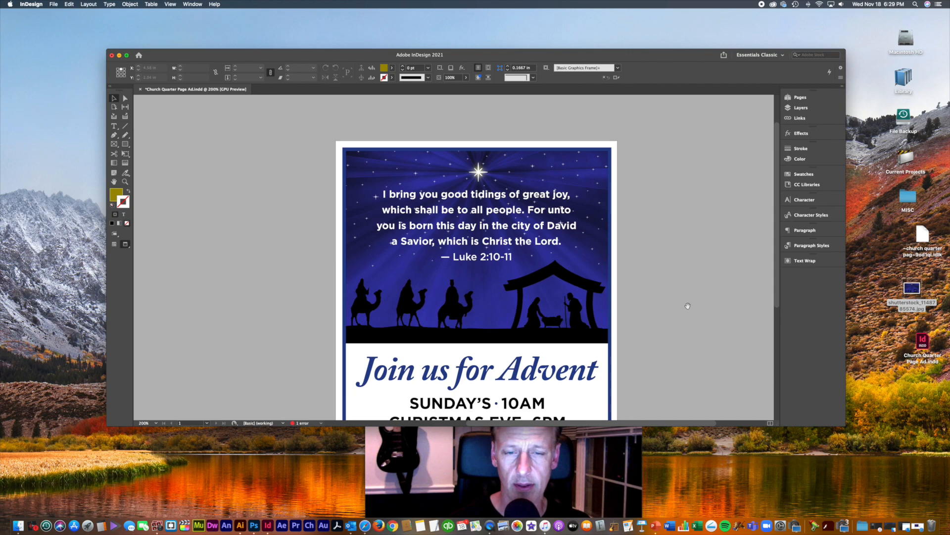
drag(685, 311, 696, 261)
click(572, 190)
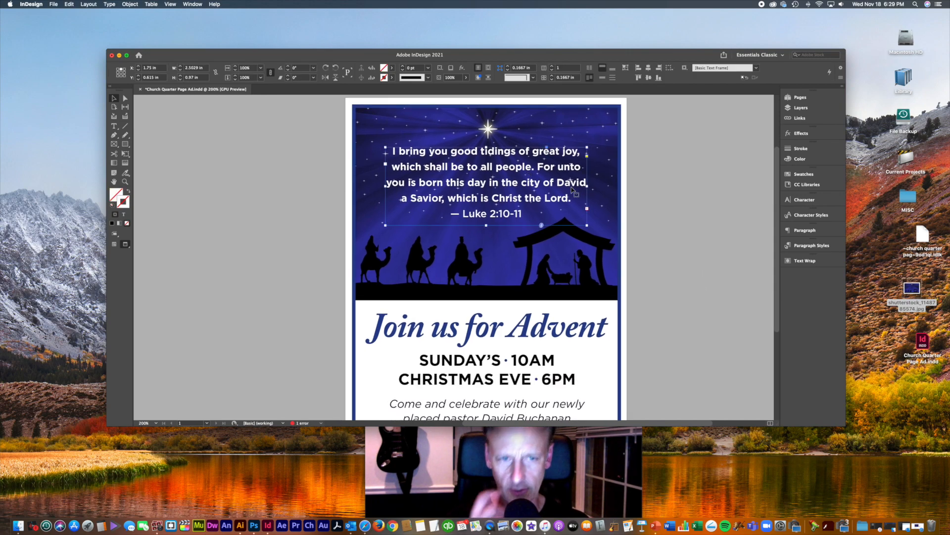
Step: Set the scripture leading to 13 pt and shift its frame slightly lower, trimming the bottom edge
click(804, 200)
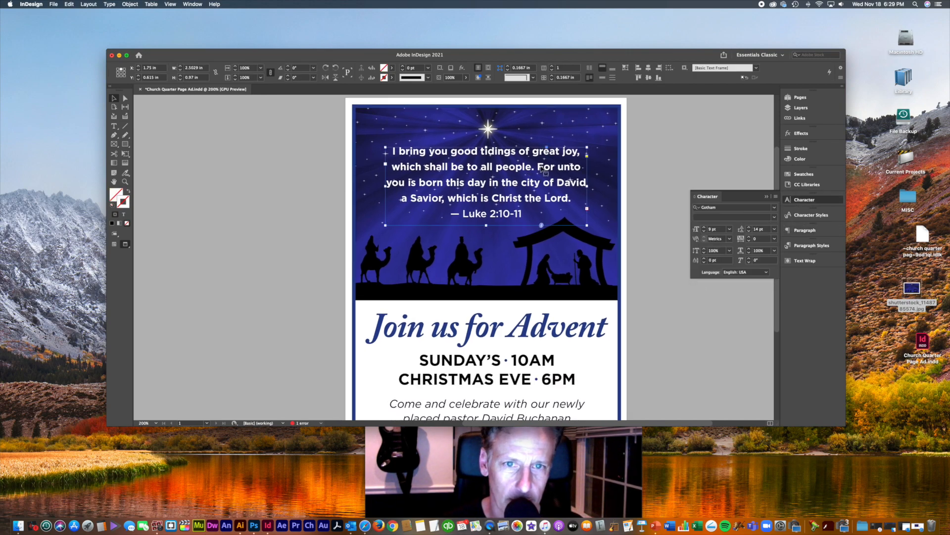
click(749, 231)
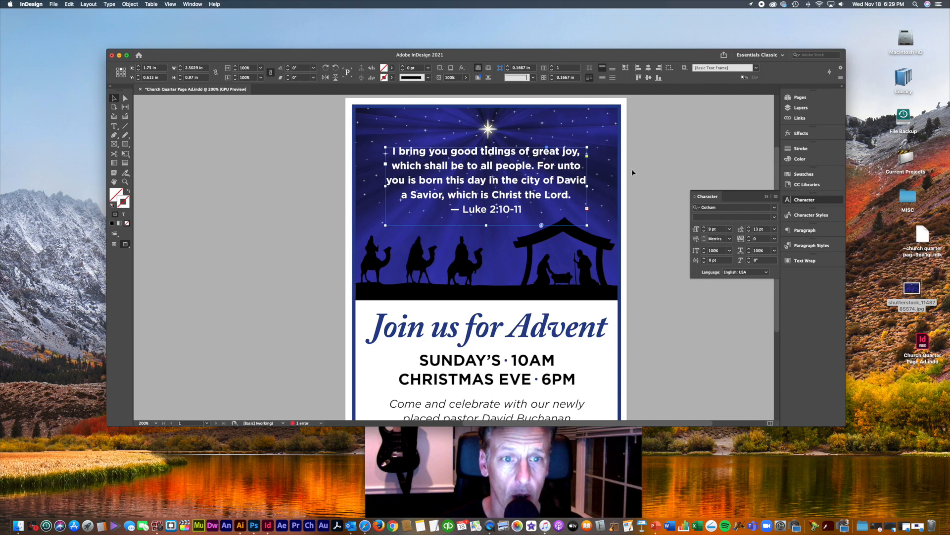
drag(538, 185, 538, 188)
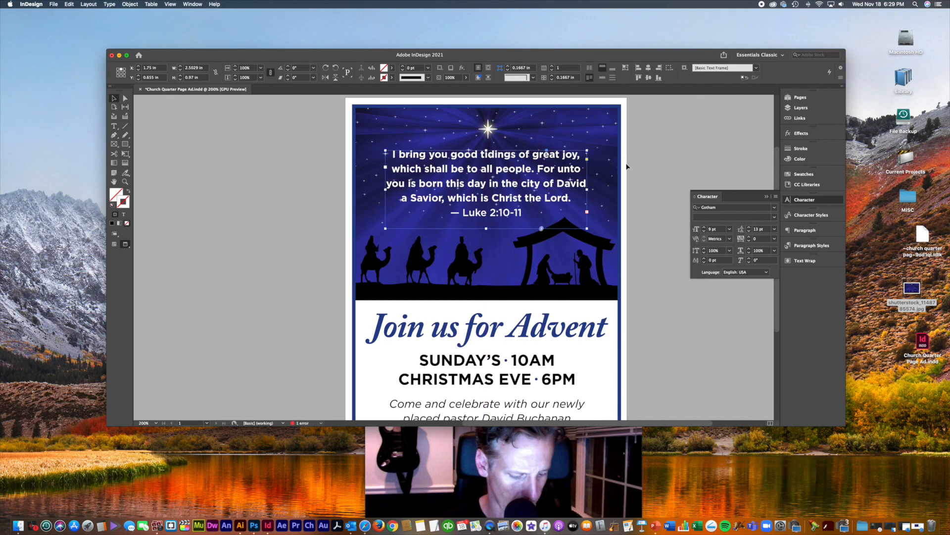
key(Down)
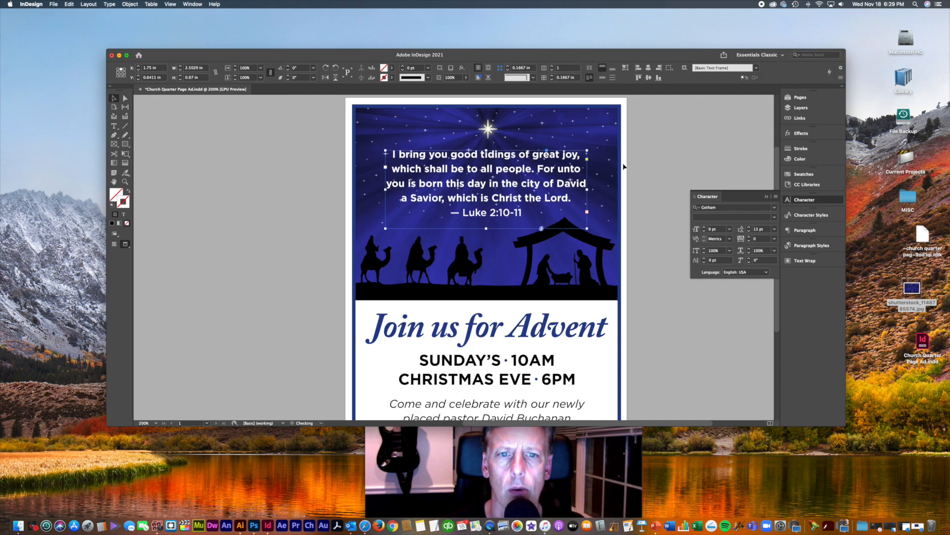
drag(486, 229, 487, 226)
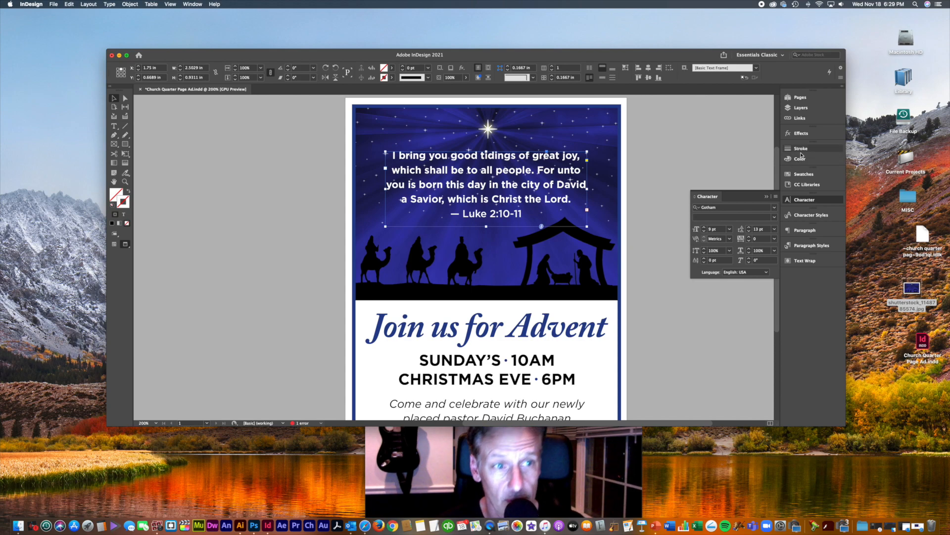
Step: Add a Drop Shadow effect to the verse frame from the Effects panel
click(804, 134)
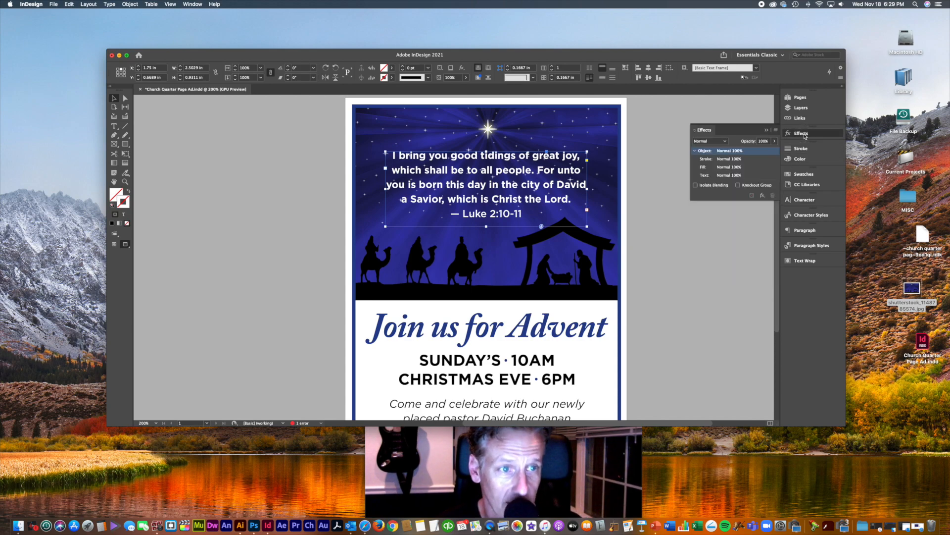
click(762, 195)
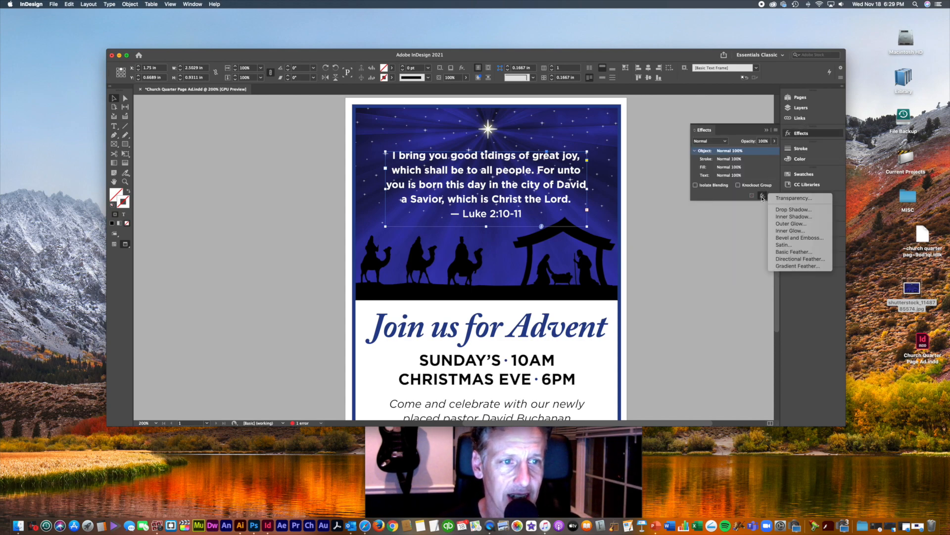
click(790, 211)
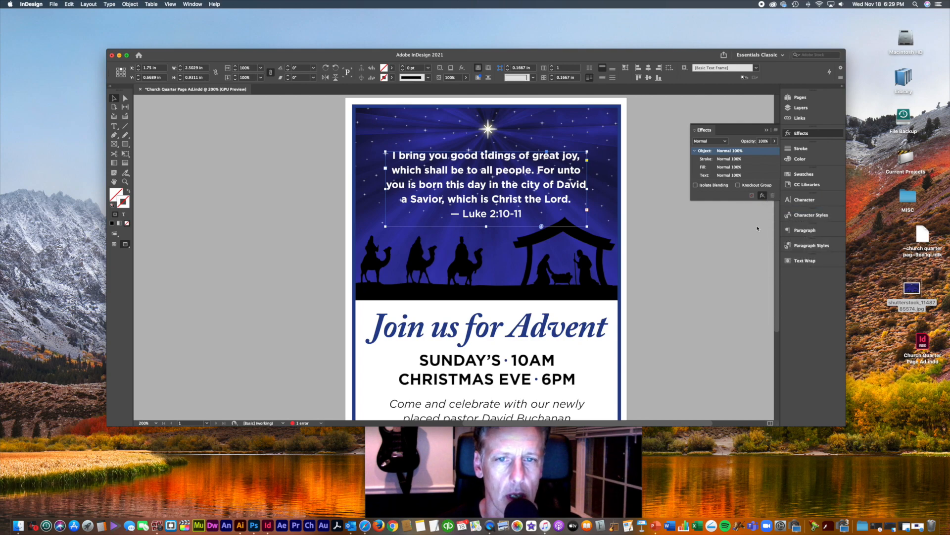
Step: Reopen the verse's Drop Shadow settings and raise the shadow opacity to 100%
click(675, 327)
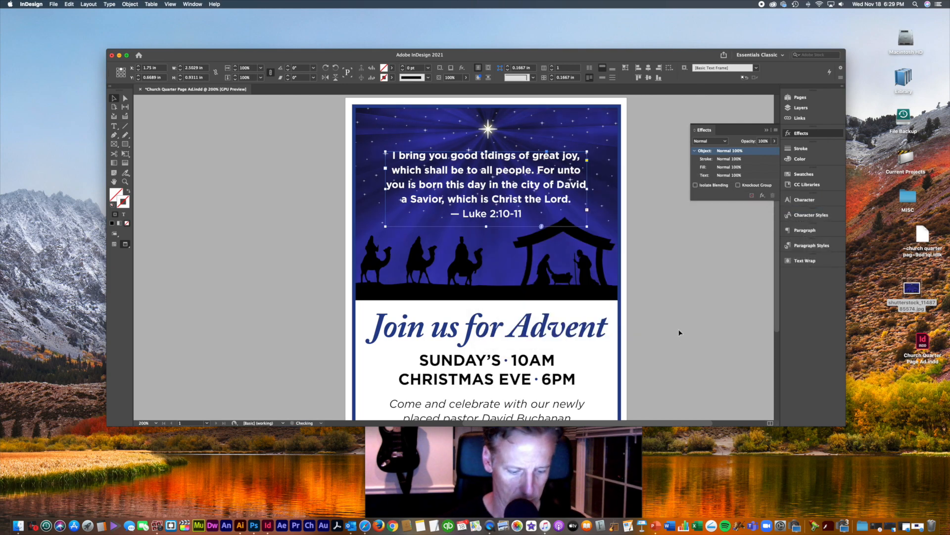
key(super+equal)
key(super+equal)
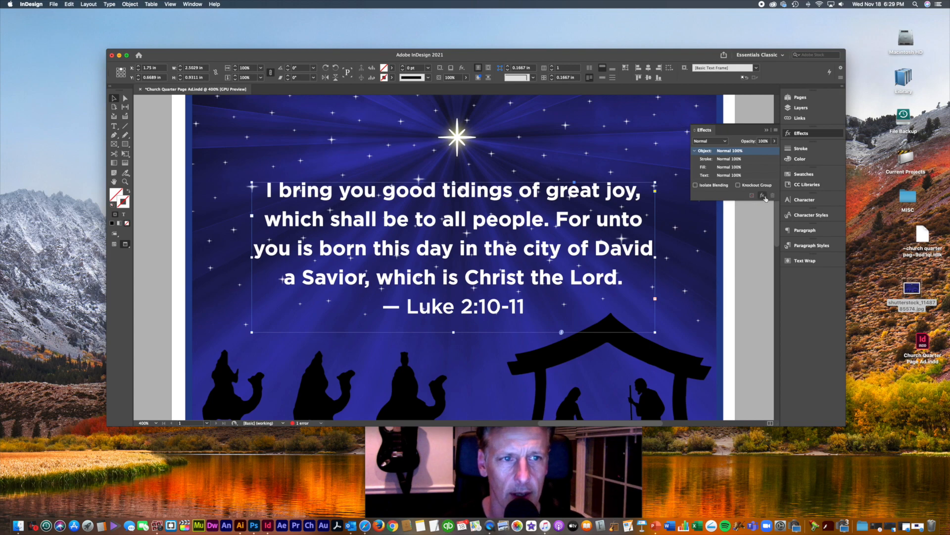
click(764, 197)
click(781, 210)
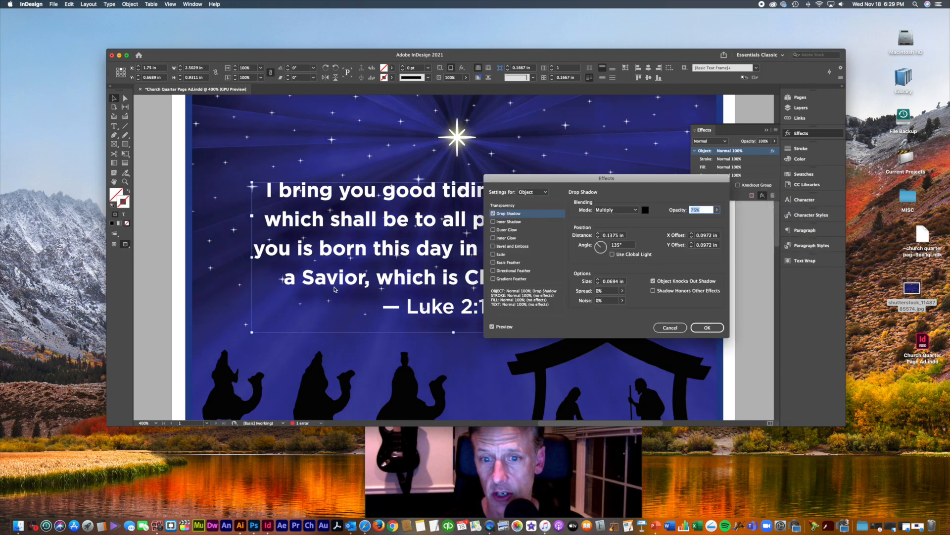
click(717, 210)
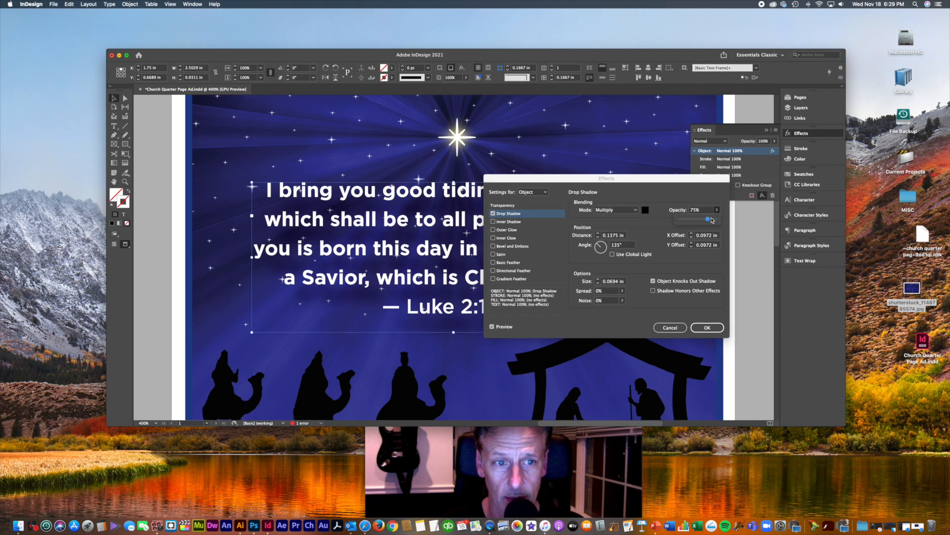
drag(711, 219, 738, 223)
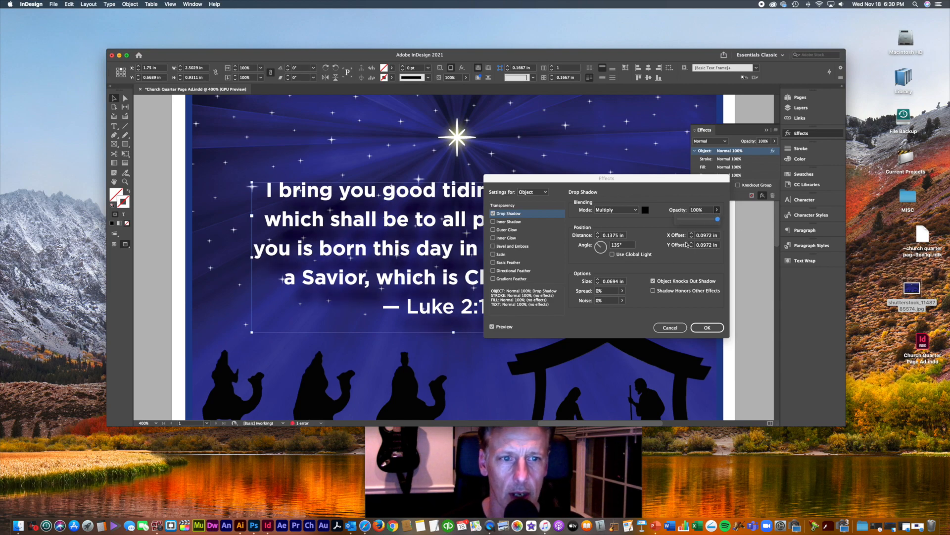
click(598, 284)
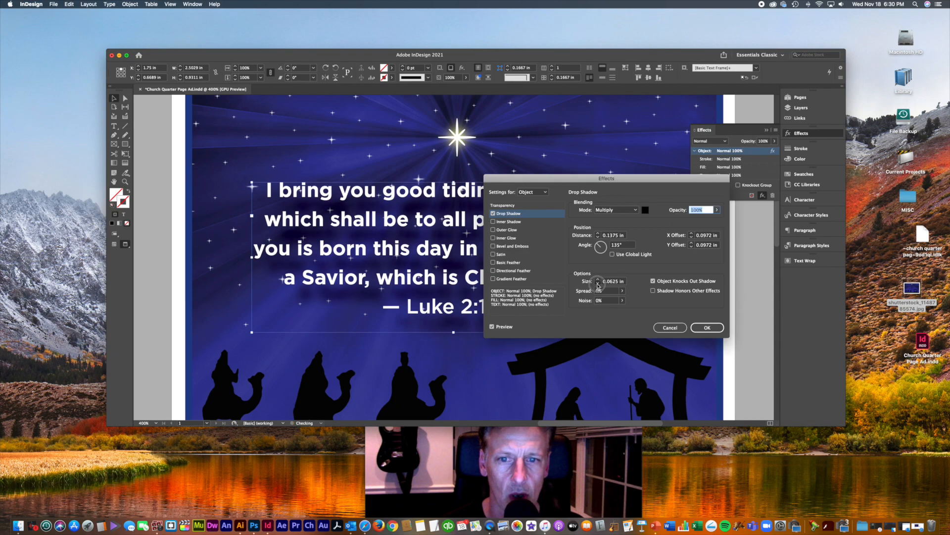
Step: Set the drop shadow size to 0.0325 in
click(597, 284)
click(598, 279)
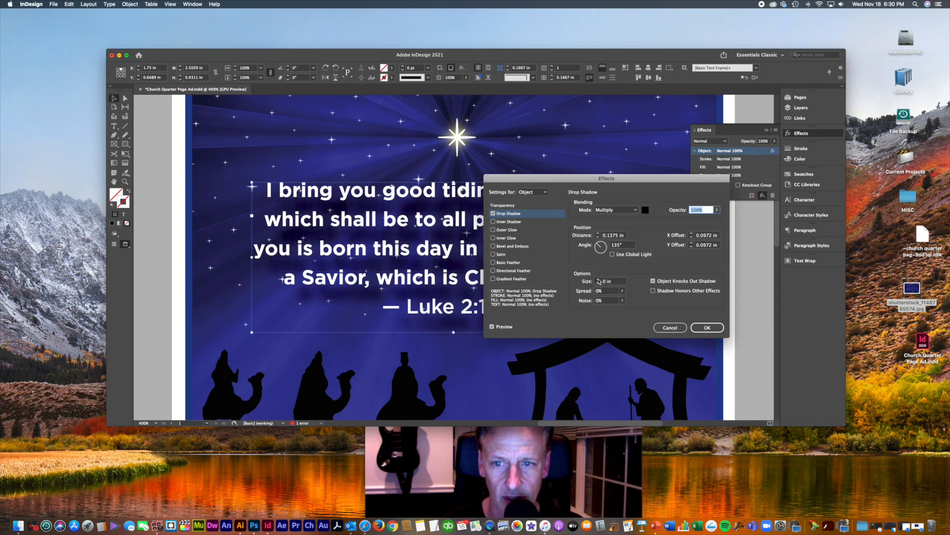
click(598, 284)
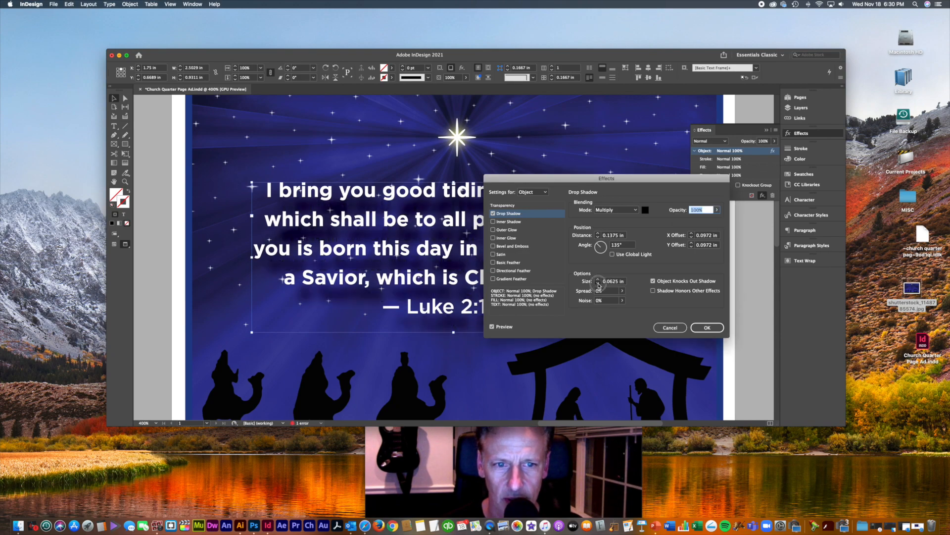
click(599, 279)
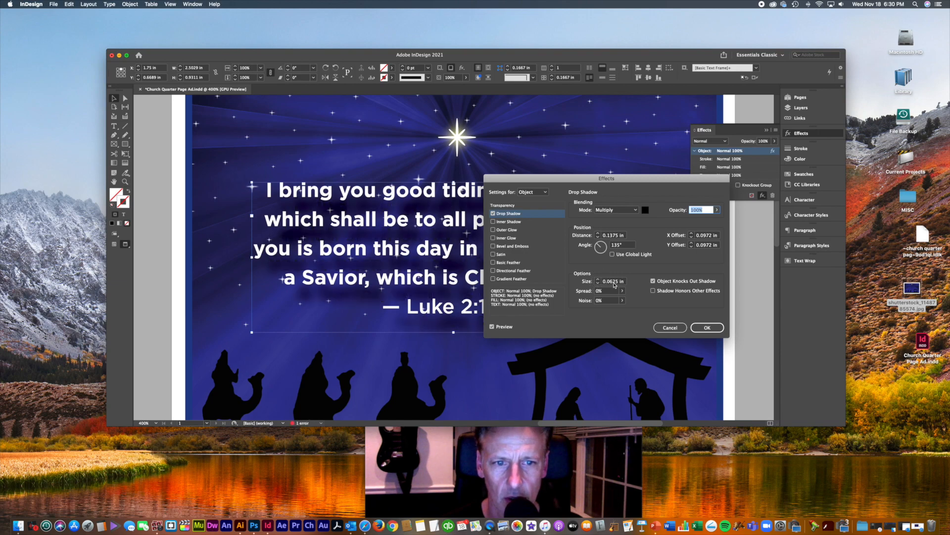
double_click(612, 281)
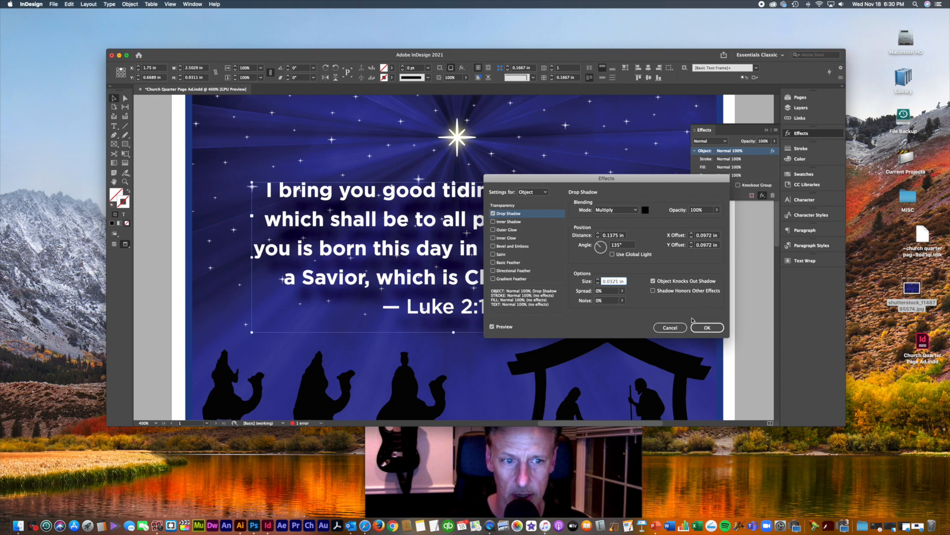
click(610, 292)
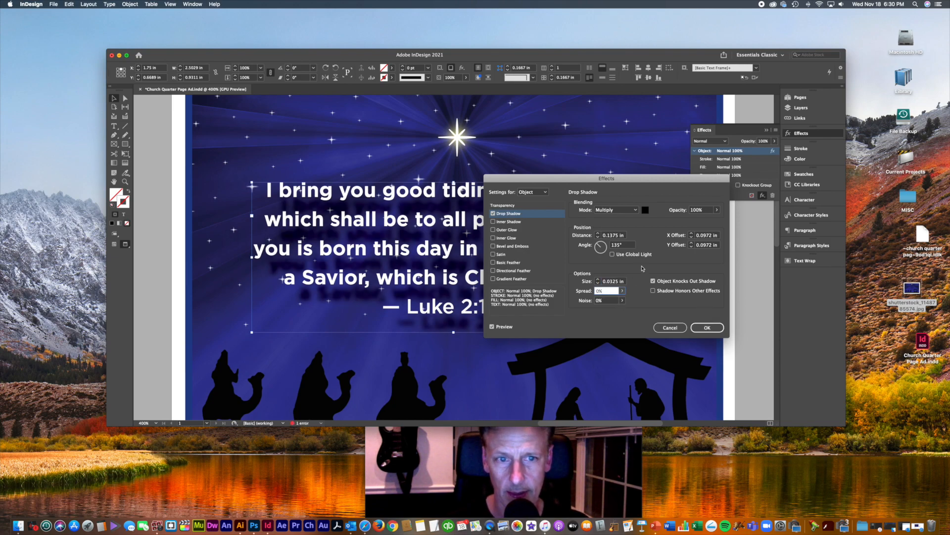
Step: Set both the X and Y offsets of the drop shadow to 0.0325 in
click(692, 238)
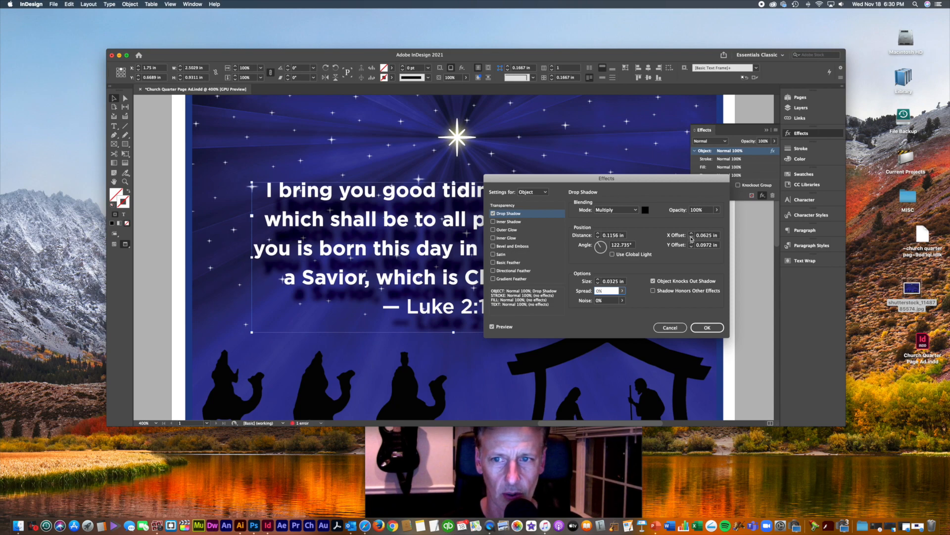
click(692, 238)
click(692, 234)
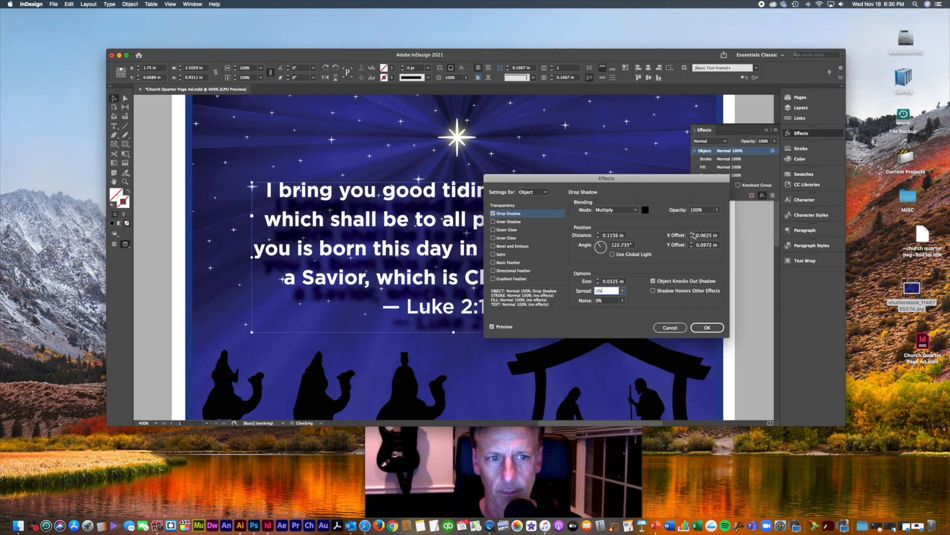
click(706, 236)
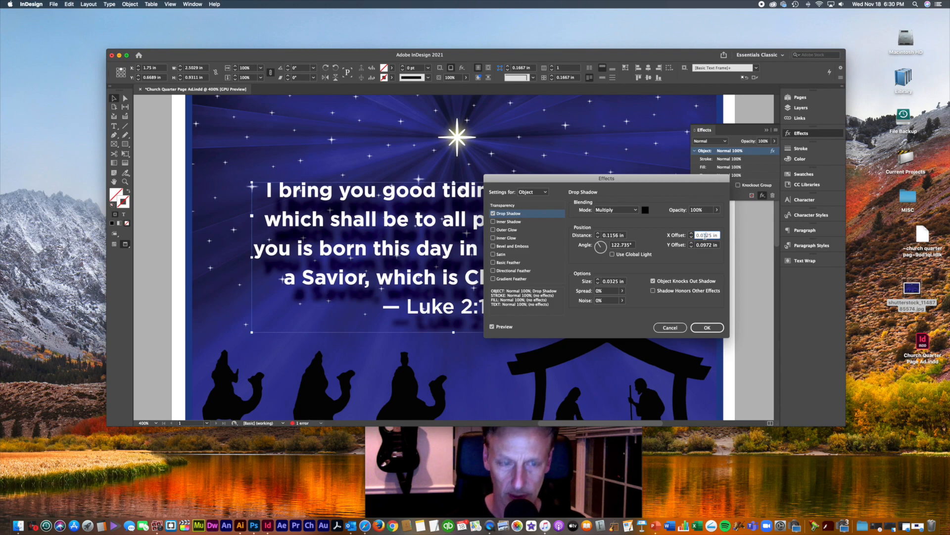
text(3)
click(706, 245)
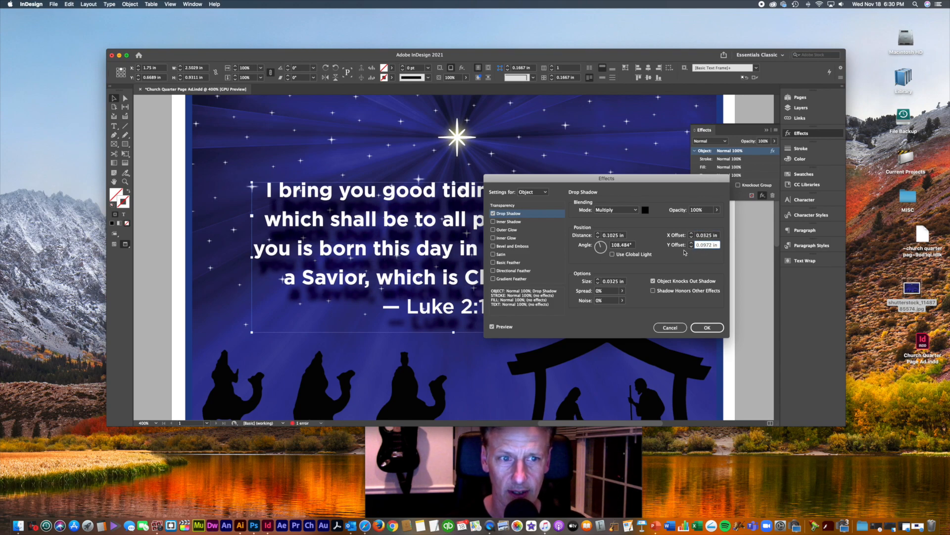
click(691, 247)
click(692, 247)
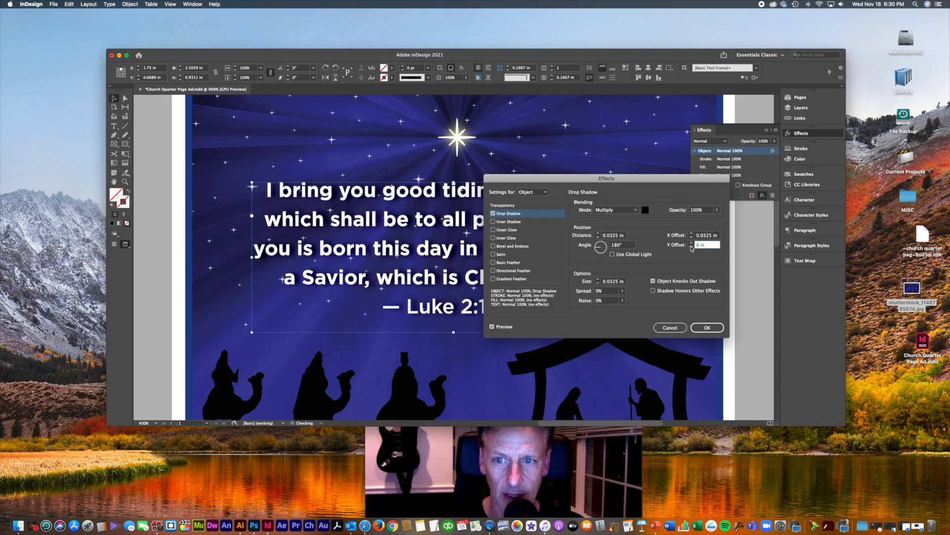
click(692, 242)
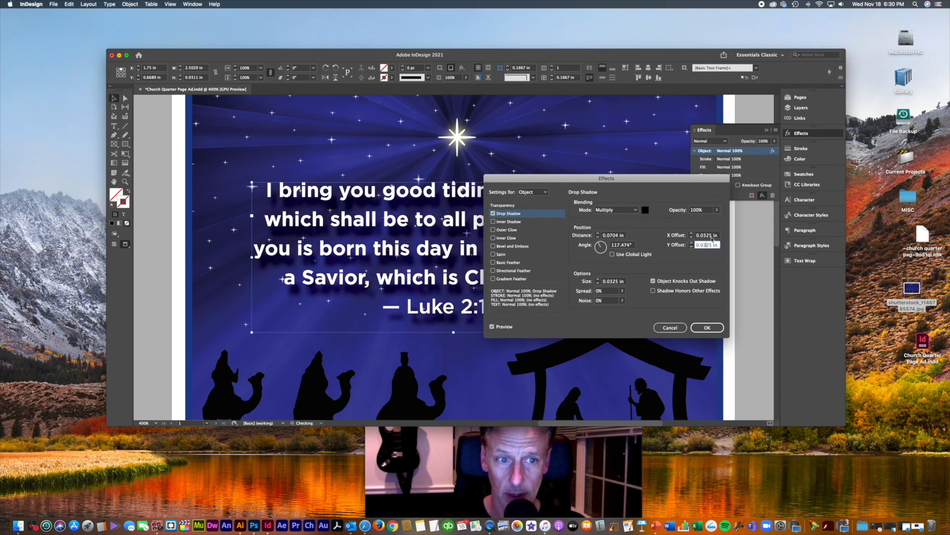
click(713, 237)
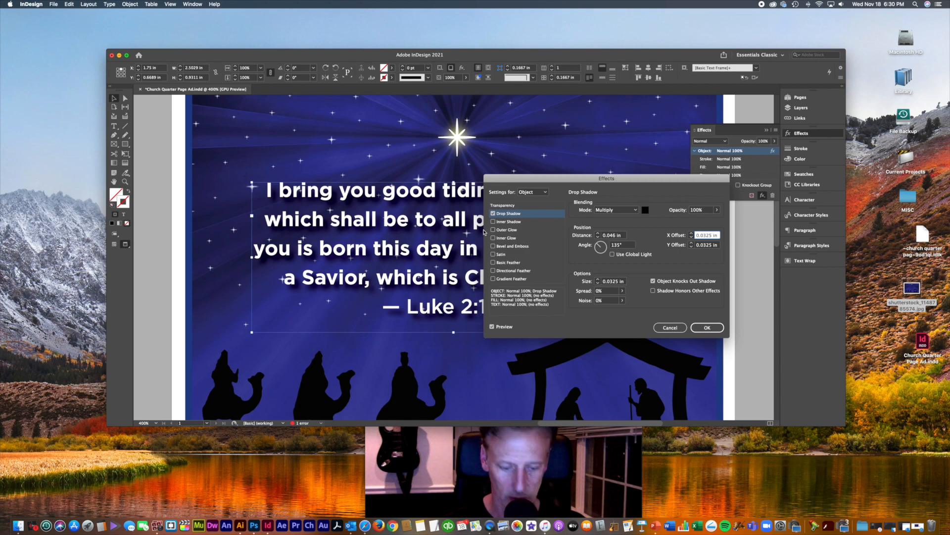
Step: Check the shadow up close, lower its opacity to 61%, and apply the Drop Shadow with OK
key(super+minus)
key(super+minus)
key(super+minus)
key(super+minus)
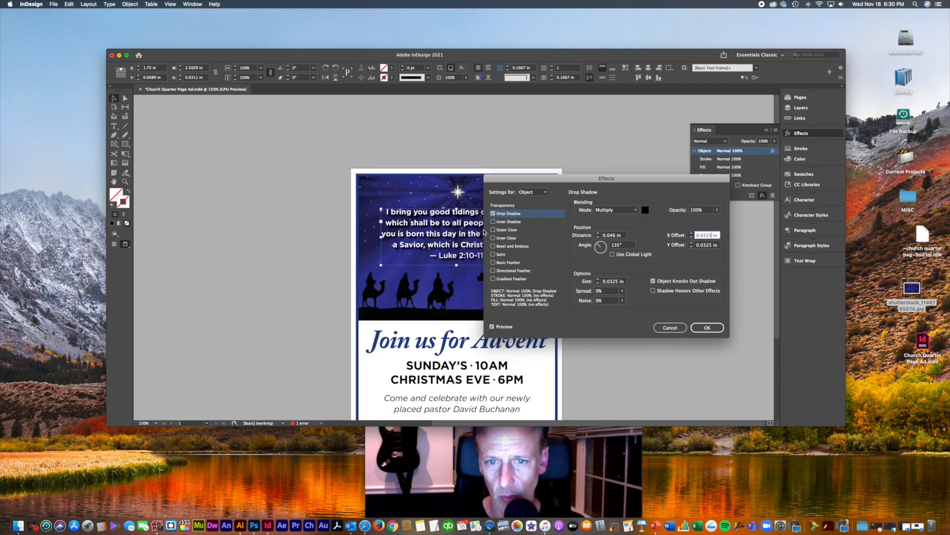
key(super+equal)
key(super+equal)
key(super+equal)
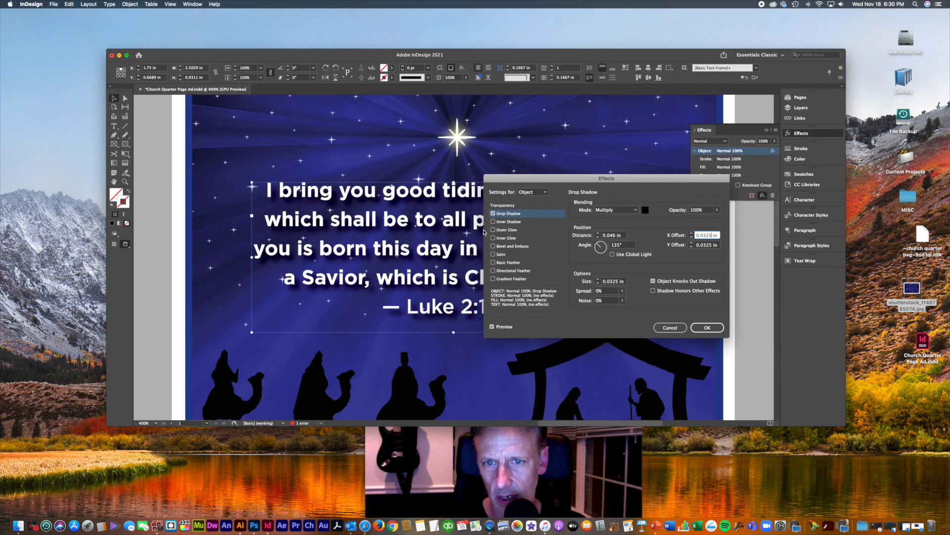
key(super+minus)
key(super+equal)
key(super+equal)
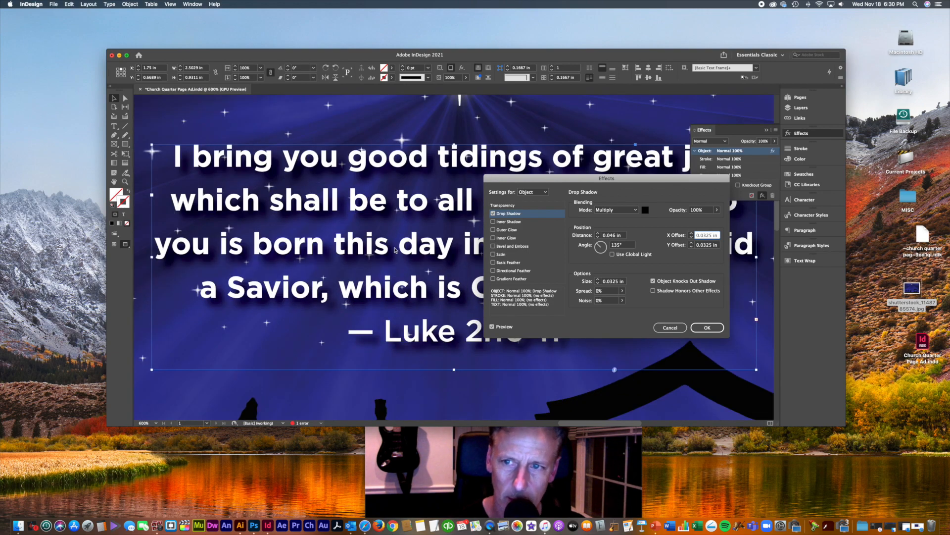
key(super+minus)
key(super+minus)
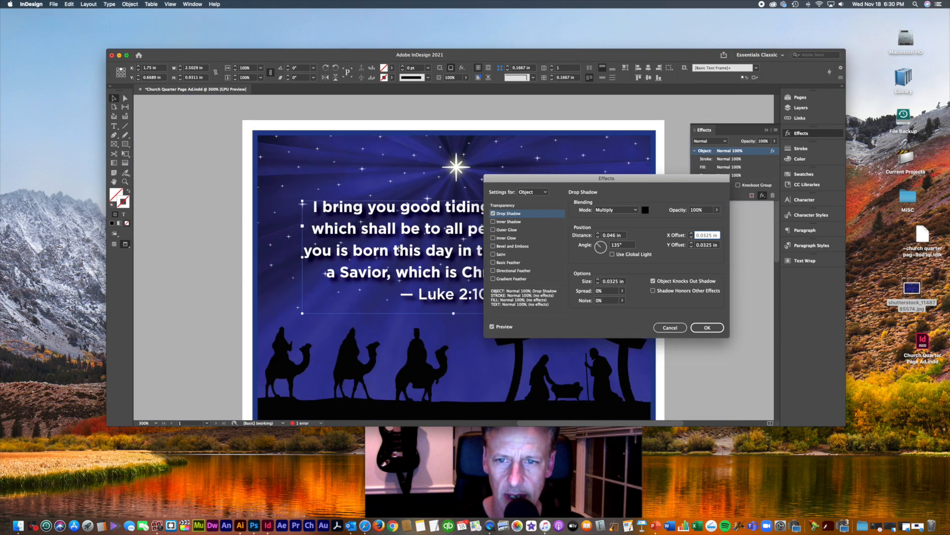
click(716, 210)
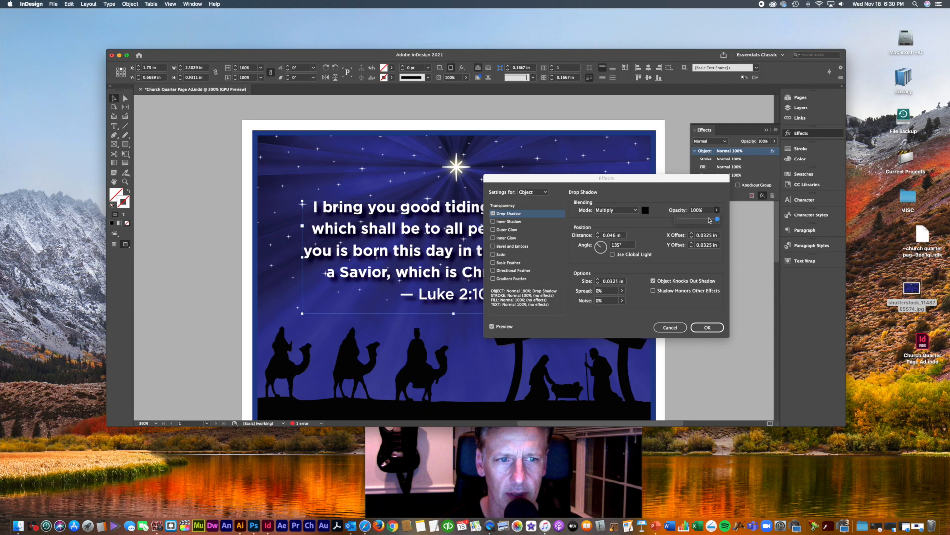
mouse_move(718, 220)
mouse_down()
mouse_move(651, 220)
mouse_move(703, 220)
mouse_up()
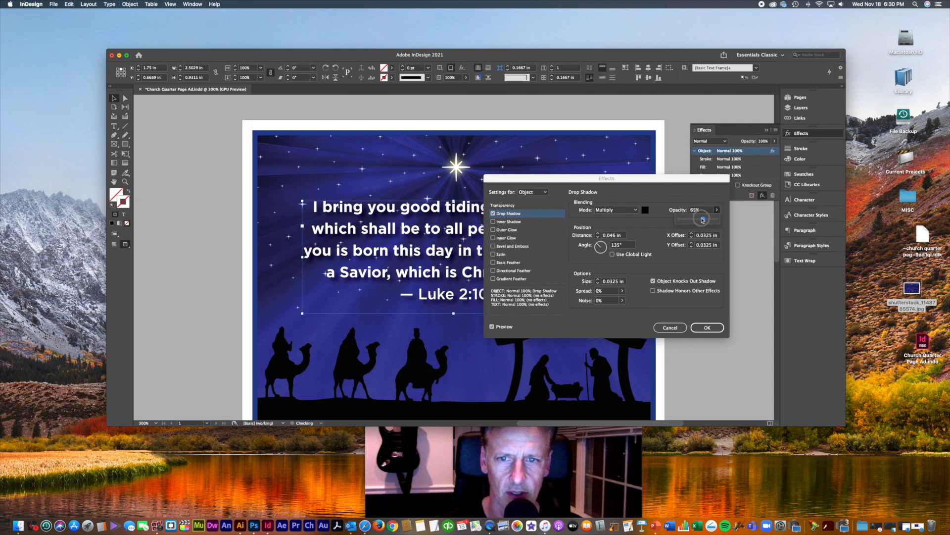
click(716, 330)
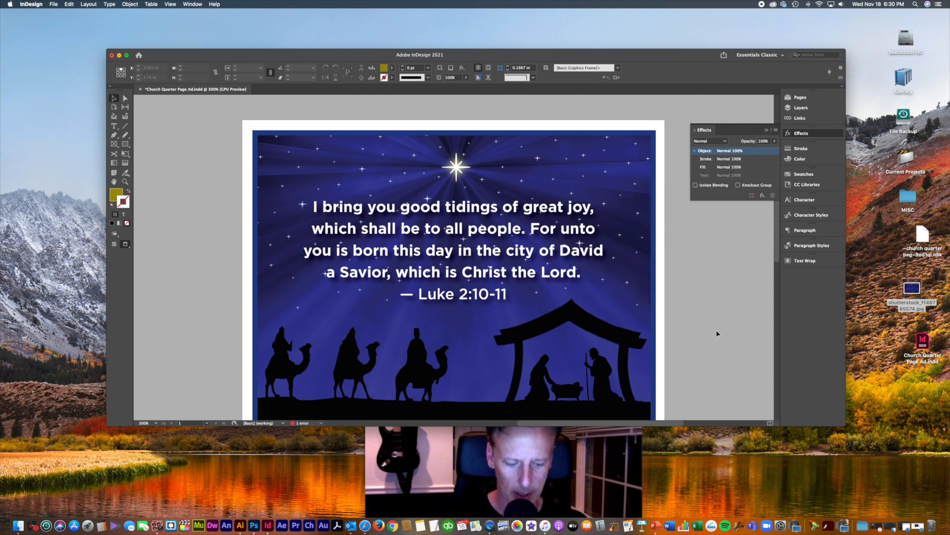
Step: Zoom through several magnifications to inspect the top of the flyer
key(super+minus)
key(super+minus)
key(super+minus)
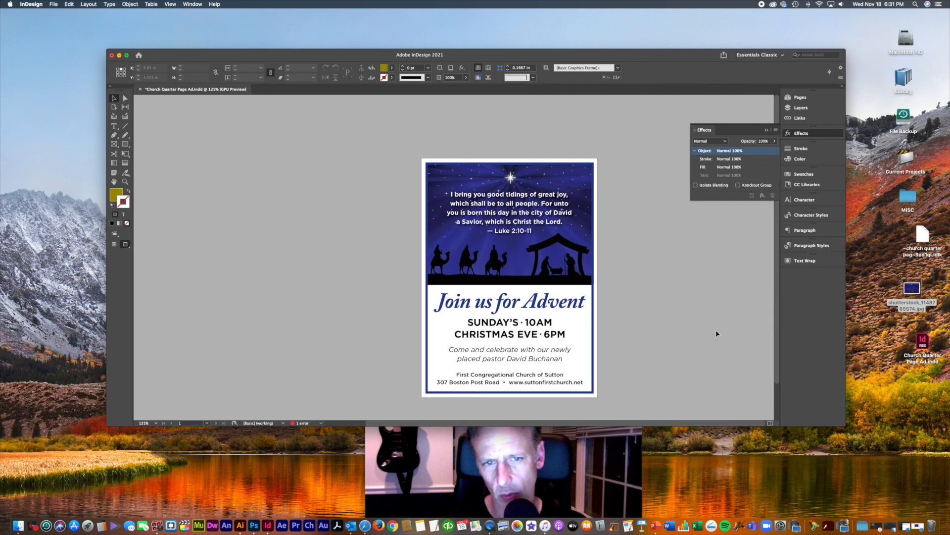
key(super+1)
key(super+5)
key(super+1)
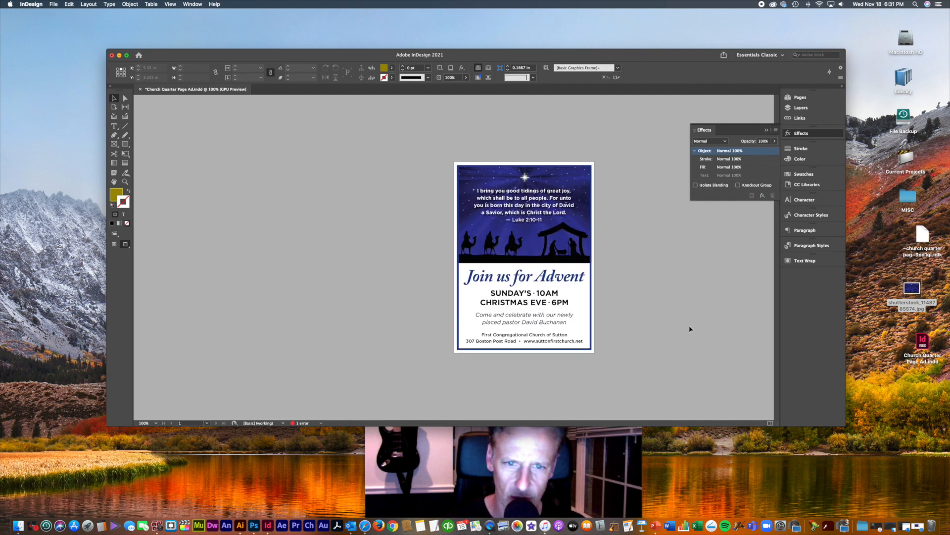
key(super+2)
key(super+minus)
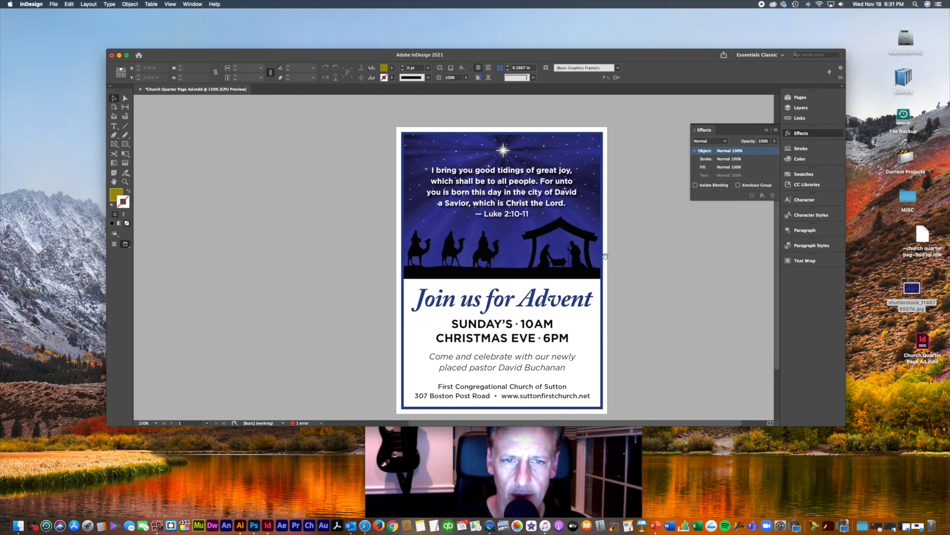
key(super+equal)
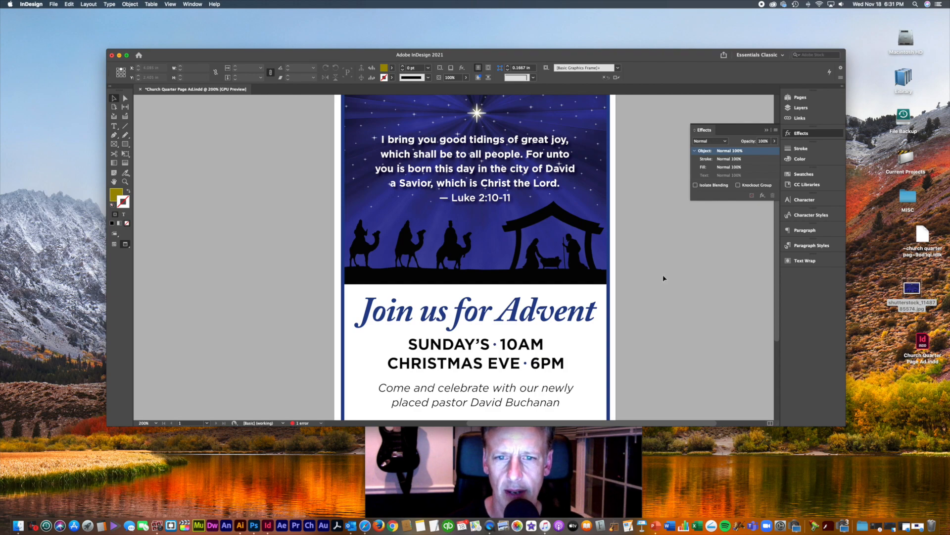
Step: Scroll through the flyer from top to bottom, then close the Effects panel and fit the page
scroll(658, 262, down, 2)
scroll(649, 302, down, 3)
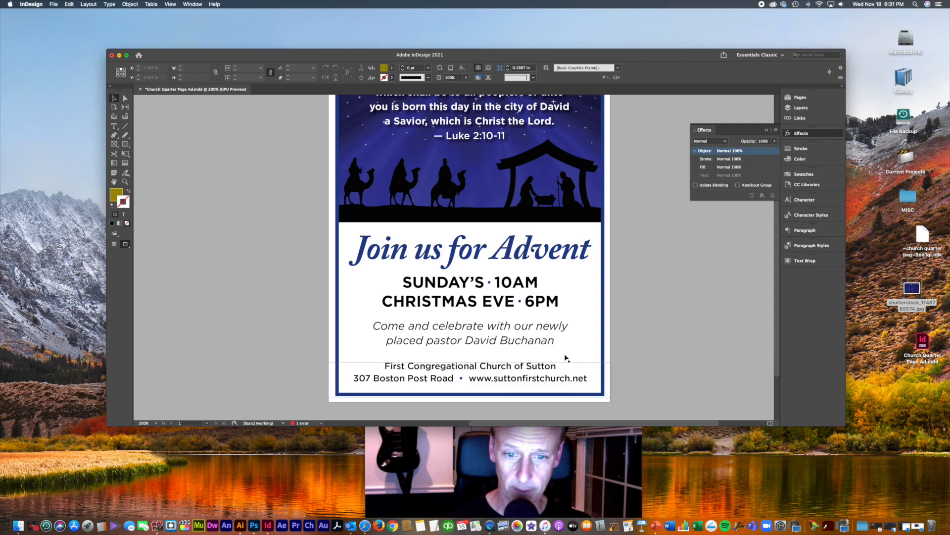
scroll(655, 314, up, 5)
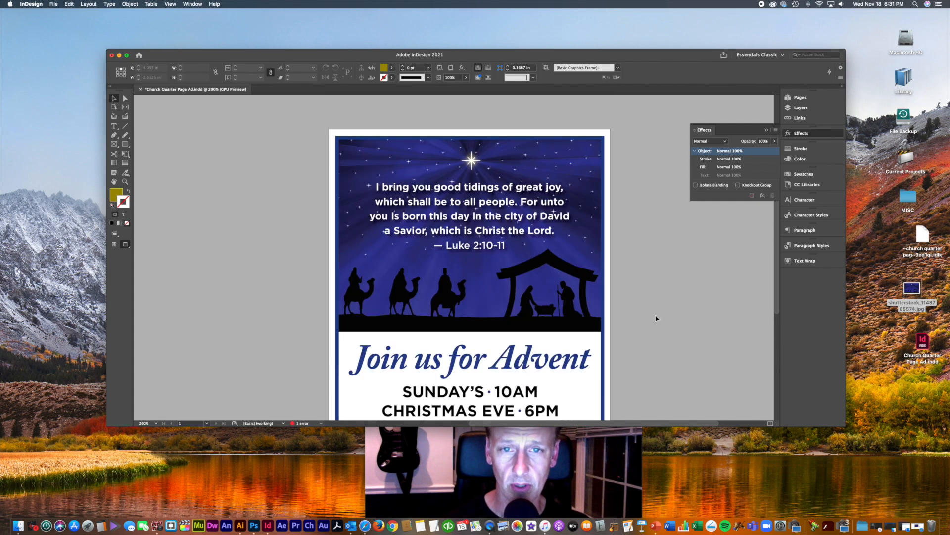
scroll(656, 317, left, 1)
scroll(657, 318, down, 2)
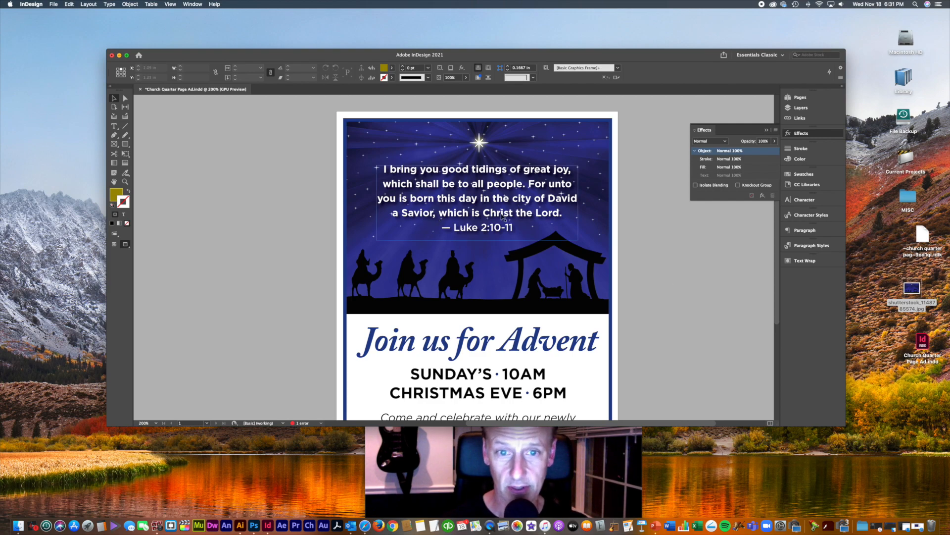
scroll(638, 304, down, 10)
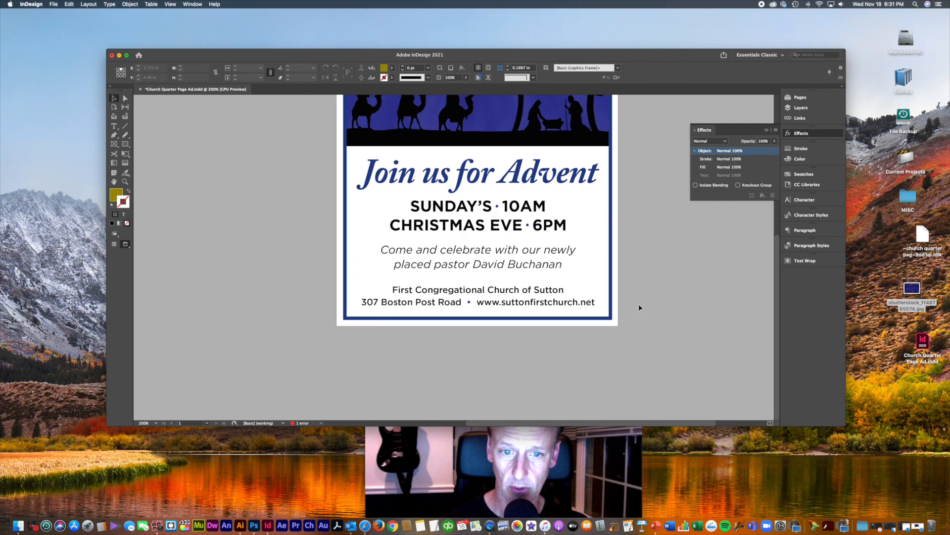
scroll(648, 284, up, 2)
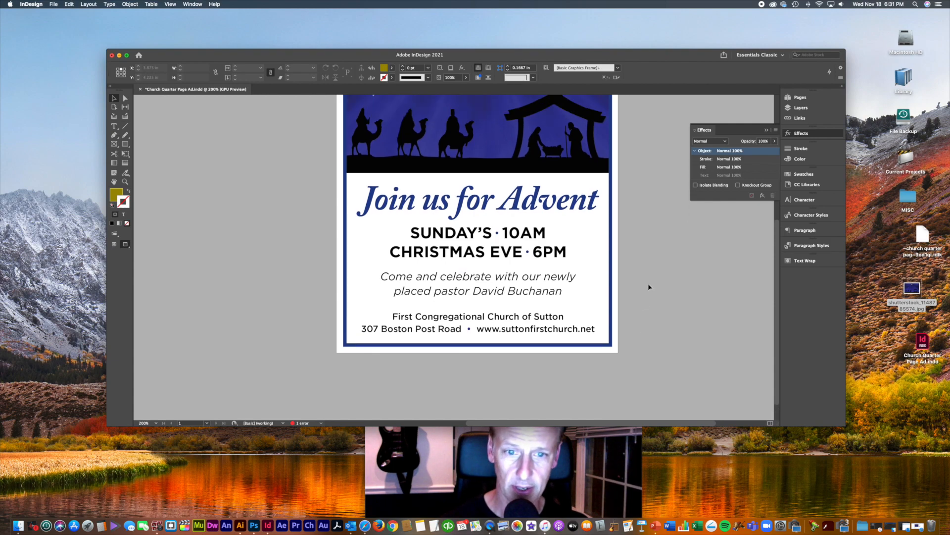
scroll(650, 286, up, 6)
click(766, 130)
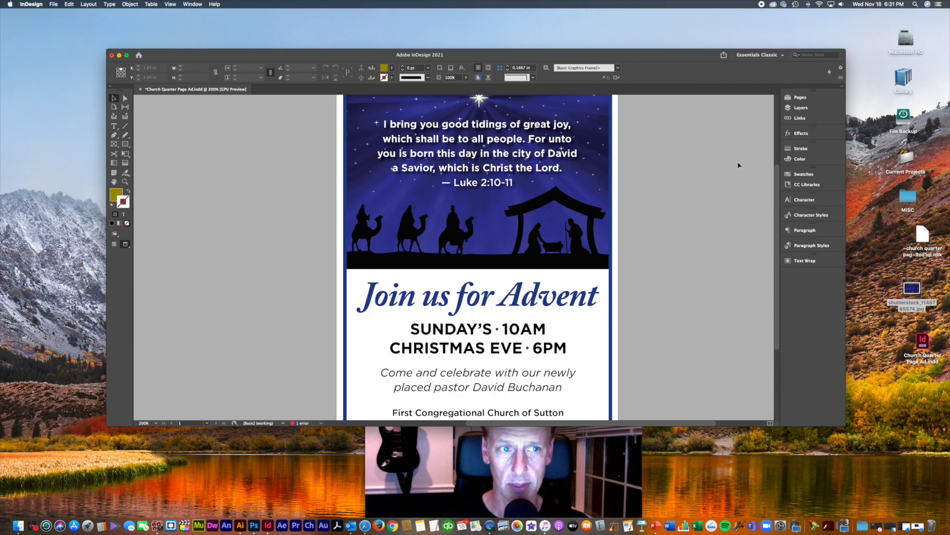
key(super+minus)
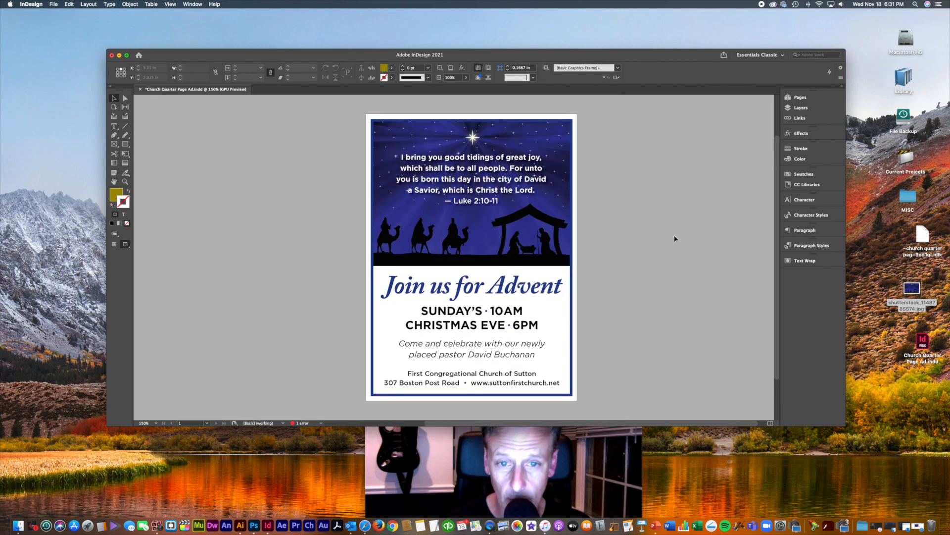
Step: Save, then export the flyer to the Desktop as Church Quarter Page Ad.pdf in Adobe PDF (Print) format
key(super+s)
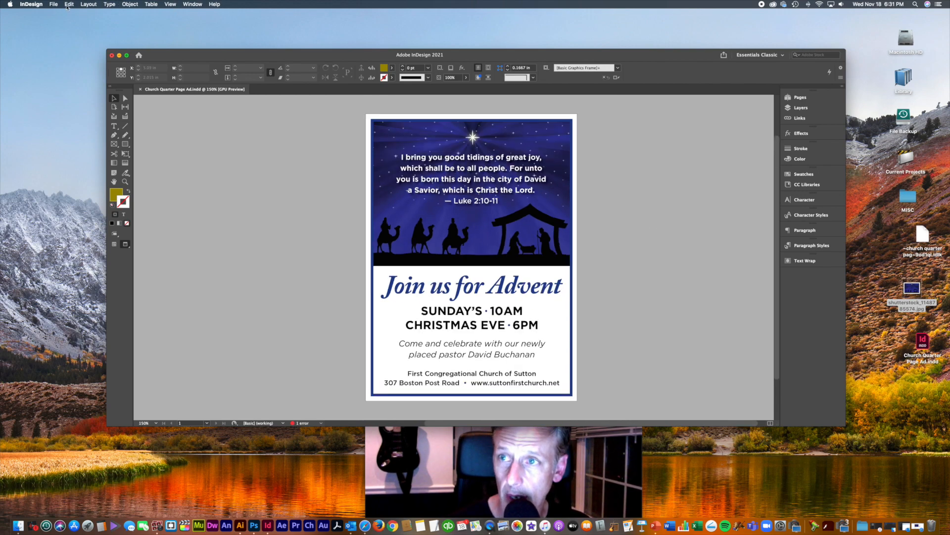
click(54, 4)
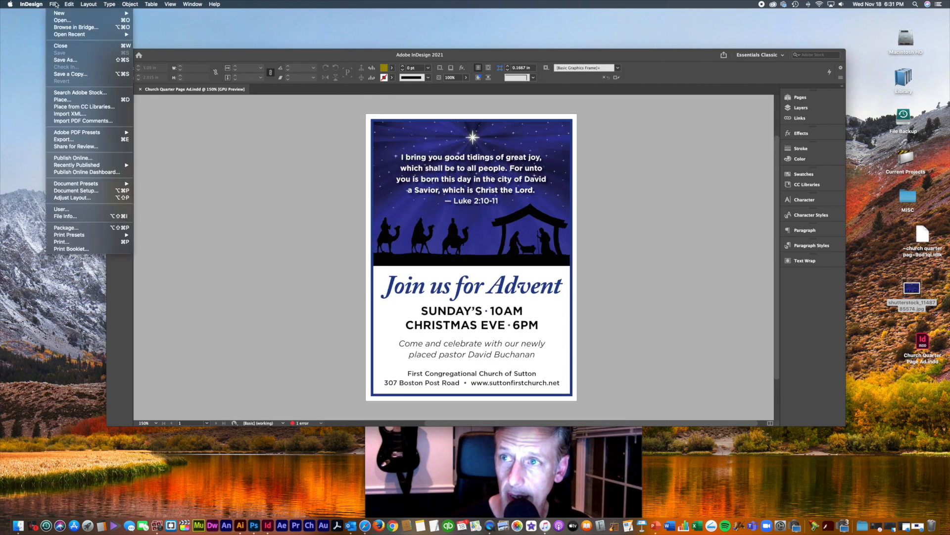
click(79, 140)
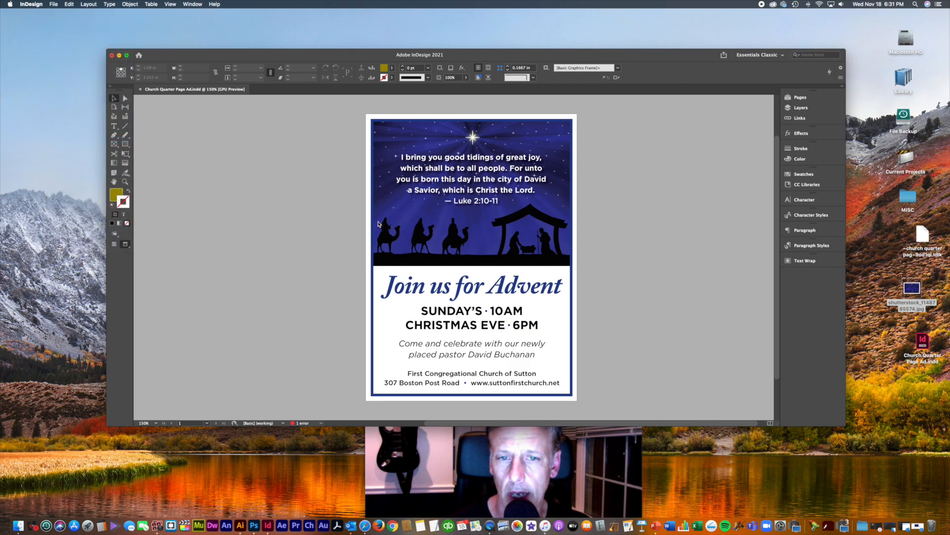
click(494, 230)
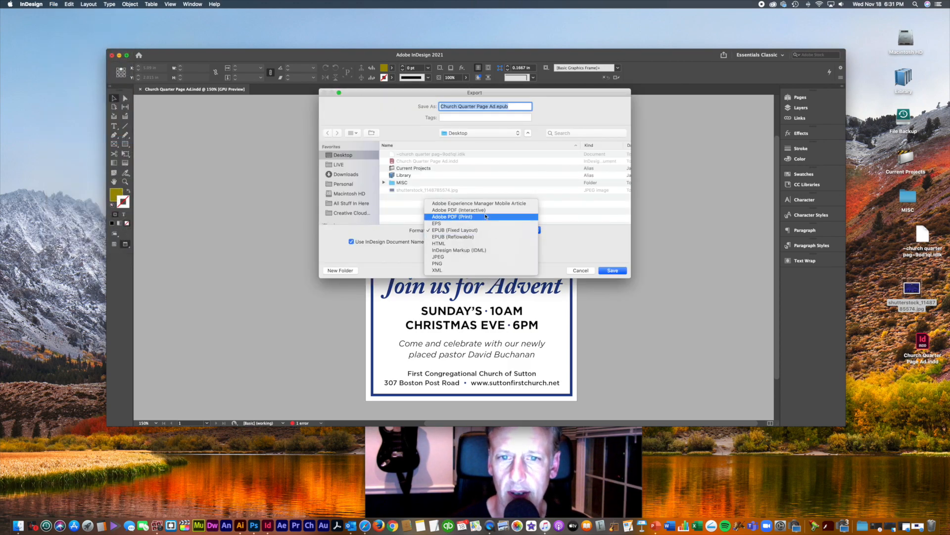
click(484, 217)
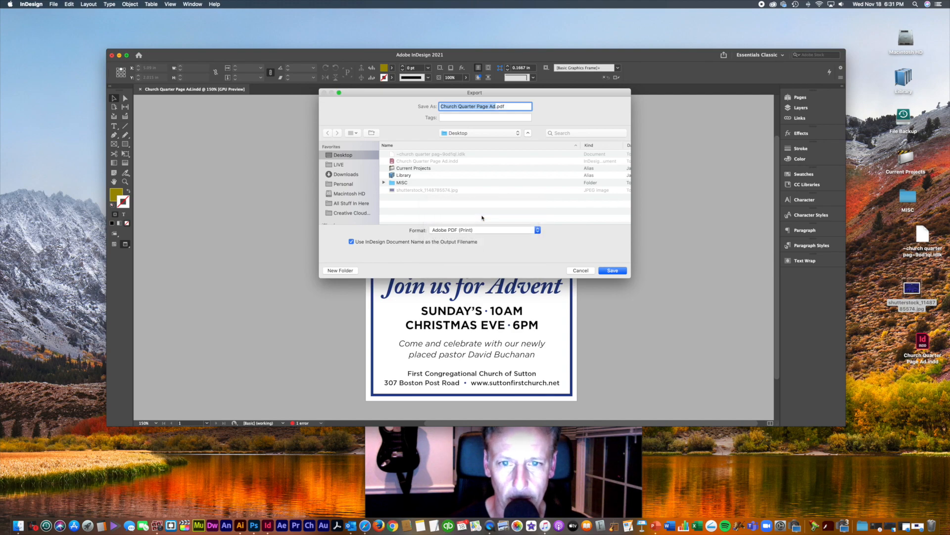
click(613, 270)
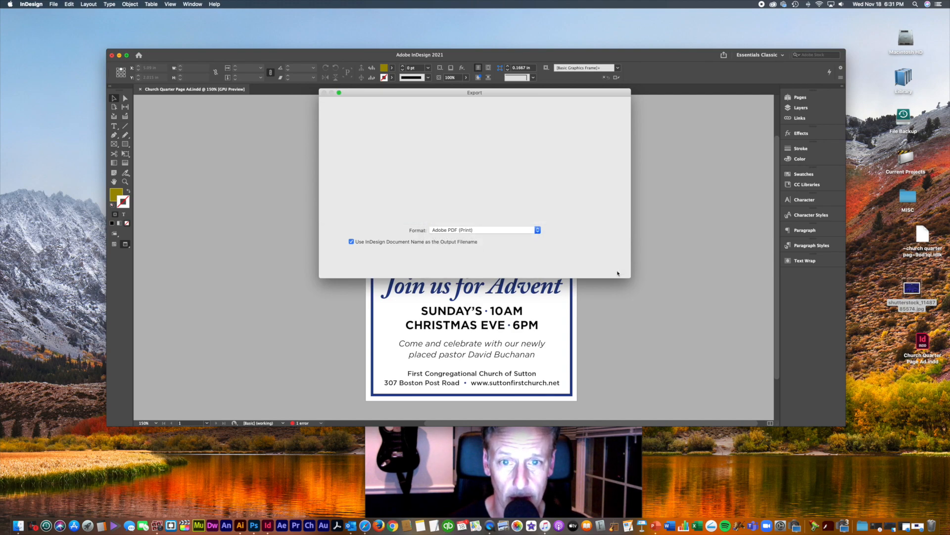
click(586, 383)
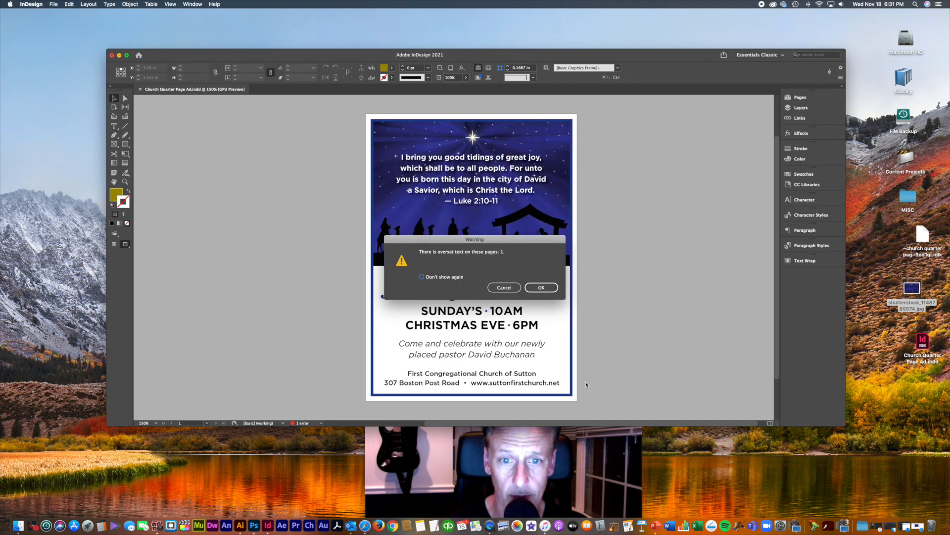
Step: Dismiss the overset warning and check each text frame to locate the overset scripture quote
click(505, 288)
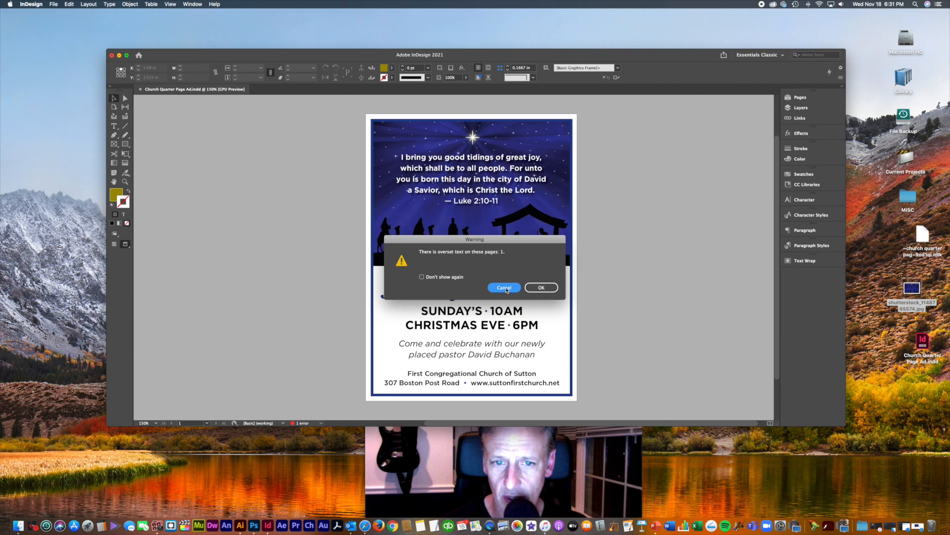
click(505, 288)
click(558, 356)
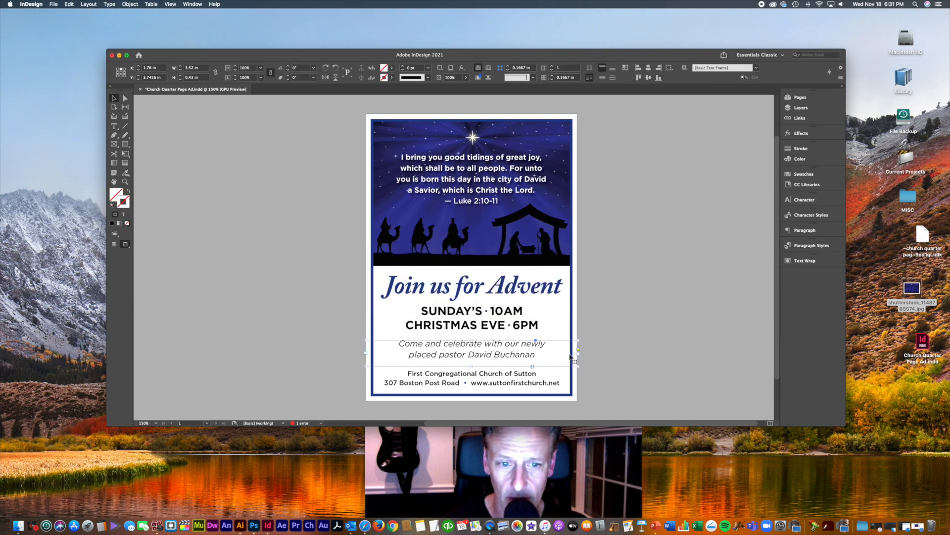
click(513, 325)
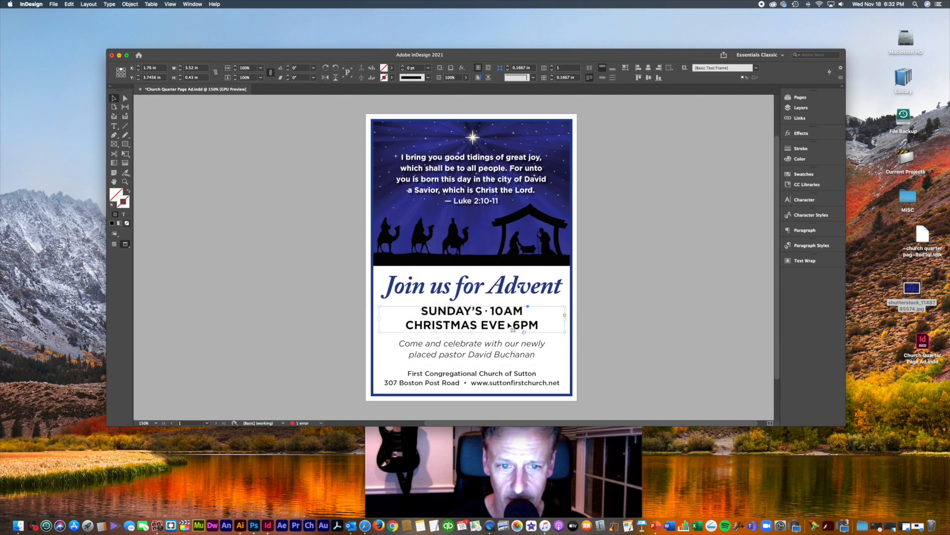
click(519, 292)
click(494, 377)
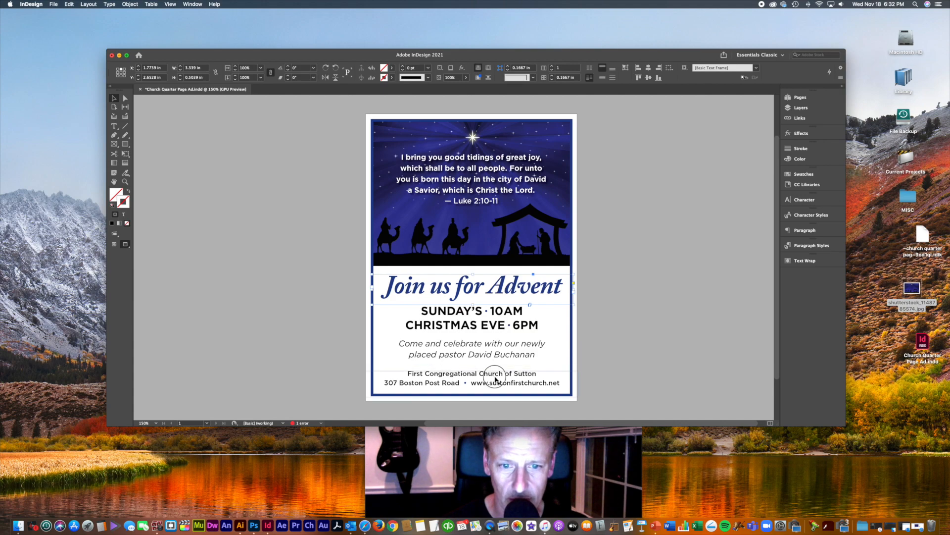
click(494, 353)
click(527, 207)
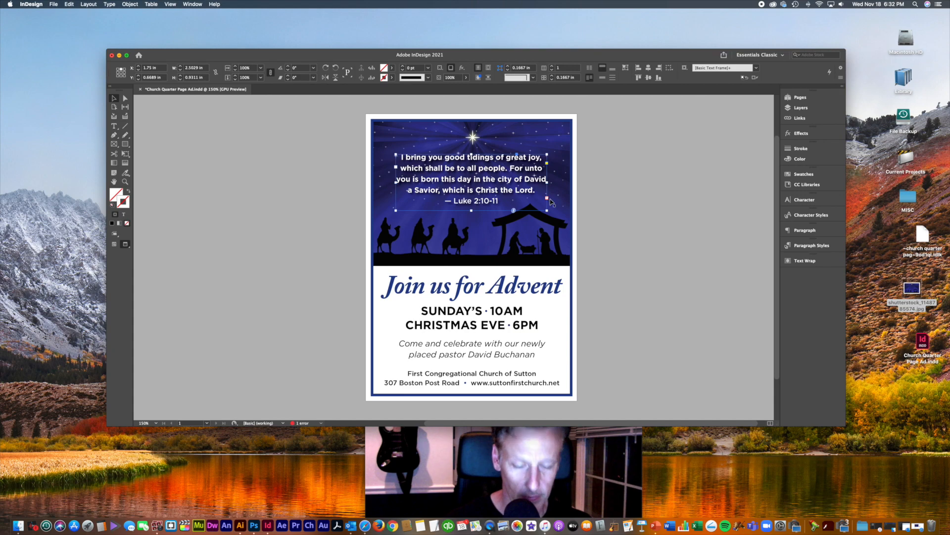
Step: Drag the Luke 2:10-11 quote frame's bottom edge down until all its text fits
key(super+equal)
key(super+equal)
key(super+equal)
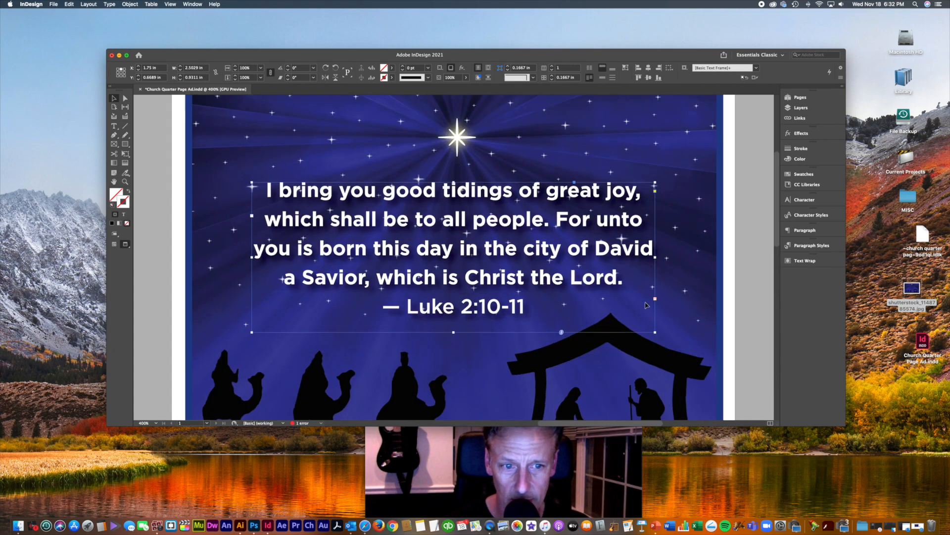
key(super+minus)
key(super+minus)
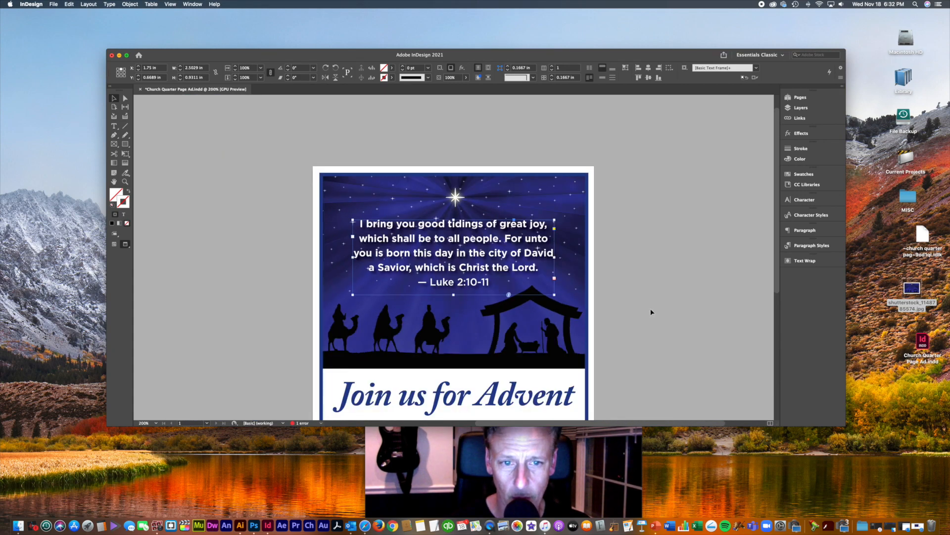
scroll(651, 309, down, 3)
scroll(652, 309, left, 2)
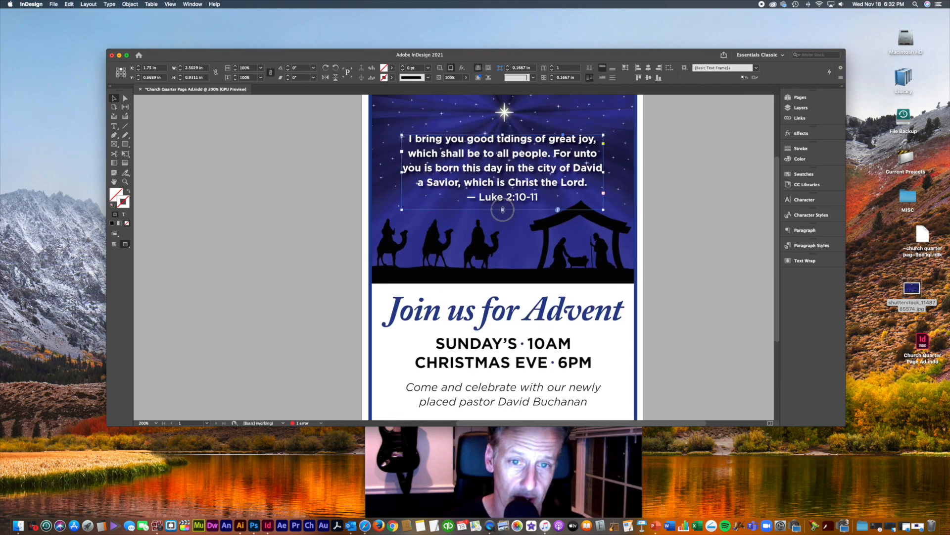
drag(503, 210, 502, 240)
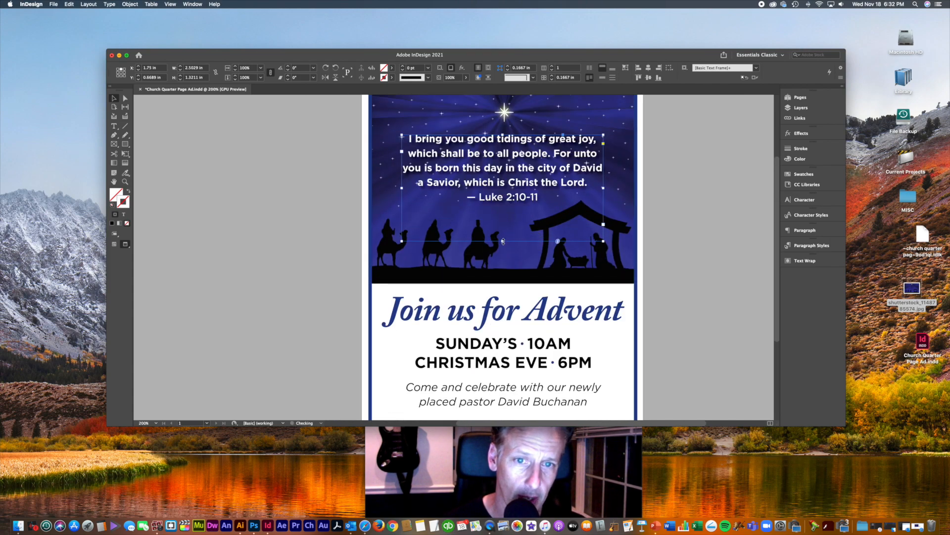
double_click(517, 222)
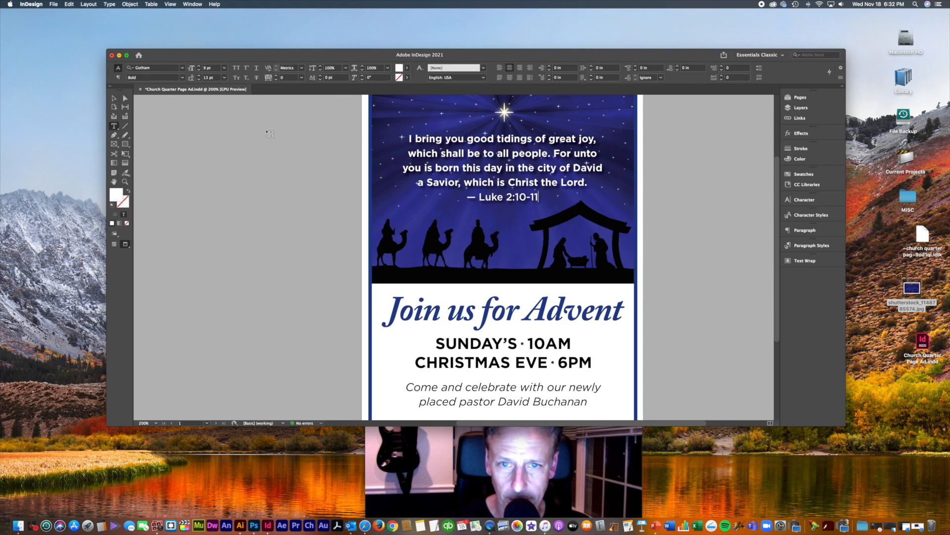
click(113, 99)
Step: Save the flyer and export Church Quarter Page Ad.pdf with the chosen Adobe PDF settings
scroll(249, 163, left, 1)
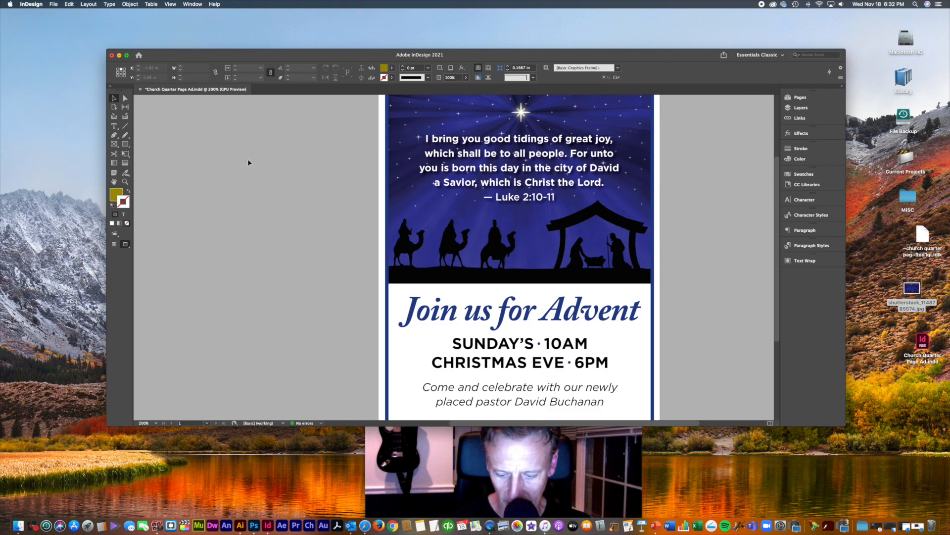
key(super+s)
key(super+e)
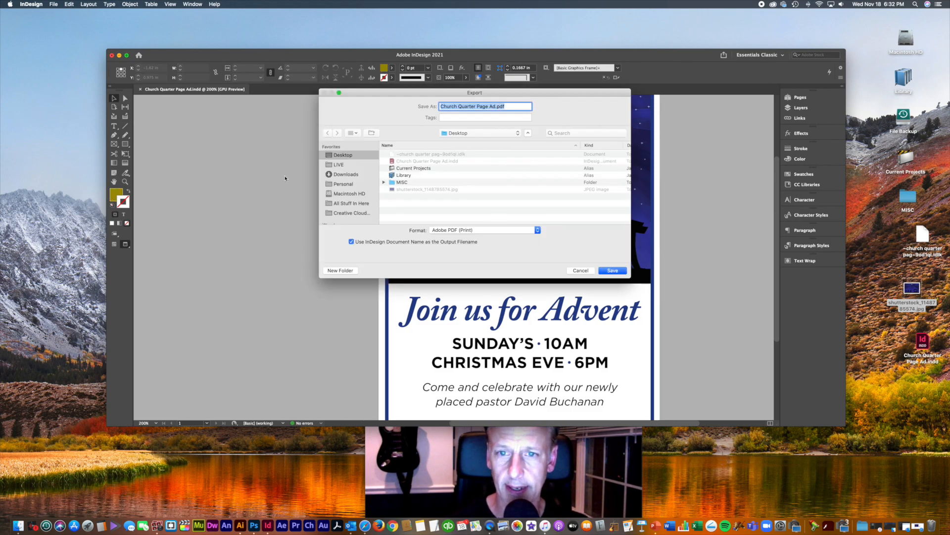
click(611, 270)
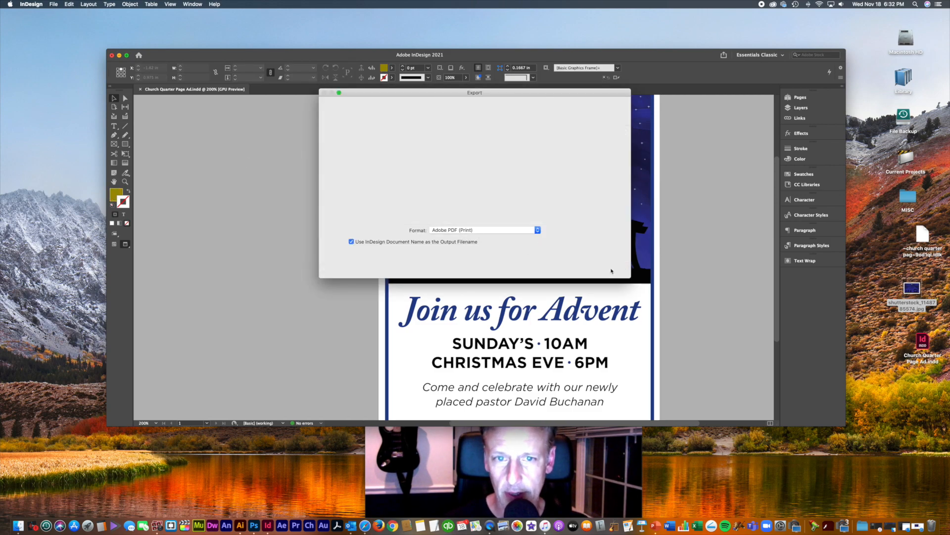
click(580, 381)
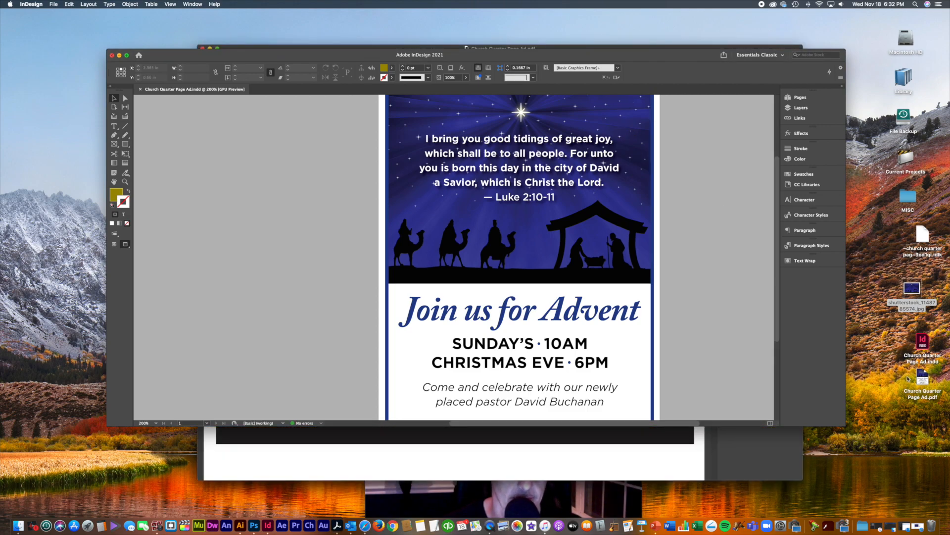
Step: Fit the exported flyer page in the Acrobat window and resize the window to frame it
click(674, 454)
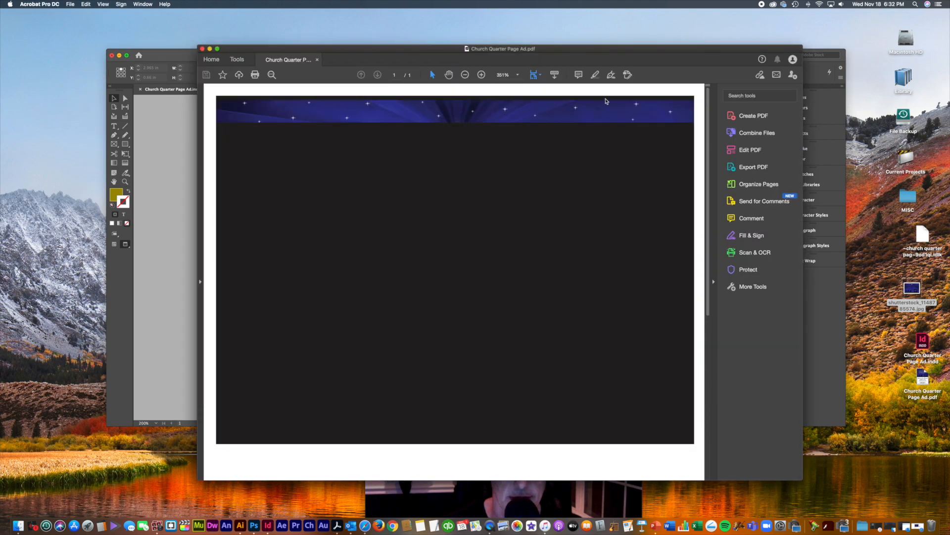
drag(622, 54, 623, 31)
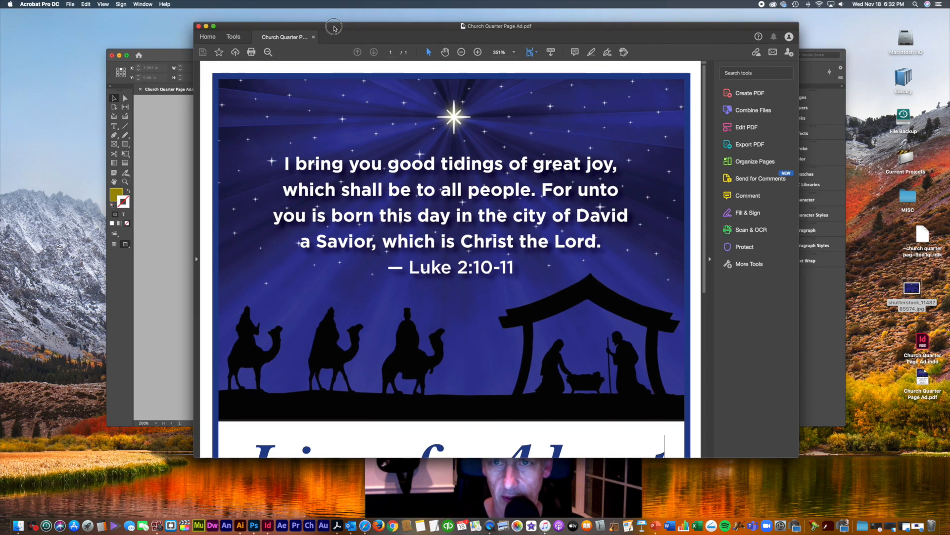
drag(341, 25, 336, 26)
key(super+0)
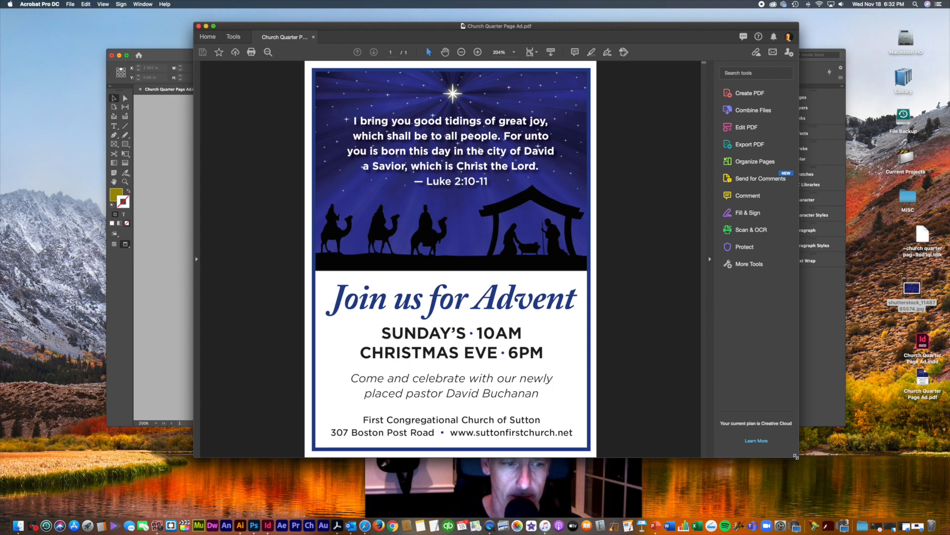
drag(796, 455, 810, 419)
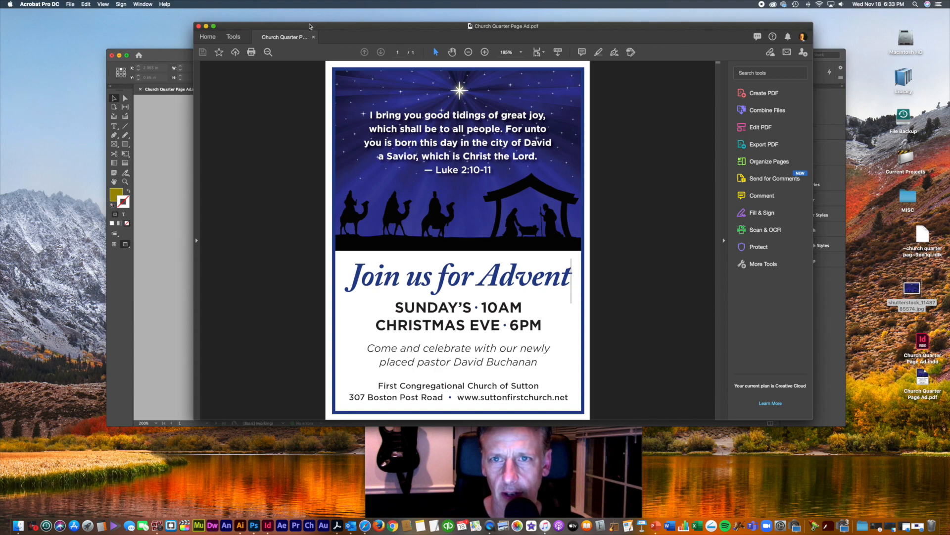
drag(309, 25, 605, 67)
Step: Send the selected nativity image frame to Edit With > Adobe Photoshop 2021, undoing an accidental nudge
click(265, 141)
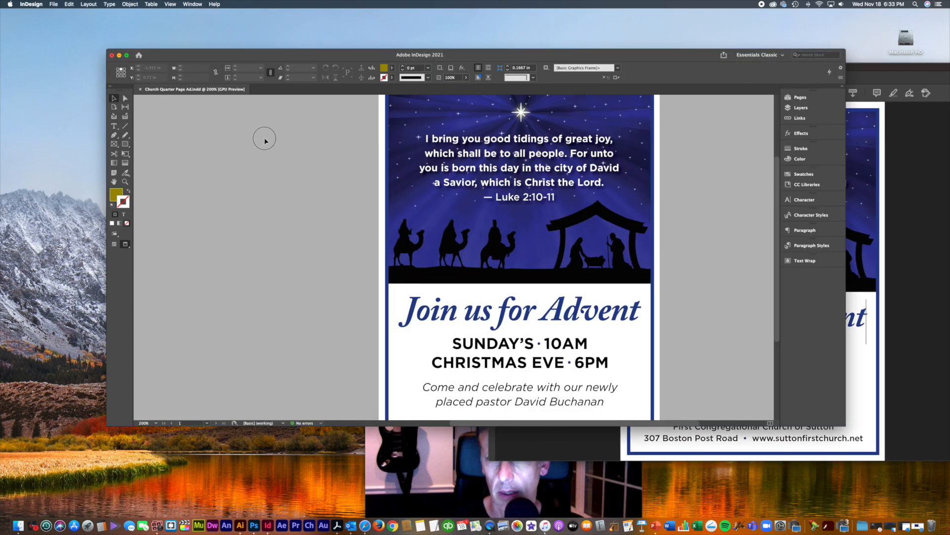
drag(307, 148, 271, 189)
click(589, 152)
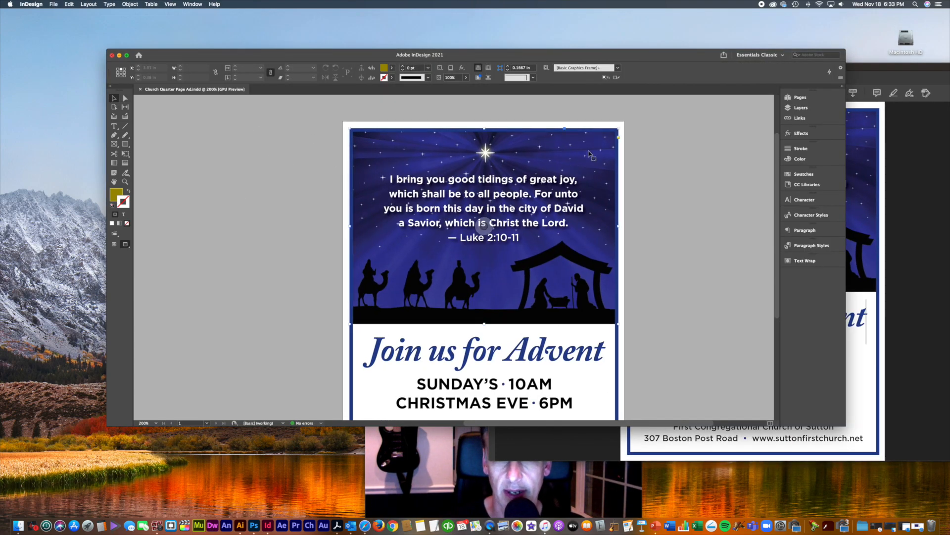
drag(593, 148, 587, 154)
key(super+z)
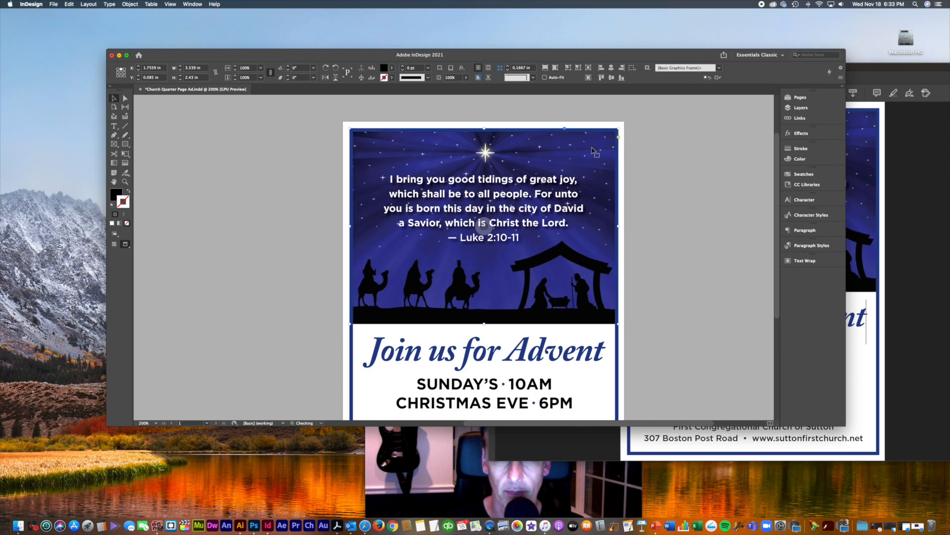
right_click(593, 149)
mouse_move(613, 293)
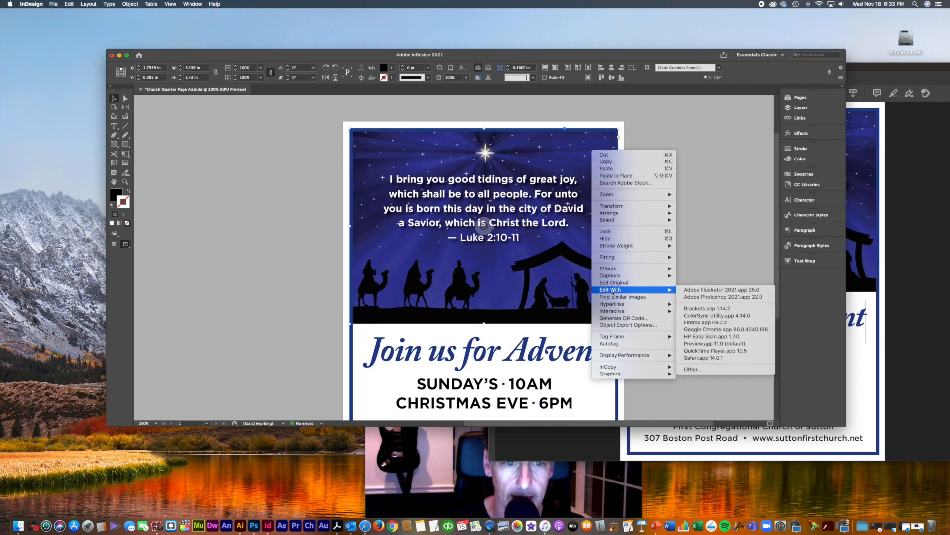
click(697, 297)
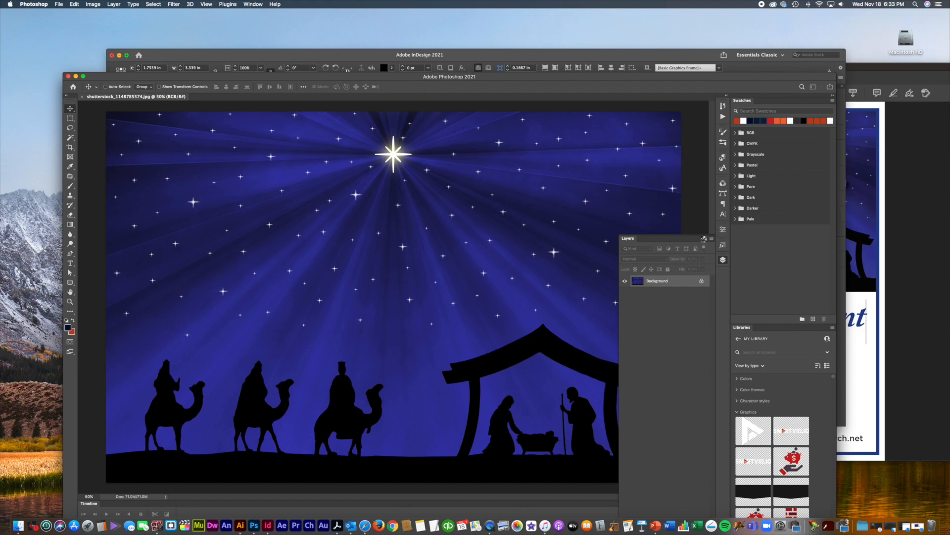
Step: Sample the dark blue at the image edge and deepen the foreground colour to navy with K 55
click(702, 239)
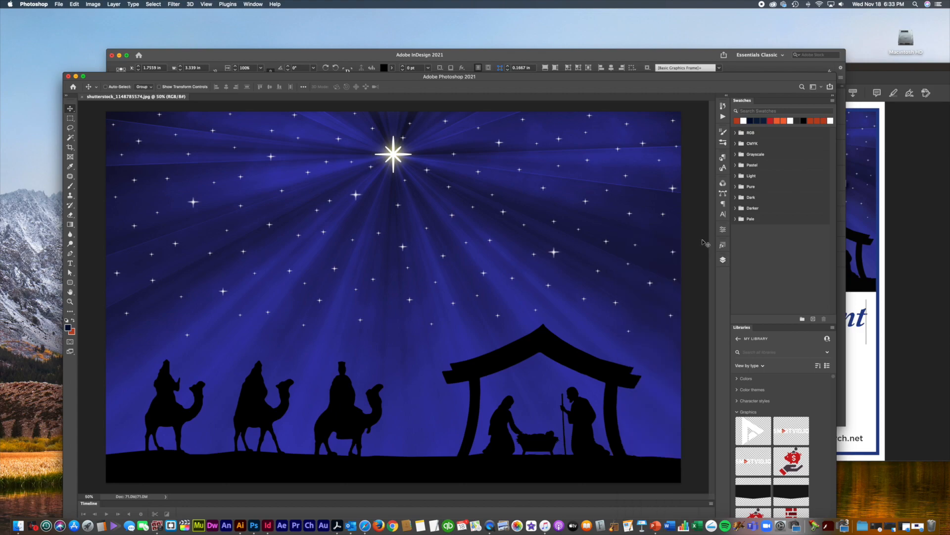
key(super+minus)
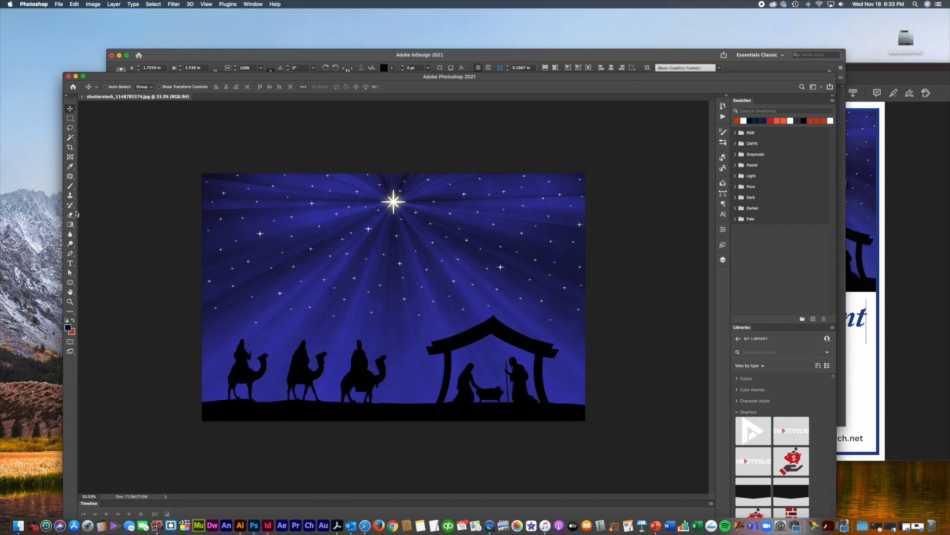
click(70, 185)
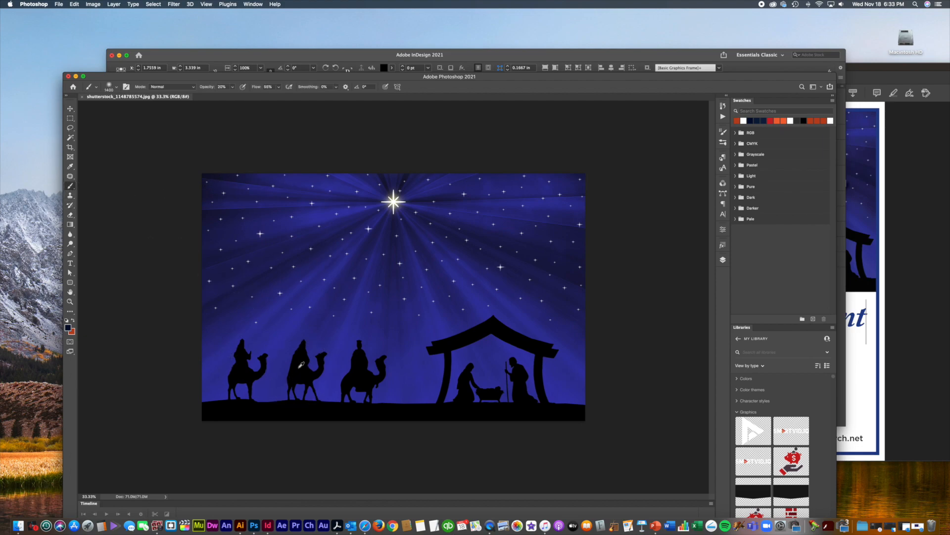
key(i)
click(582, 246)
click(68, 327)
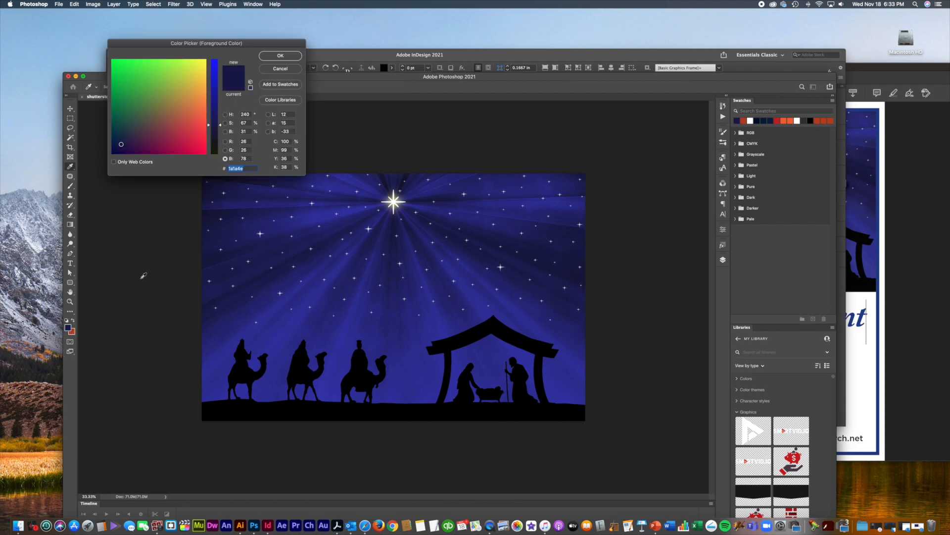
drag(289, 167, 270, 167)
text(55)
click(280, 56)
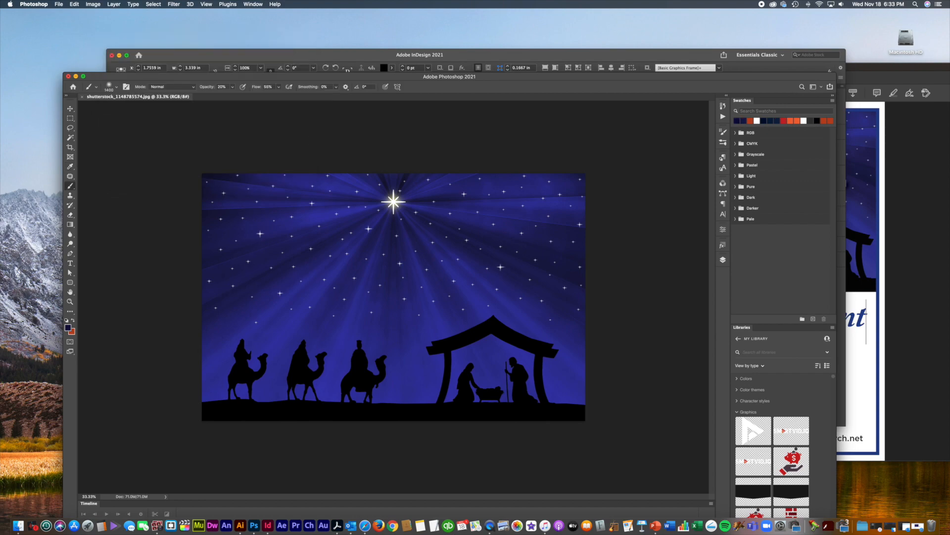
Step: Show the Layers panel and move the Photoshop window higher and to the right
click(722, 260)
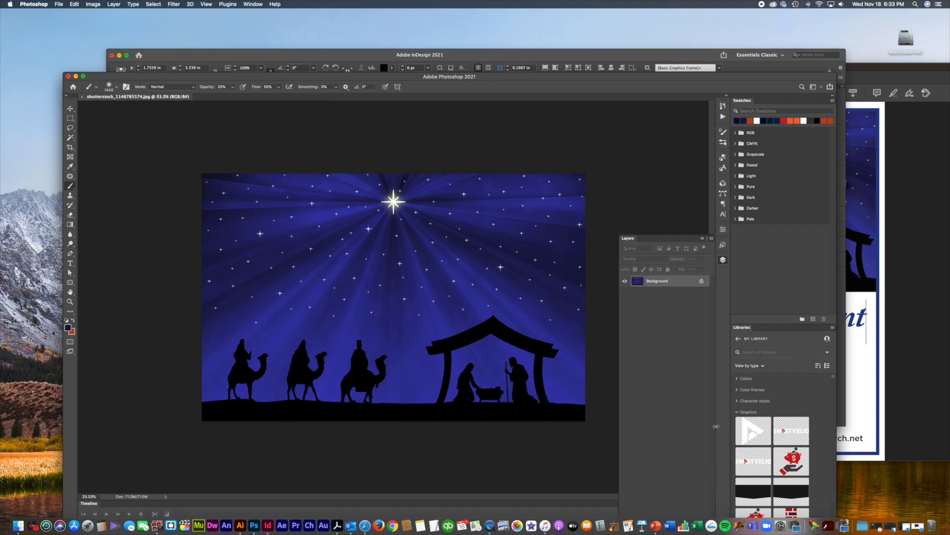
click(646, 58)
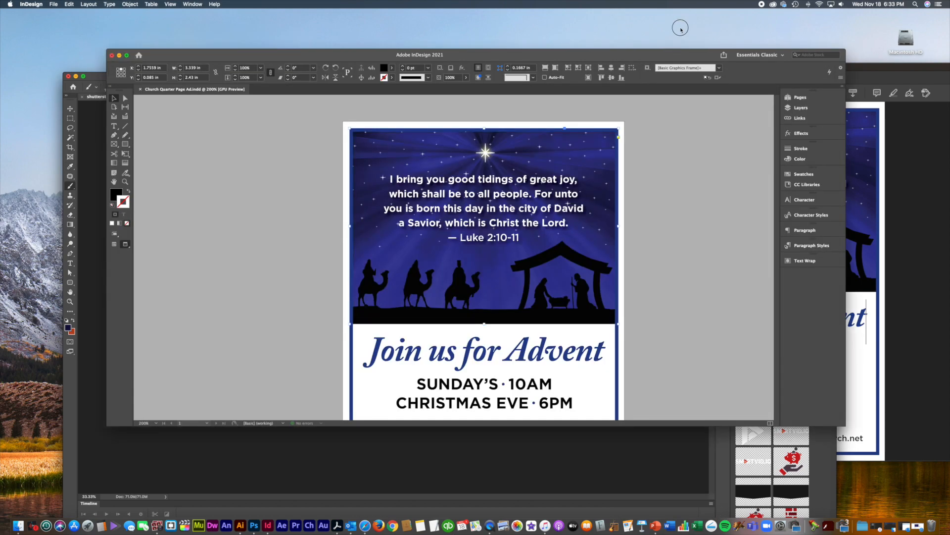
click(99, 241)
drag(533, 78, 554, 18)
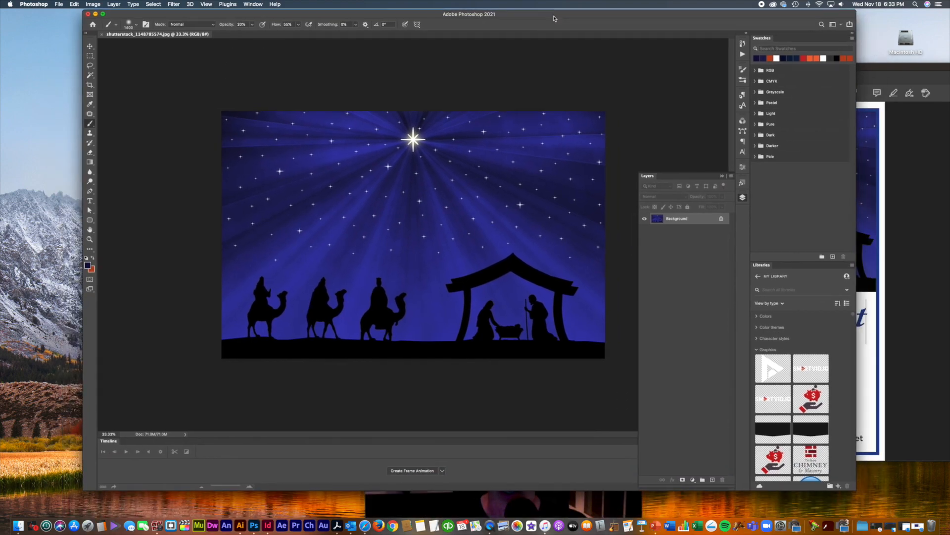
Step: Add a new empty layer and set the soft brush size to 1760 px
click(713, 479)
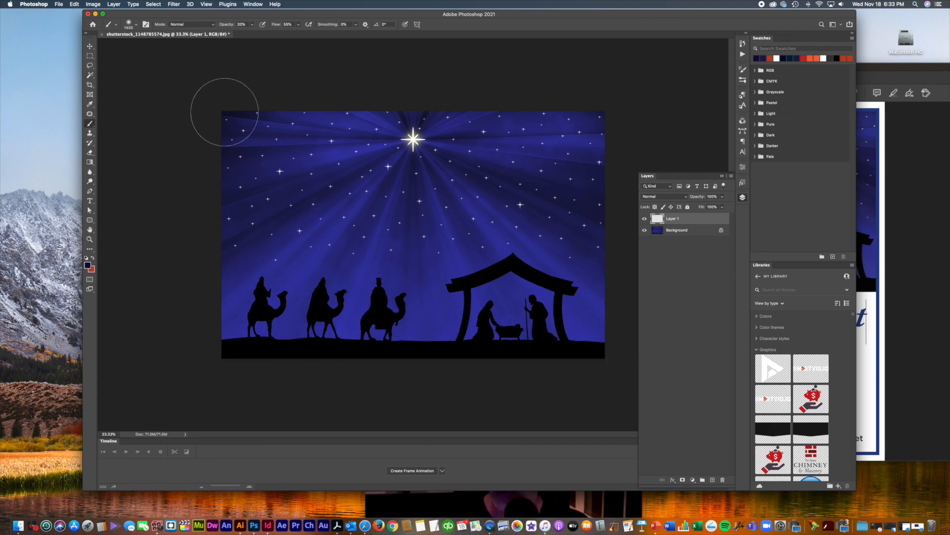
click(136, 24)
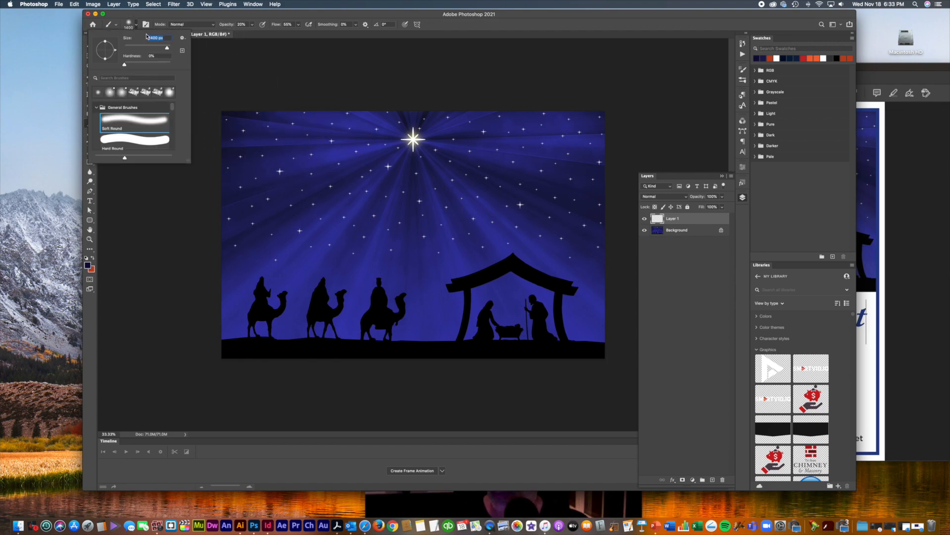
drag(166, 51, 168, 50)
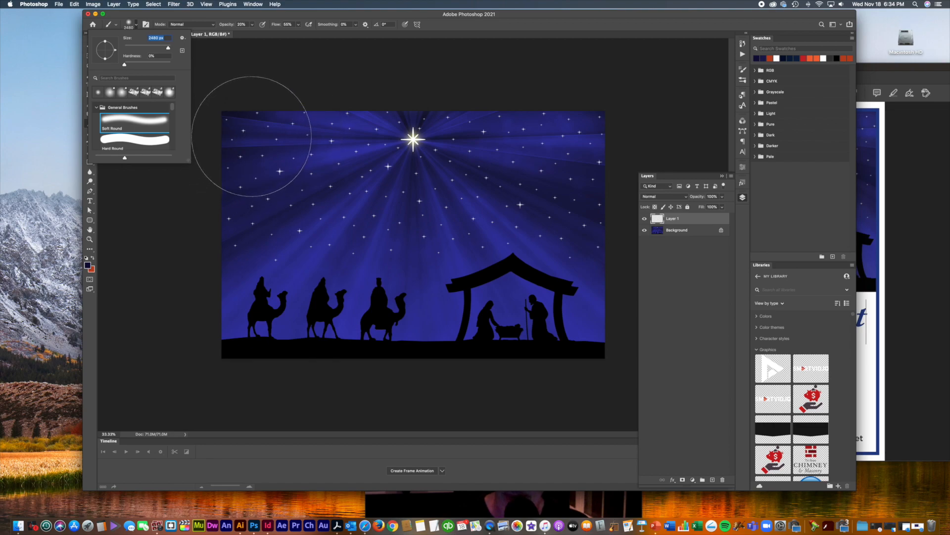
click(269, 103)
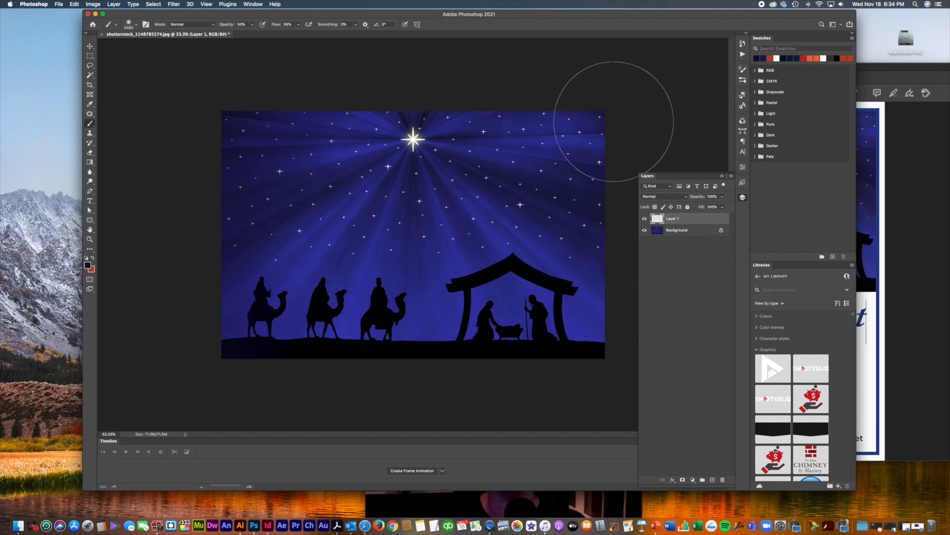
Step: Paint navy around the edges and darker navy along the bottom, then hide Layer 1
mouse_move(241, 336)
mouse_down()
mouse_move(548, 395)
mouse_move(623, 358)
mouse_move(613, 151)
mouse_move(570, 84)
mouse_move(311, 64)
mouse_move(254, 95)
mouse_move(220, 351)
mouse_up()
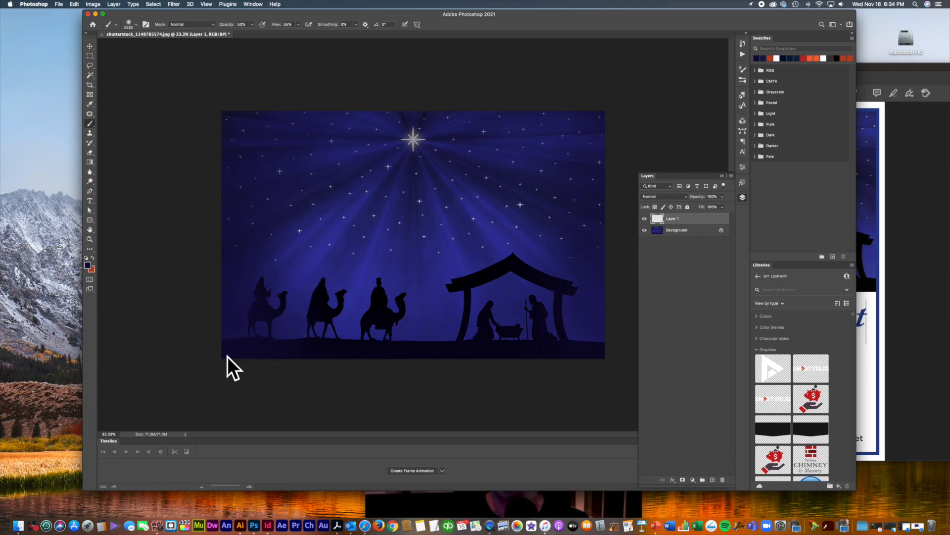
alt+click(354, 349)
drag(336, 368, 265, 386)
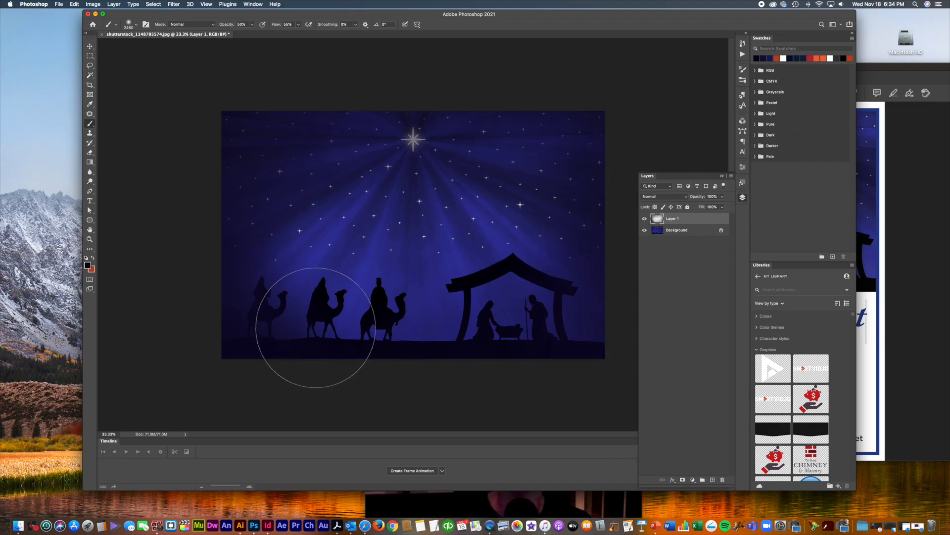
click(645, 219)
click(684, 230)
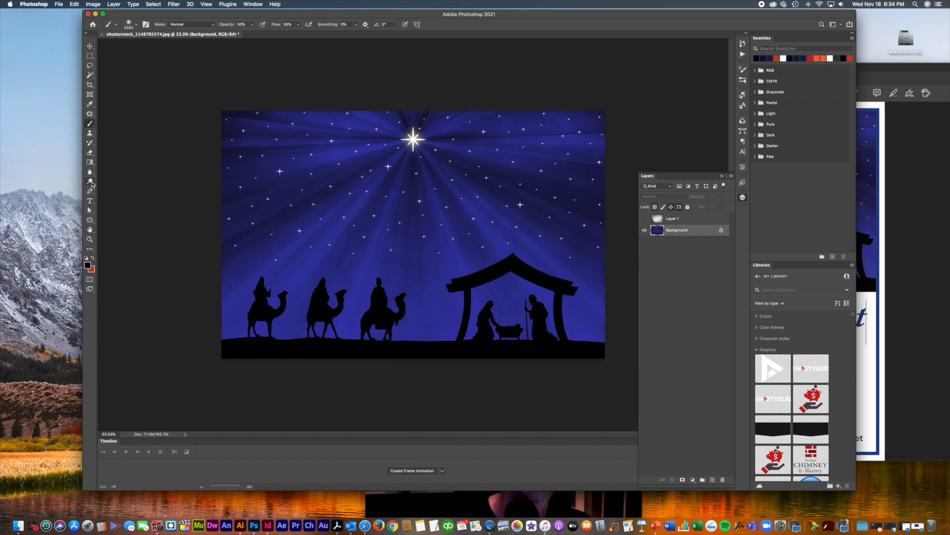
Step: Burn the image corners and edges with the Burn tool, Range Shadows, Exposure 20%
click(90, 182)
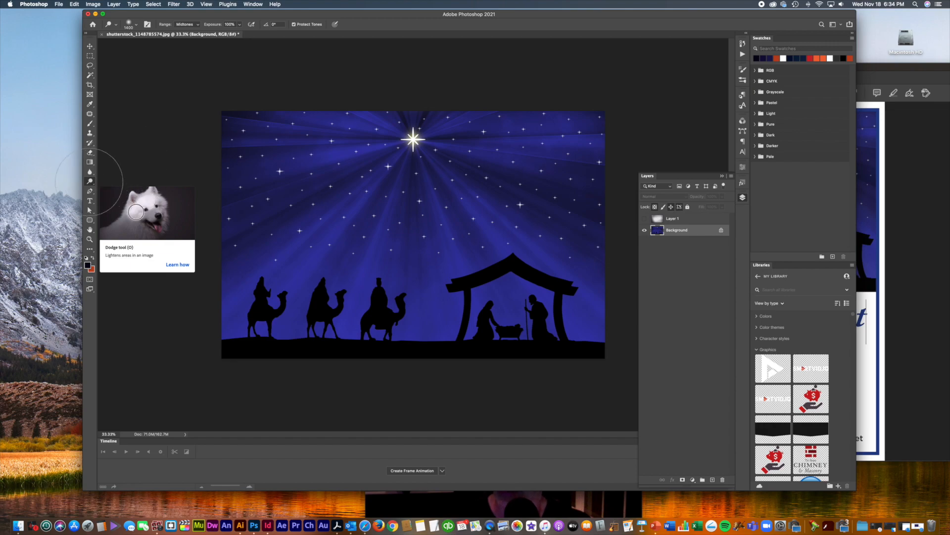
drag(93, 185, 115, 191)
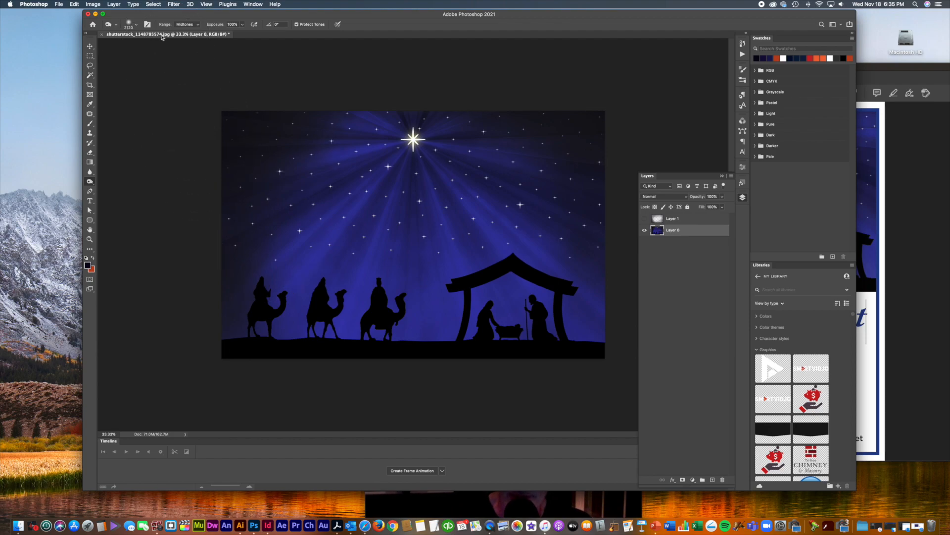
click(185, 25)
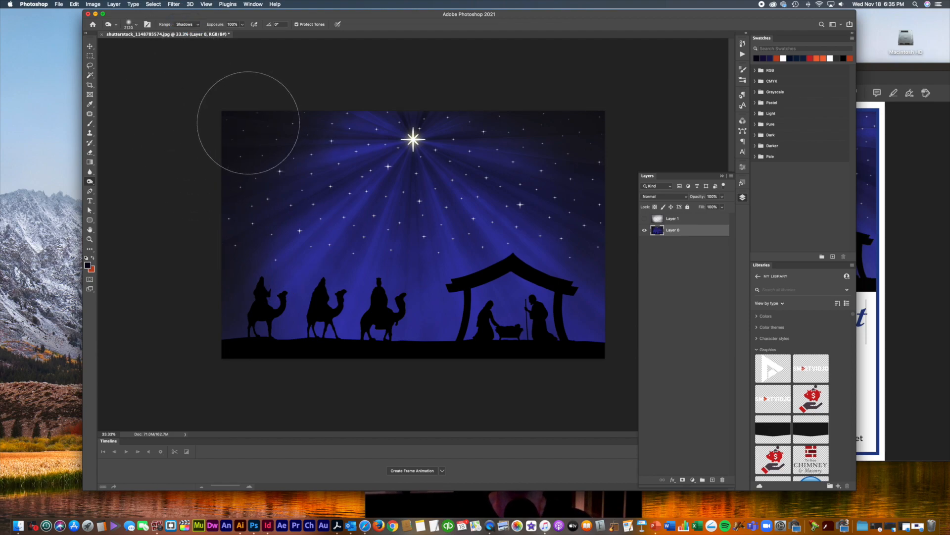
mouse_move(238, 117)
mouse_down()
mouse_move(268, 97)
mouse_move(236, 190)
mouse_move(261, 333)
mouse_move(259, 321)
mouse_up()
key(super+z)
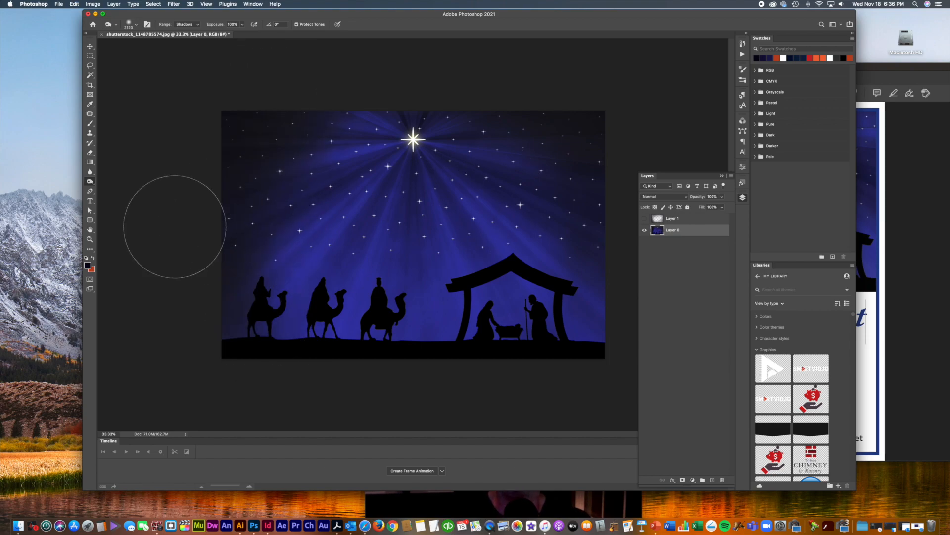
key(2)
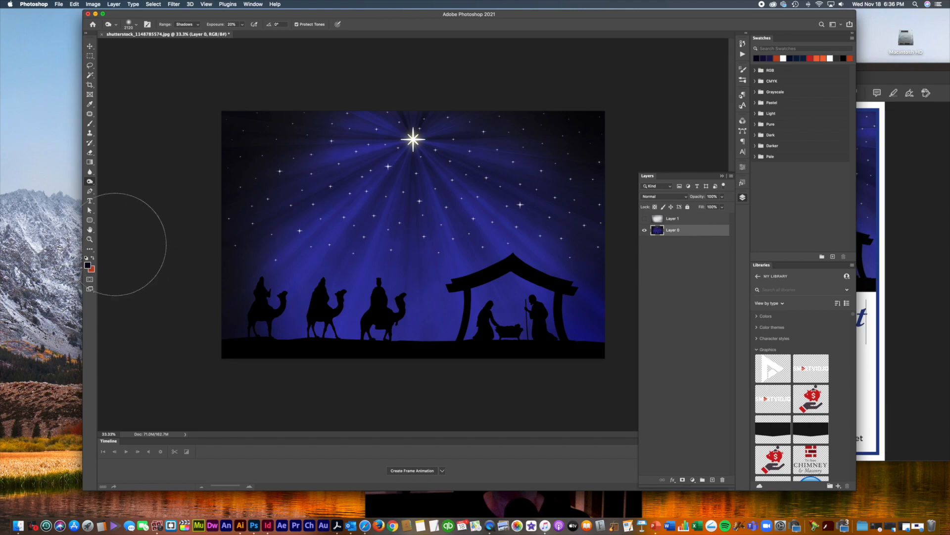
Step: Try the Dodge tool with a 2840 px brush, then undo the change
click(90, 182)
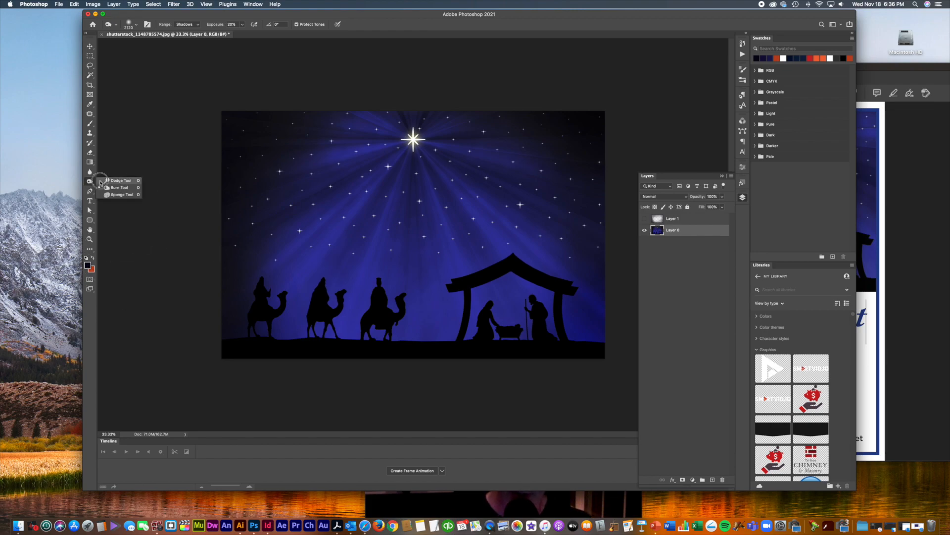
click(119, 181)
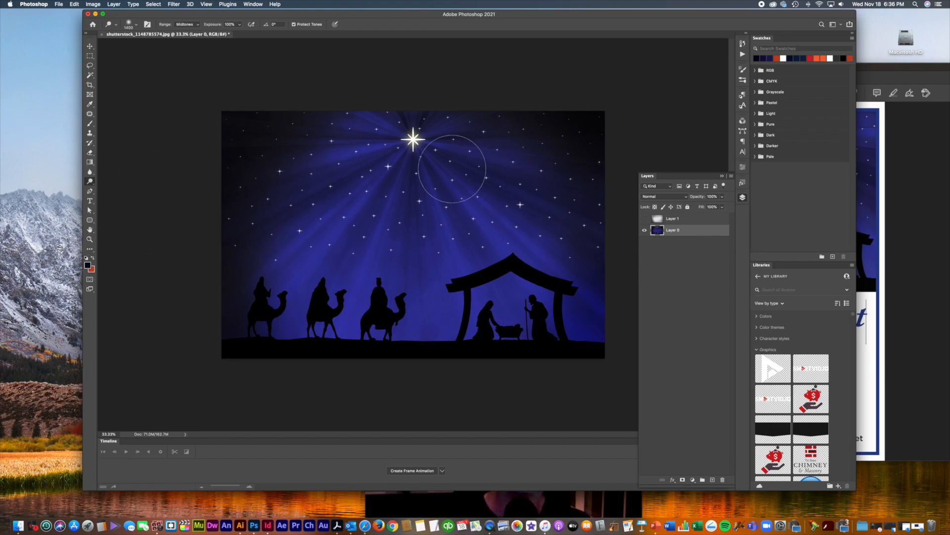
click(134, 25)
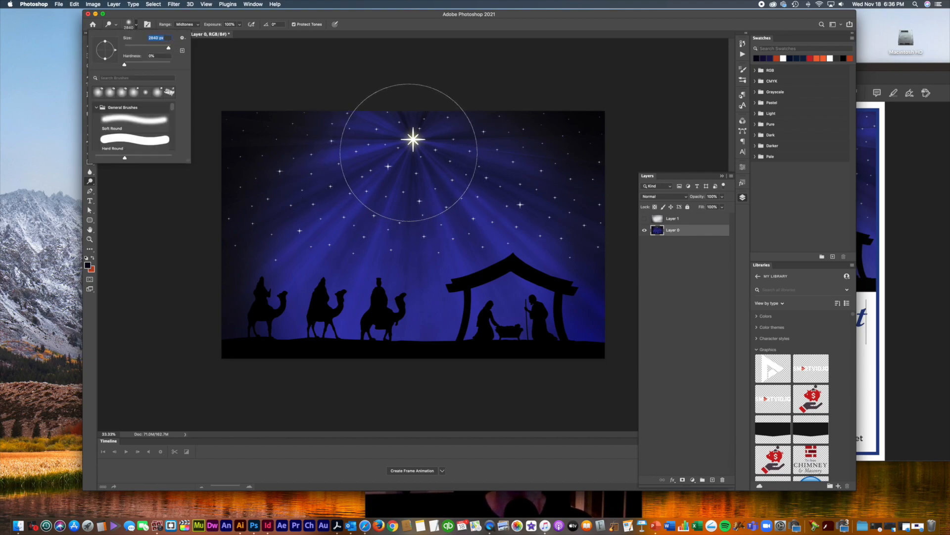
key(Return)
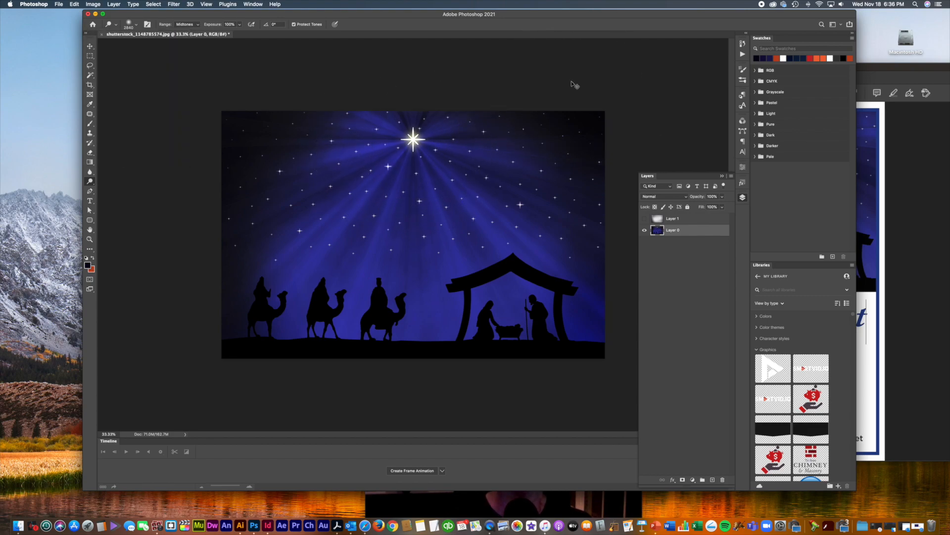
key(super+z)
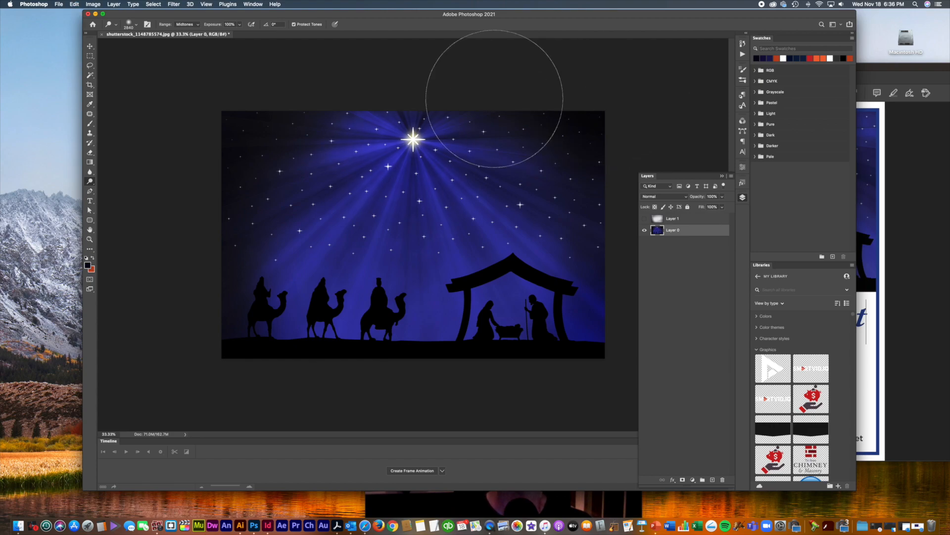
click(90, 57)
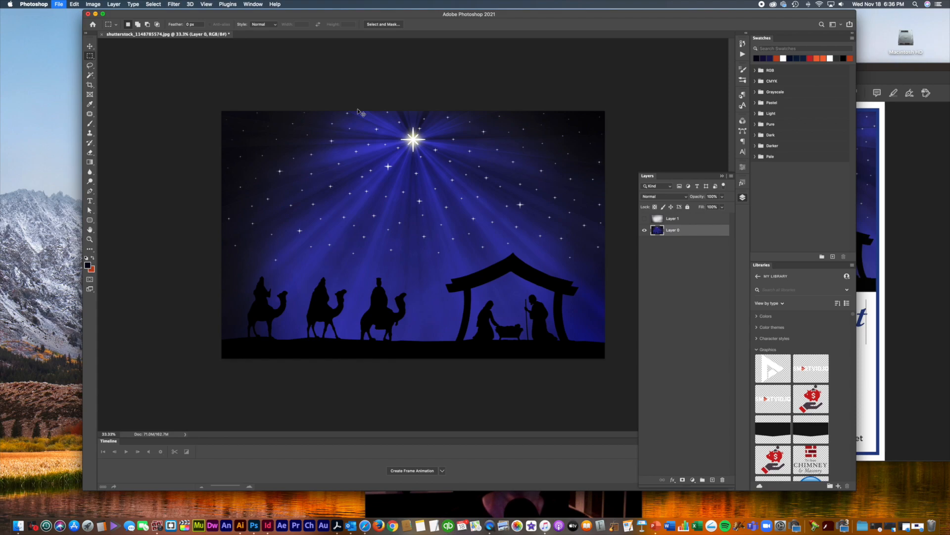
Step: Save the darkened image as a maximum-quality JPEG copy and close the layered original unsaved
key(super+shift+s)
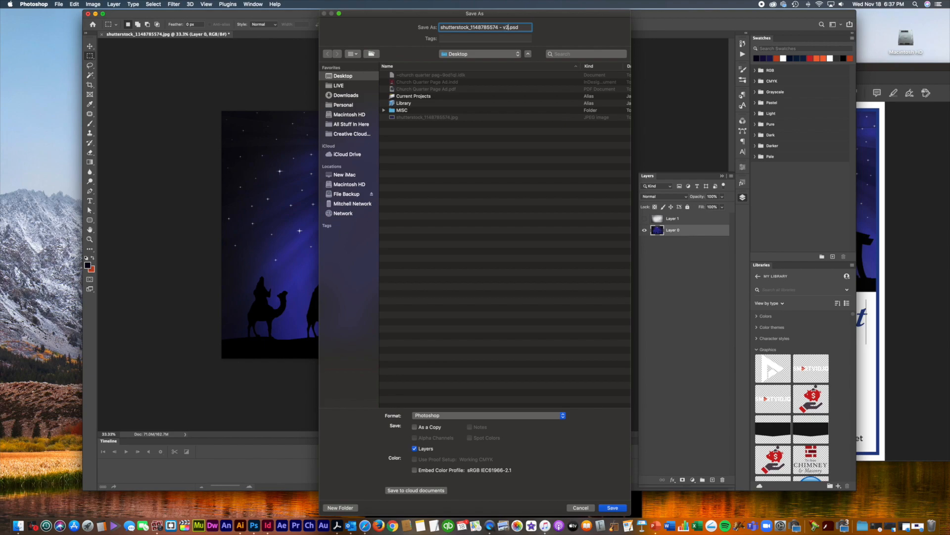
click(511, 415)
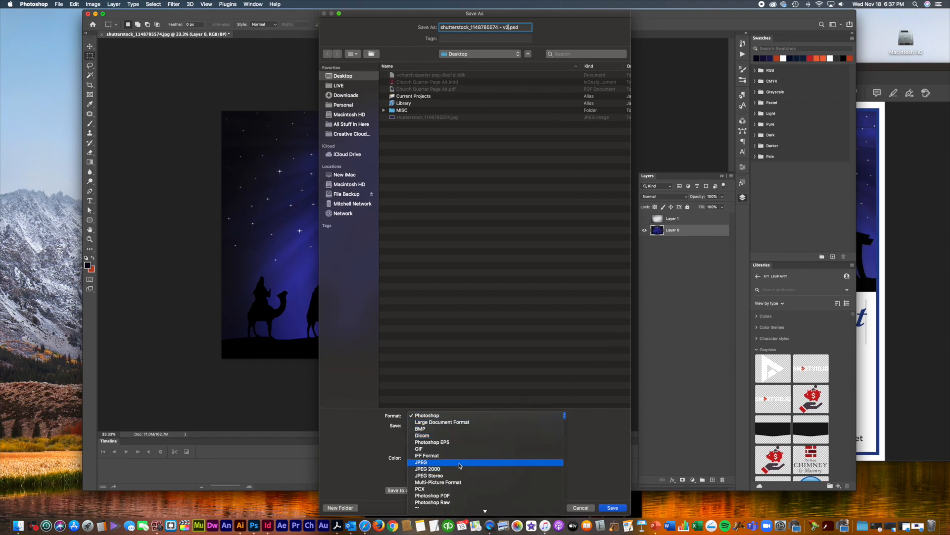
click(495, 463)
click(617, 508)
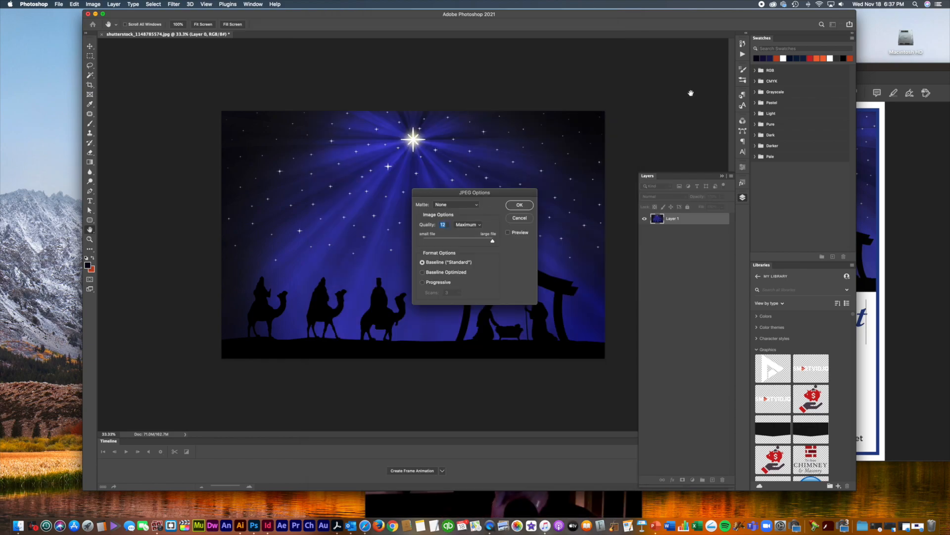
click(519, 206)
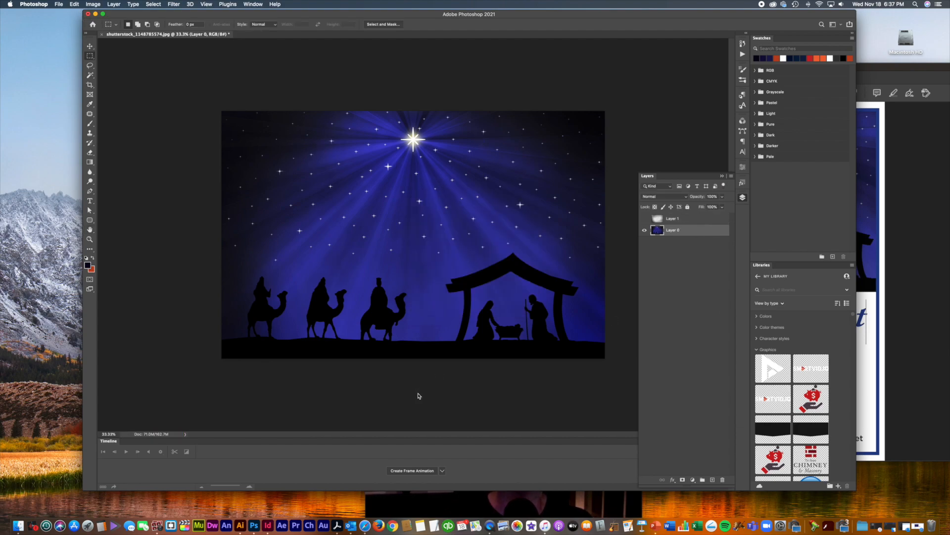
key(super+w)
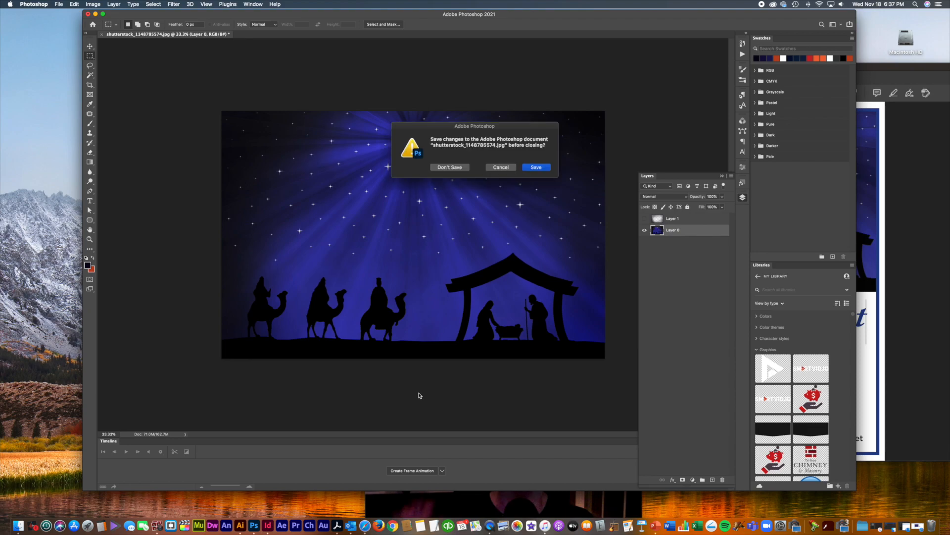
click(444, 167)
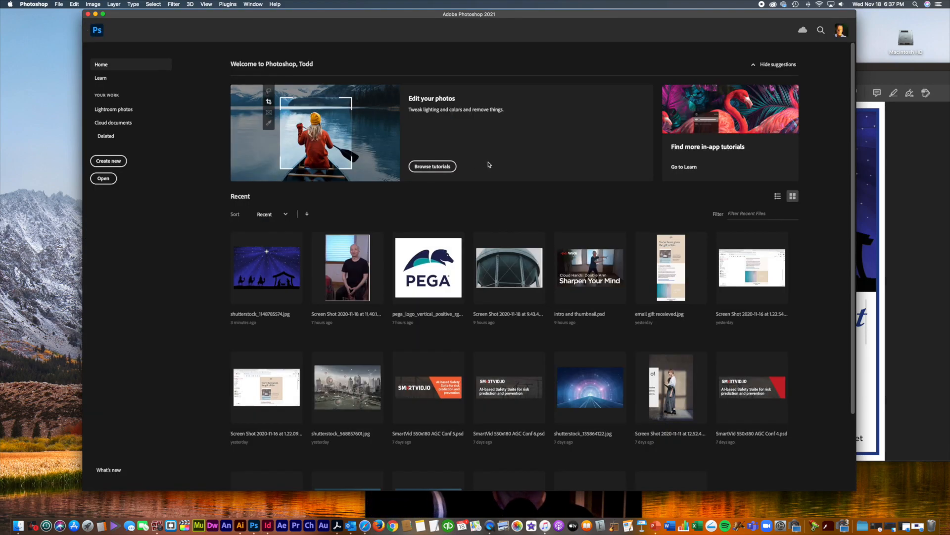
Step: Close Photoshop's Home window and the exported PDF preview, returning to the InDesign layout
click(88, 15)
drag(617, 55, 513, 32)
click(729, 125)
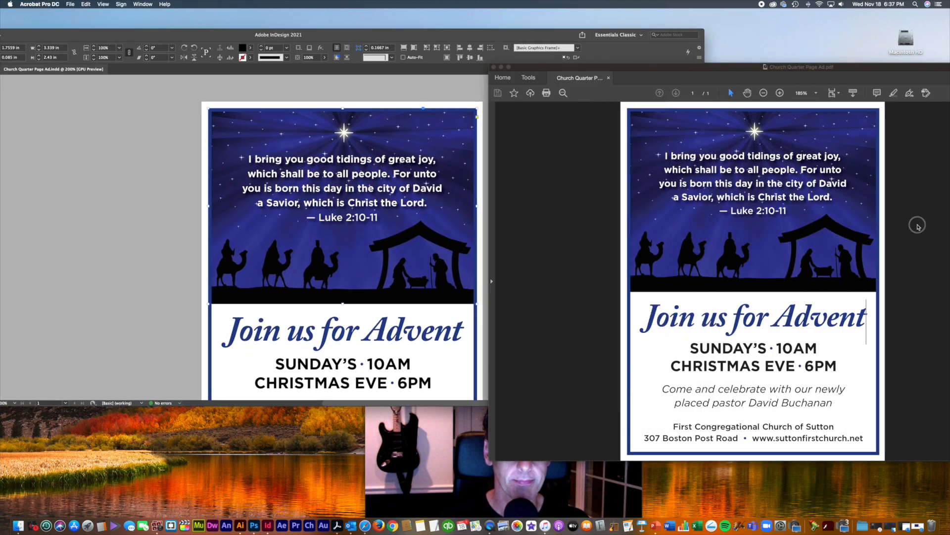
drag(714, 69, 633, 69)
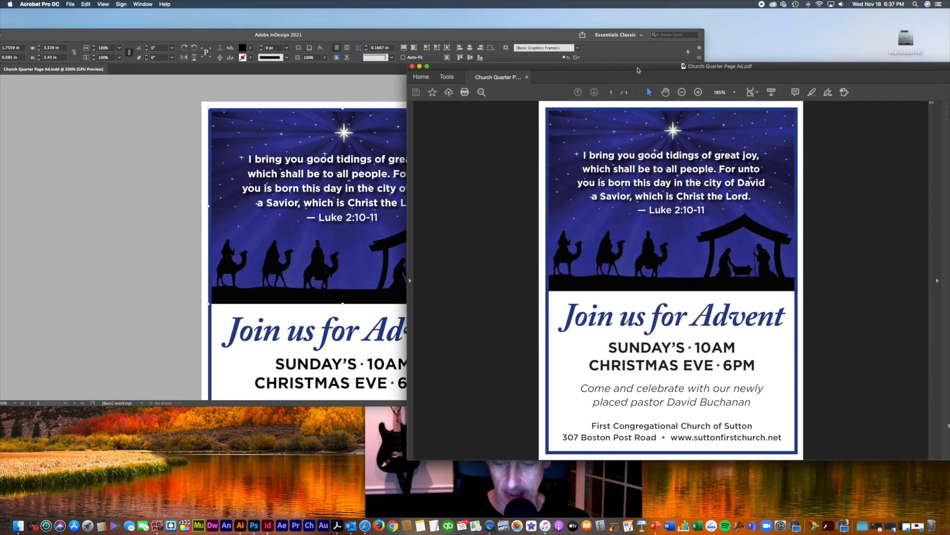
key(super+w)
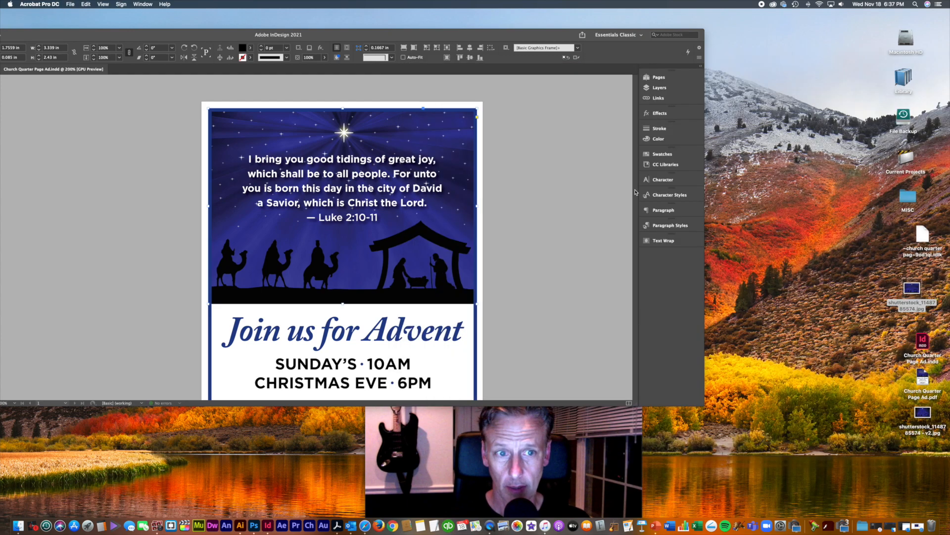
click(565, 286)
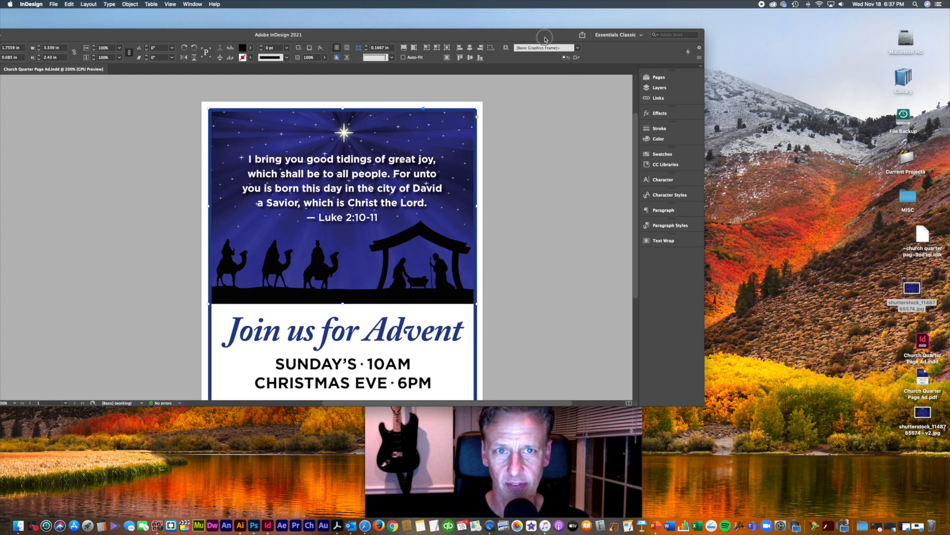
drag(545, 39, 637, 65)
Step: Drag shutterstock v2.jpg from the desktop onto the nativity image frame to replace it
click(844, 272)
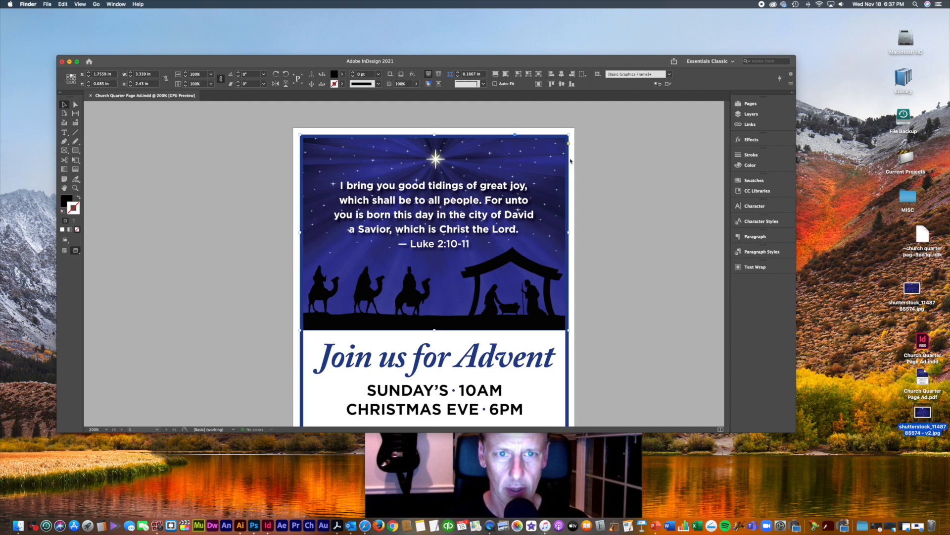
click(557, 156)
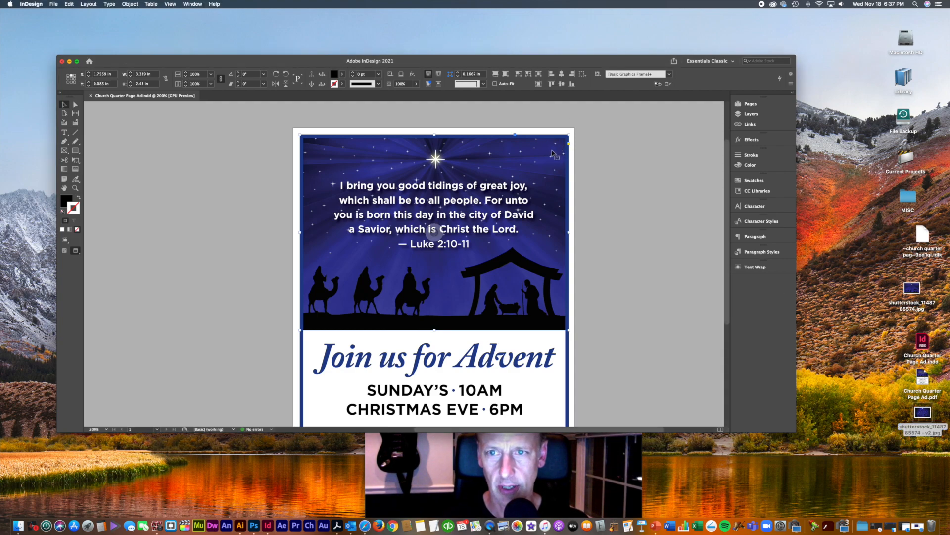
click(553, 152)
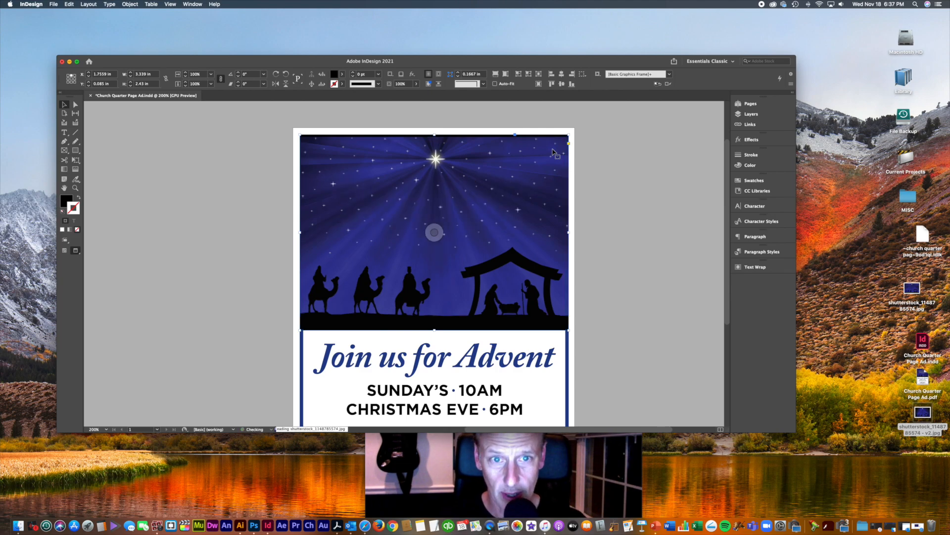
drag(927, 416, 517, 176)
click(678, 333)
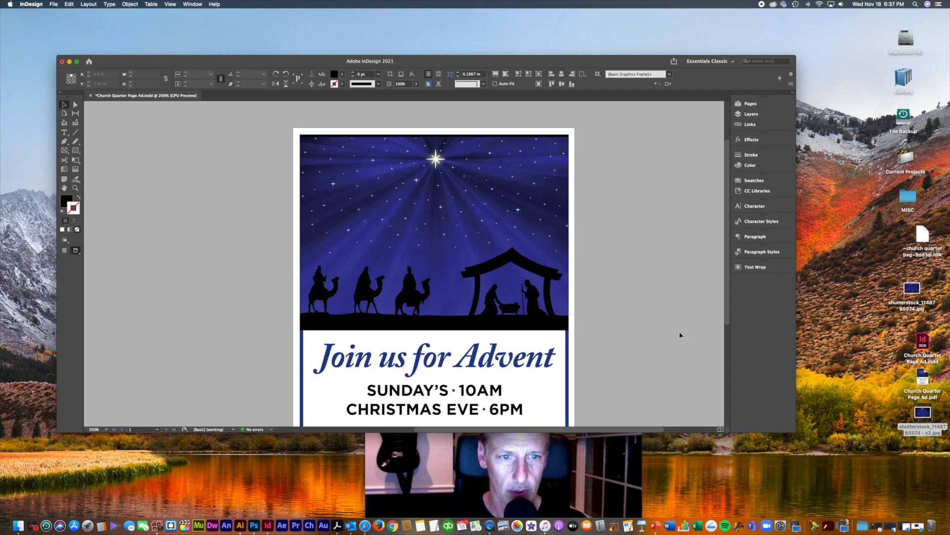
drag(918, 414, 516, 197)
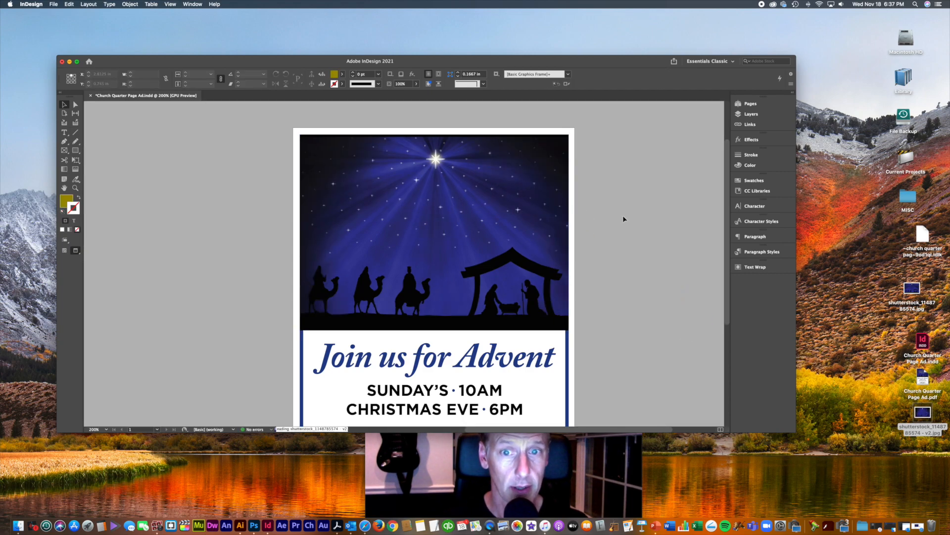
click(530, 193)
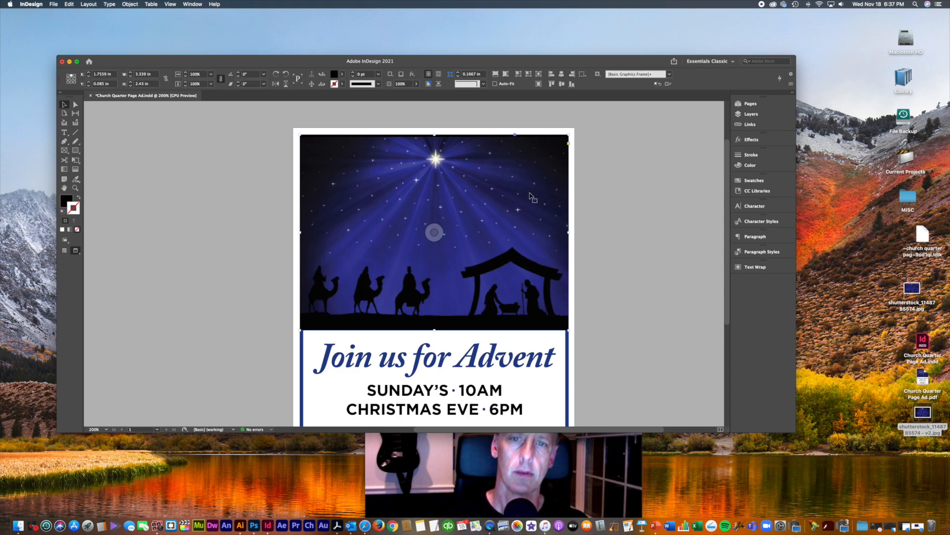
Step: Compare original and darkened images with undo/redo, keep the darkened version, and save the flyer
key(cmd+minus)
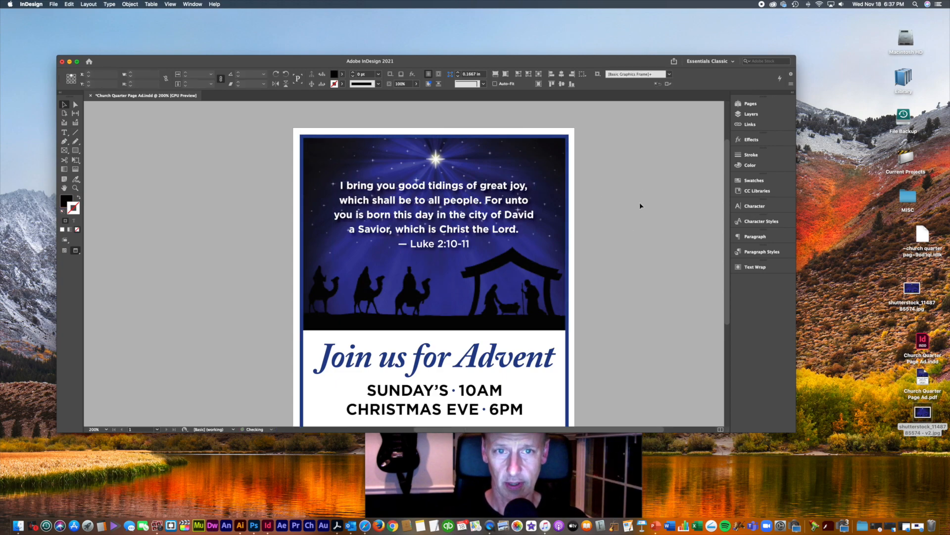
click(640, 204)
key(cmd+minus)
key(cmd+minus)
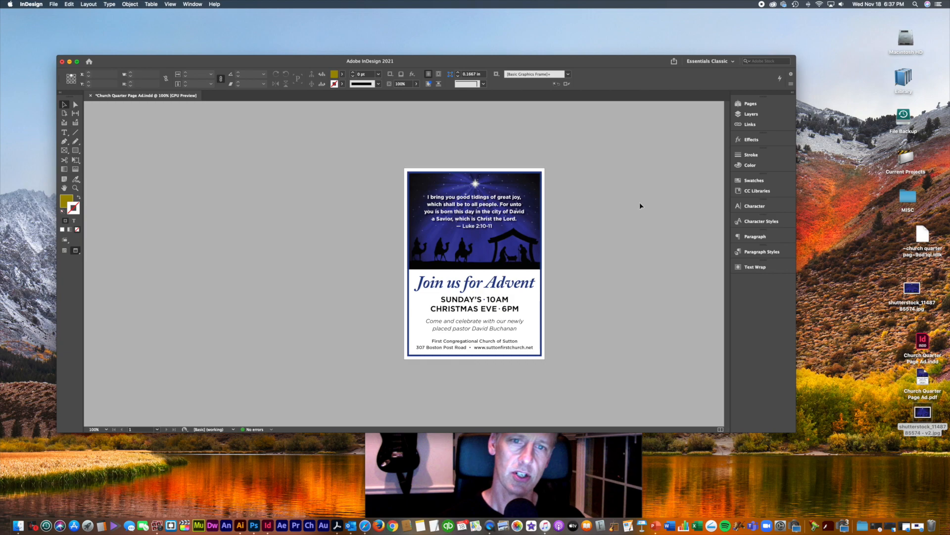
key(cmd+equal)
key(super+z)
key(super+z)
key(super+z)
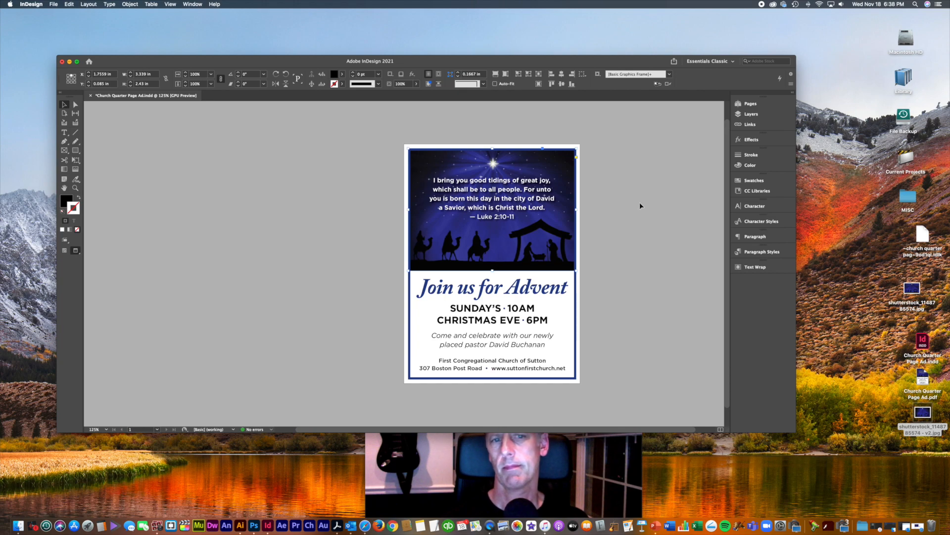
key(super+z)
key(super+z)
key(super+z)
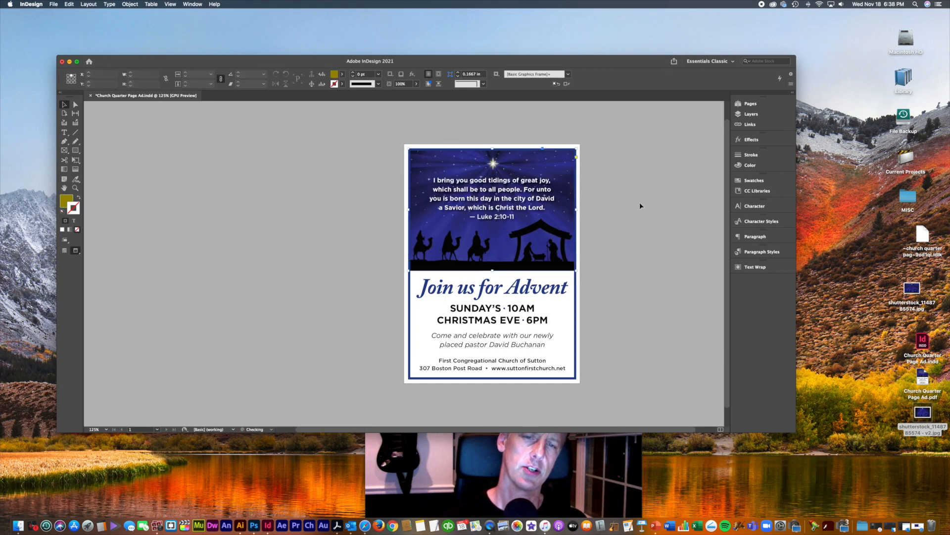
key(super+shift+z)
key(super+shift+z)
key(super+shift+z)
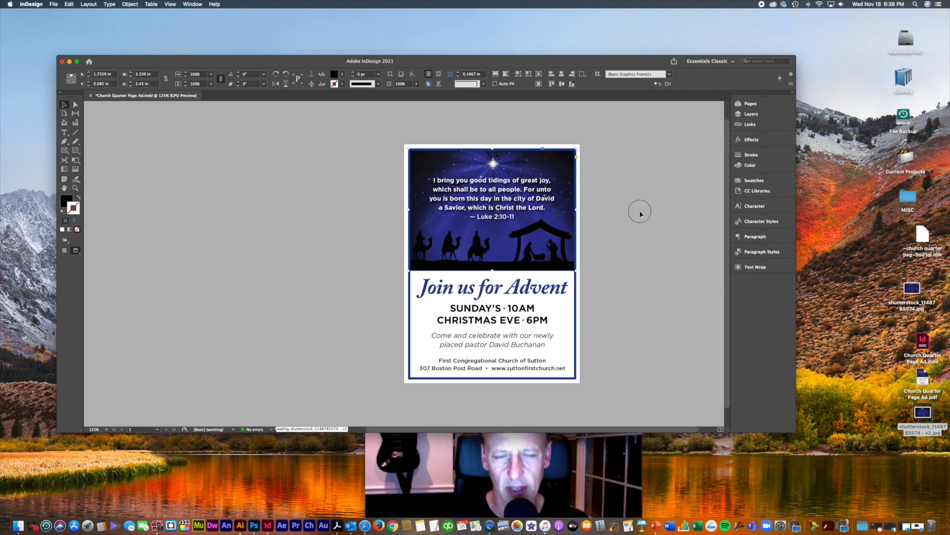
key(super+z)
key(super+z)
key(super+z)
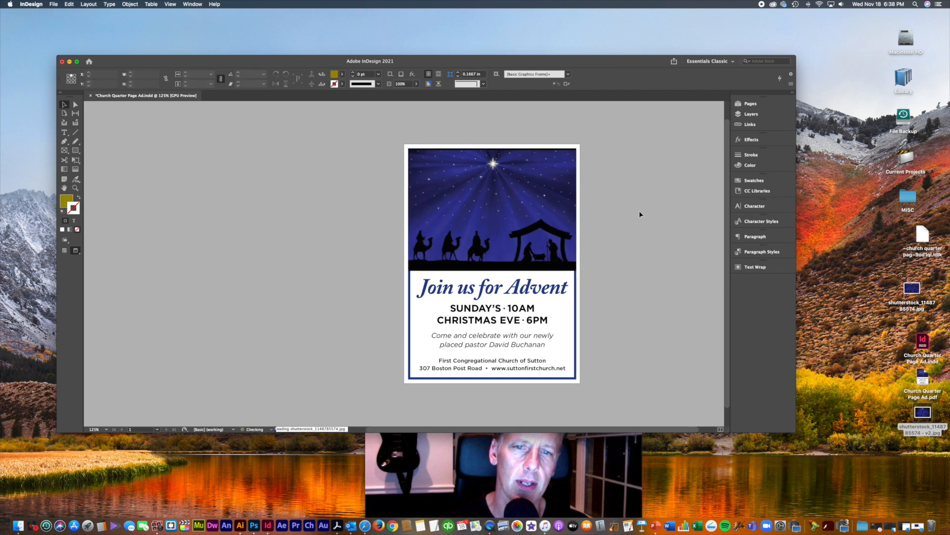
key(super+shift+z)
key(super+shift+z)
key(super+shift+z)
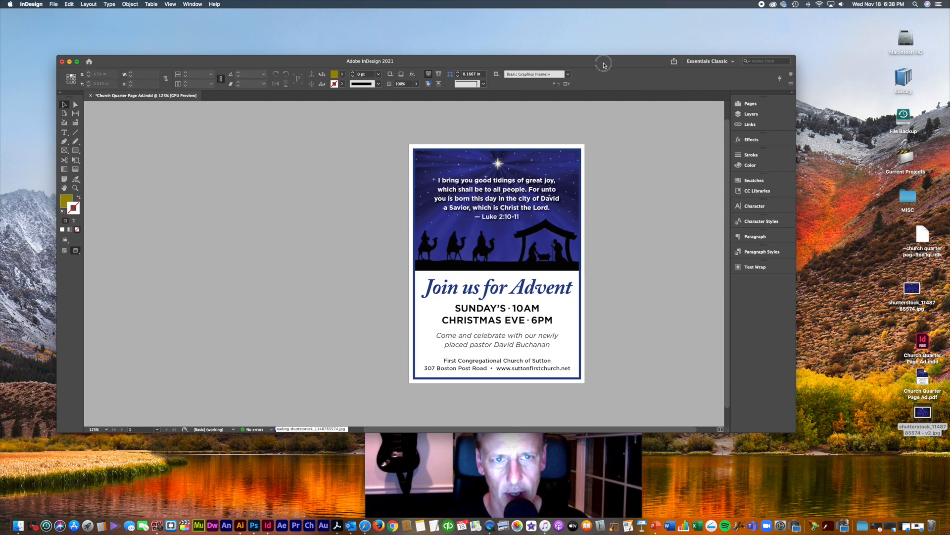
drag(603, 65, 621, 57)
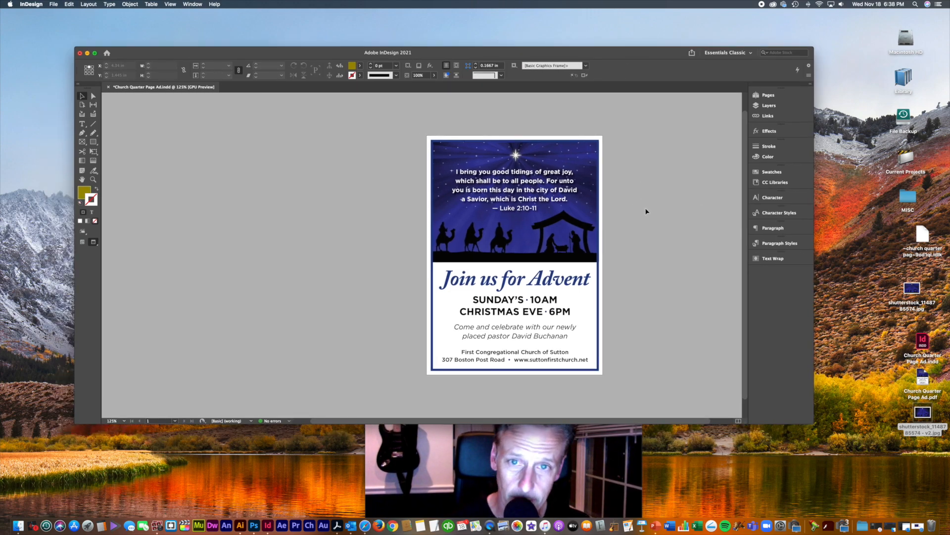
key(super+s)
Step: Close the flyer and gather the .indd, both nativity JPEGs and the PDF mid-desktop
key(super+w)
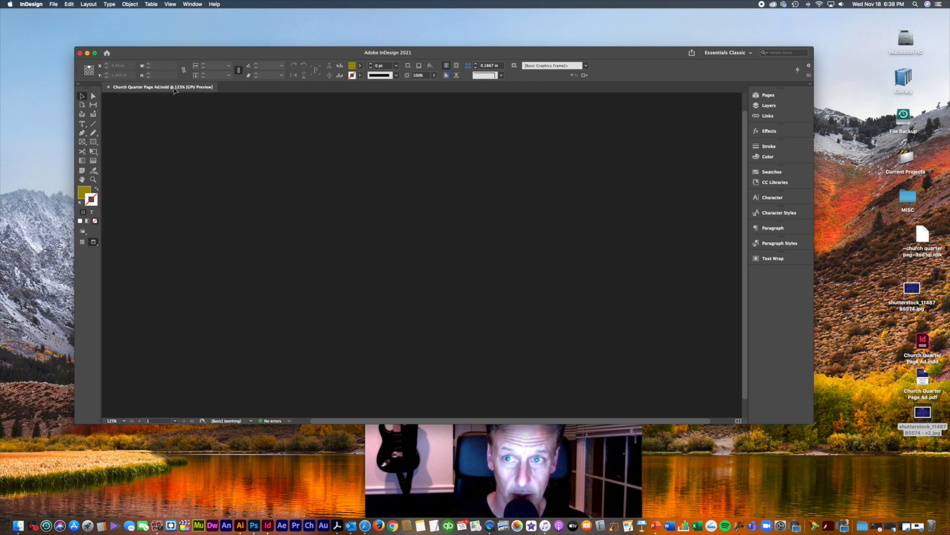
click(80, 53)
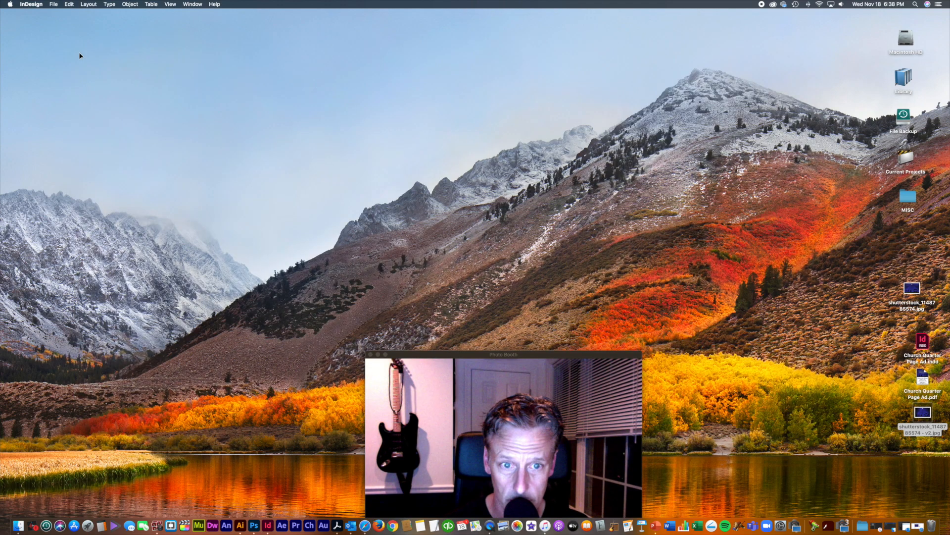
drag(922, 348, 418, 130)
click(459, 131)
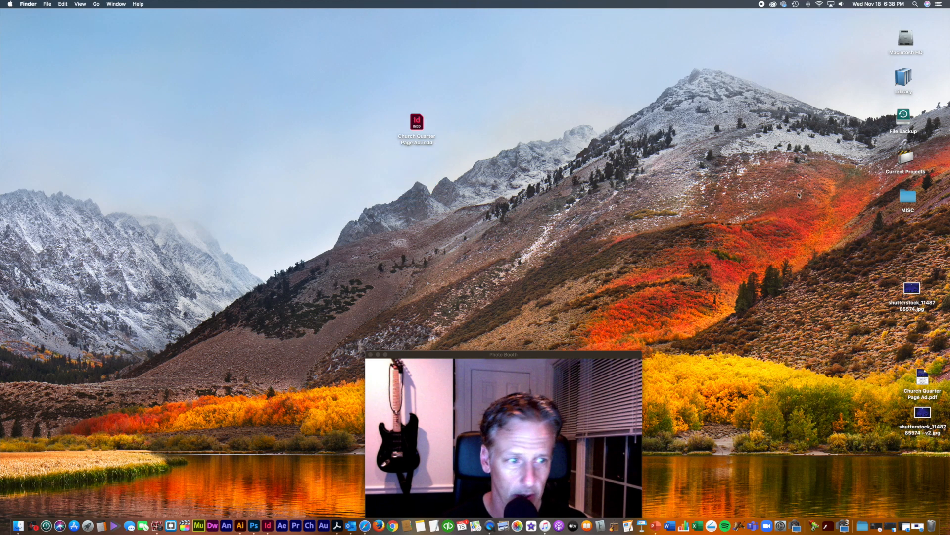
drag(914, 287, 469, 78)
drag(929, 420, 509, 72)
click(594, 92)
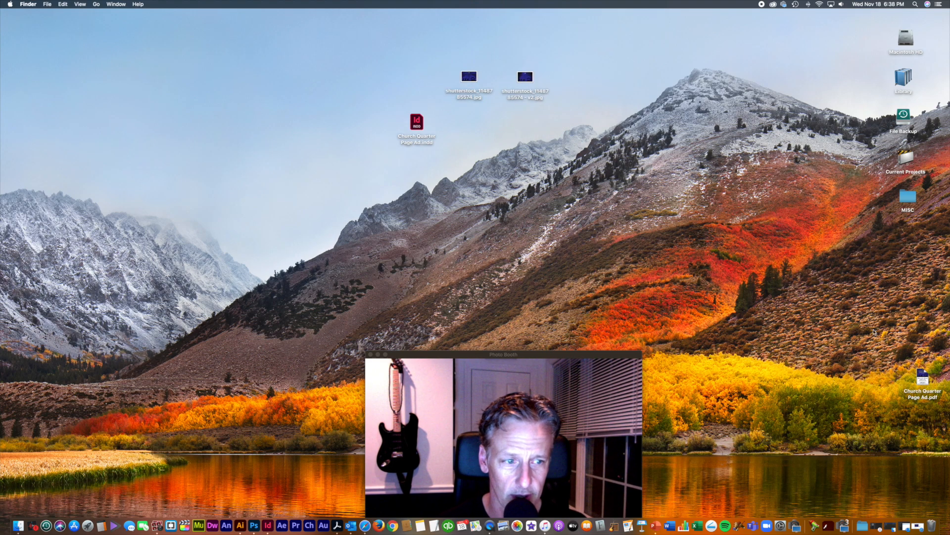
drag(925, 382, 574, 125)
Step: Quick Look Church Quarter Page Ad.pdf and move the preview to the upper left
click(601, 129)
click(572, 118)
key(space)
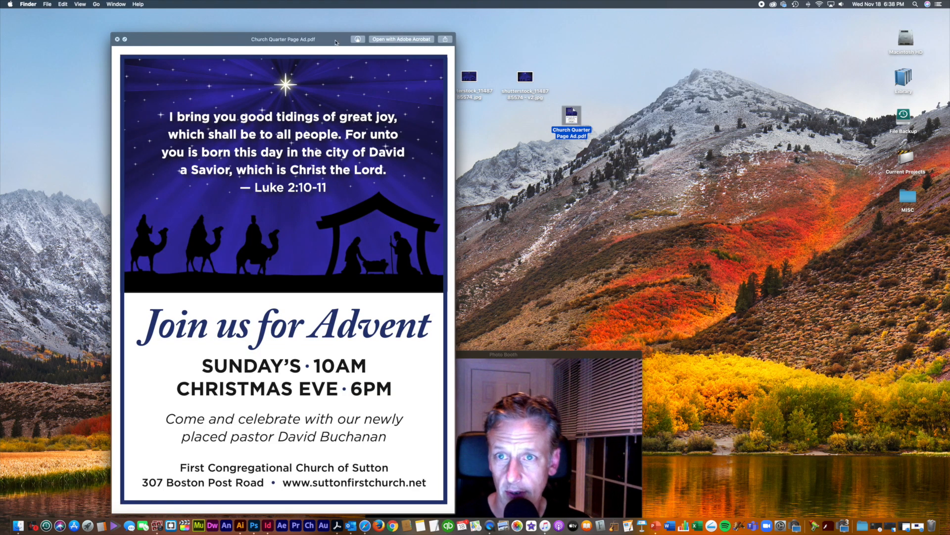
drag(334, 41, 316, 32)
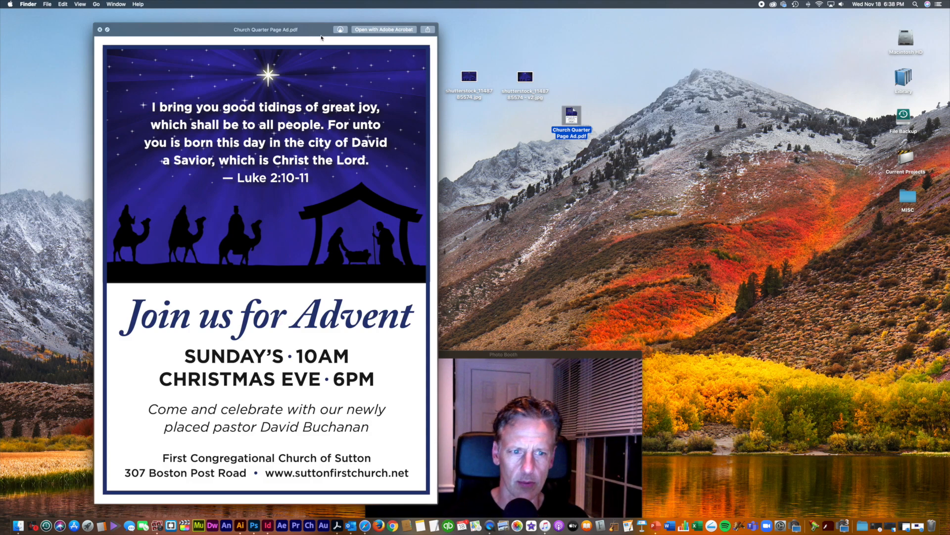
drag(308, 32, 339, 9)
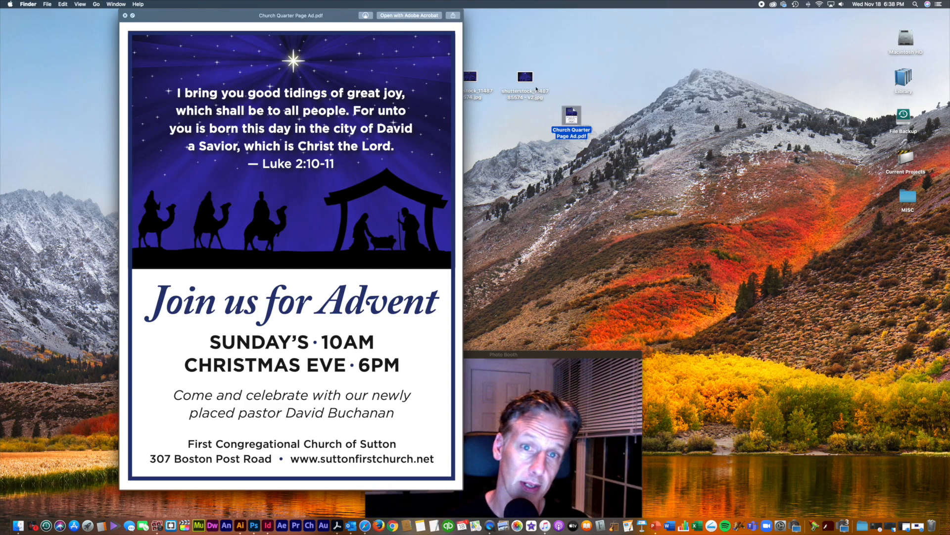
drag(342, 16, 280, 28)
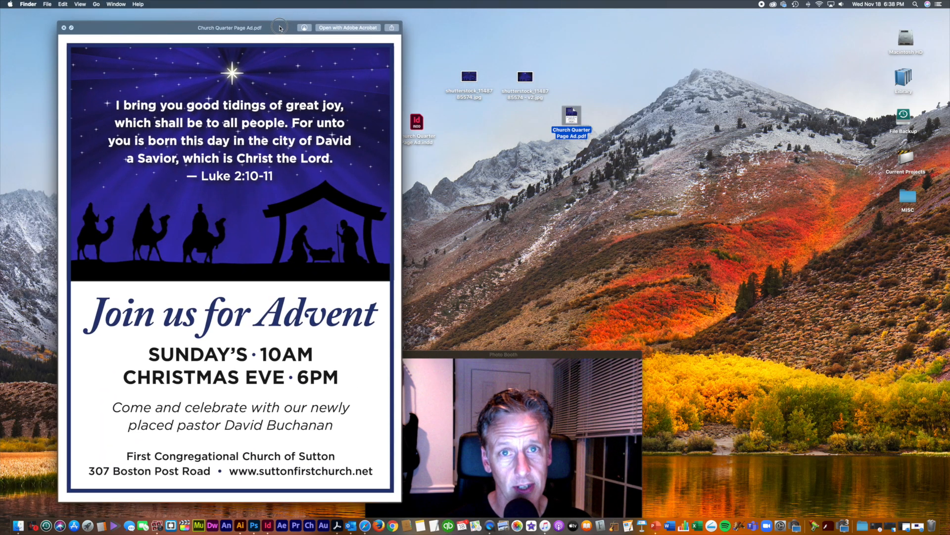